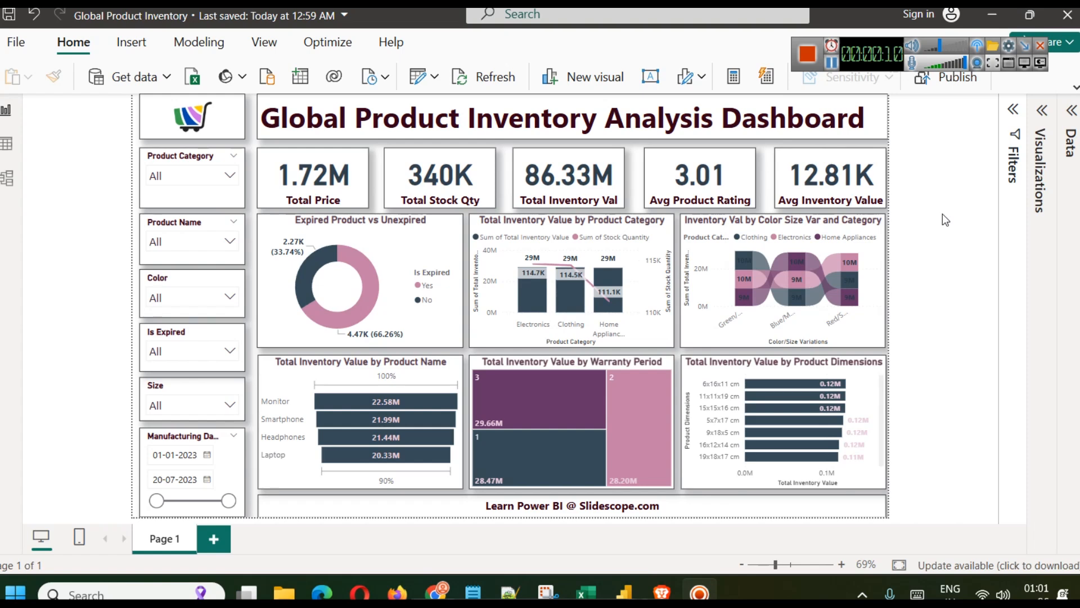
# Step: Check the products table, and display the formula of the Total Inventory Value column used by the Total Inventory Val card
pyautogui.click(12, 141)
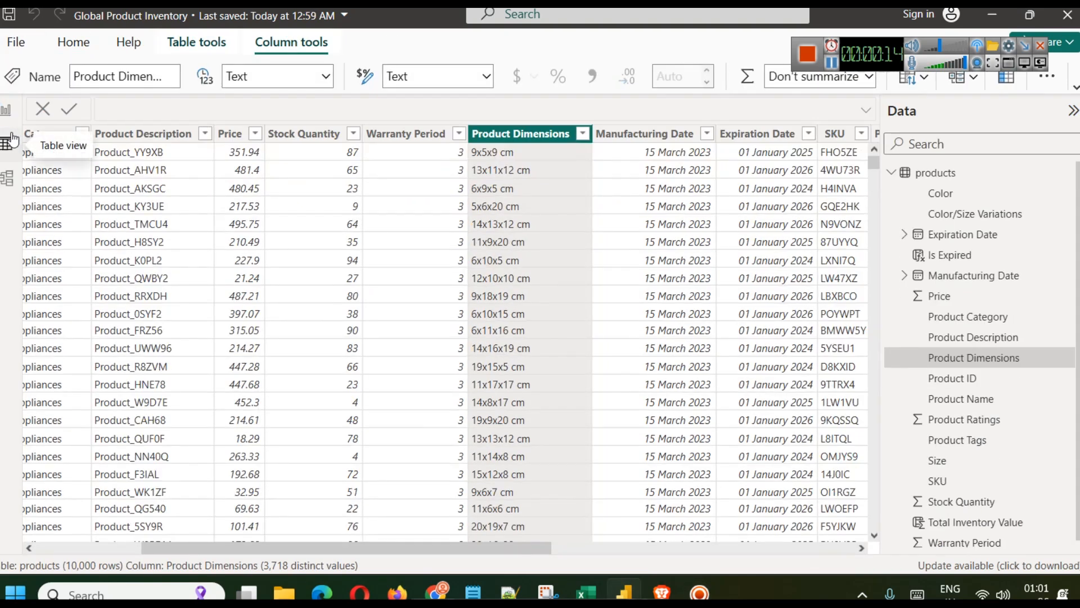
pyautogui.click(12, 115)
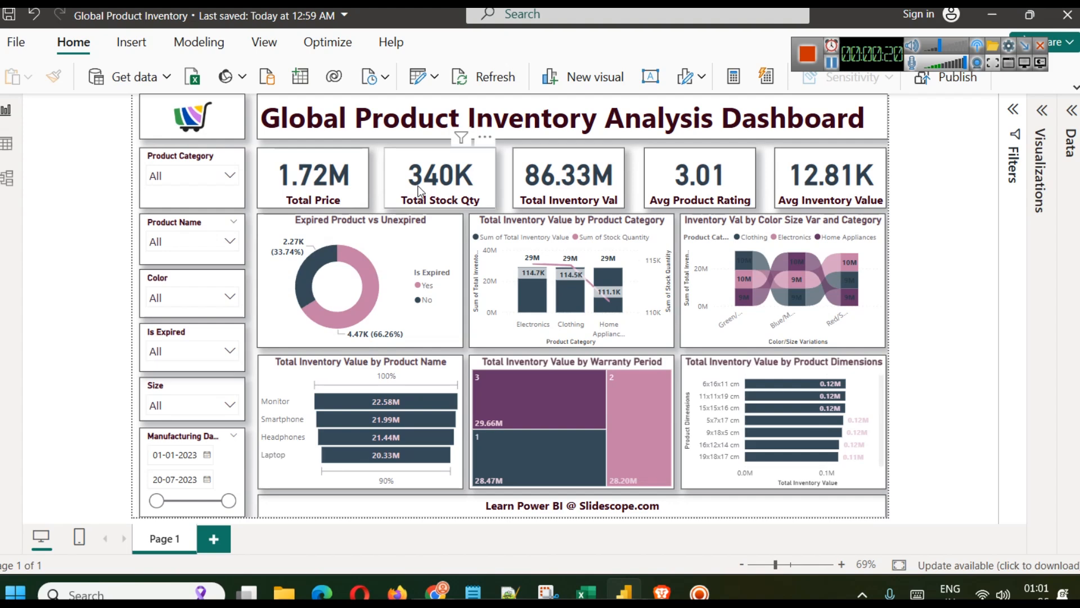
pyautogui.click(550, 186)
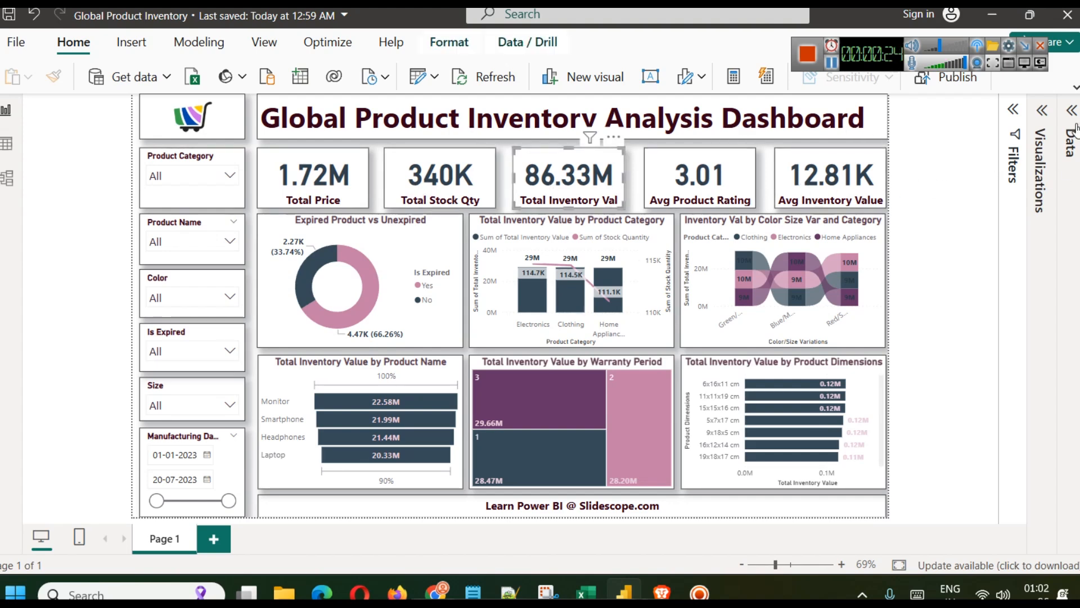
pyautogui.click(1069, 306)
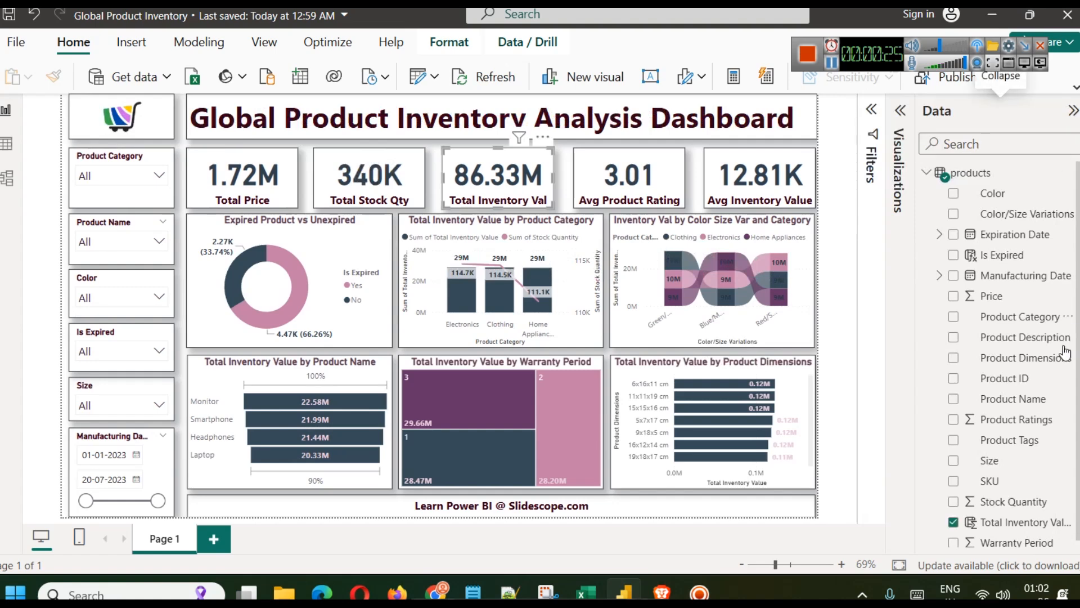
pyautogui.click(1018, 522)
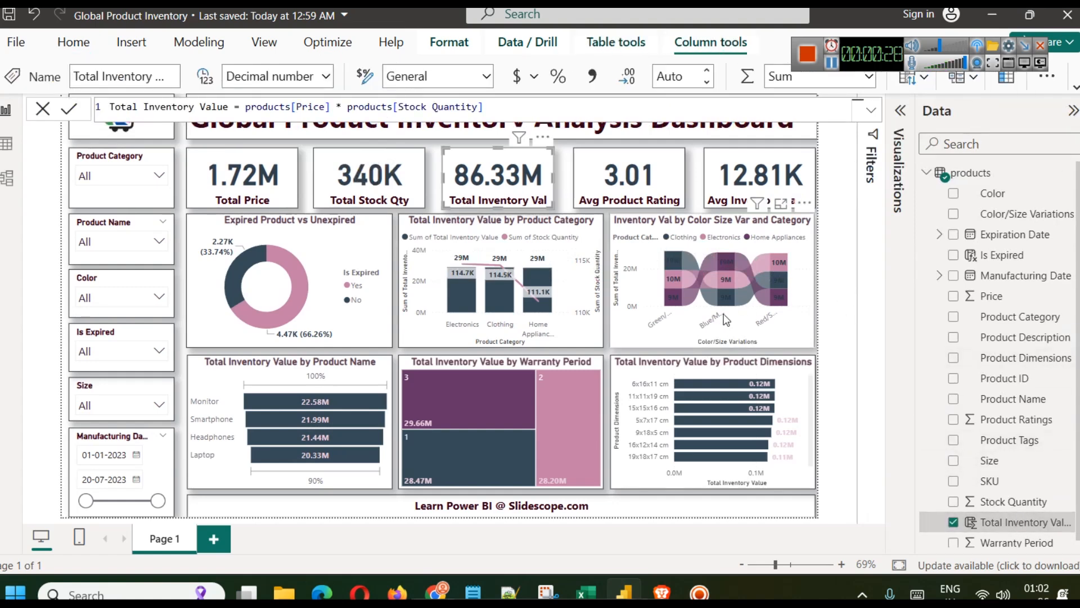
# Step: Display the Is Expired column's formula and inspect the fields assigned to the Expired Product vs Unexpired donut chart
pyautogui.click(313, 238)
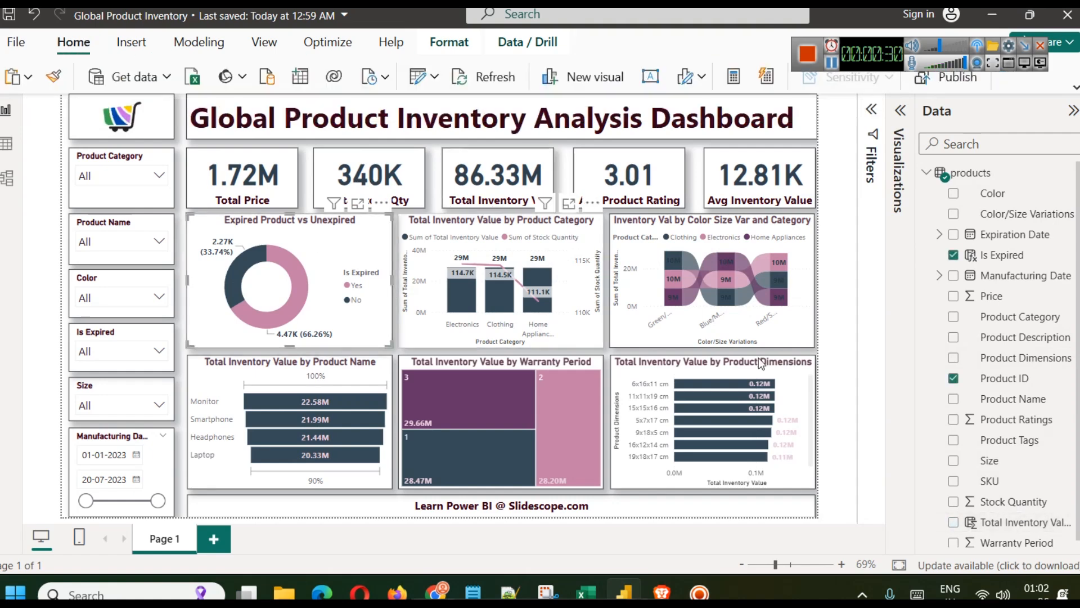
pyautogui.click(986, 267)
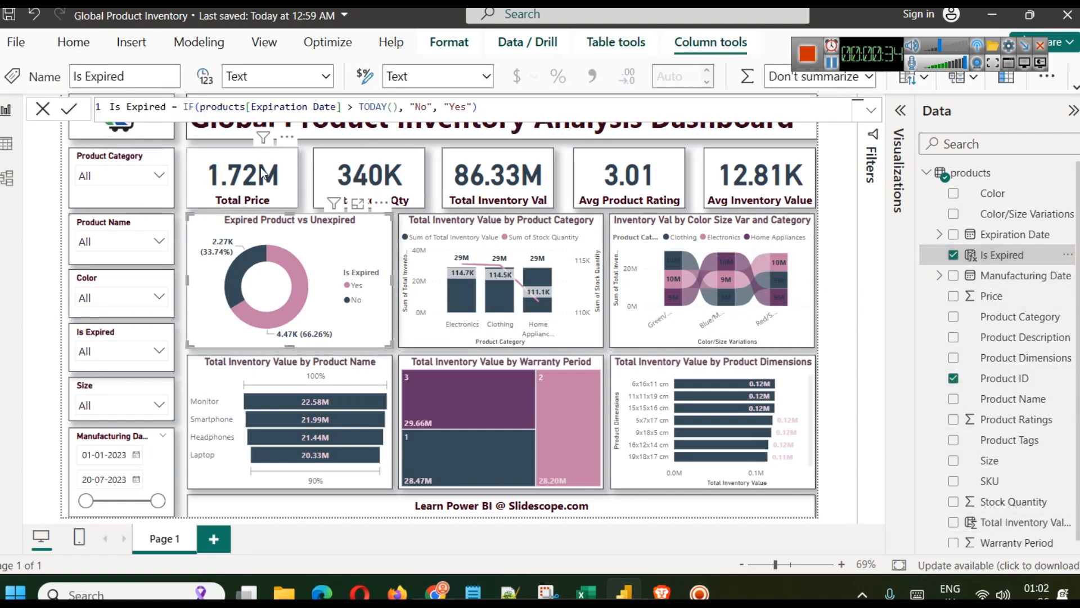
pyautogui.click(898, 318)
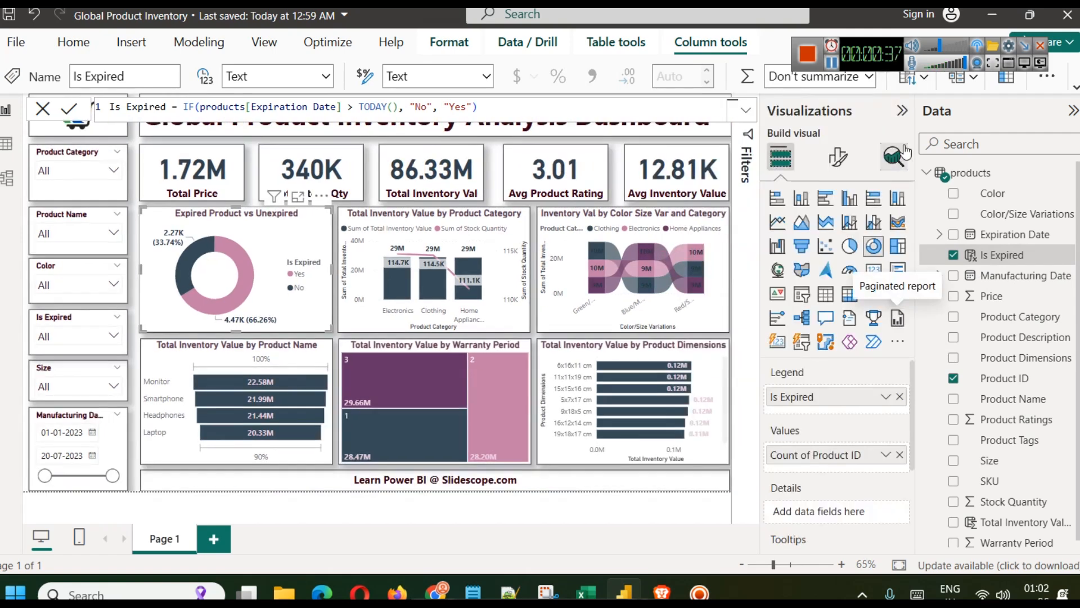
pyautogui.click(902, 111)
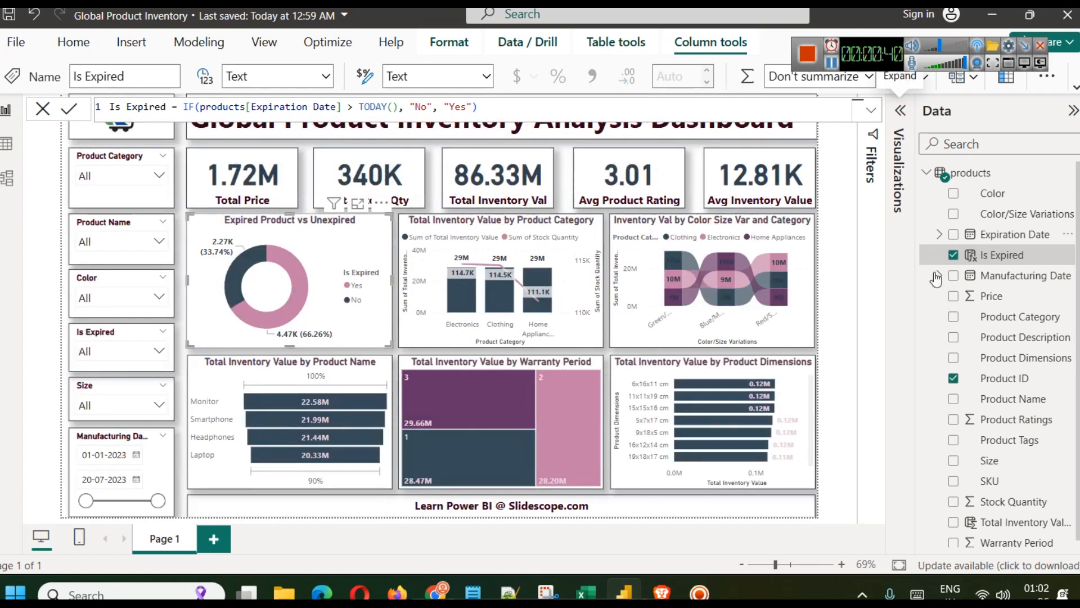
# Step: Check the Manufacturing Date slicer's field and review the products table's columns from Product Dimensions through Is Expired
pyautogui.click(92, 436)
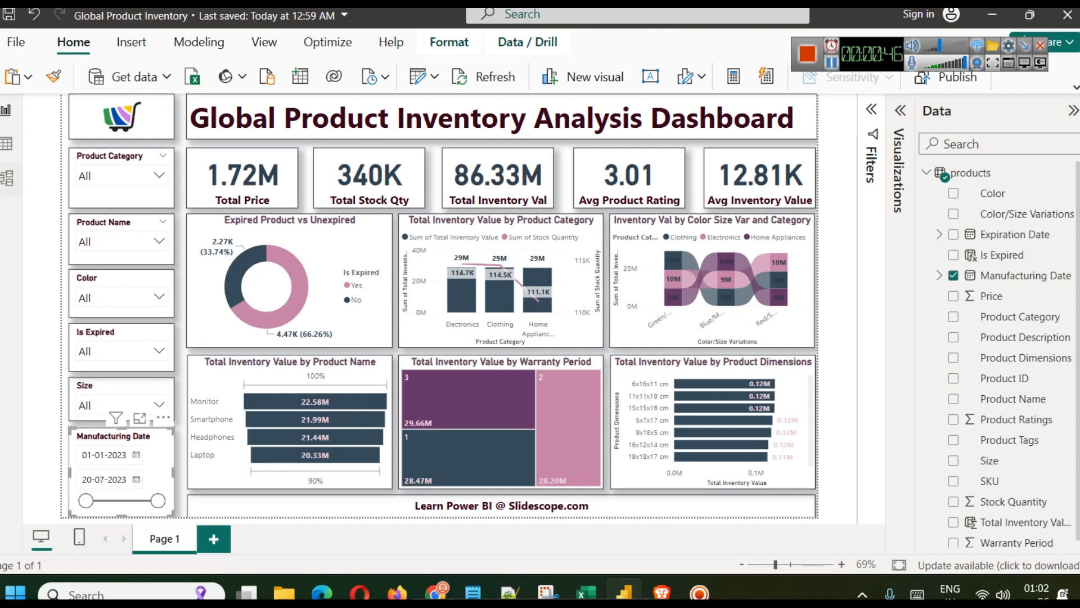
pyautogui.click(6, 144)
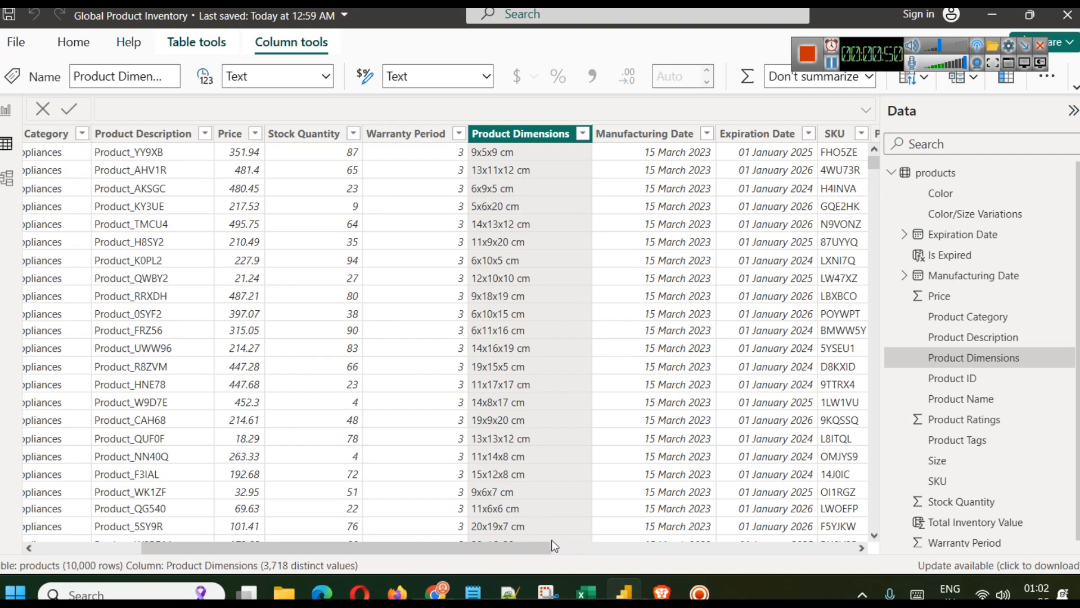
pyautogui.moveTo(535, 548); pyautogui.dragTo(680, 562)
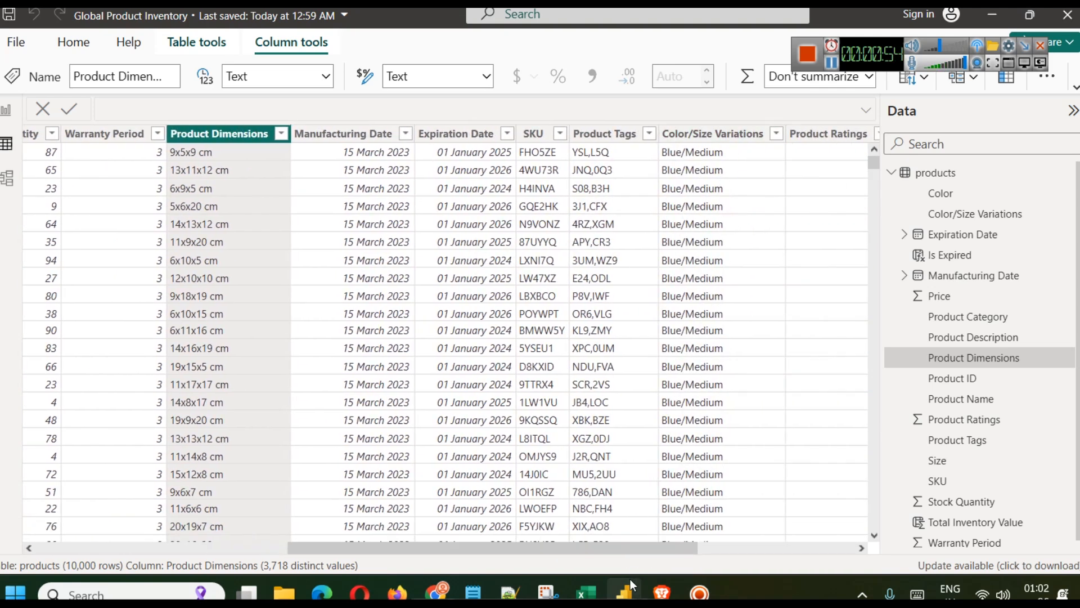
pyautogui.moveTo(633, 552); pyautogui.dragTo(790, 551)
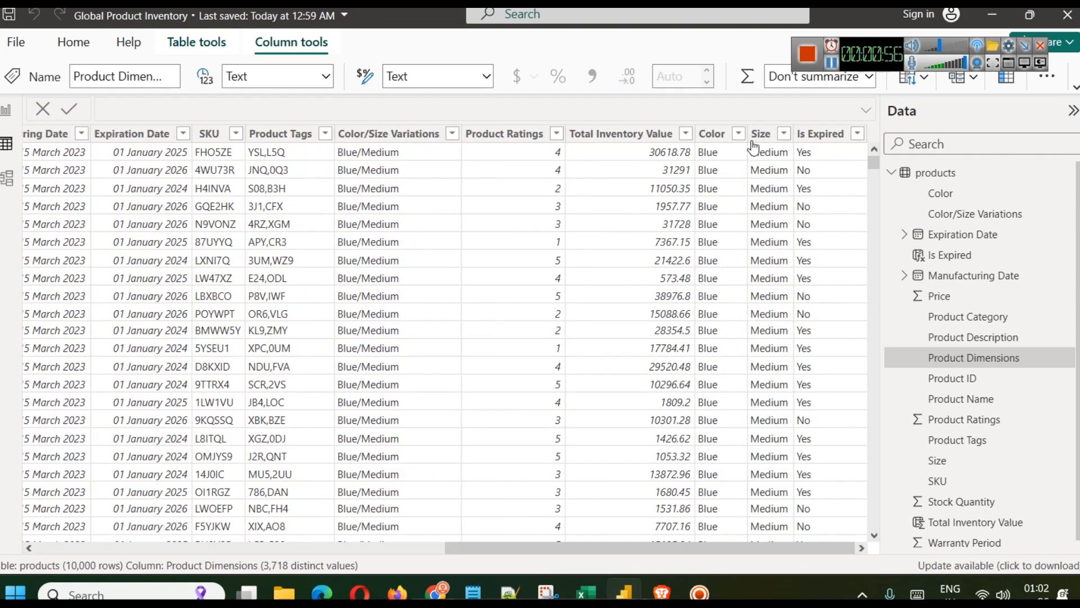
pyautogui.click(6, 110)
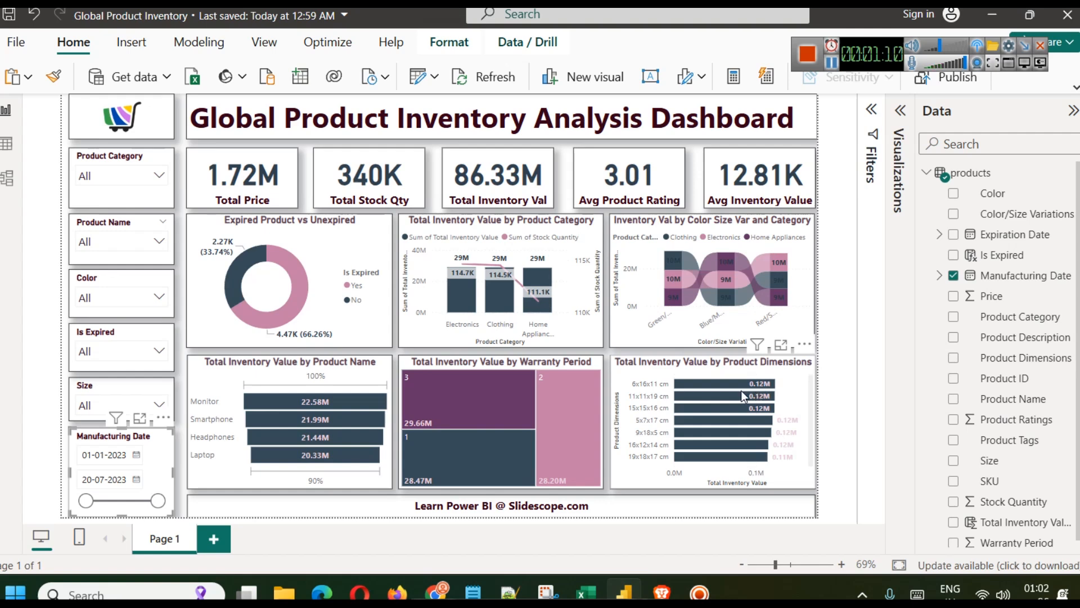
# Step: Browse the bars of the Total Inventory Value by Product Dimensions chart and examine the Warranty Period treemap
pyautogui.scroll(-5, 782, 388)
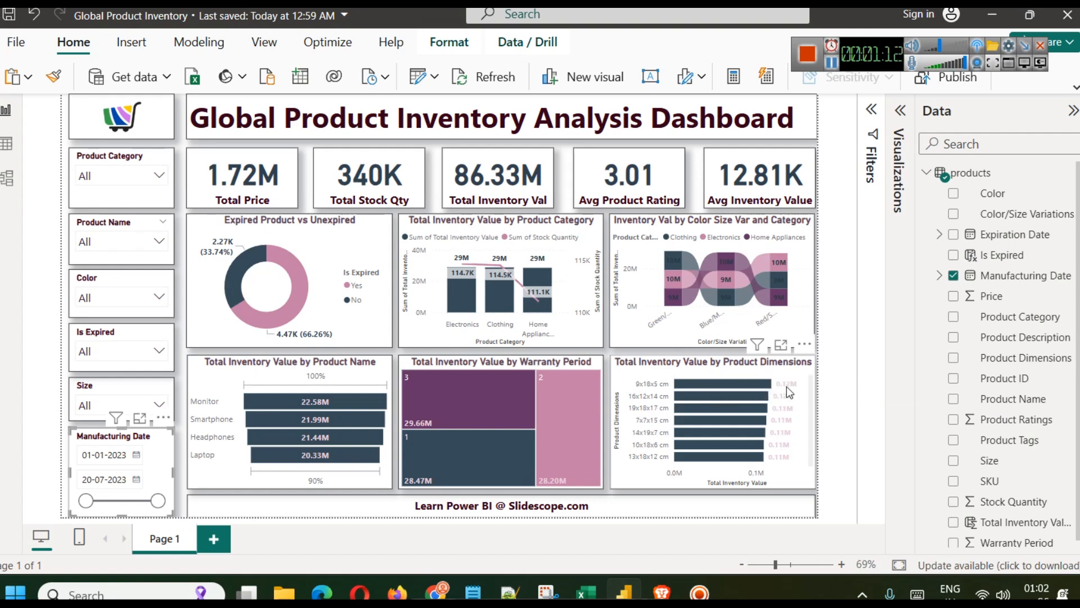
pyautogui.scroll(5, 781, 387)
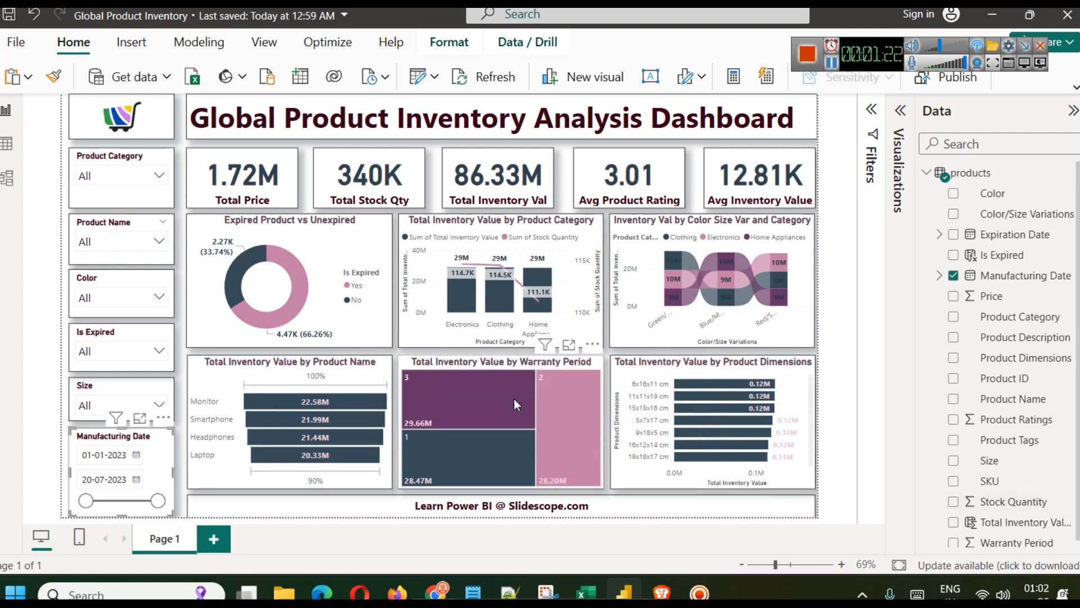
pyautogui.moveTo(512, 398)
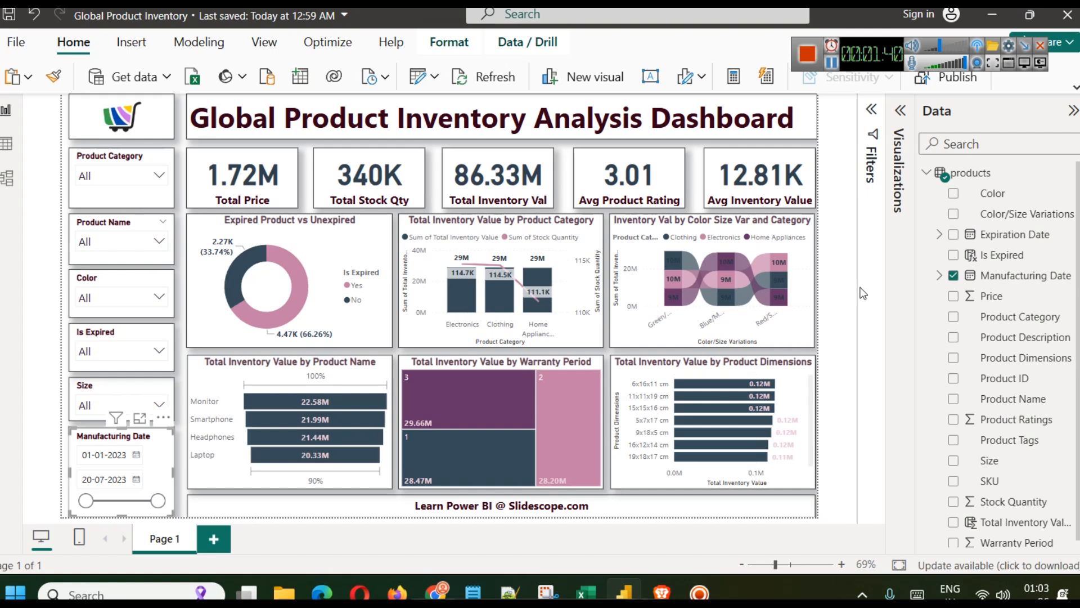
pyautogui.click(828, 272)
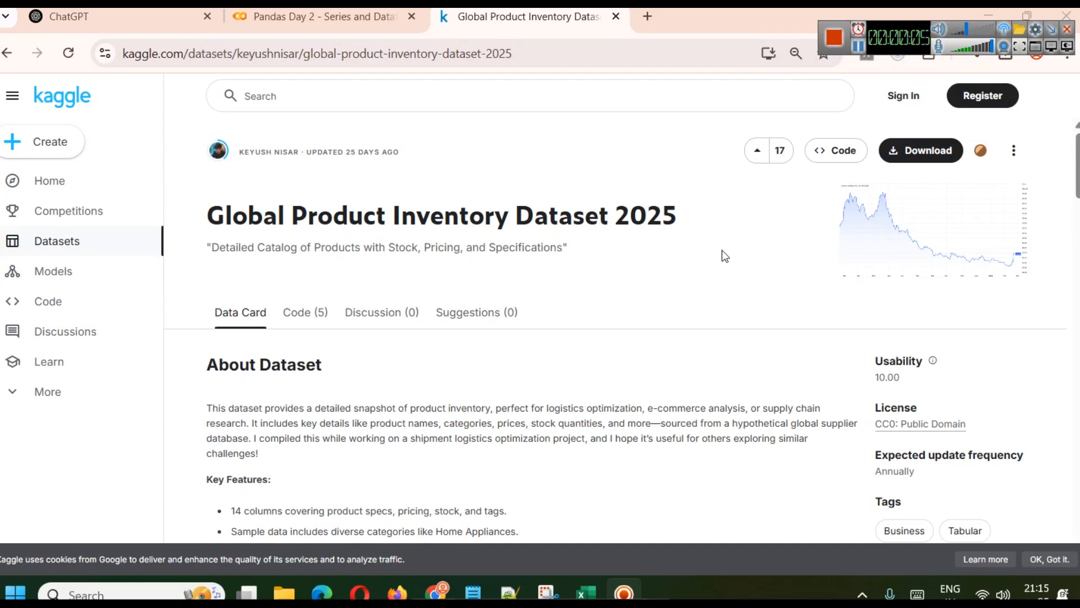
# Step: Read the About Dataset section of the Global Product Inventory Dataset 2025 page on Kaggle
pyautogui.scroll(-2, 624, 260)
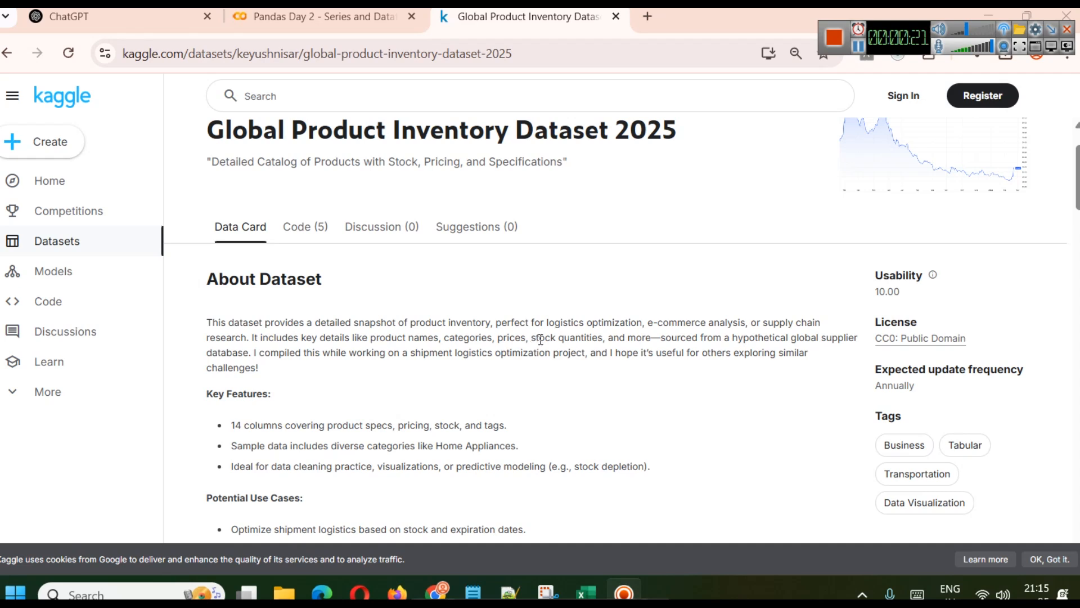
pyautogui.scroll(2, 535, 337)
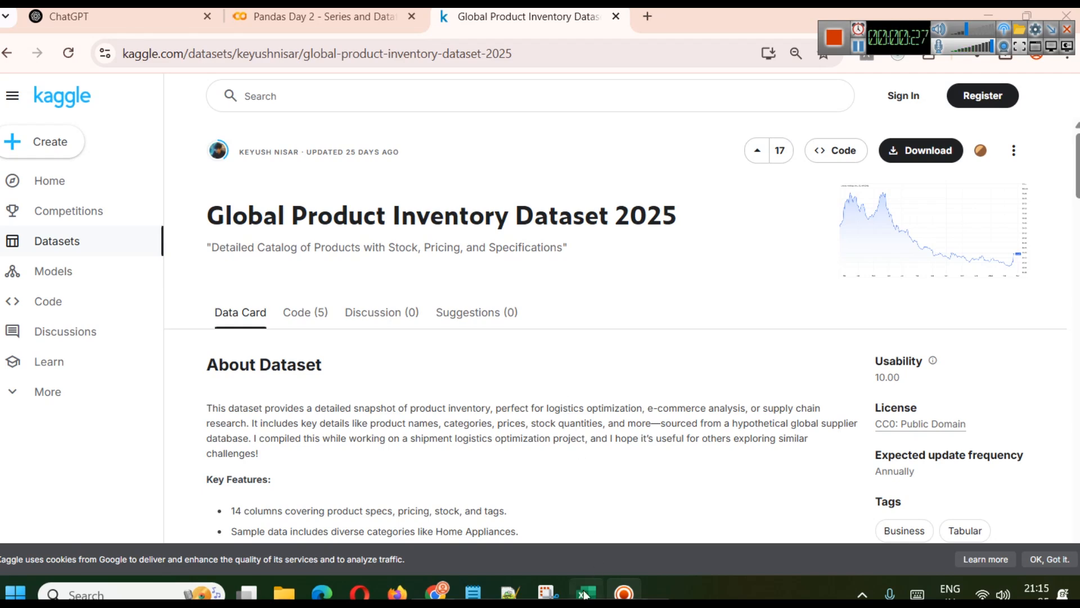
# Step: Switch to products.csv in Excel and review the Product Name, Product Category and Product Description columns
pyautogui.moveTo(587, 591)
pyautogui.click(576, 511)
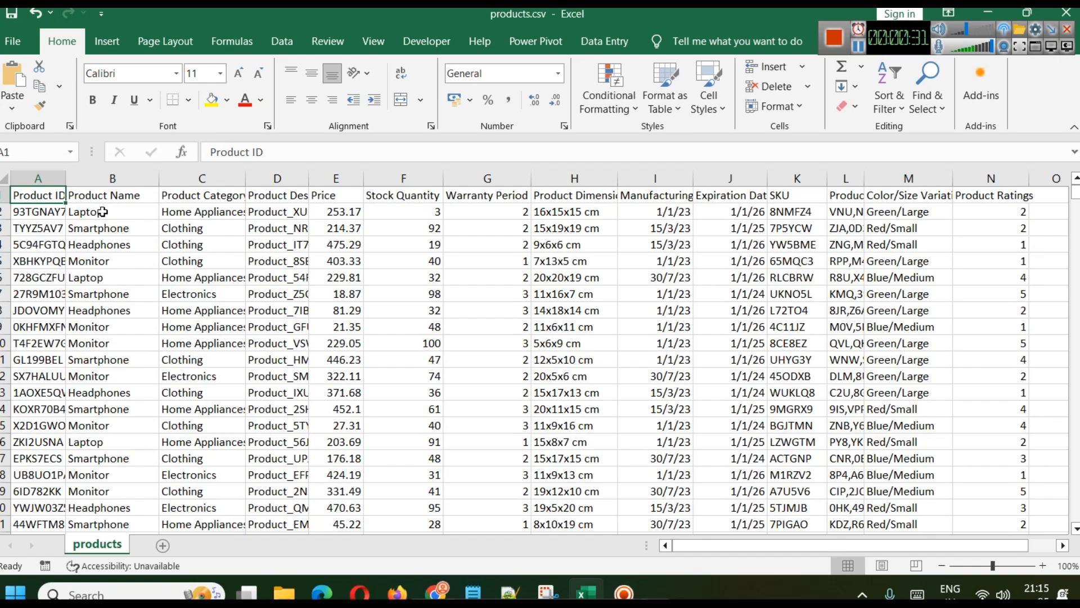
pyautogui.click(118, 172)
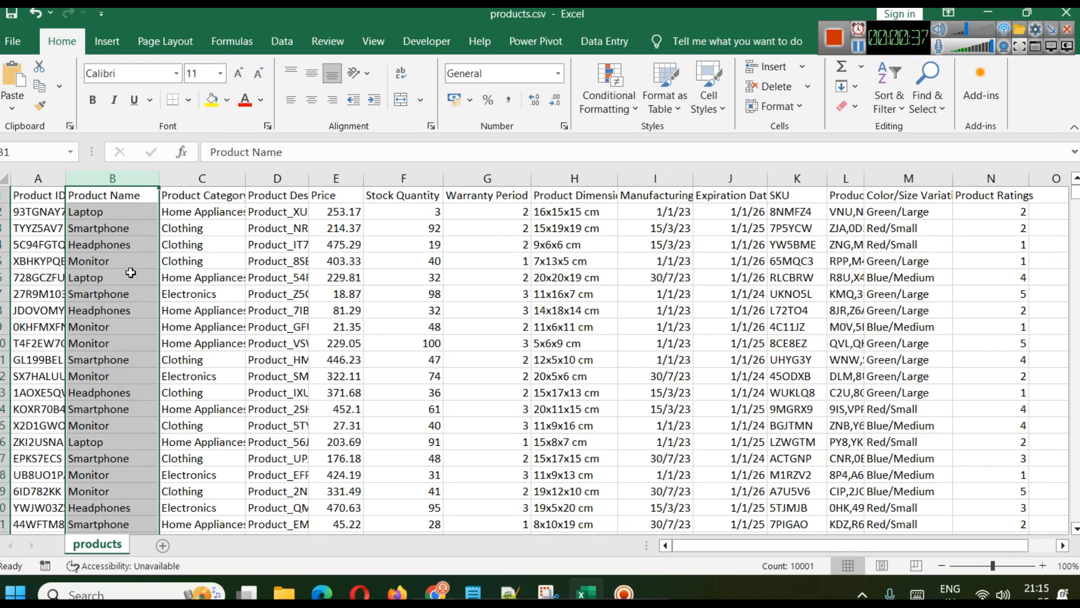
pyautogui.click(223, 175)
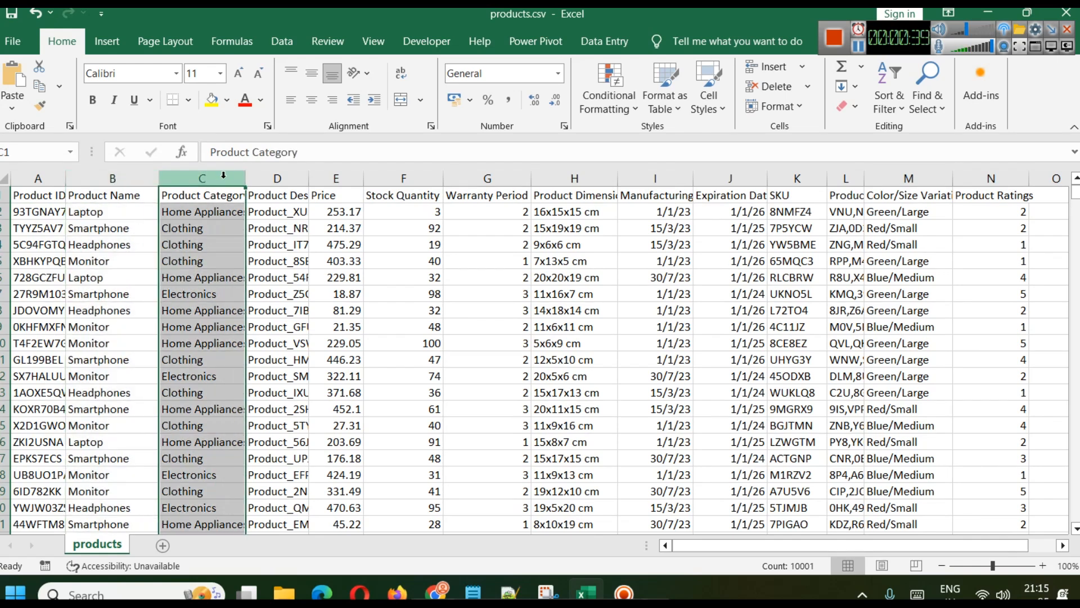
pyautogui.click(262, 177)
pyautogui.click(266, 274)
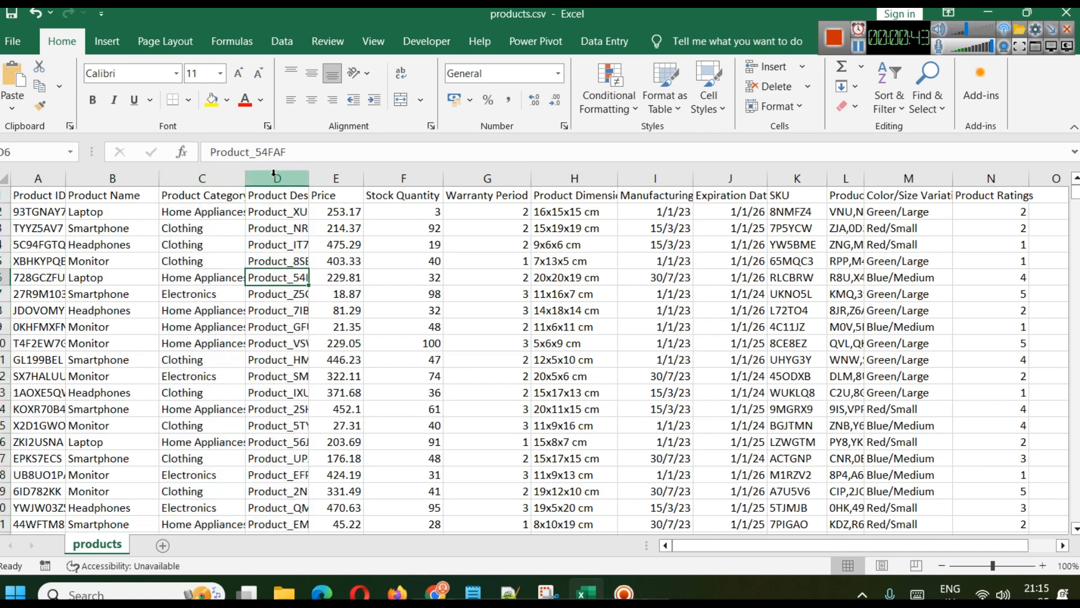
# Step: Review the Price, Warranty Period, Product Dimensions, Manufacturing Date and Expiration Date columns in turn
pyautogui.click(336, 177)
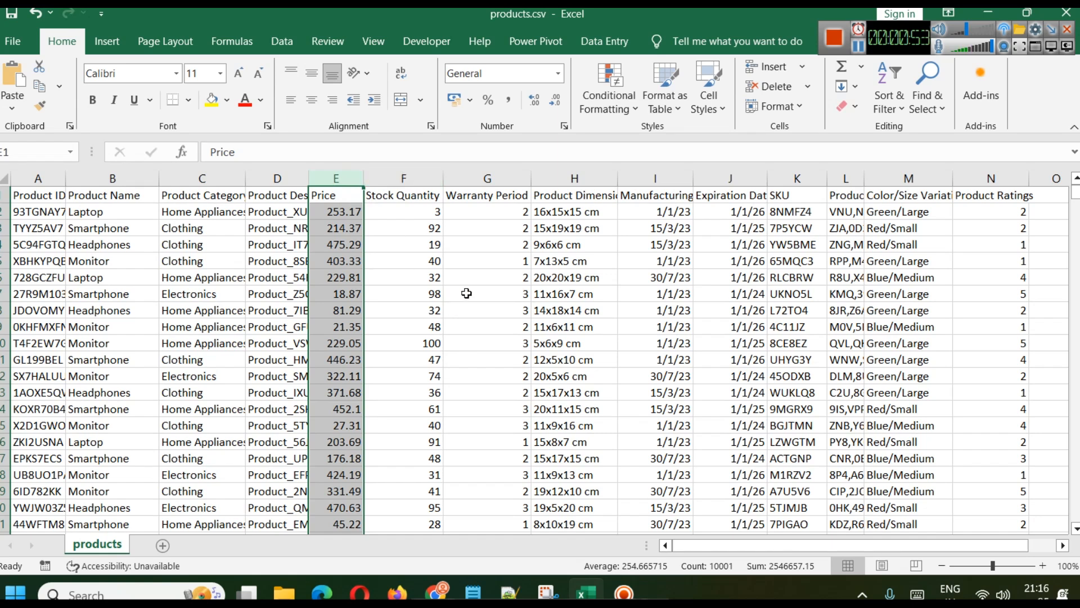
pyautogui.click(487, 178)
pyautogui.click(585, 177)
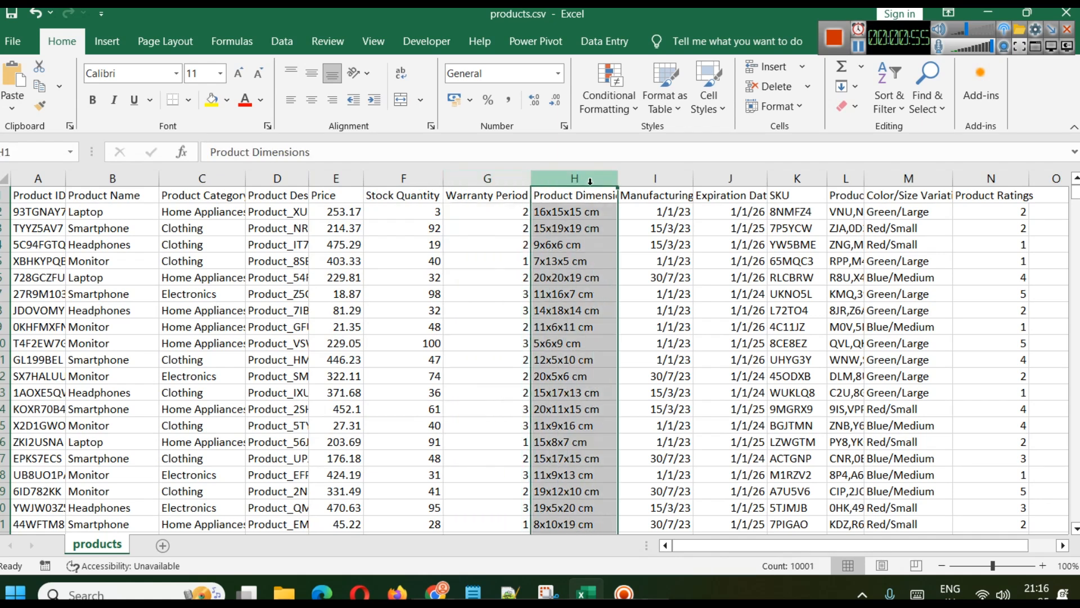
pyautogui.click(656, 174)
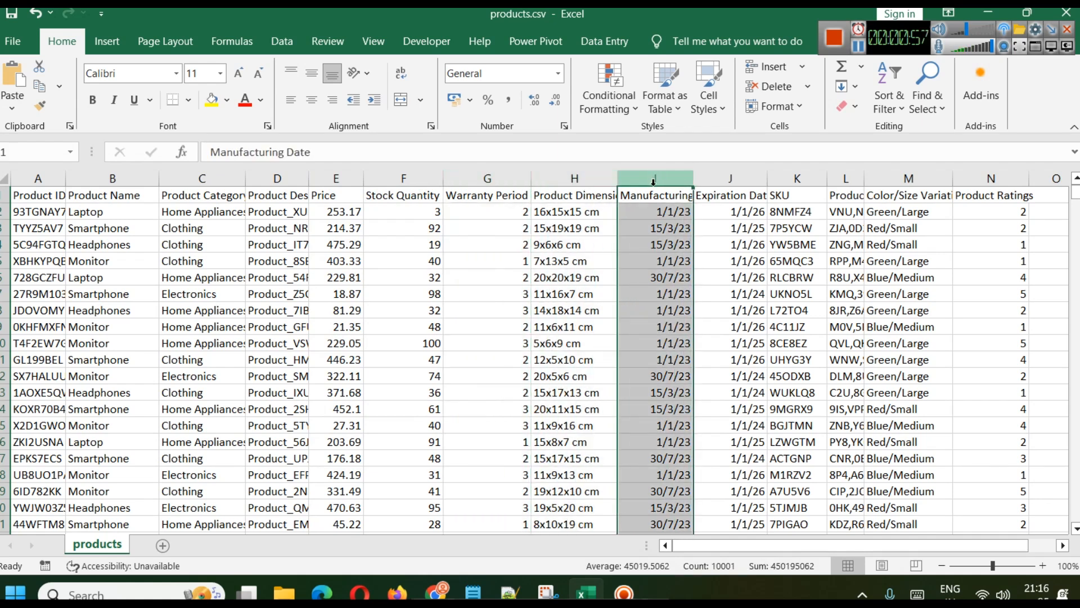
pyautogui.click(726, 178)
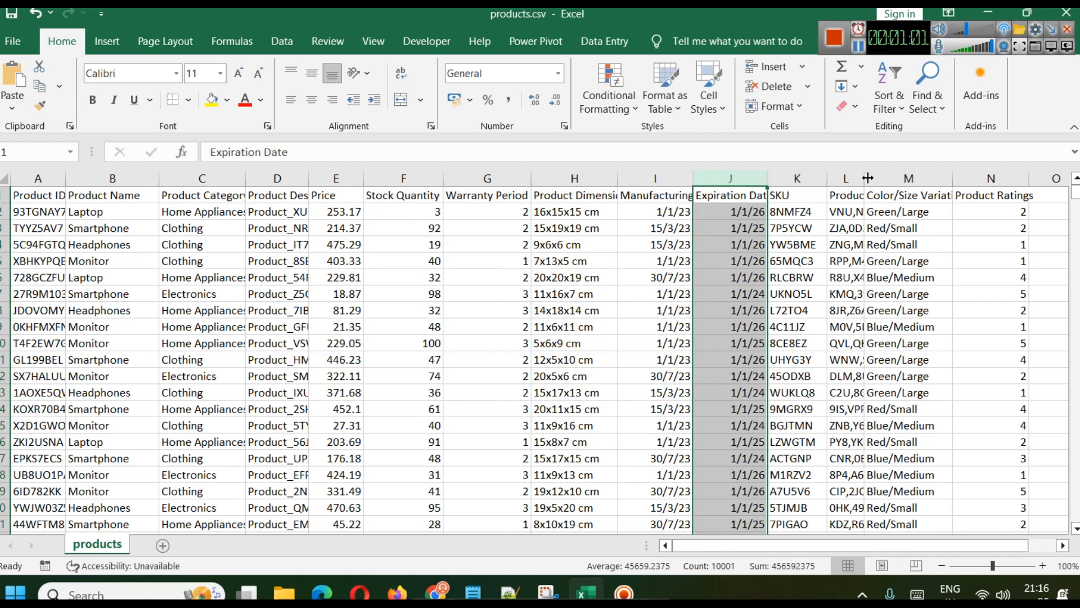
# Step: Fit the Product Tags column's width to its contents and review the Color/Size Variations and Product Ratings columns
pyautogui.click(846, 178)
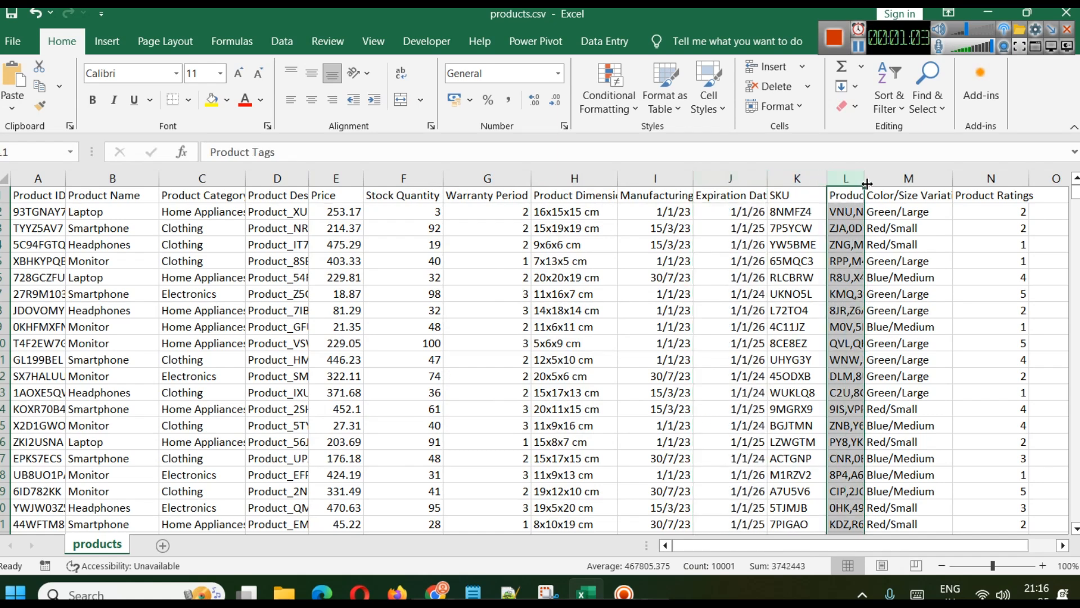
pyautogui.doubleClick(867, 182)
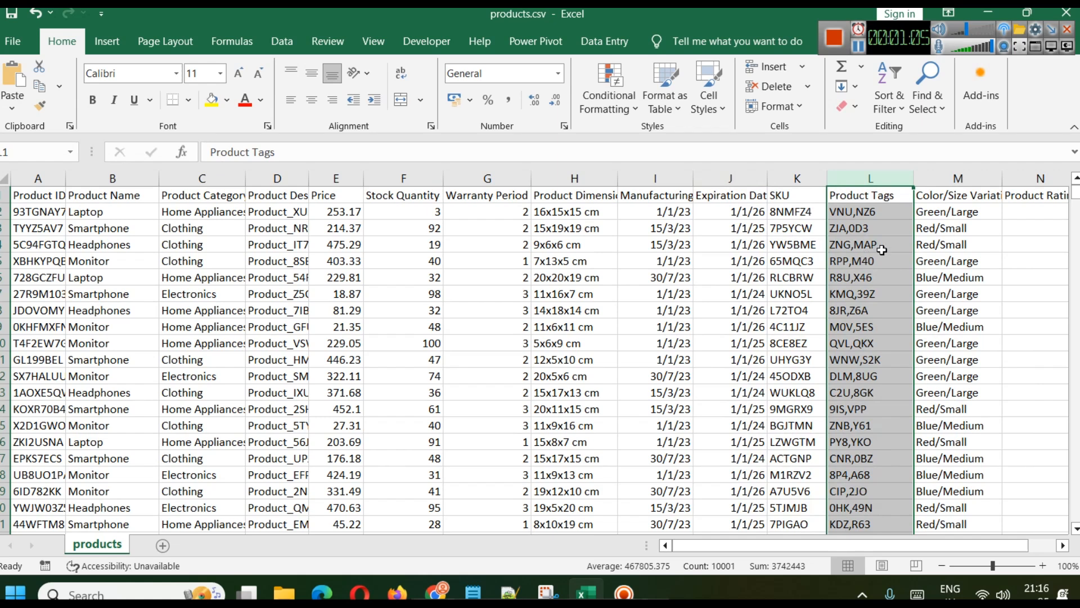
pyautogui.click(955, 177)
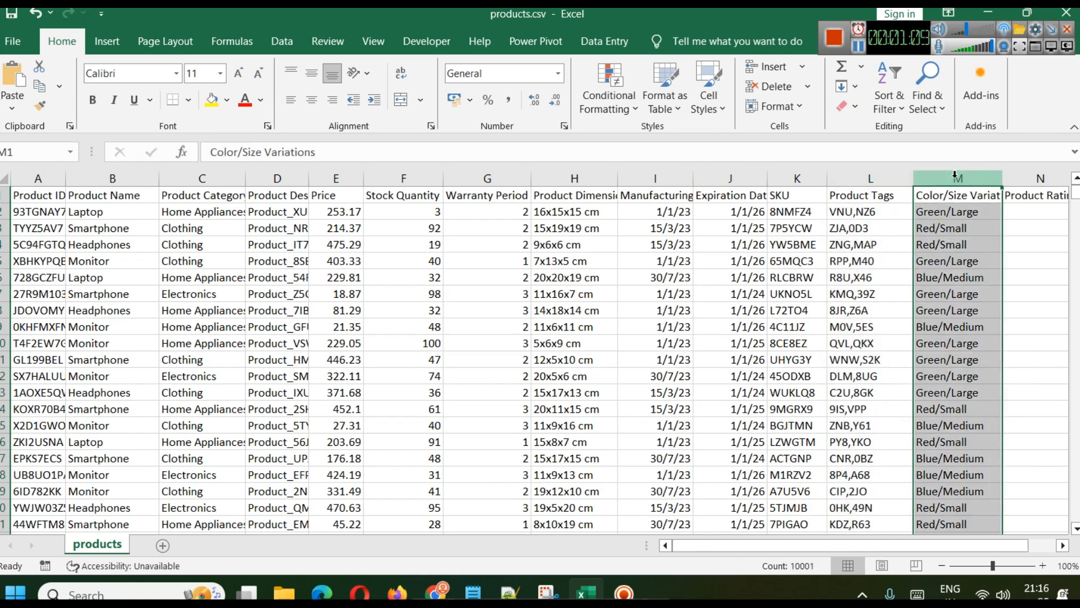
pyautogui.moveTo(1006, 545); pyautogui.dragTo(1030, 551)
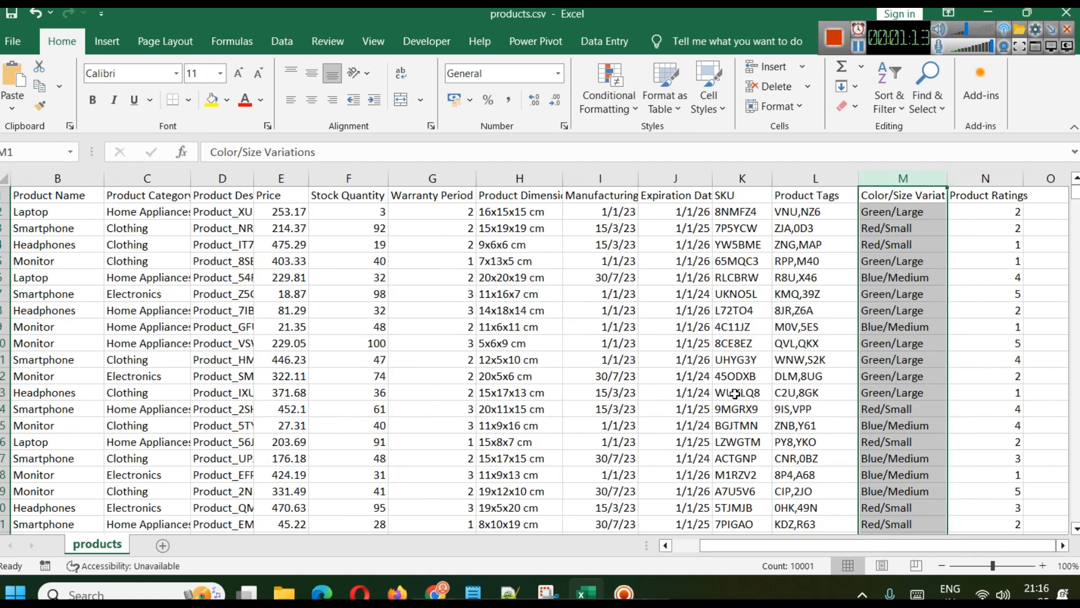
# Step: Switch to the Kaggle dataset page and read the column descriptions in the products.csv file details, through Product Ratings
pyautogui.moveTo(435, 592)
pyautogui.click(440, 499)
pyautogui.scroll(-7, 438, 494)
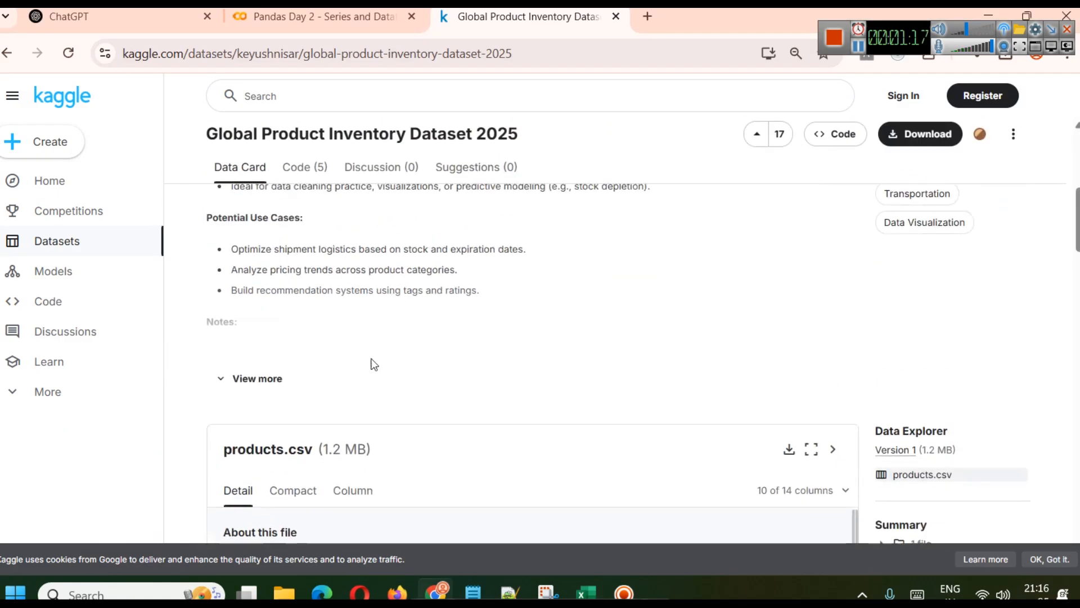
pyautogui.scroll(-6, 368, 366)
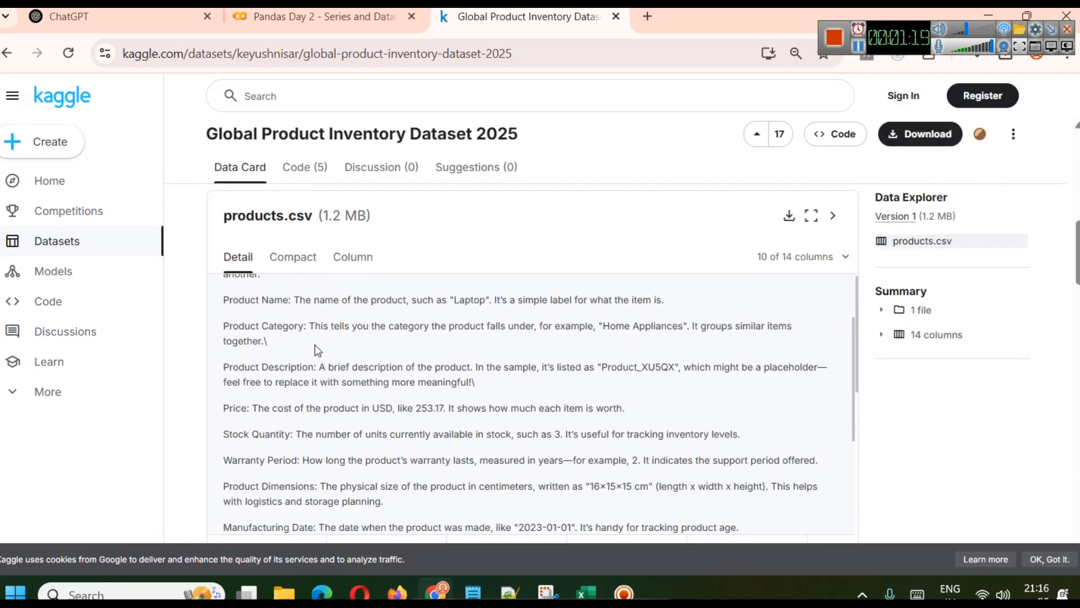
pyautogui.scroll(-2, 331, 352)
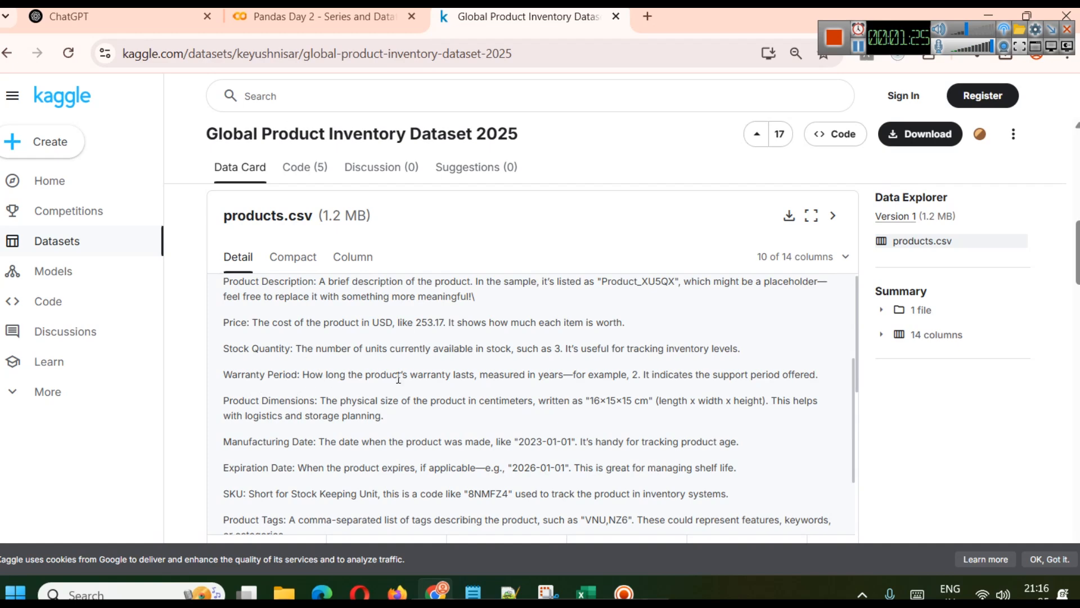
pyautogui.scroll(-2, 293, 393)
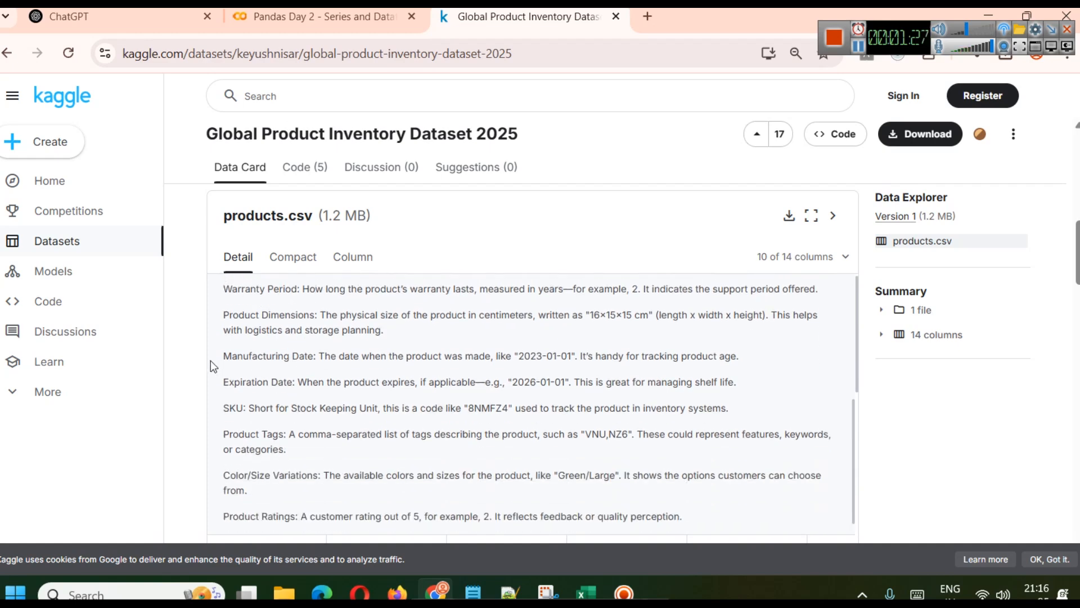
pyautogui.scroll(-1, 252, 411)
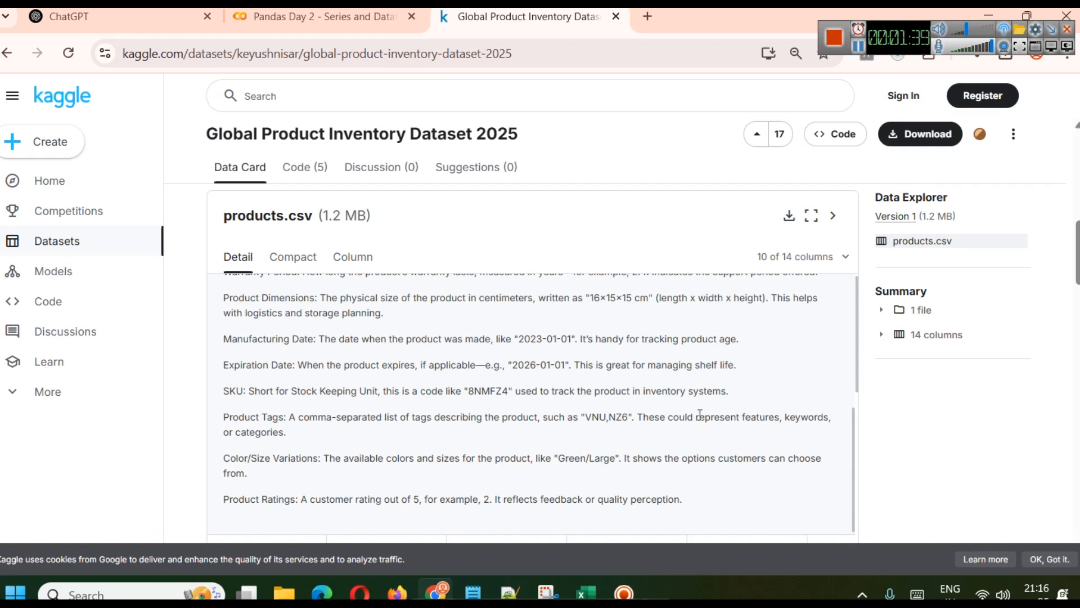
pyautogui.scroll(-2, 545, 404)
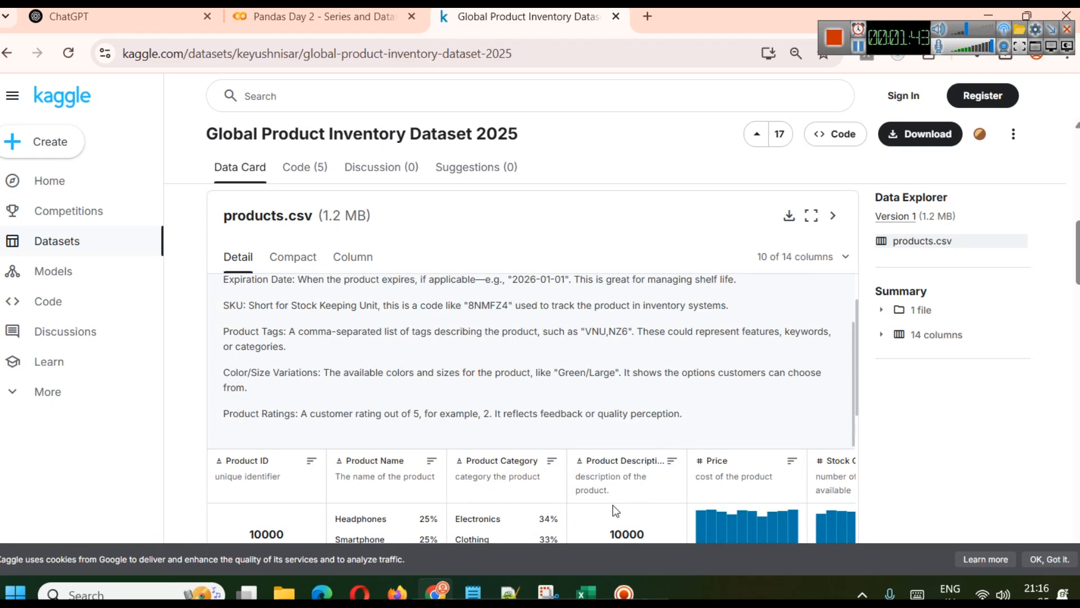
# Step: Return to products.csv in Excel and look over its product columns again
pyautogui.moveTo(581, 590)
pyautogui.click(579, 520)
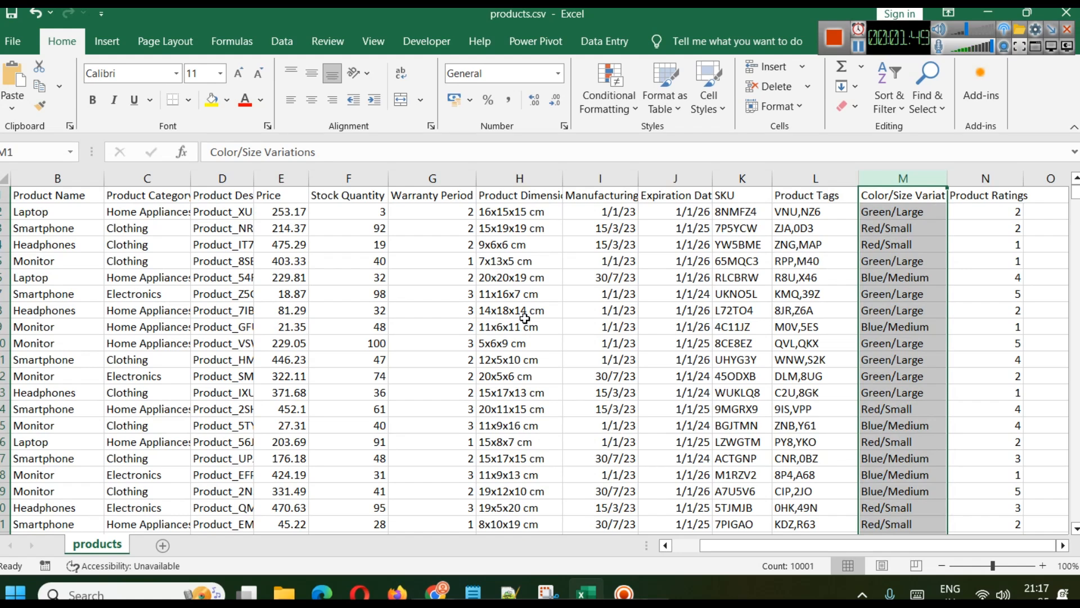
pyautogui.moveTo(791, 550); pyautogui.dragTo(764, 554)
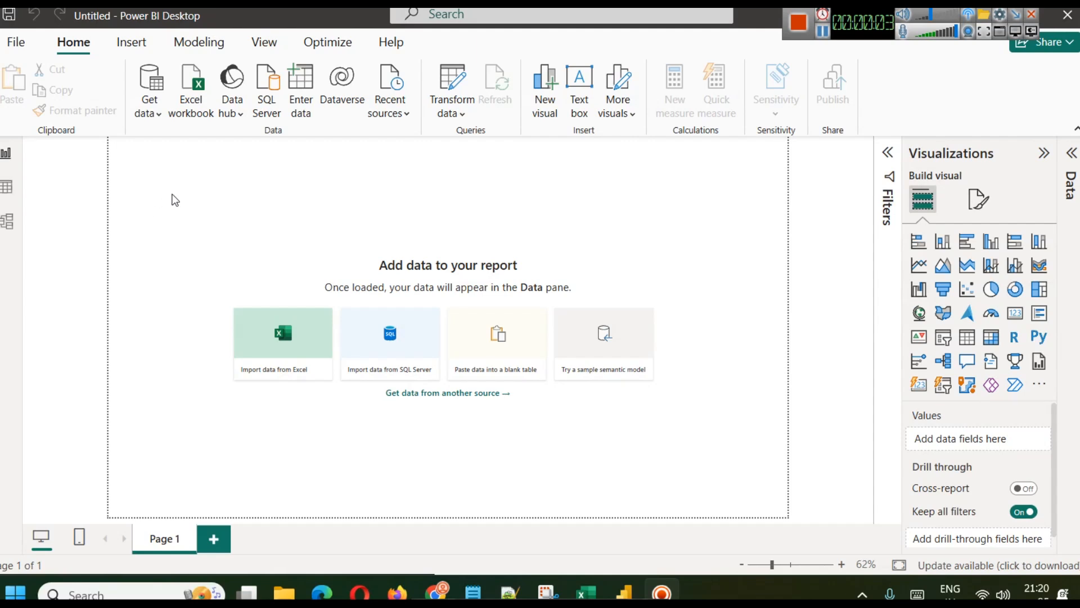
# Step: In Power BI Desktop, load products.csv from the Global Product Inventory folder as a Text/CSV source and save the report as Global Product Inventory
pyautogui.click(153, 114)
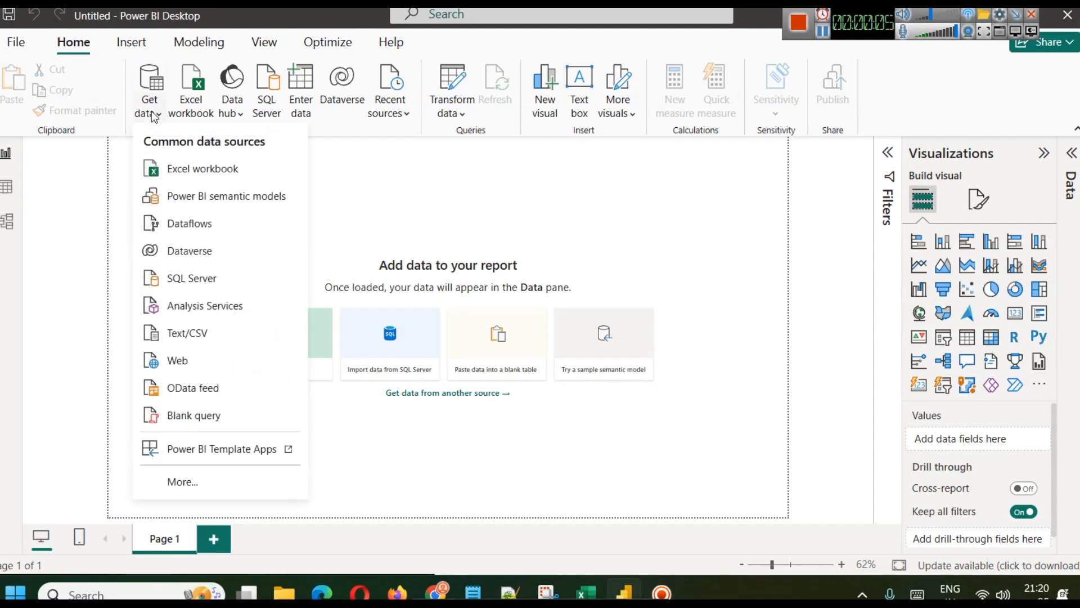
pyautogui.click(190, 335)
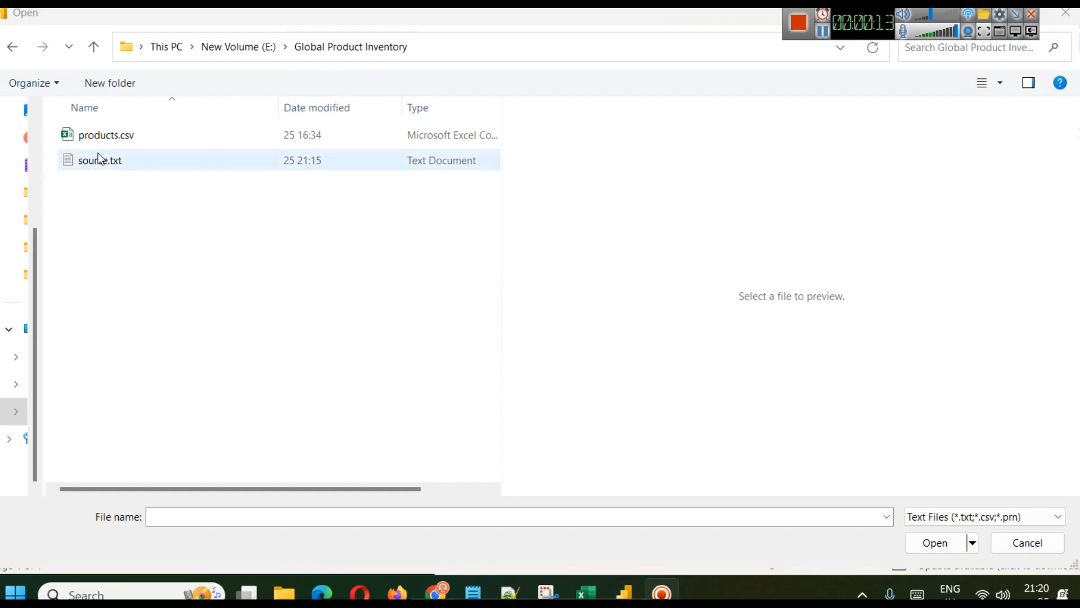
pyautogui.click(105, 140)
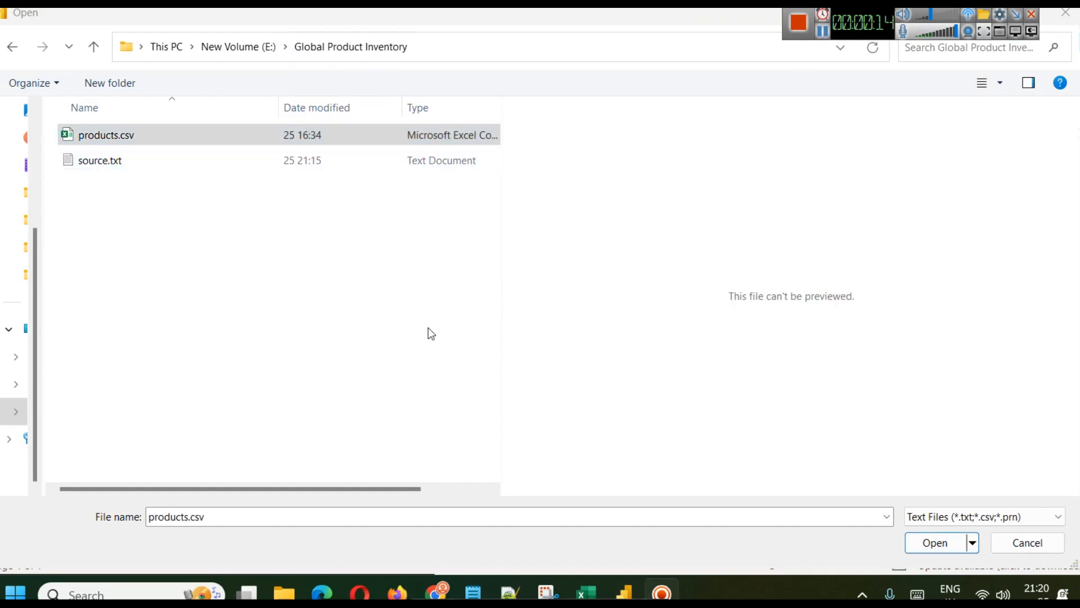
pyautogui.click(948, 537)
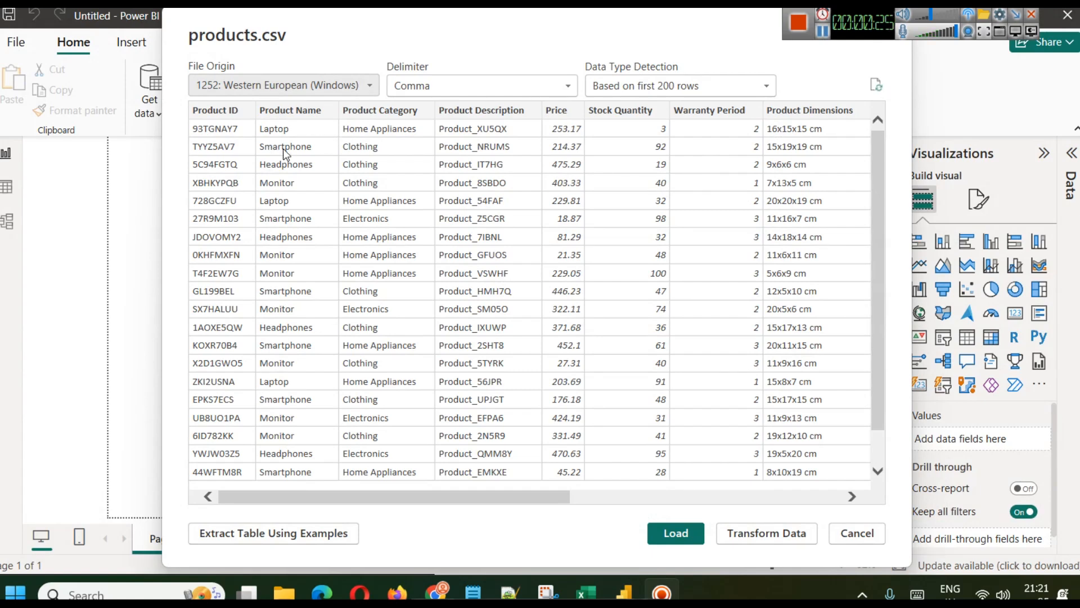
pyautogui.click(676, 532)
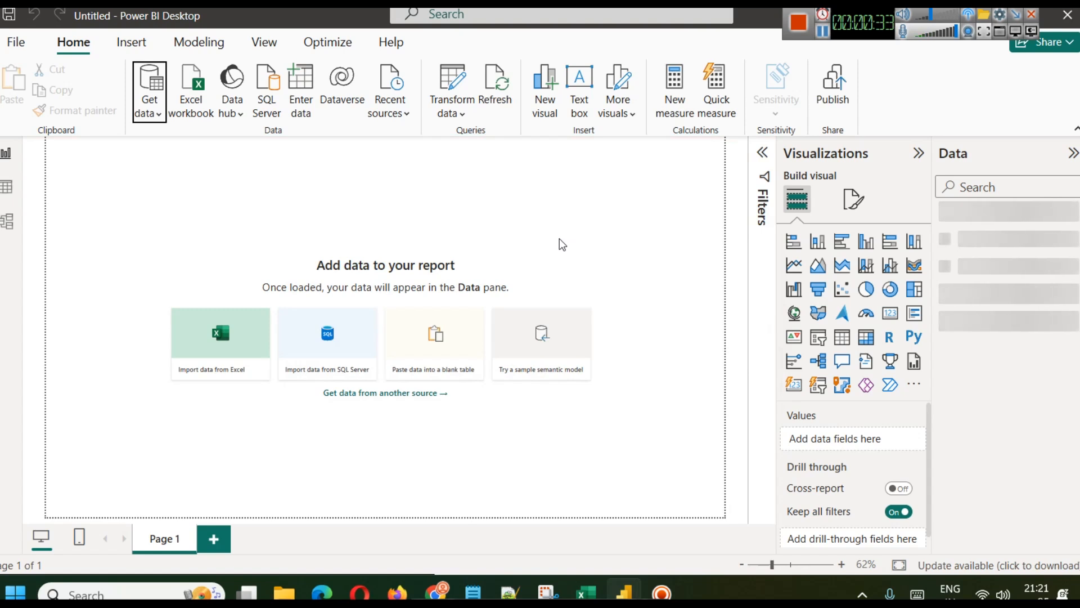
pyautogui.click(945, 216)
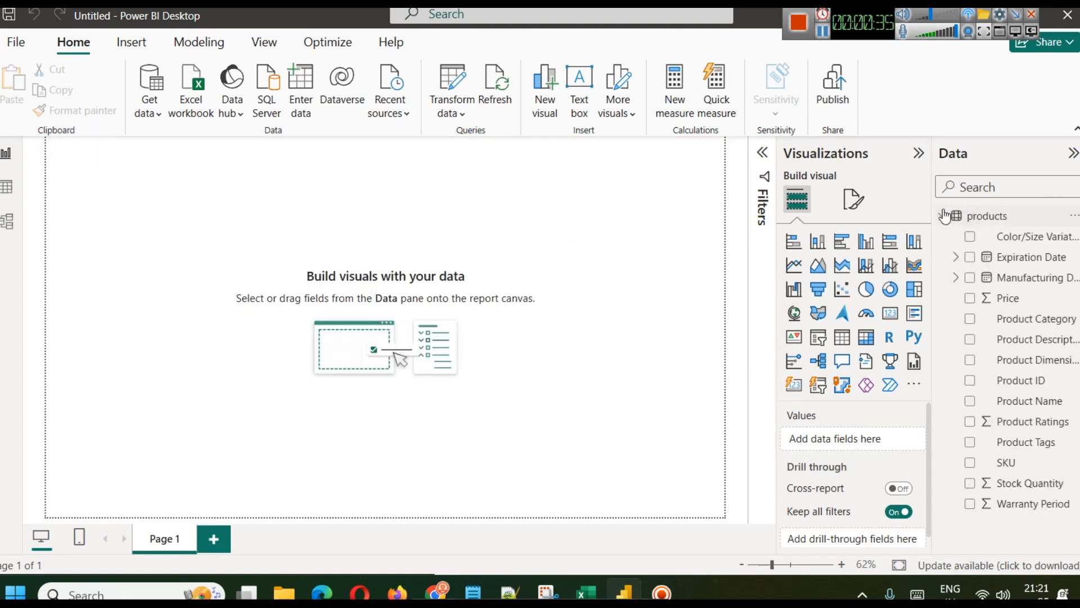
pyautogui.click(19, 16)
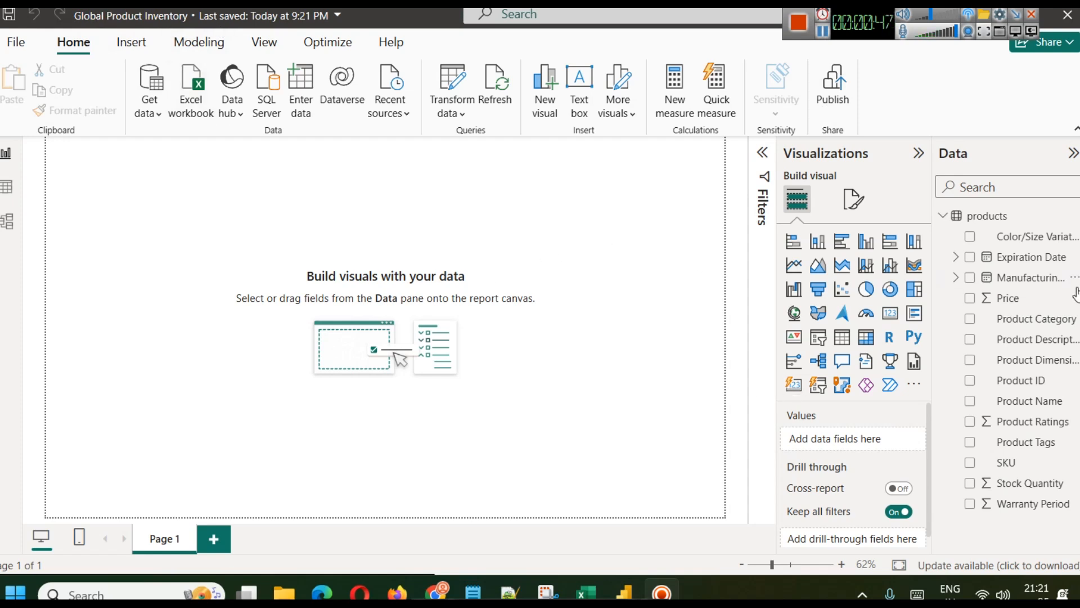
# Step: Add a wide, low text box across the top of the report page reading "Global Product Inventory Analysis Dashboard"
pyautogui.click(579, 110)
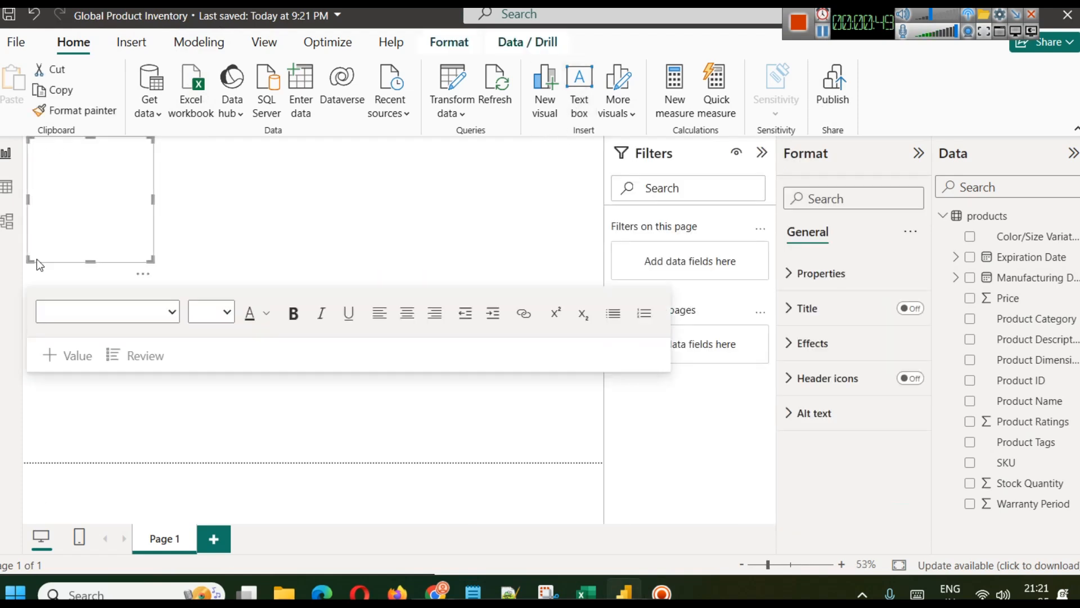
pyautogui.moveTo(90, 258); pyautogui.dragTo(494, 158)
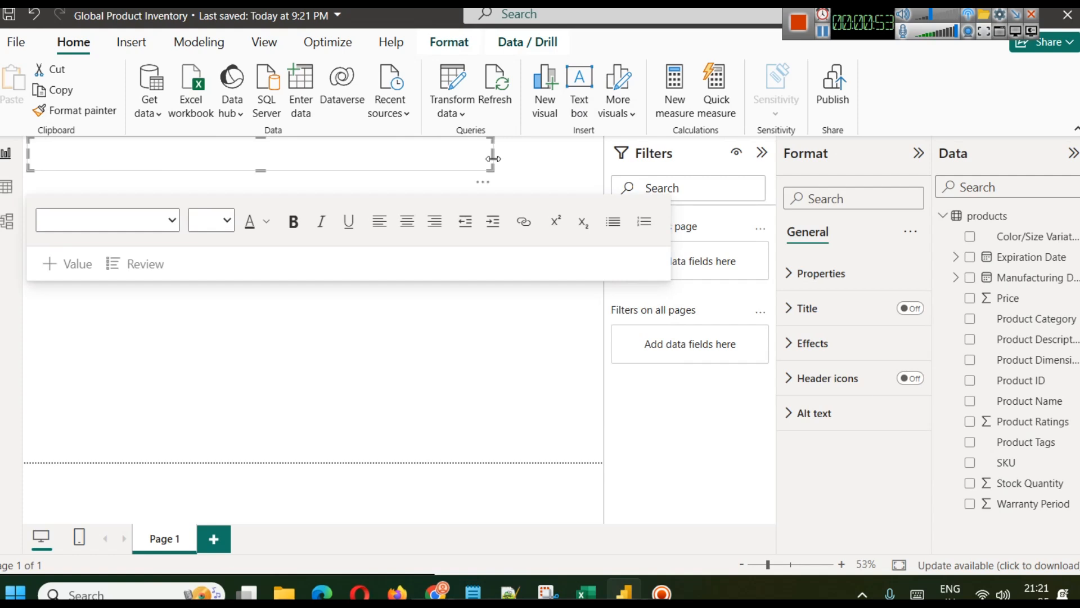
pyautogui.click(342, 157)
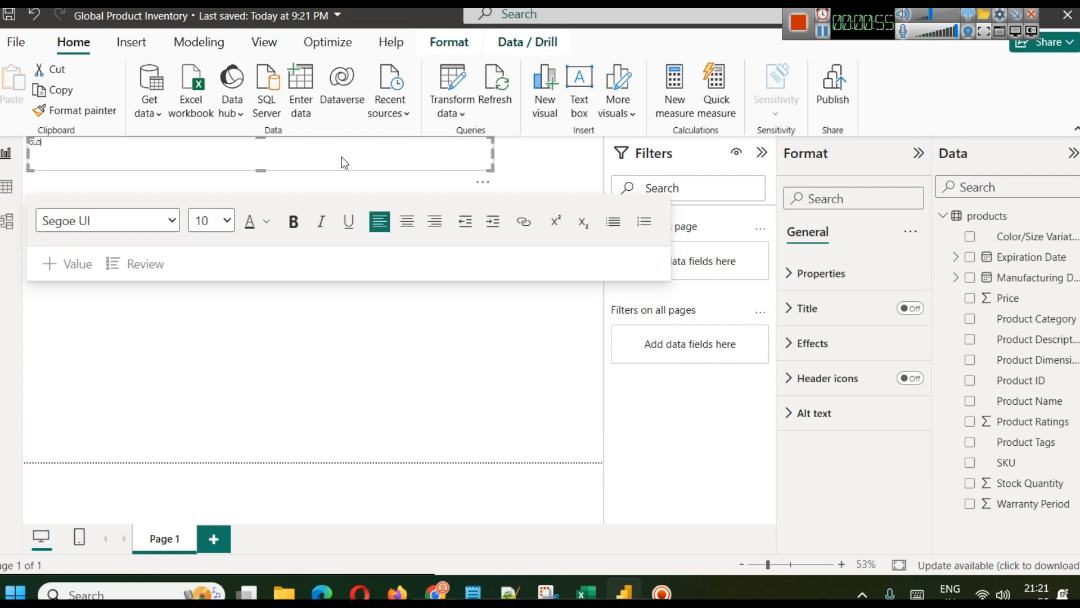
pyautogui.write('Global Product Inventory Analysis D')
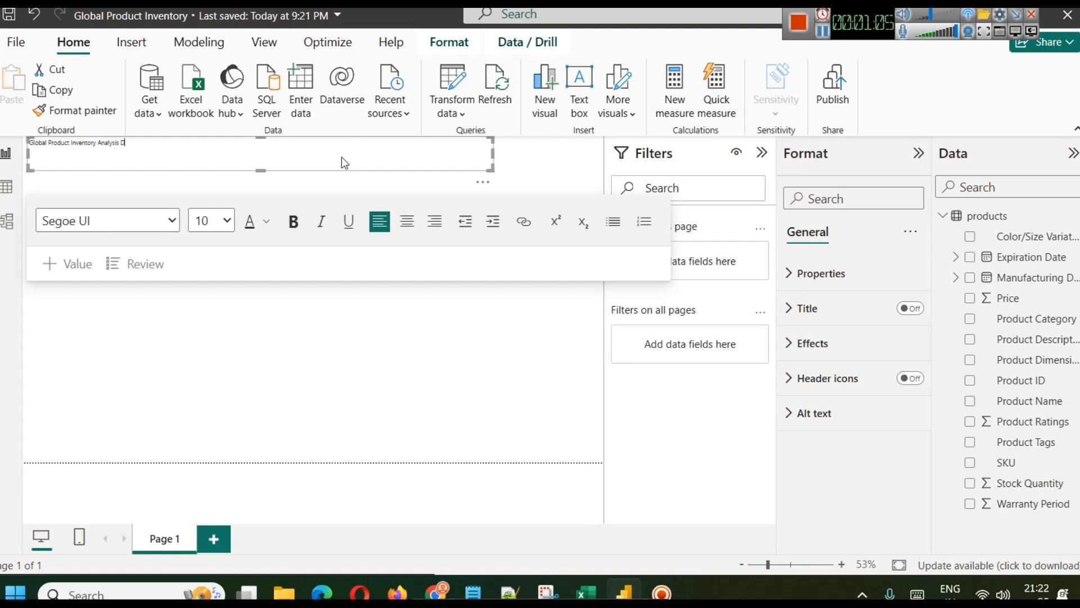
pyautogui.write('ashboa')
# Step: Format the whole dashboard title as dark blue, bold, size 36 text and widen its box to fit on one line
pyautogui.hotkey('ctrl', 'a')
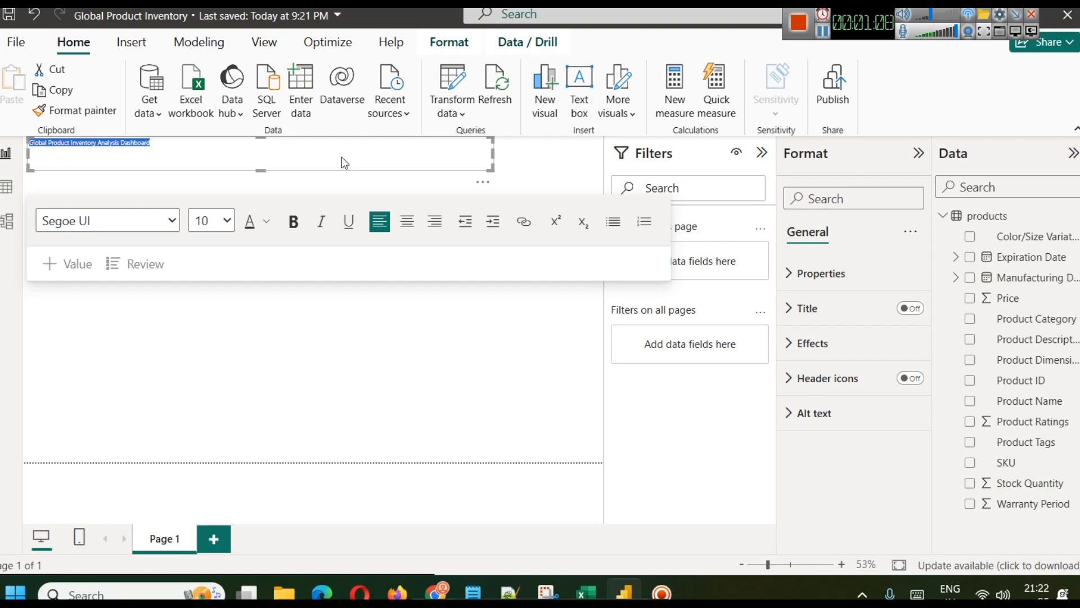
pyautogui.click(267, 222)
pyautogui.click(356, 415)
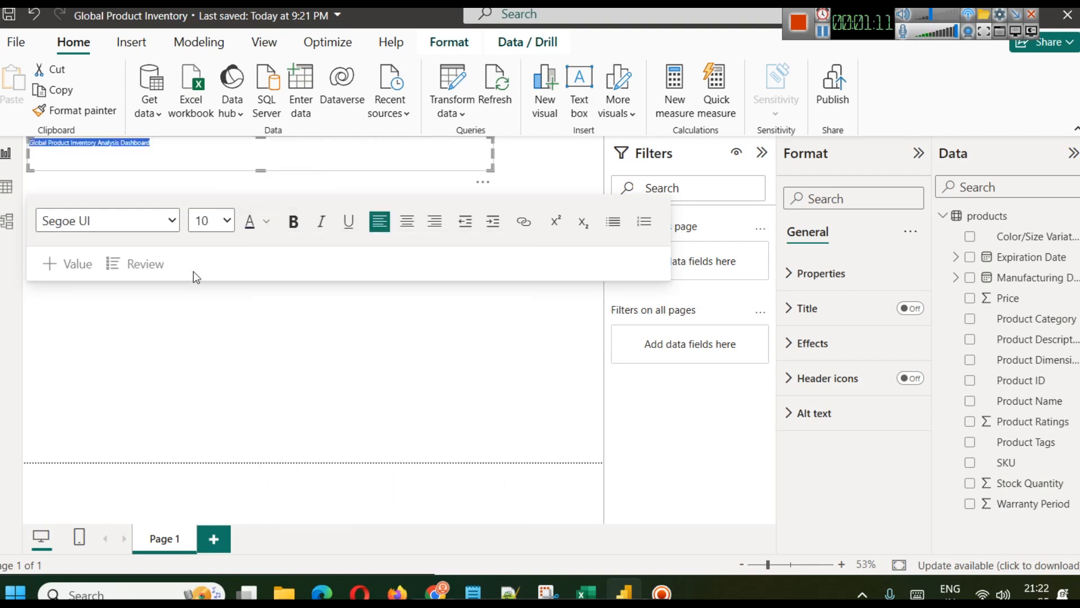
pyautogui.click(226, 221)
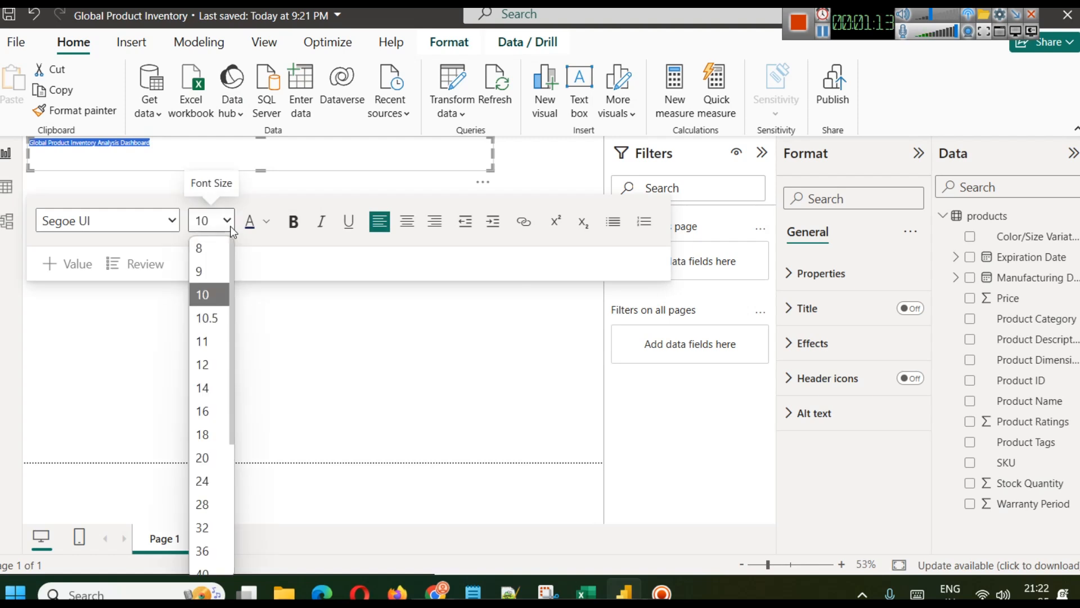
pyautogui.click(205, 550)
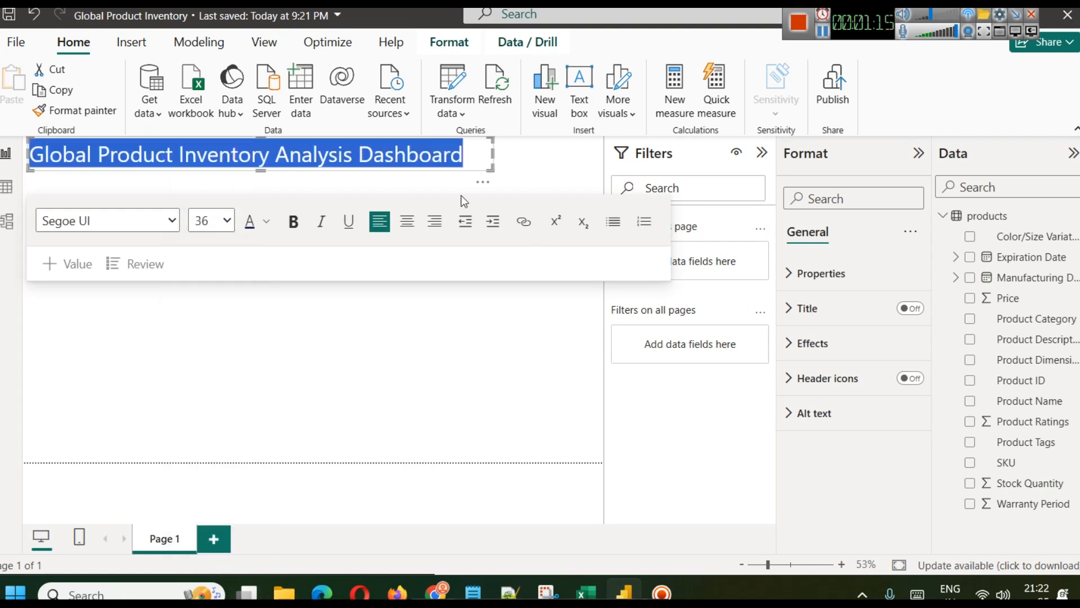
pyautogui.click(293, 221)
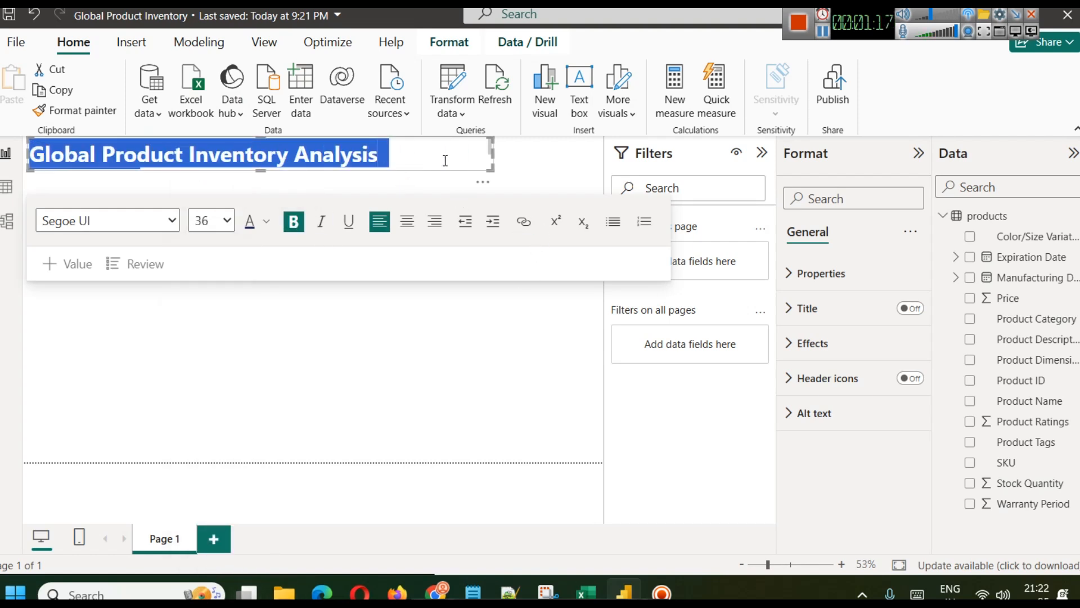
pyautogui.moveTo(490, 151); pyautogui.dragTo(519, 162)
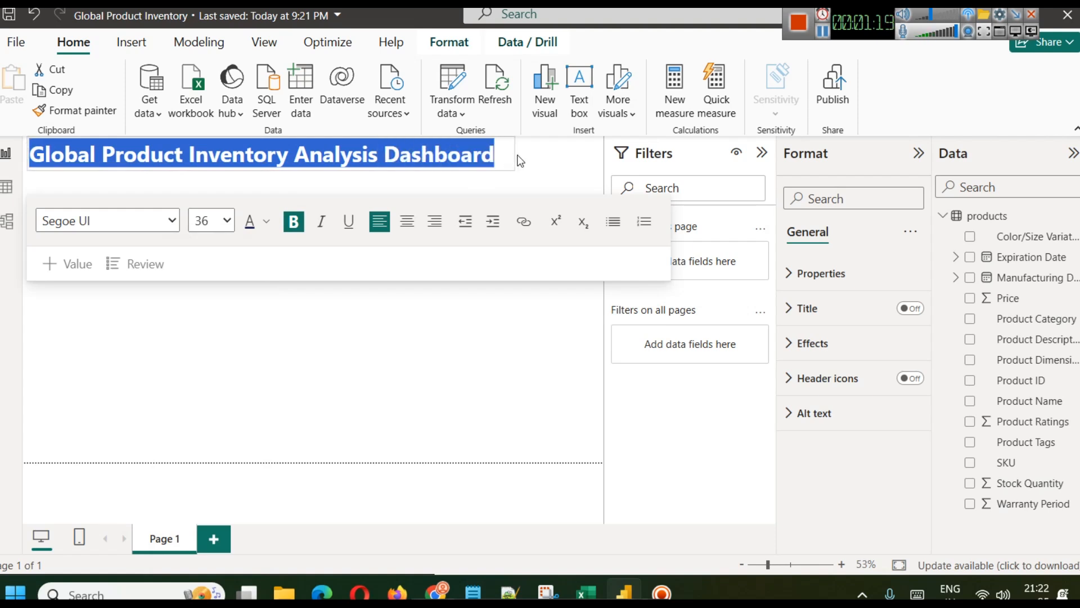
pyautogui.click(481, 305)
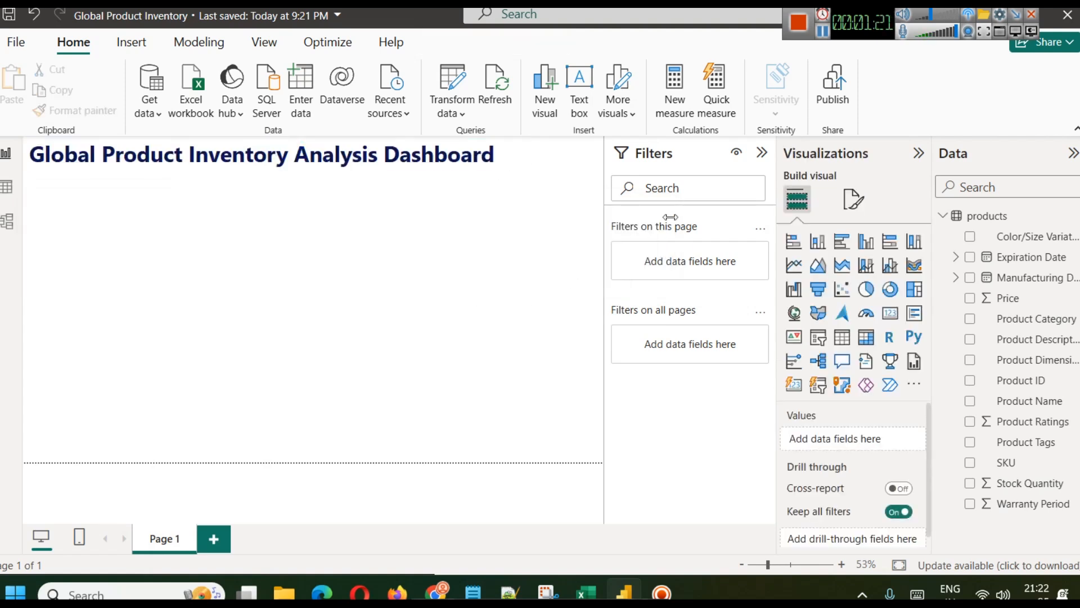
# Step: Collapse the Filters pane and turn on the shadow and visual border for the dashboard title's text box
pyautogui.click(762, 154)
pyautogui.click(560, 157)
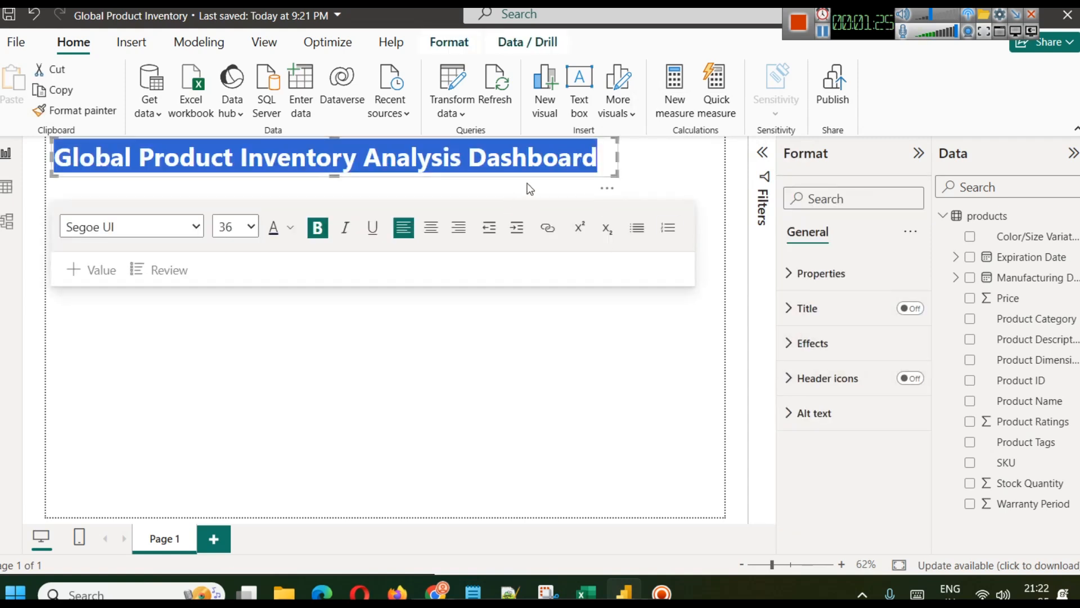
pyautogui.click(816, 344)
pyautogui.scroll(-2, 860, 428)
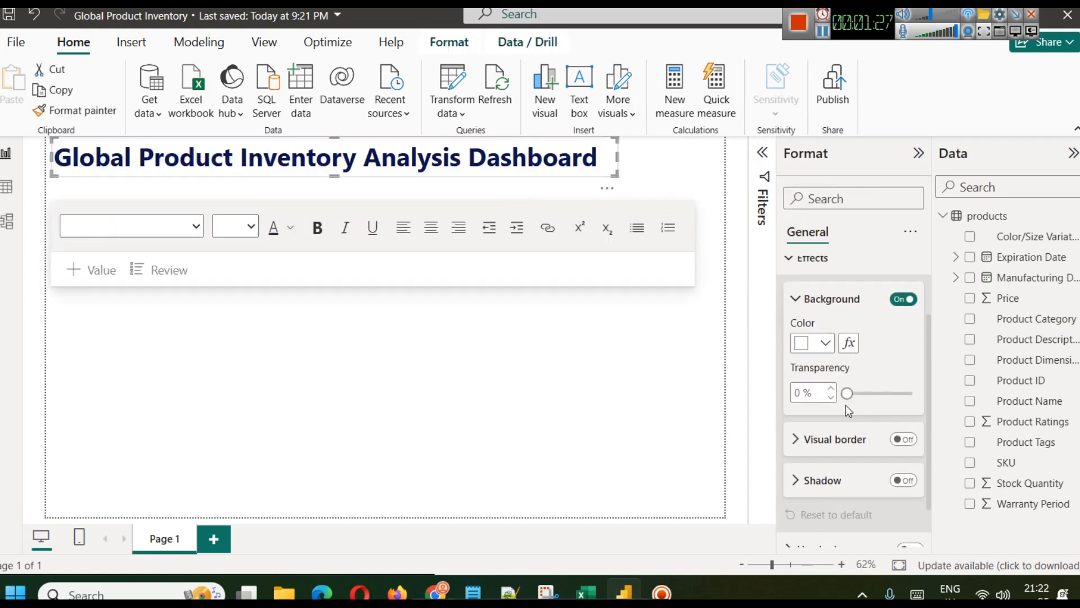
pyautogui.click(896, 482)
pyautogui.click(902, 440)
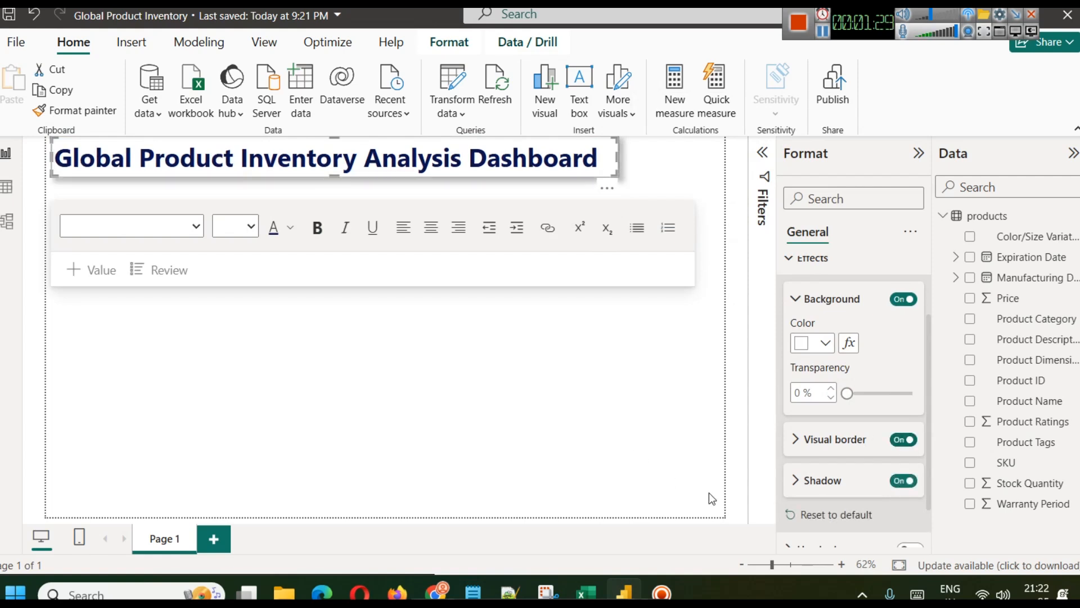
pyautogui.click(605, 421)
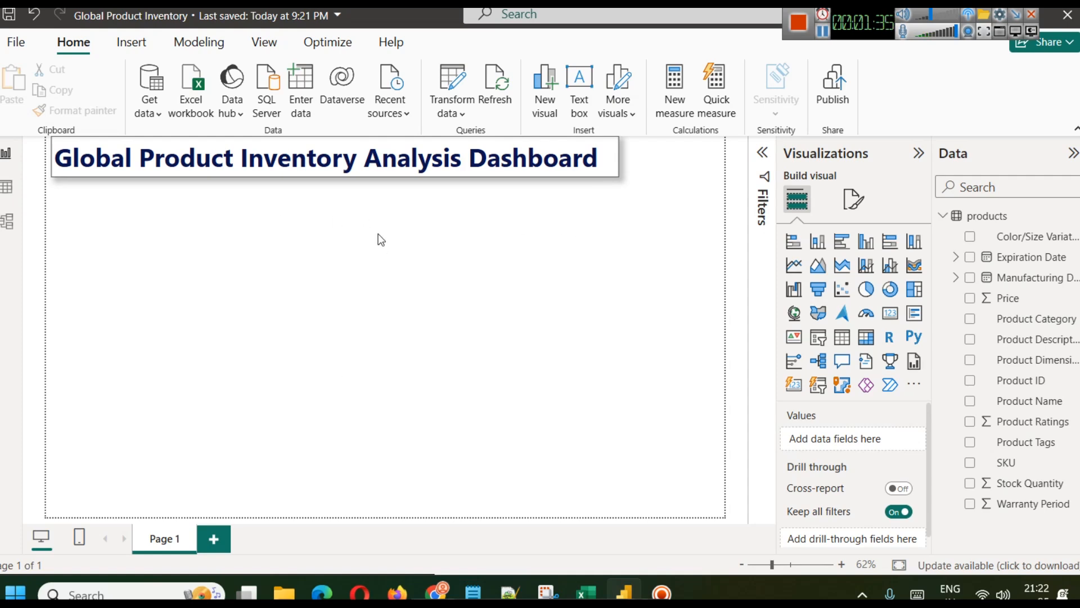
# Step: Save the report with the formatted dashboard title
pyautogui.press('super')
pyautogui.press('super')
pyautogui.hotkey('ctrl', 's')
# Step: Insert the image grocey.png from the assets folder and narrow its frame to logo size
pyautogui.click(132, 50)
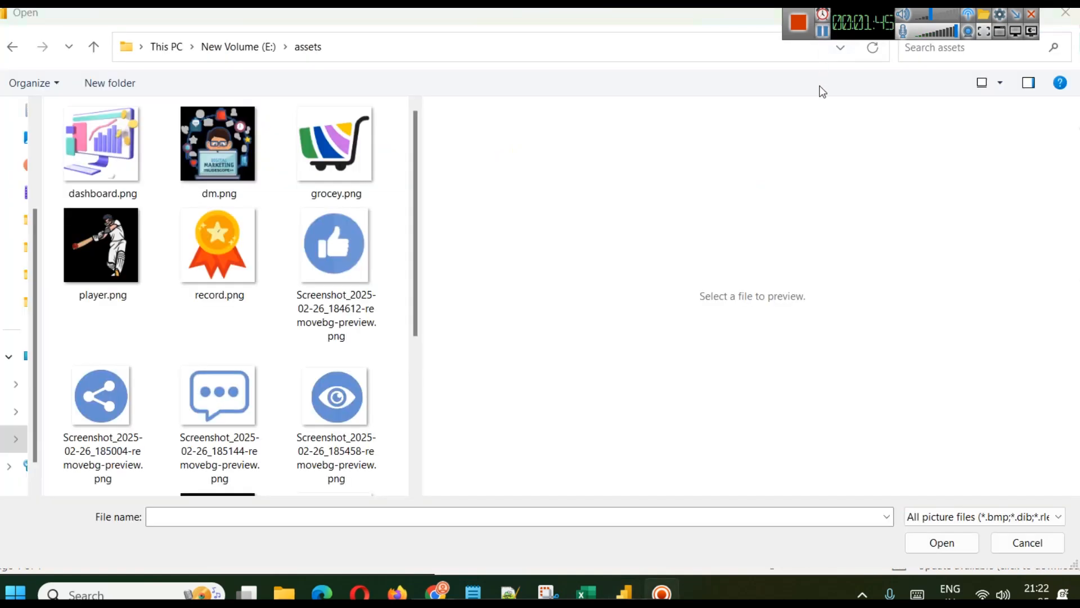
pyautogui.scroll(-3, 193, 323)
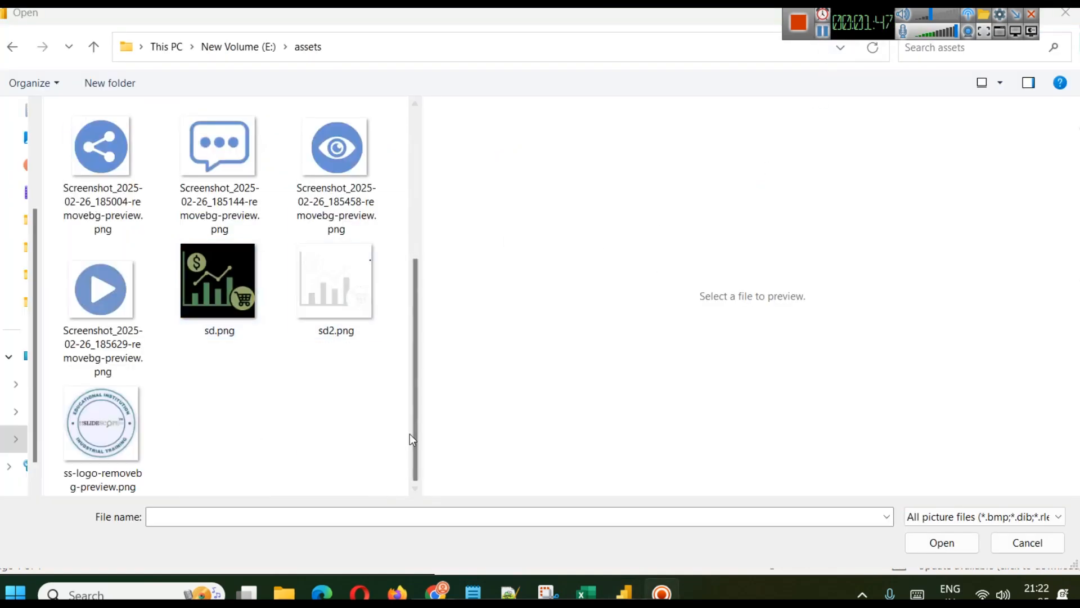
pyautogui.scroll(3, 258, 424)
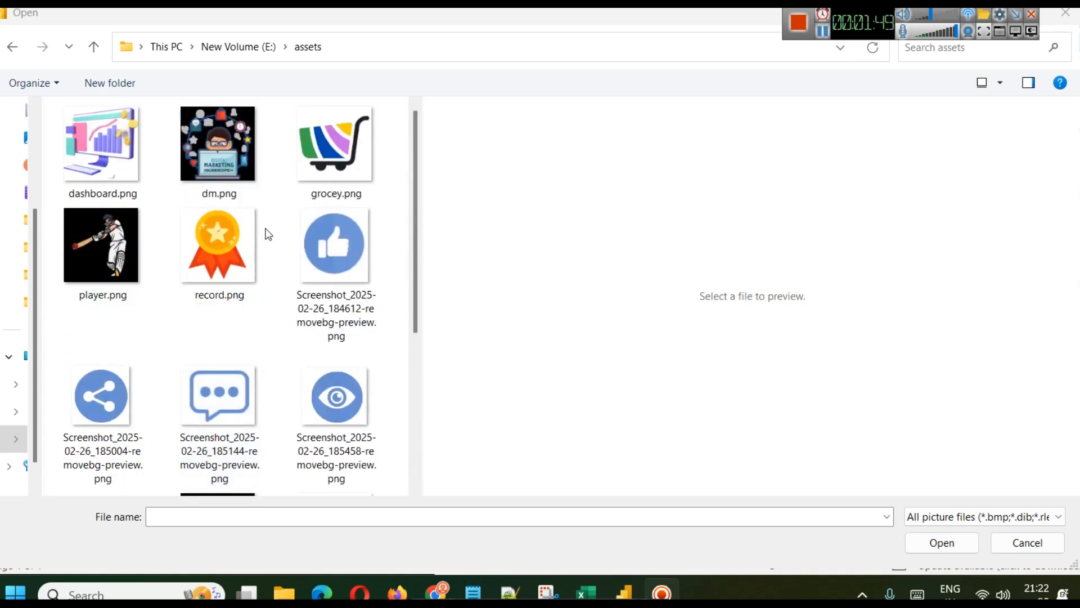
pyautogui.scroll(-3, 304, 292)
pyautogui.scroll(2, 314, 308)
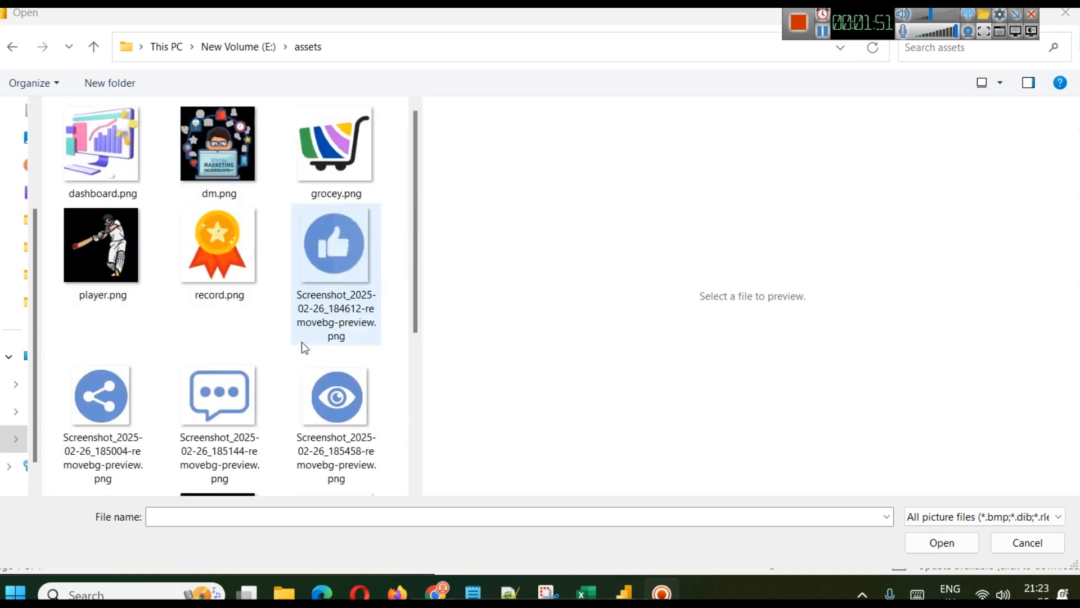
pyautogui.click(320, 178)
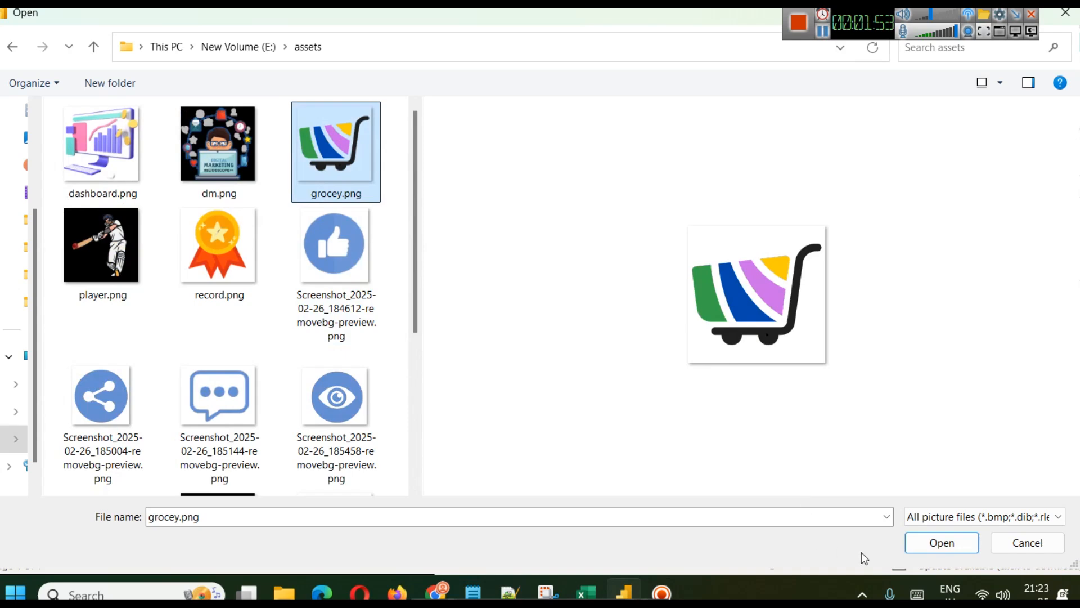
pyautogui.click(937, 542)
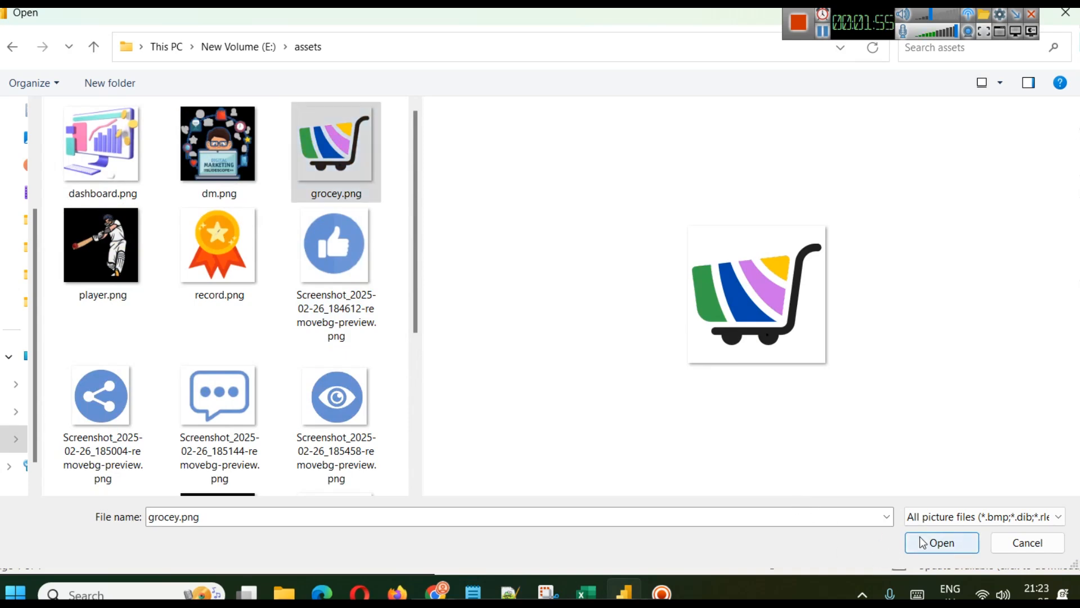
pyautogui.moveTo(617, 270); pyautogui.dragTo(127, 270)
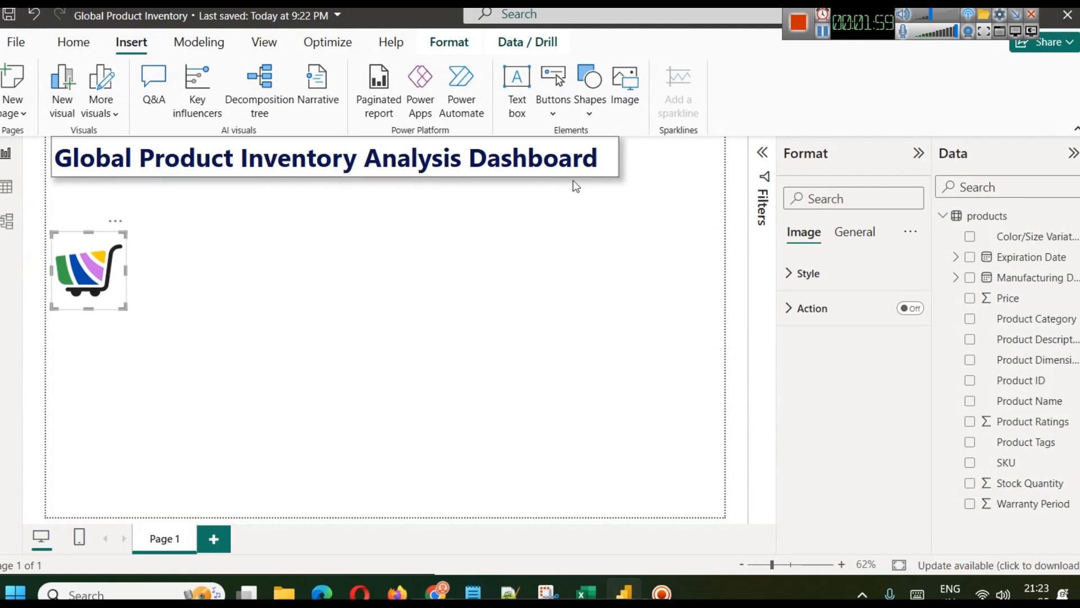
# Step: Move the dashboard title's text box to the page's right edge to make room for the logo
pyautogui.moveTo(586, 173); pyautogui.dragTo(667, 174)
pyautogui.click(609, 189)
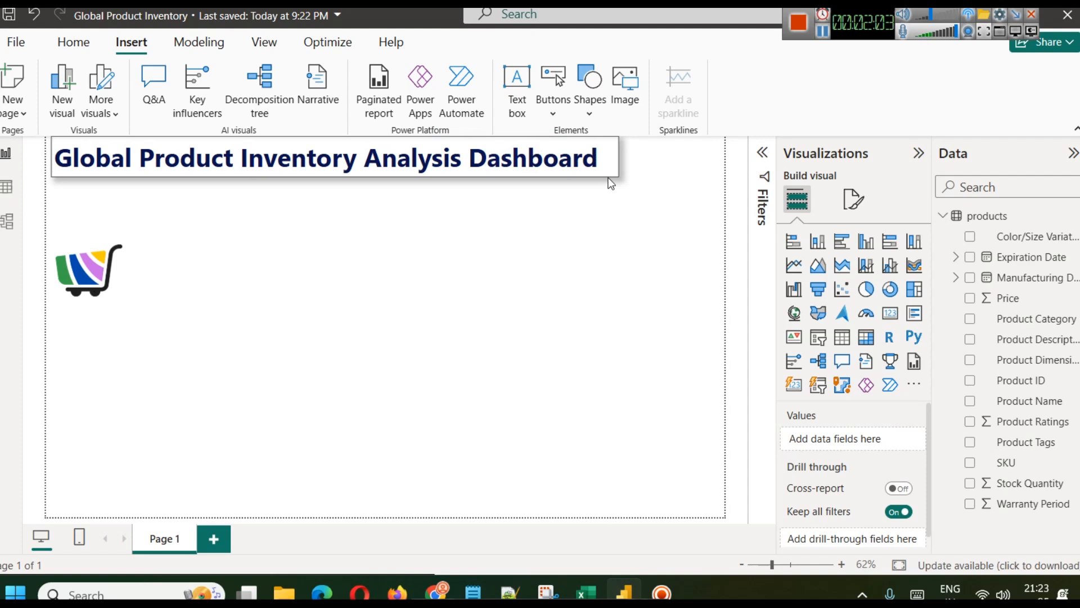
pyautogui.click(597, 179)
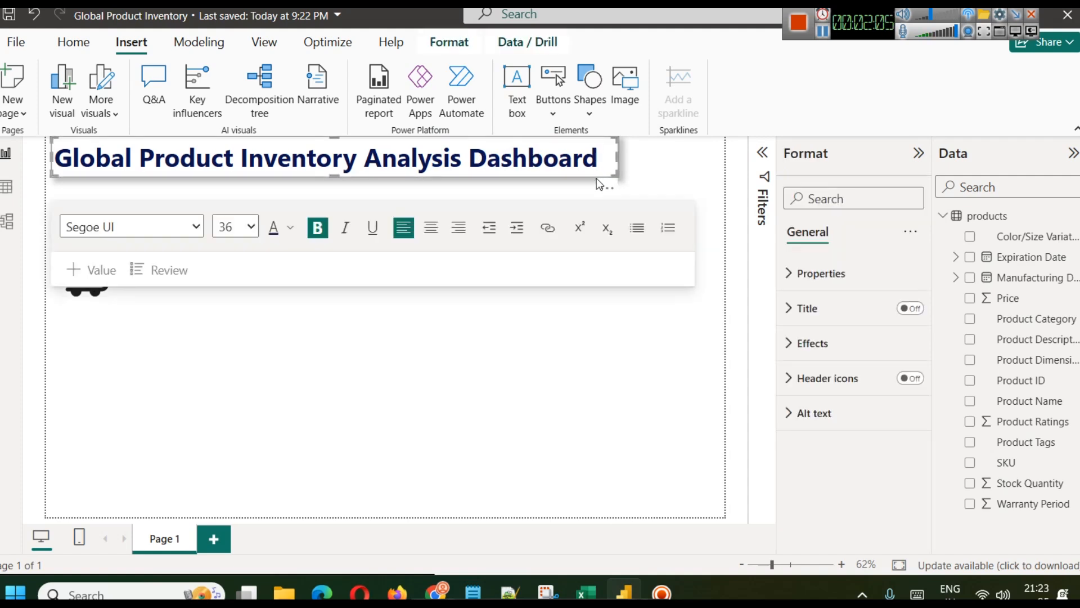
pyautogui.moveTo(600, 183); pyautogui.dragTo(708, 173)
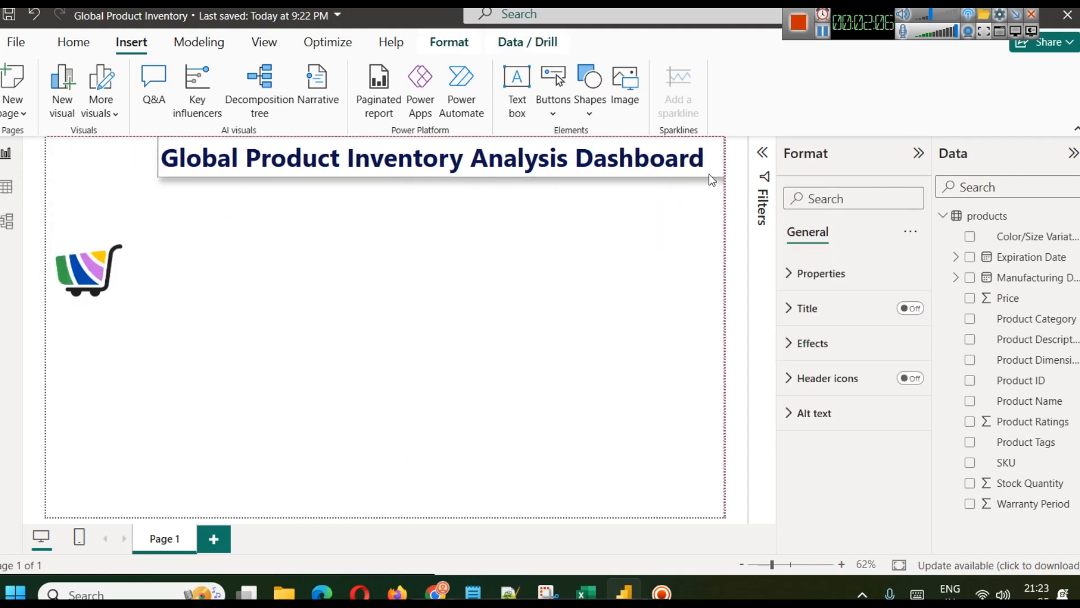
# Step: Place the cart logo in the page's upper-left corner and resize its frame to the title's height, filling the gap beside the title
pyautogui.click(62, 276)
pyautogui.moveTo(62, 276); pyautogui.dragTo(73, 178)
pyautogui.moveTo(99, 212); pyautogui.dragTo(95, 180)
pyautogui.click(98, 219)
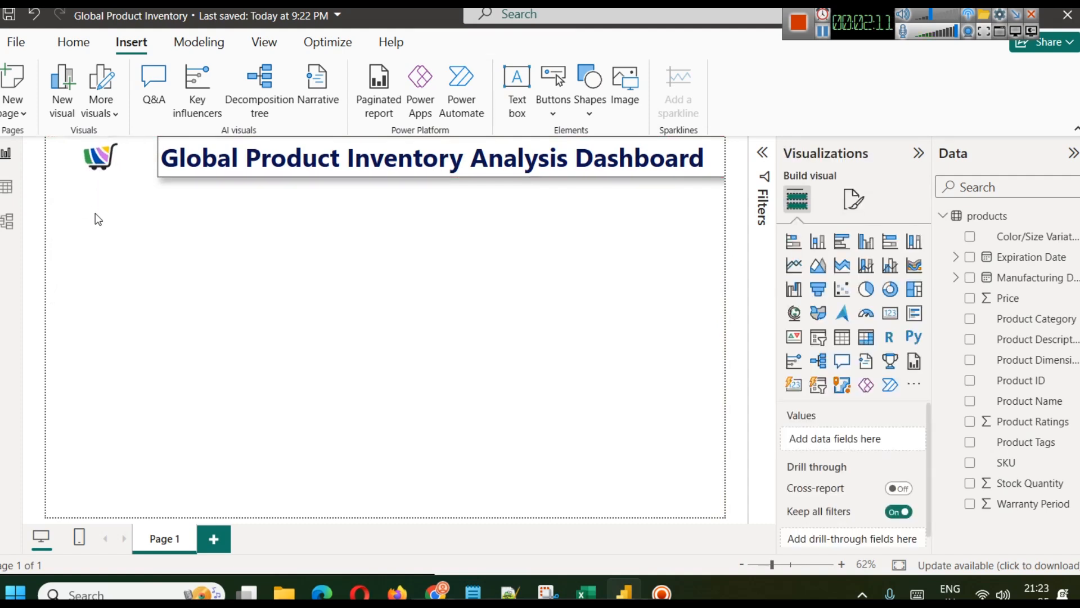
pyautogui.click(101, 173)
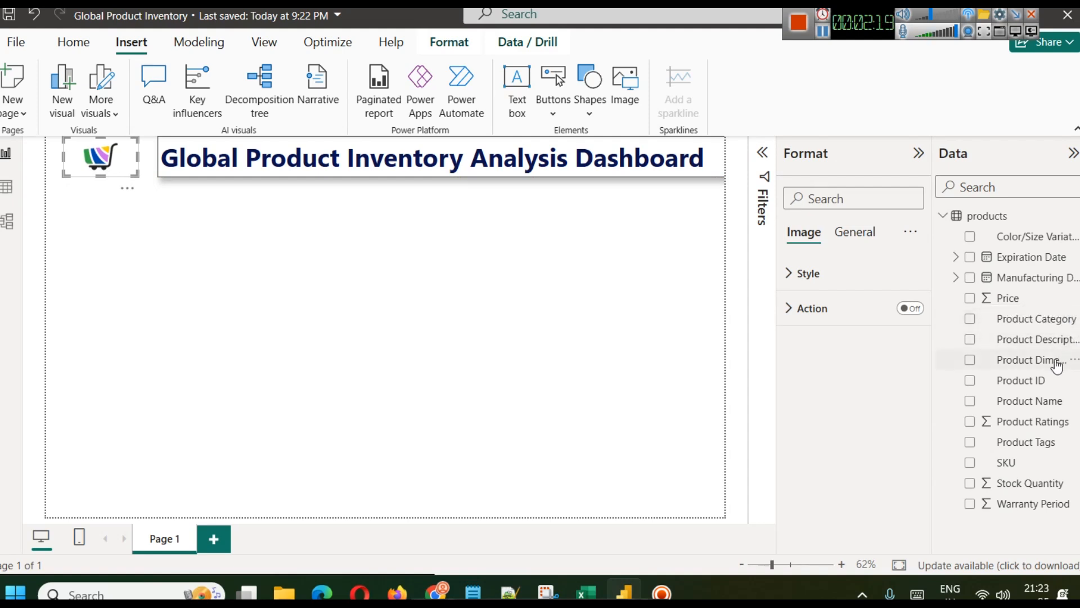
pyautogui.moveTo(932, 348)
pyautogui.mouseDown()
pyautogui.moveTo(898, 347)
pyautogui.moveTo(918, 345)
pyautogui.mouseUp()
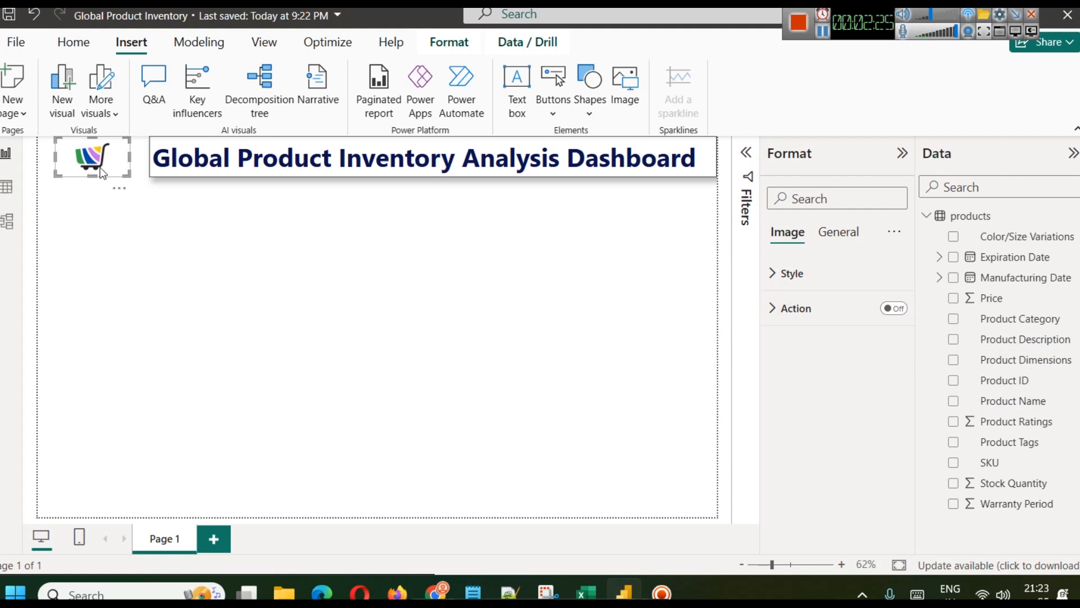
pyautogui.moveTo(54, 157); pyautogui.dragTo(44, 155)
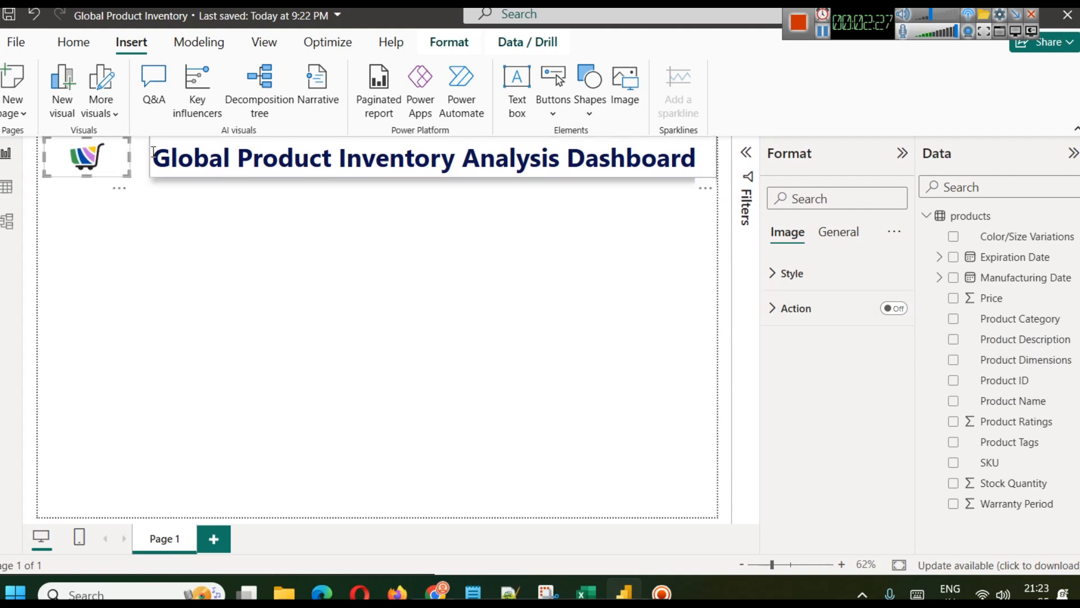
pyautogui.moveTo(134, 156); pyautogui.dragTo(137, 157)
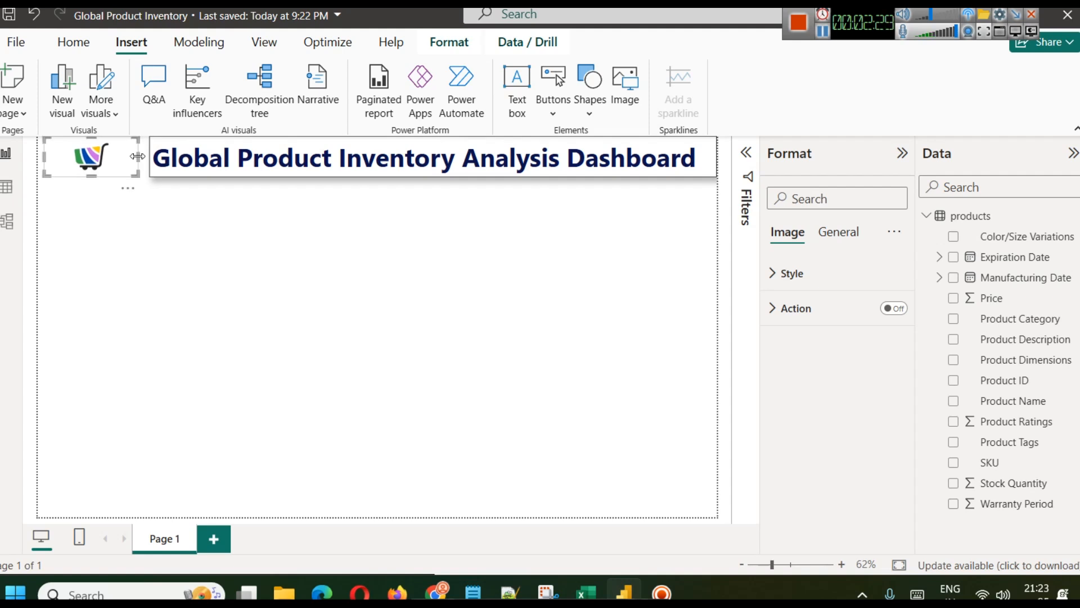
# Step: Copy the title text box's formatting onto the cart logo with Format Painter
pyautogui.click(374, 208)
pyautogui.click(238, 175)
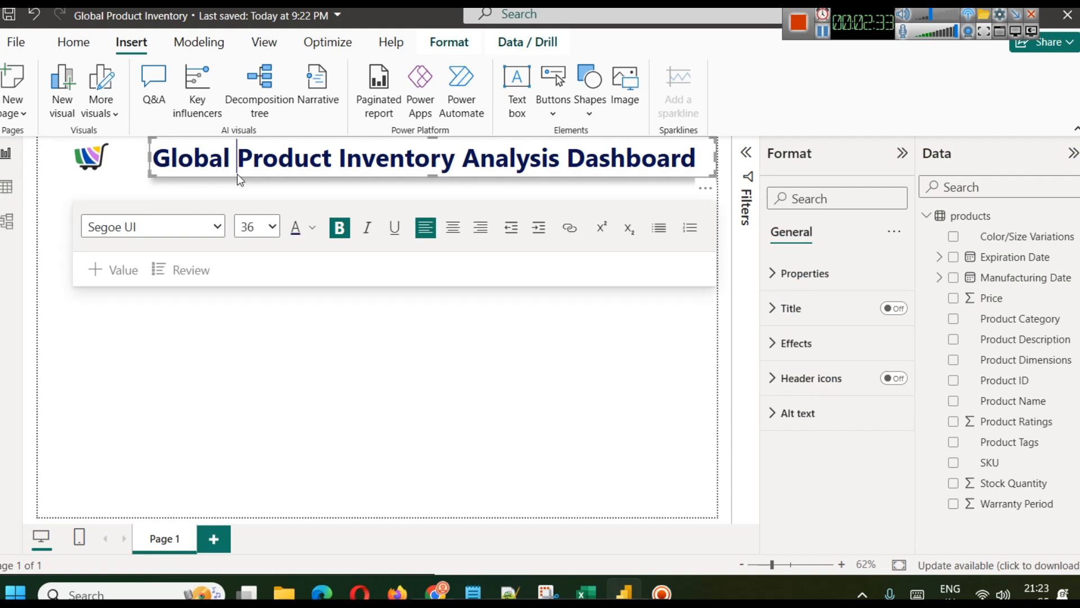
pyautogui.click(65, 44)
pyautogui.click(97, 116)
pyautogui.click(93, 154)
pyautogui.click(138, 260)
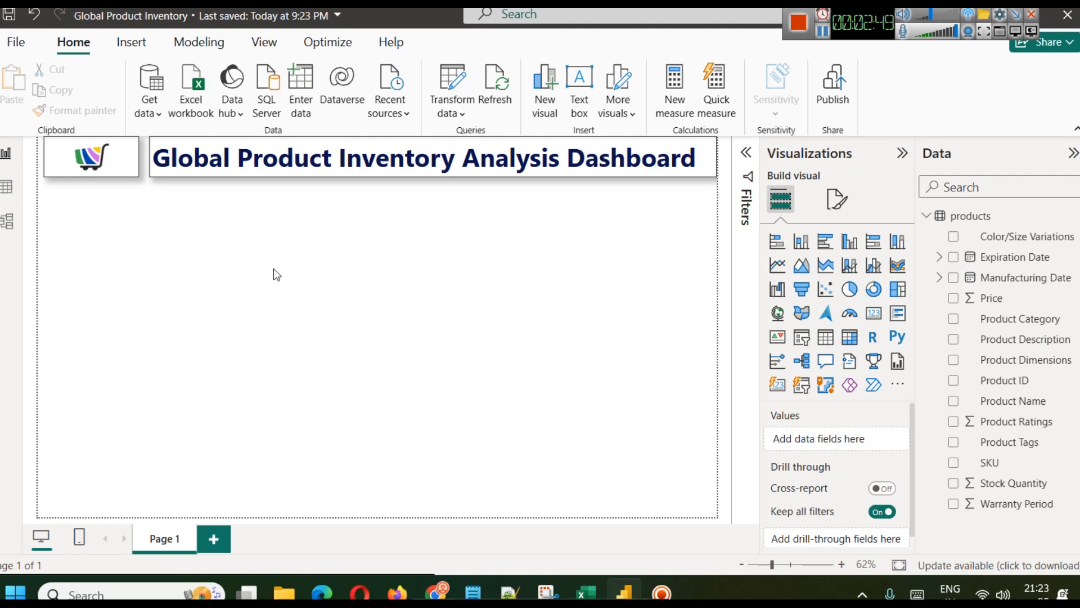
# Step: Review the columns of the products table in Table view and return to the report page
pyautogui.click(8, 187)
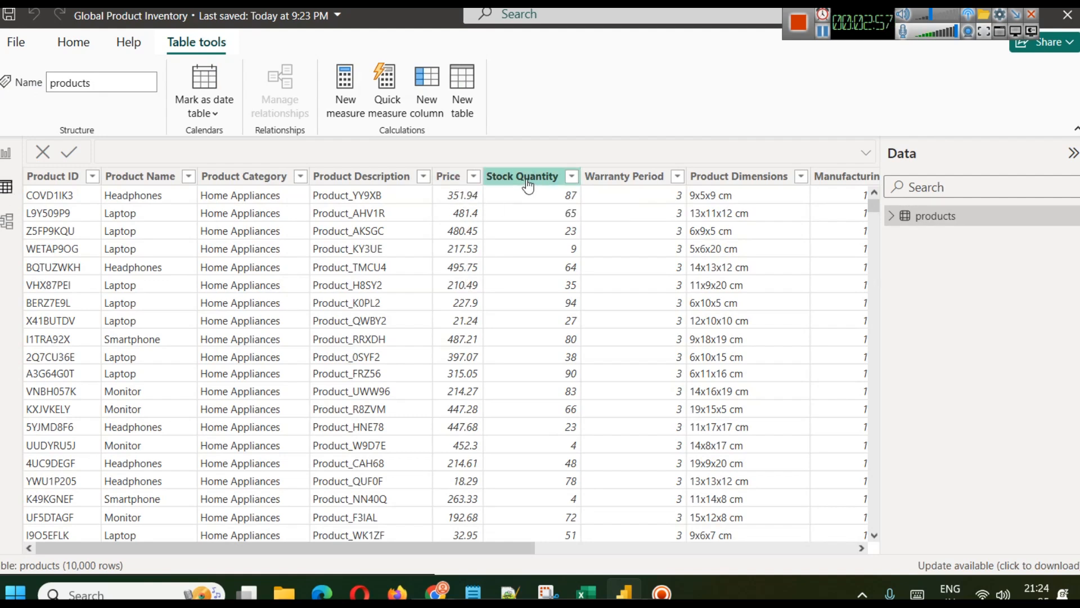
pyautogui.moveTo(485, 546); pyautogui.dragTo(390, 583)
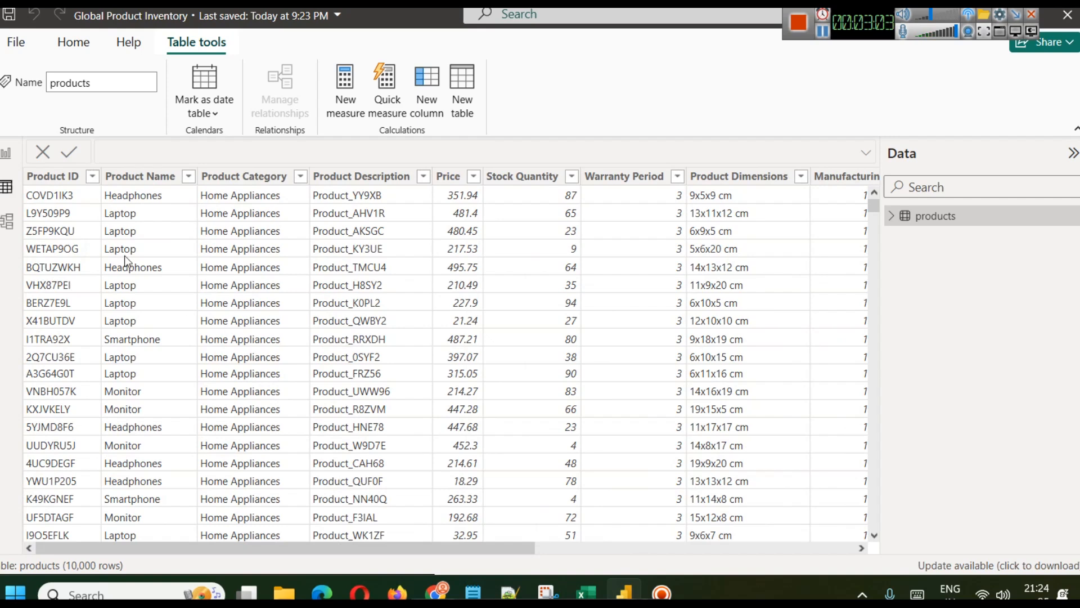
pyautogui.click(4, 156)
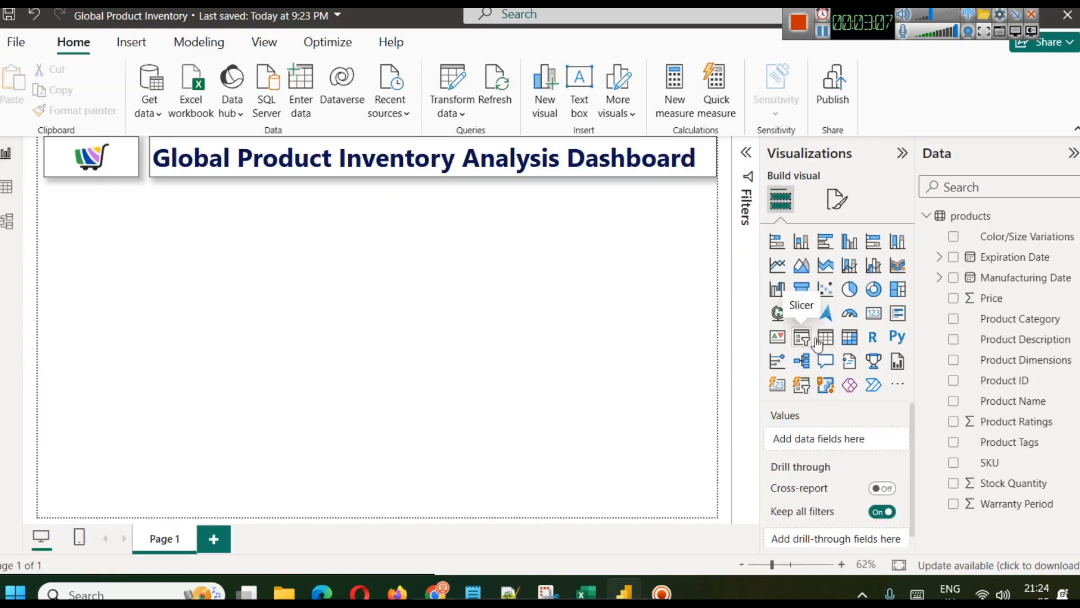
# Step: Add a small card visual directly under the start of the title and show the sum of Price in it
pyautogui.click(873, 313)
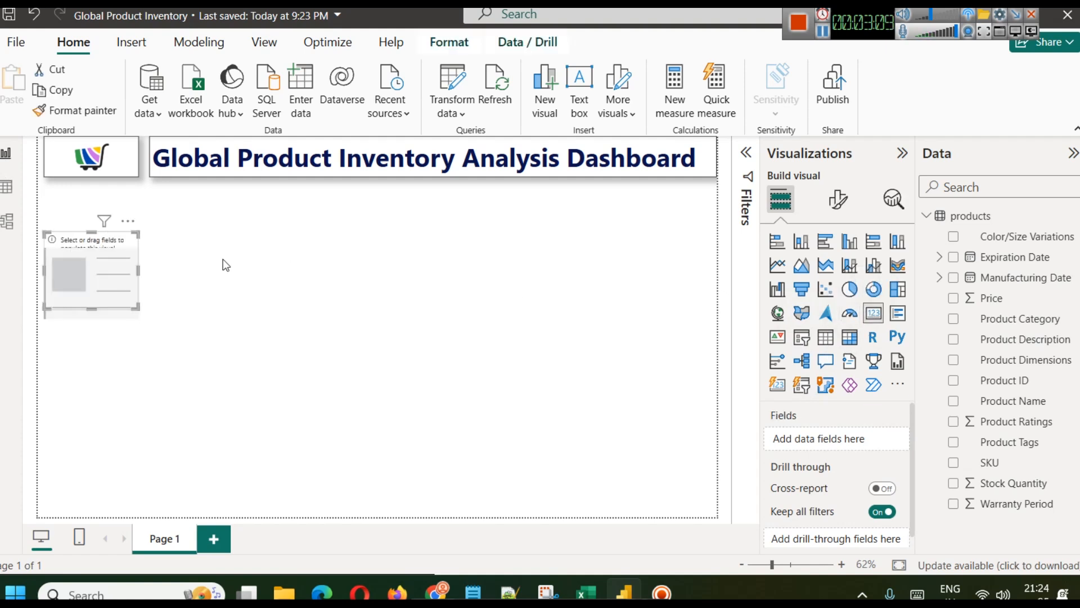
pyautogui.moveTo(68, 254); pyautogui.dragTo(156, 216)
pyautogui.moveTo(186, 255); pyautogui.dragTo(189, 226)
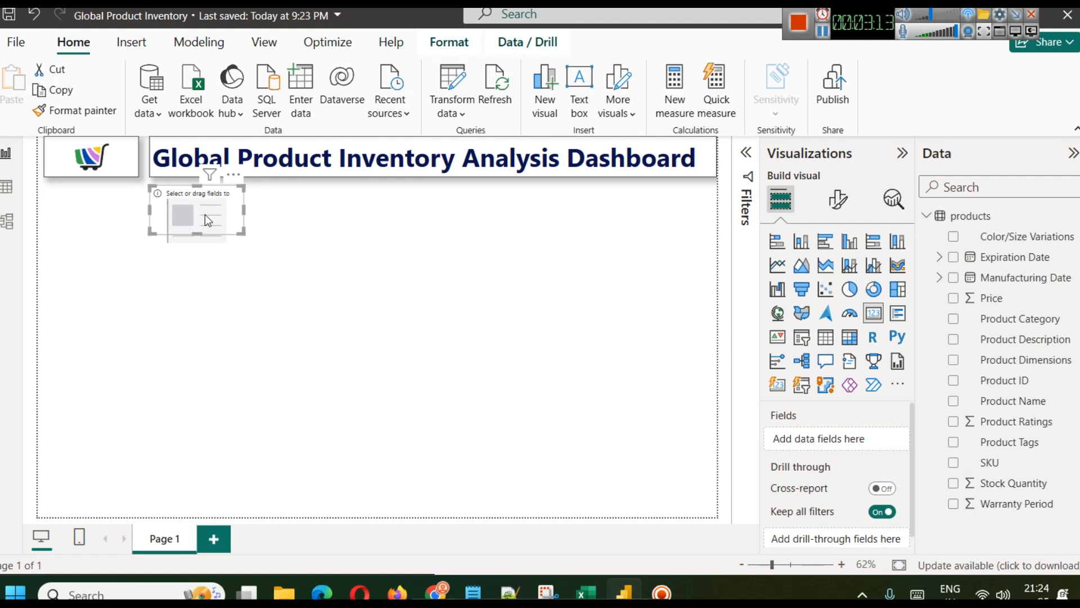
pyautogui.click(425, 247)
pyautogui.click(226, 225)
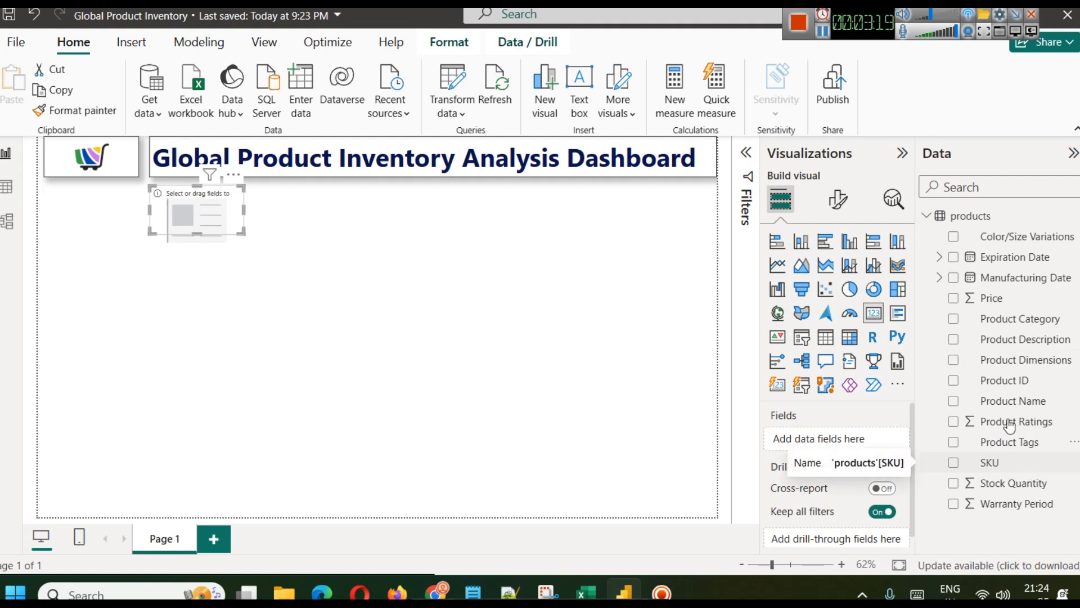
pyautogui.moveTo(999, 309); pyautogui.dragTo(793, 434)
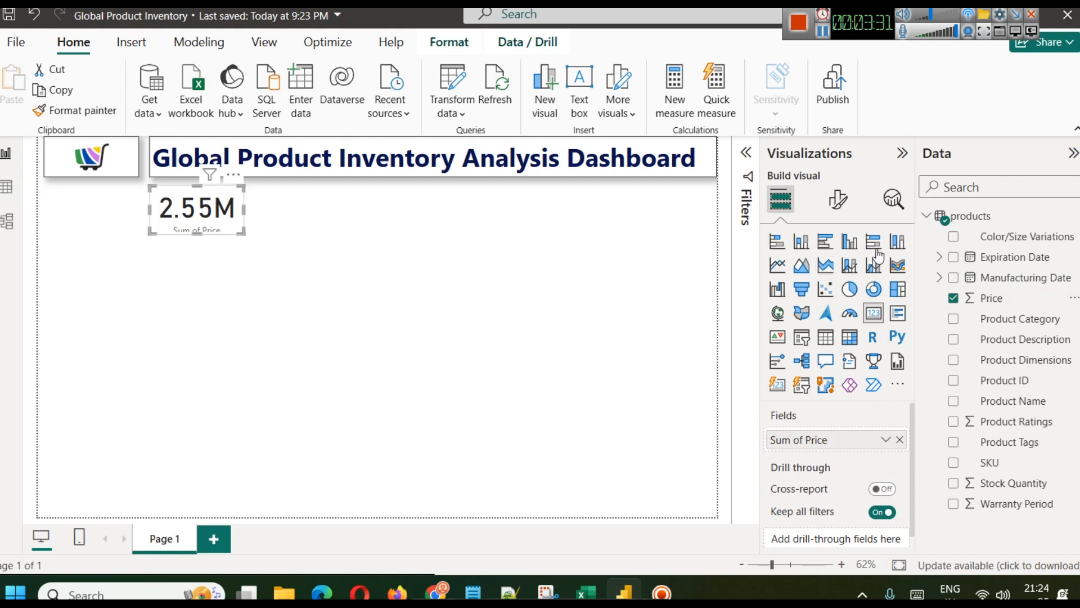
# Step: Enlarge the Price card slightly in width and height and set its callout value font size to 40
pyautogui.click(840, 199)
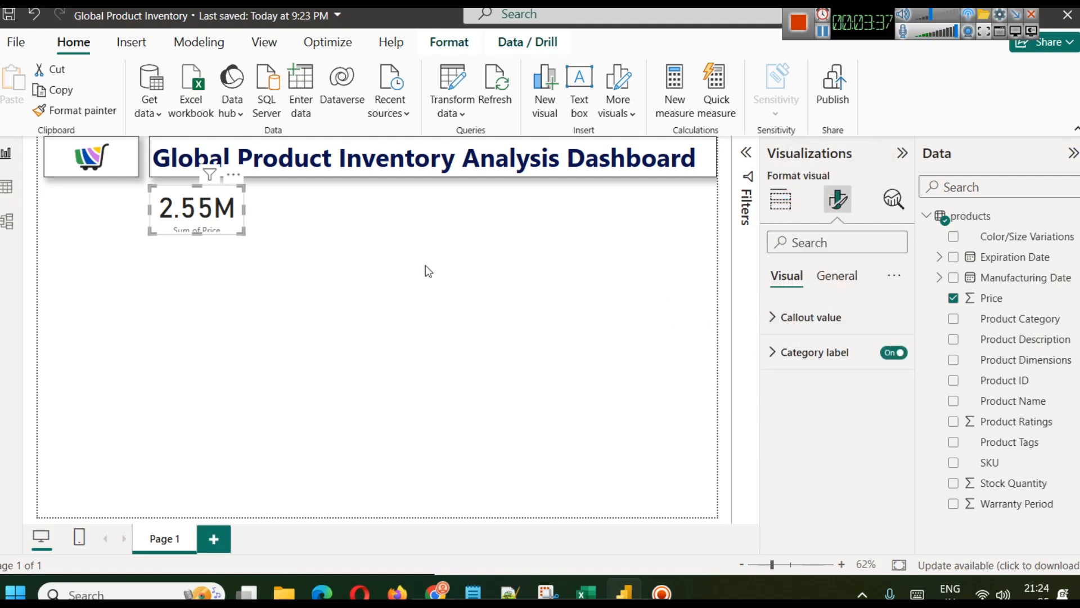
pyautogui.moveTo(245, 208); pyautogui.dragTo(261, 208)
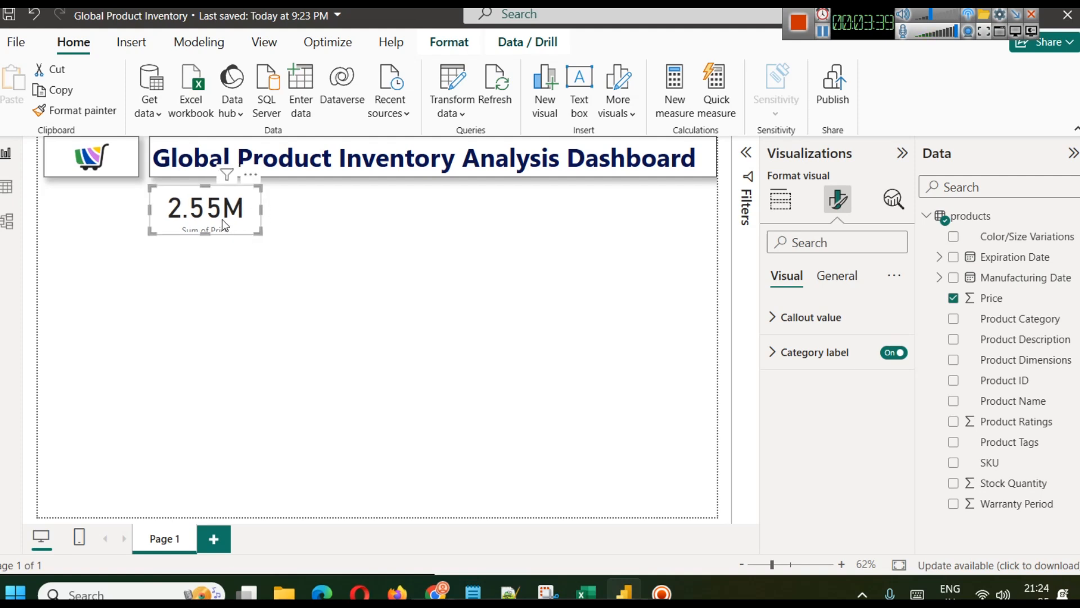
pyautogui.moveTo(205, 231); pyautogui.dragTo(207, 241)
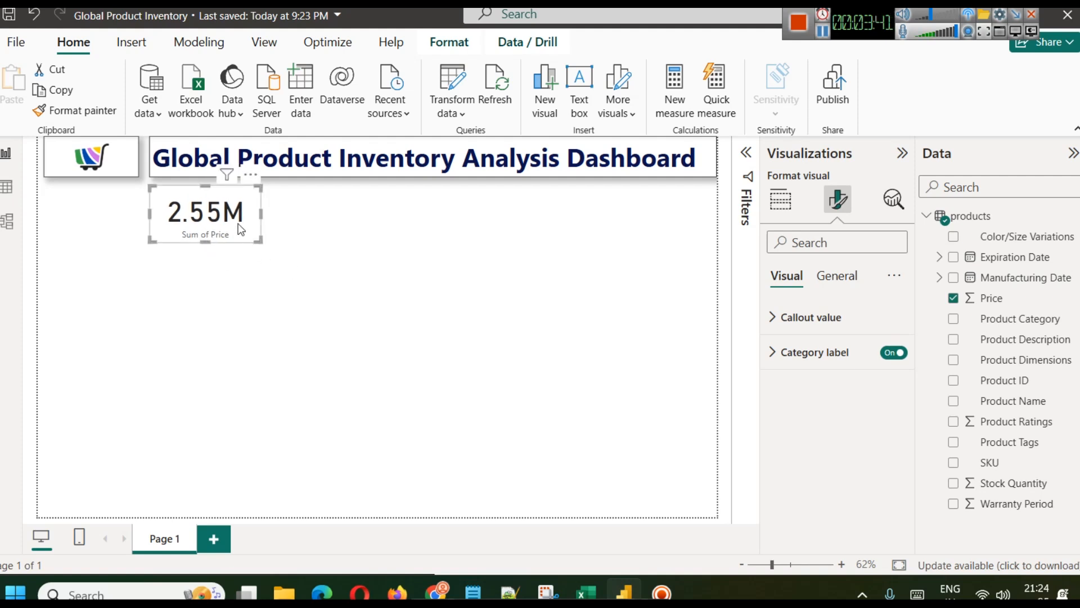
pyautogui.click(825, 317)
pyautogui.click(874, 380)
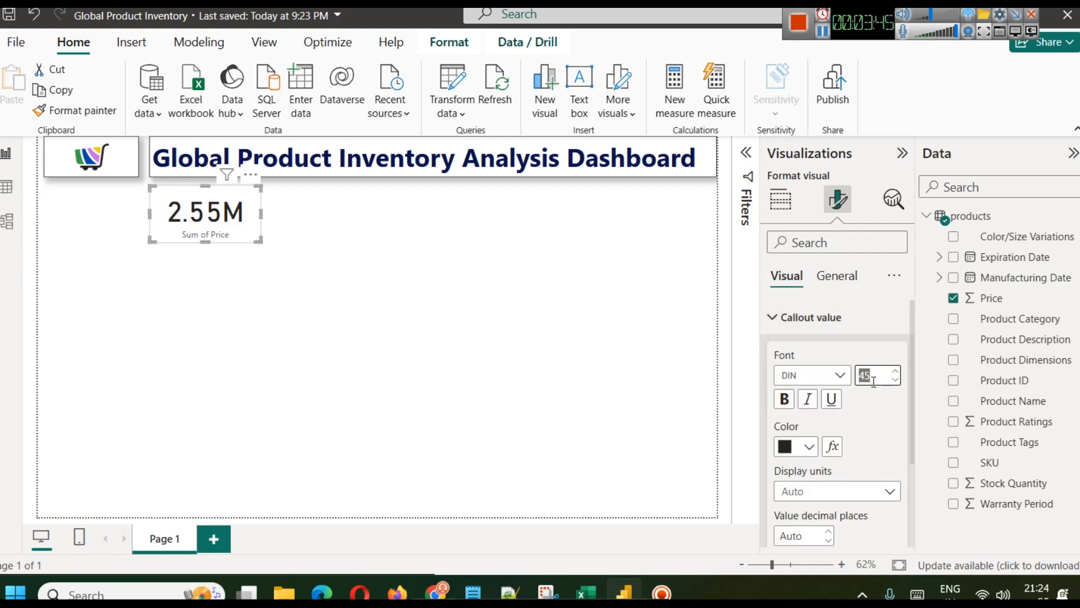
pyautogui.write('40')
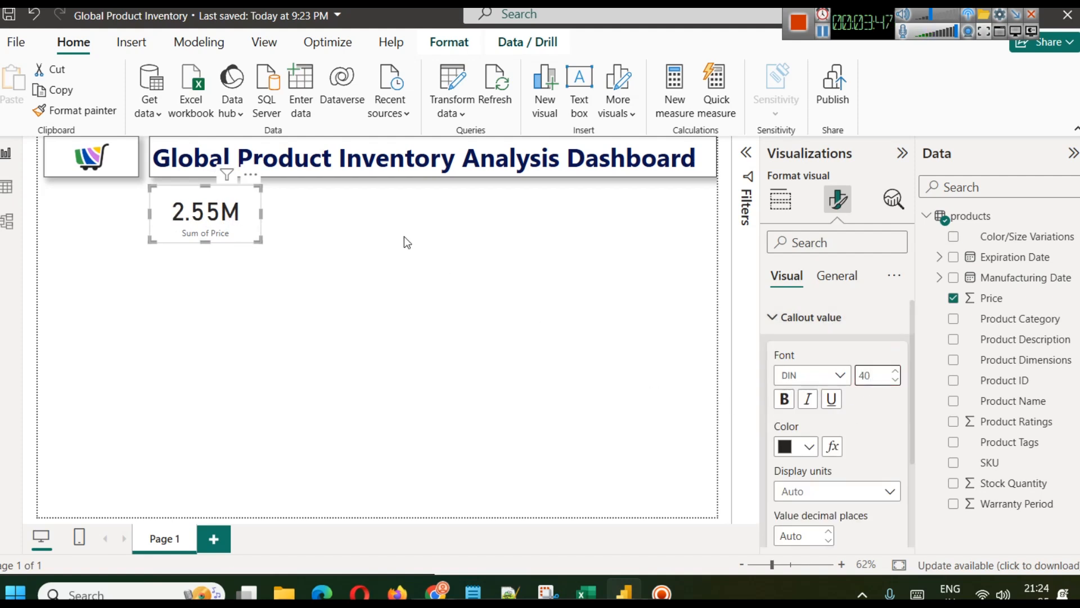
pyautogui.click(410, 243)
# Step: Make the Price card's category label bold and color it with the darkest shade of the theme's pink
pyautogui.click(259, 223)
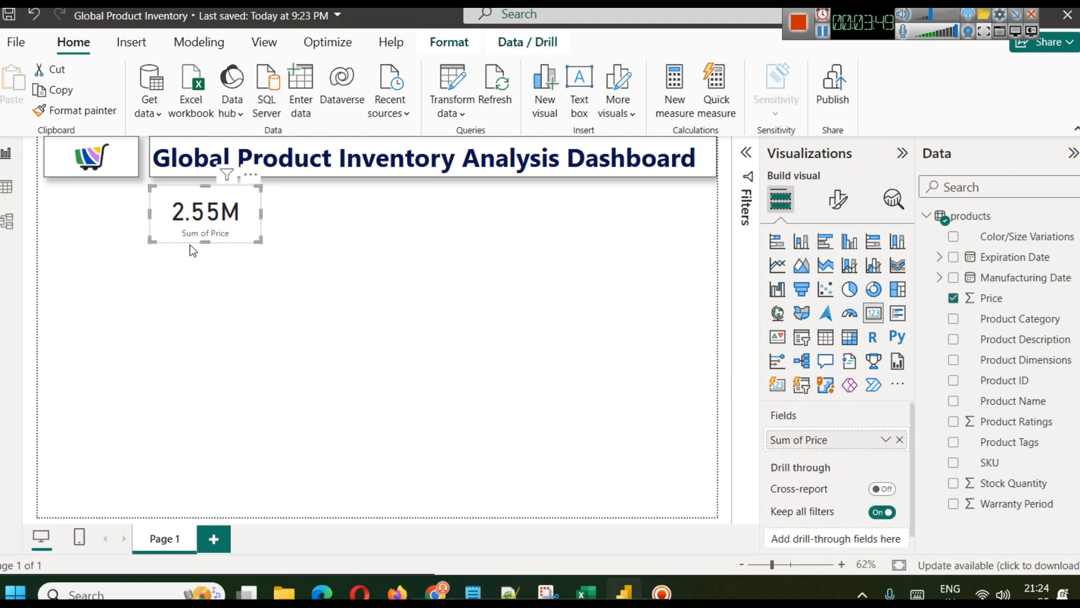
pyautogui.click(838, 199)
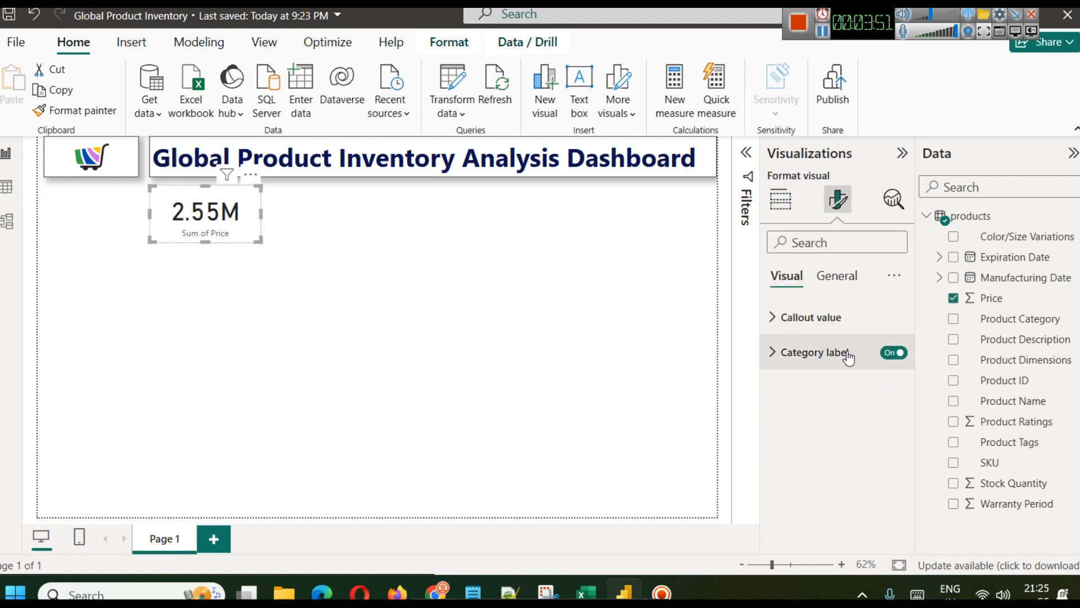
pyautogui.click(893, 352)
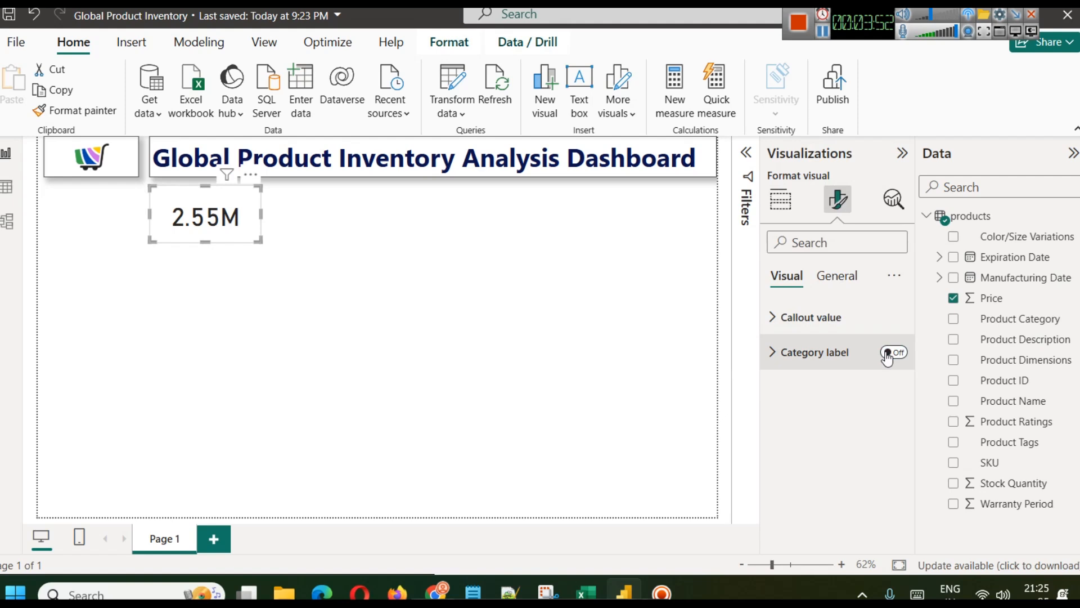
pyautogui.click(893, 353)
pyautogui.click(779, 354)
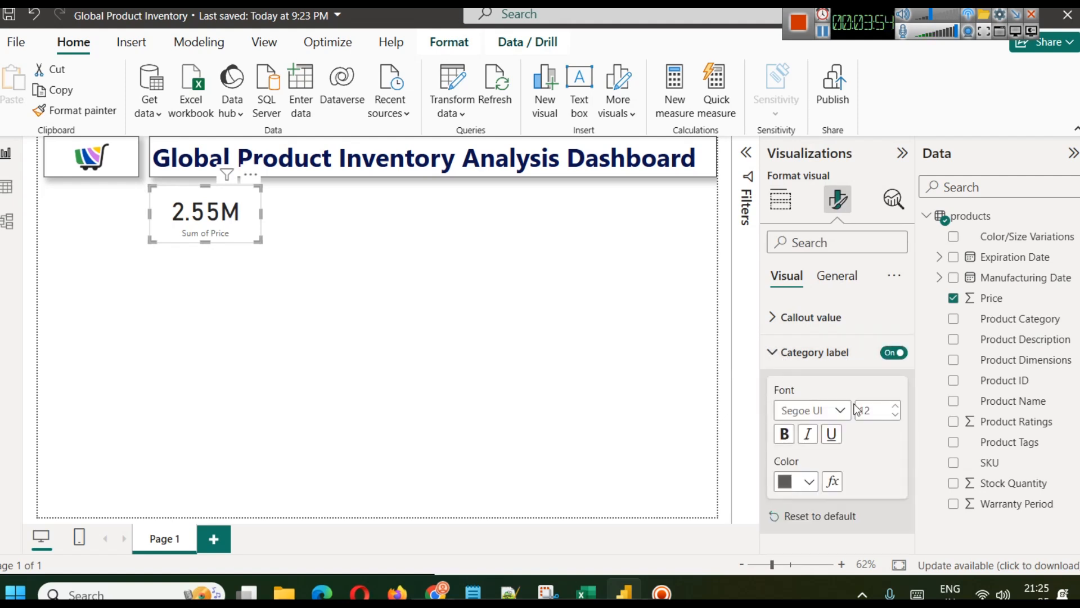
pyautogui.click(784, 433)
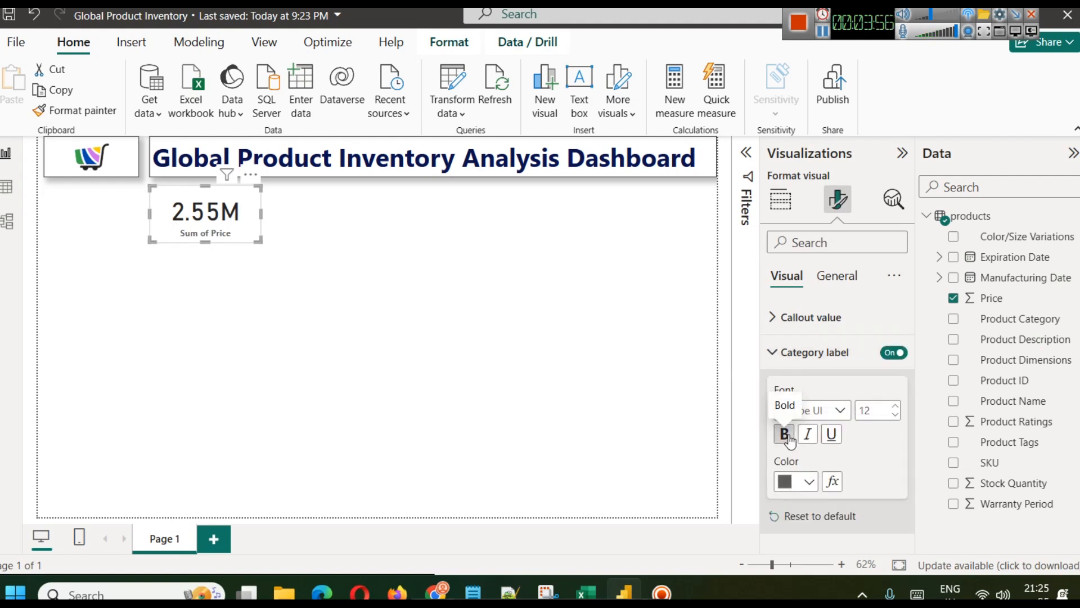
pyautogui.click(807, 483)
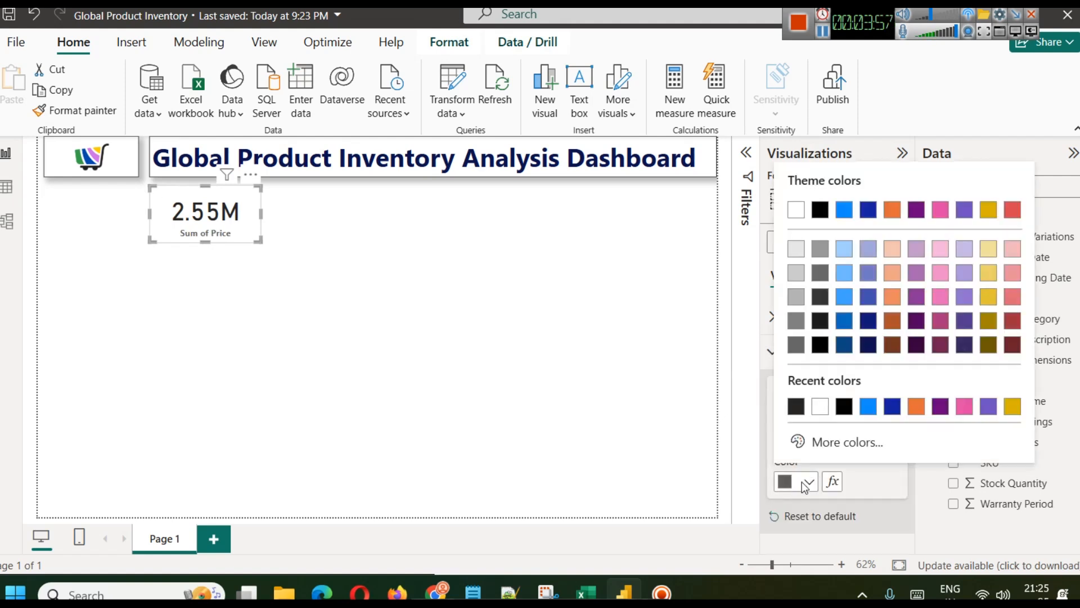
pyautogui.click(943, 349)
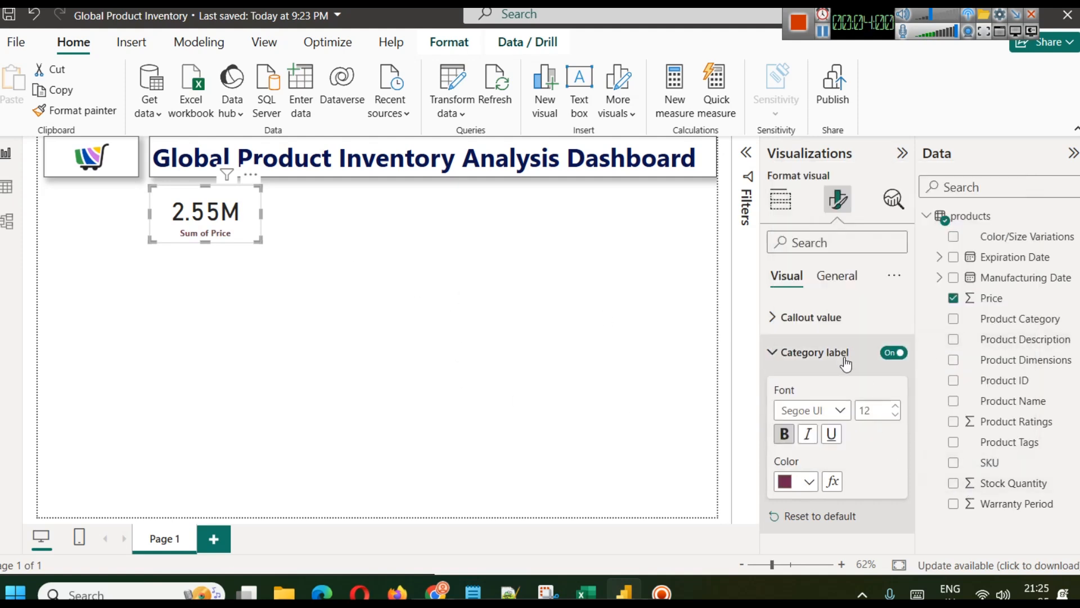
# Step: Set the Price card's callout value color to the darkest shade of the theme's violet
pyautogui.click(810, 317)
pyautogui.click(806, 449)
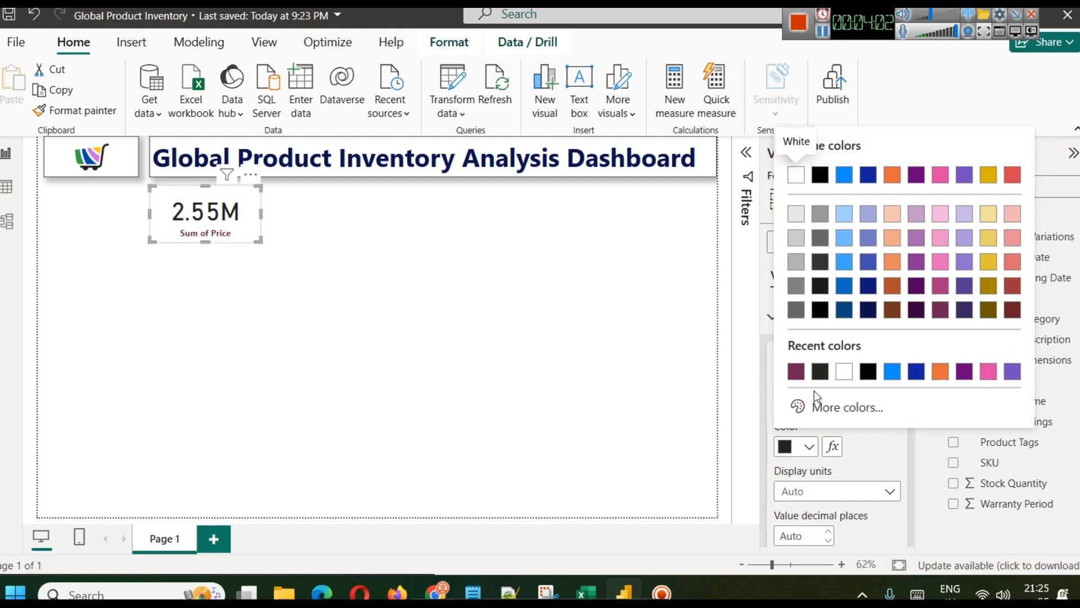
pyautogui.click(965, 320)
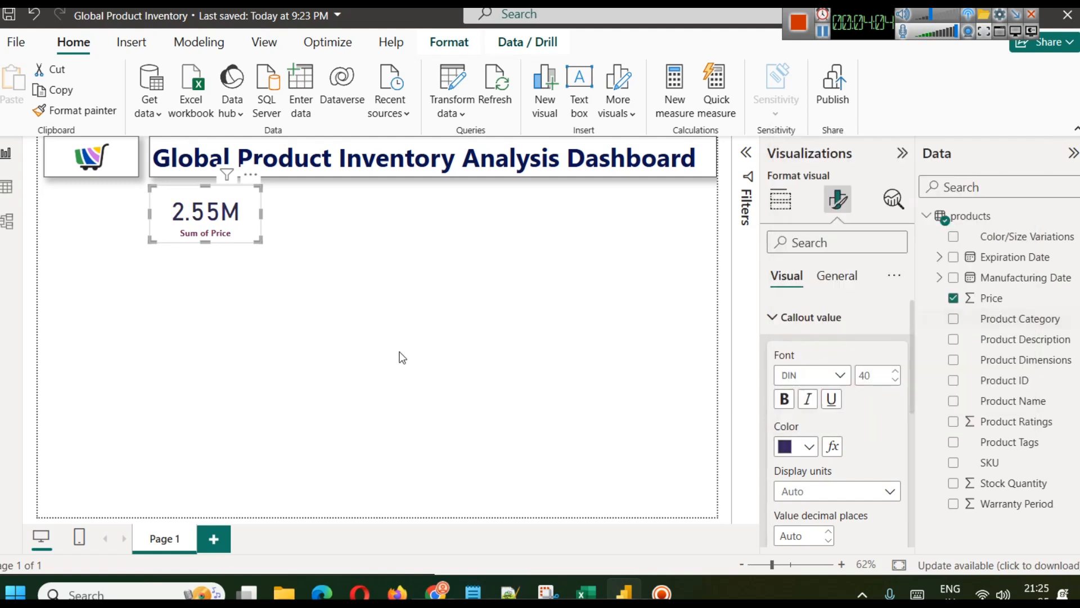
pyautogui.click(395, 329)
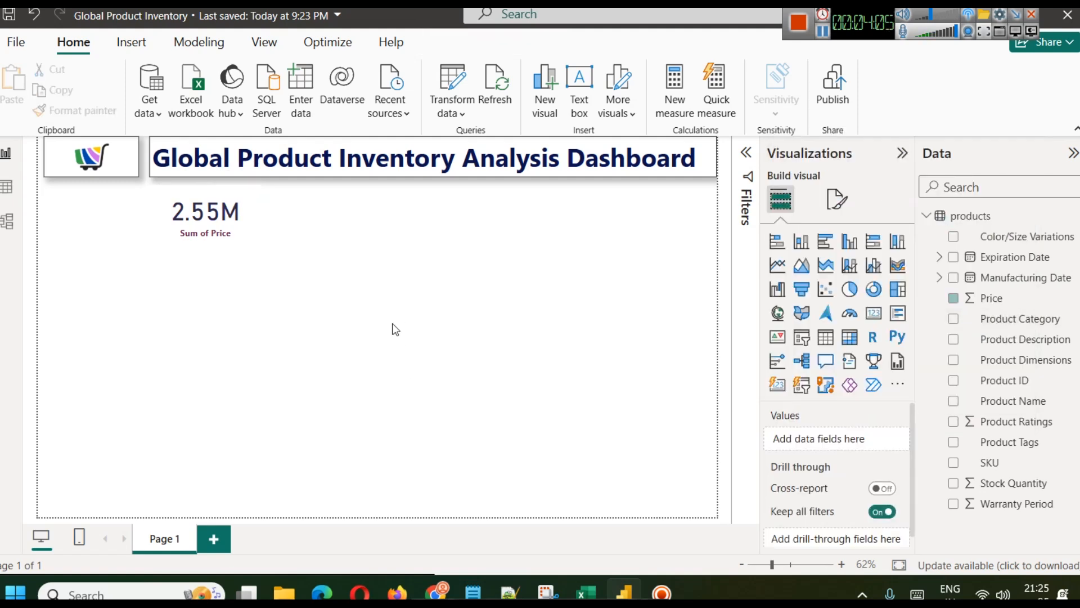
# Step: Apply the last accessible theme, with muted pink, purple and navy tones, to the report
pyautogui.click(262, 47)
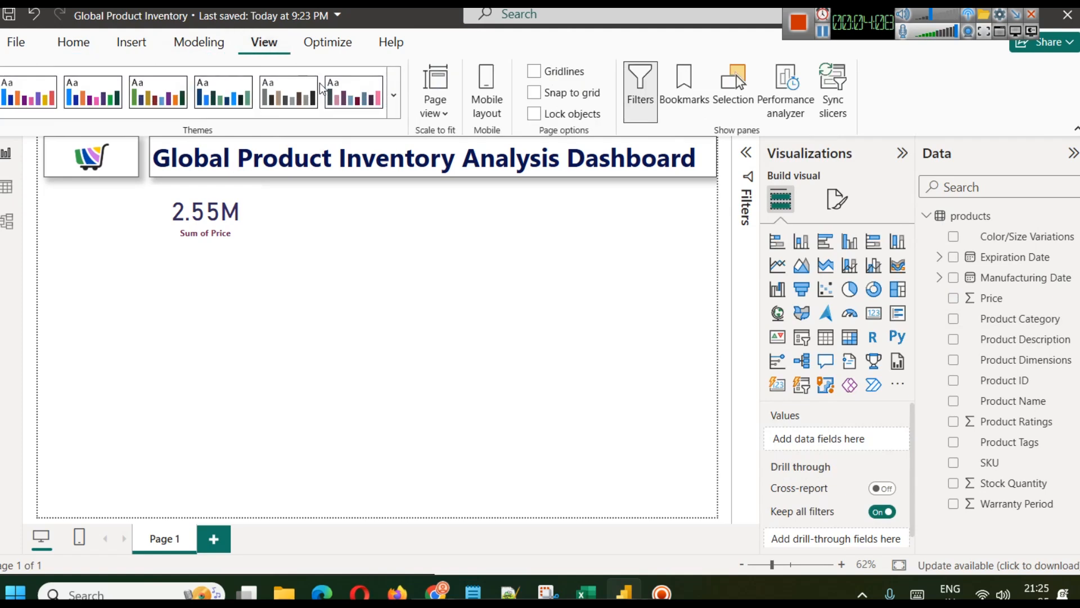
pyautogui.click(394, 108)
pyautogui.scroll(-2, 366, 332)
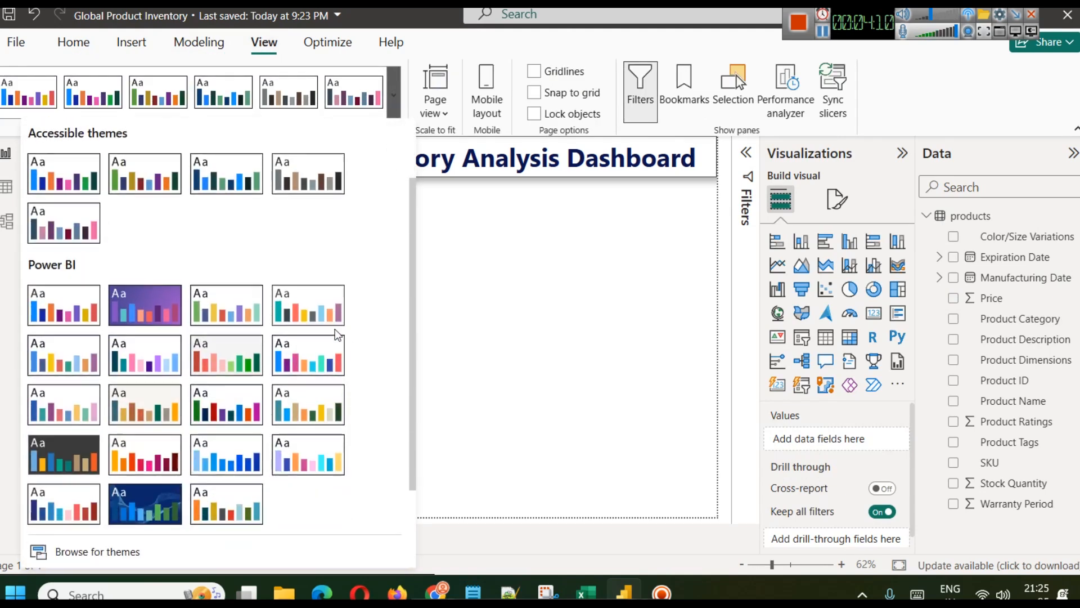
pyautogui.scroll(2, 337, 335)
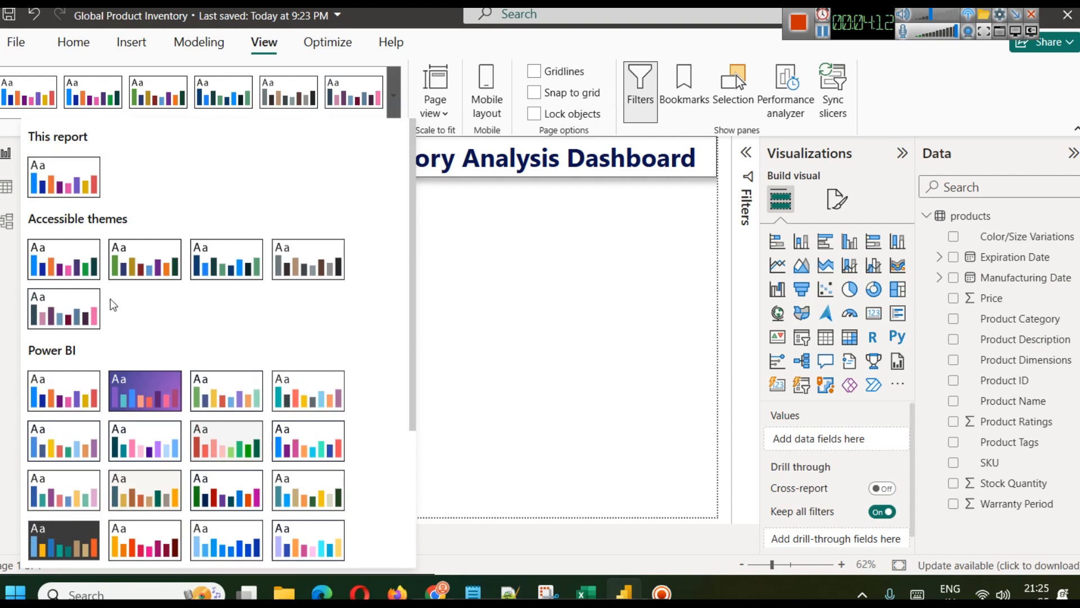
pyautogui.click(71, 320)
# Step: Recolor the whole dashboard title text with the darkest maroon shade of the theme
pyautogui.click(334, 152)
pyautogui.hotkey('ctrl', 'a')
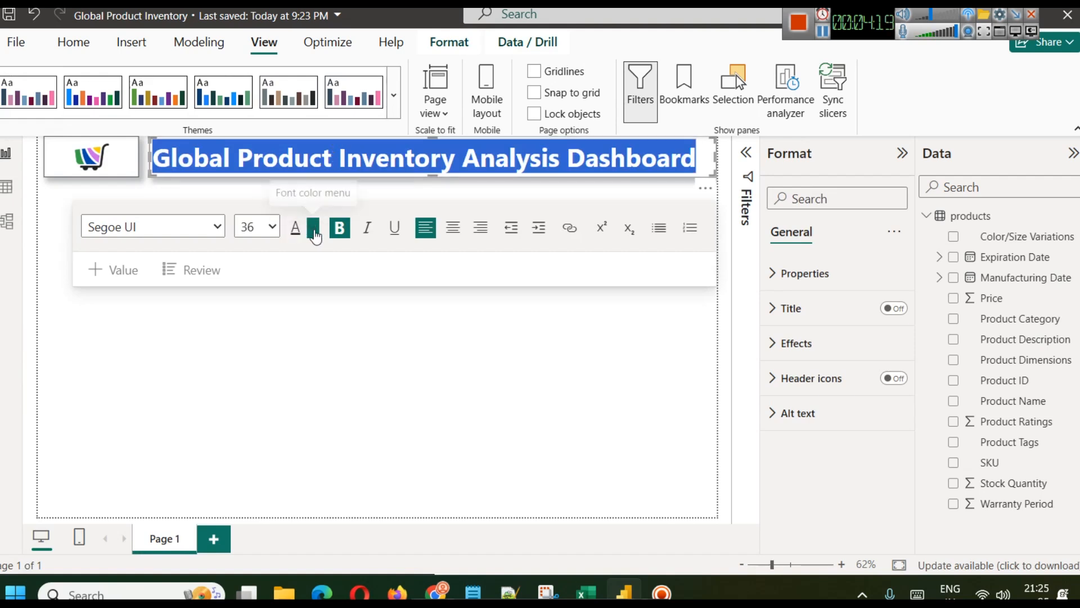
pyautogui.click(312, 227)
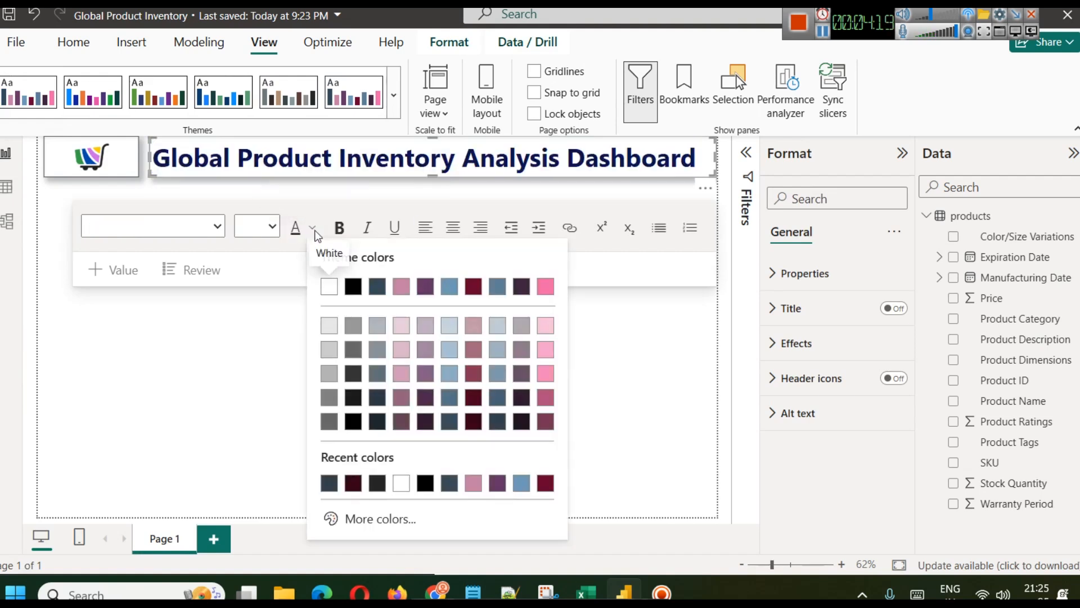
pyautogui.click(473, 423)
pyautogui.click(414, 372)
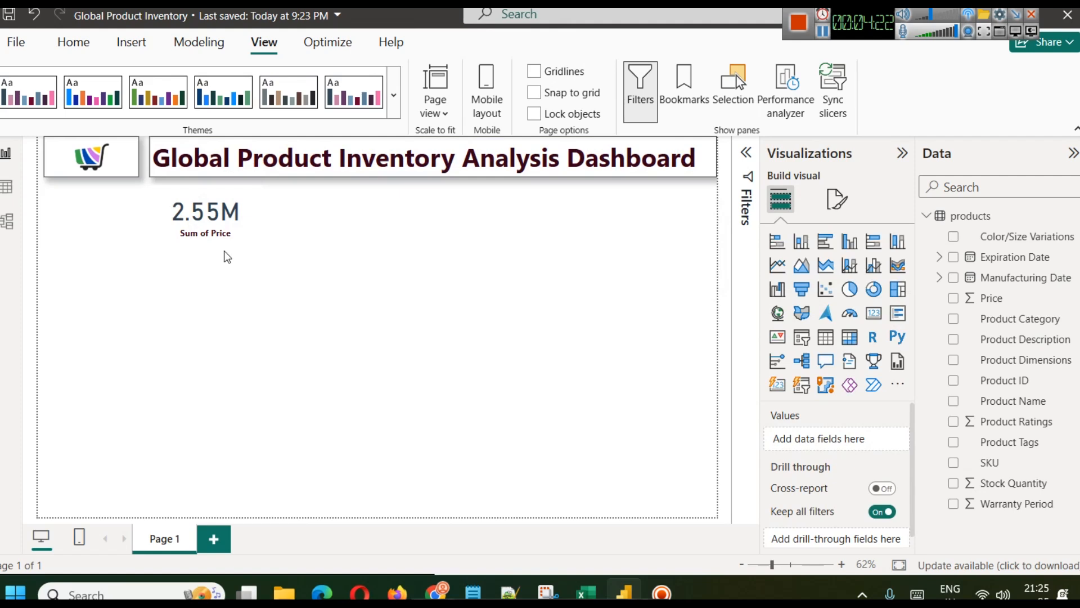
# Step: Make the Price card's callout value bold
pyautogui.click(216, 215)
pyautogui.click(272, 352)
pyautogui.click(227, 231)
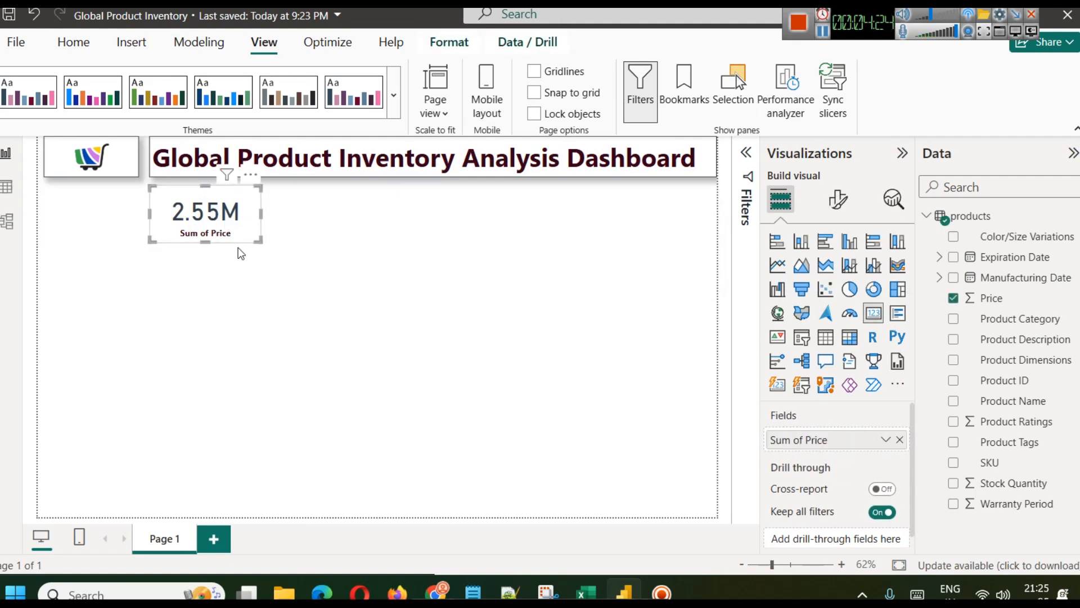
pyautogui.click(837, 202)
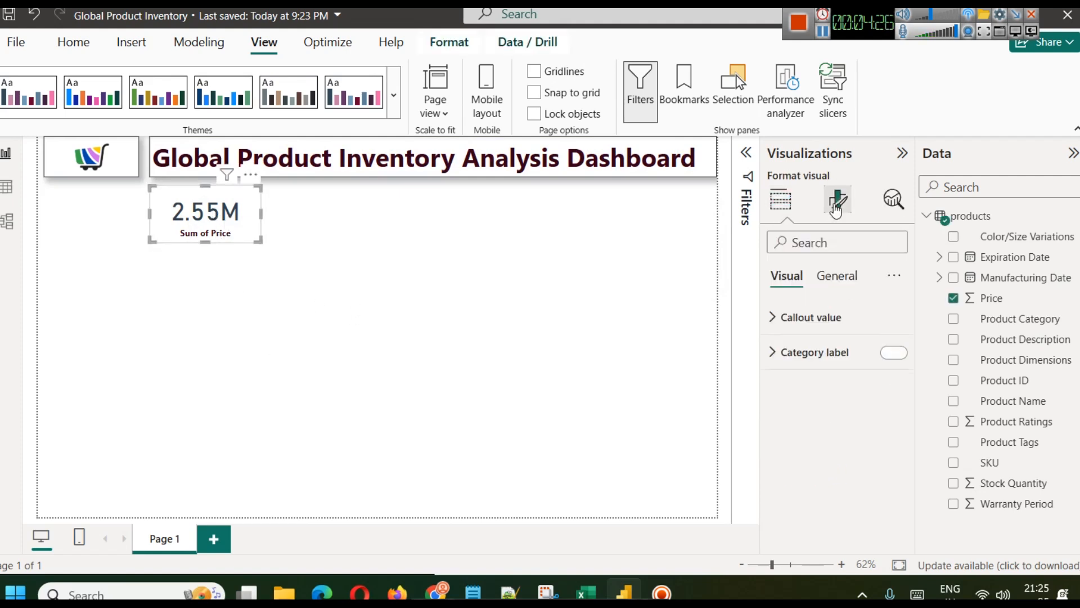
pyautogui.click(844, 317)
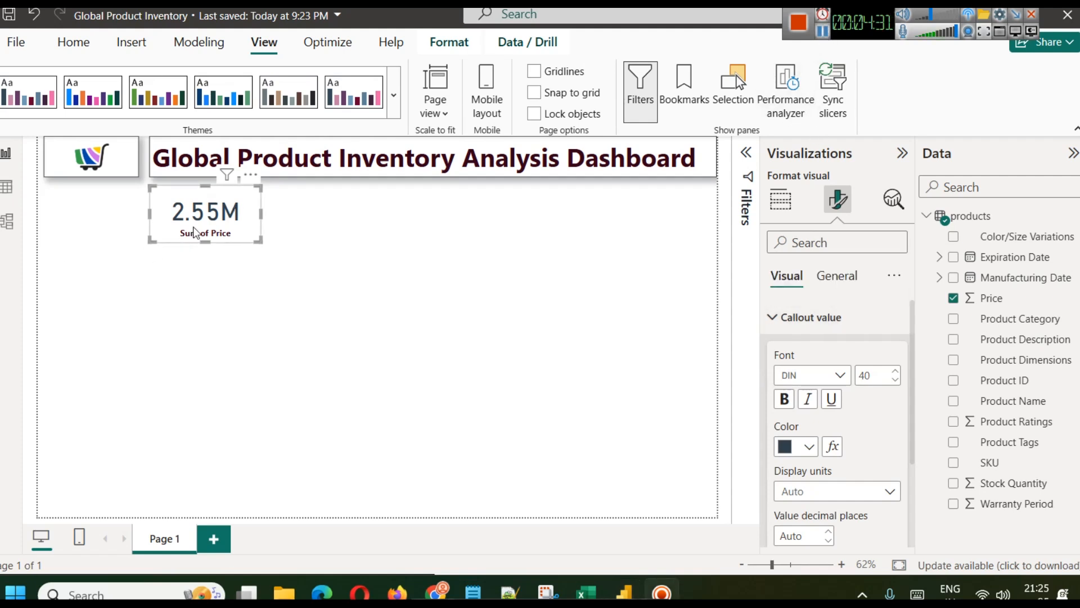
pyautogui.click(784, 399)
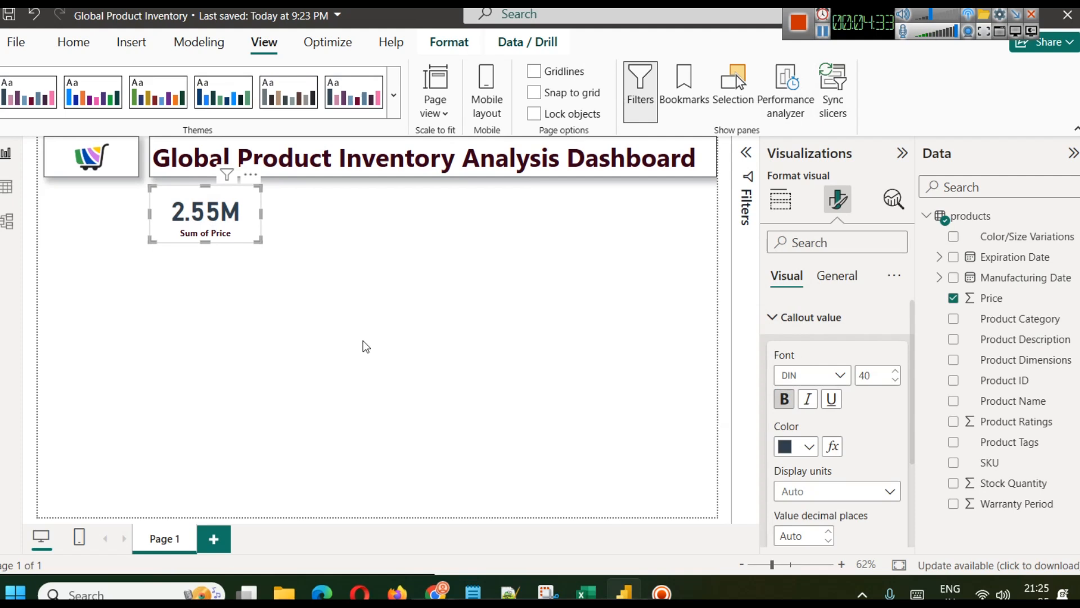
pyautogui.click(837, 317)
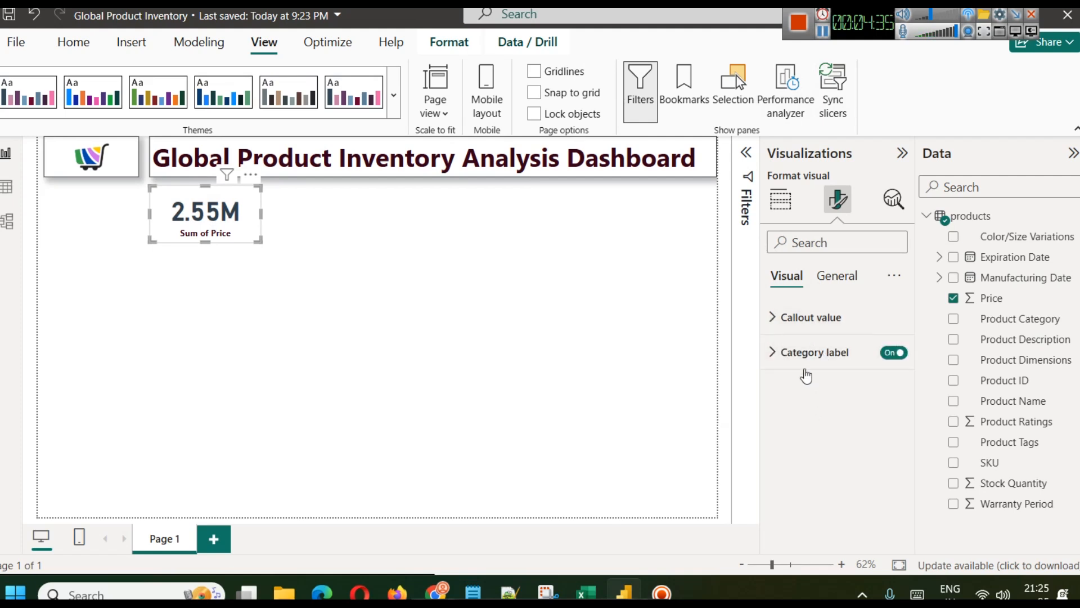
# Step: Set the Price card's category label color to the theme's darkest maroon shade
pyautogui.click(810, 352)
pyautogui.click(809, 482)
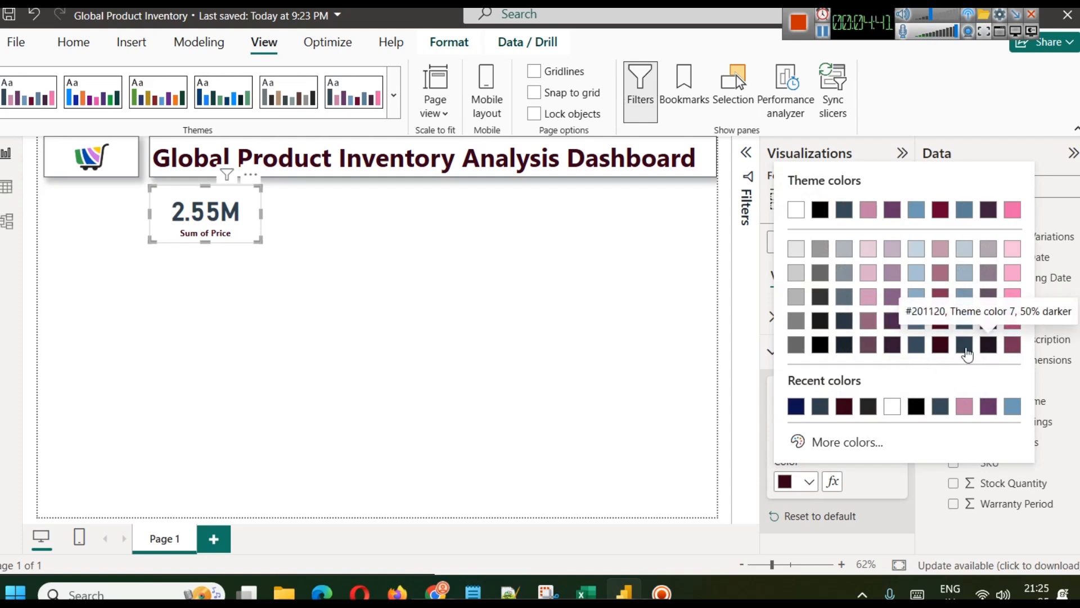
pyautogui.click(944, 348)
pyautogui.click(417, 307)
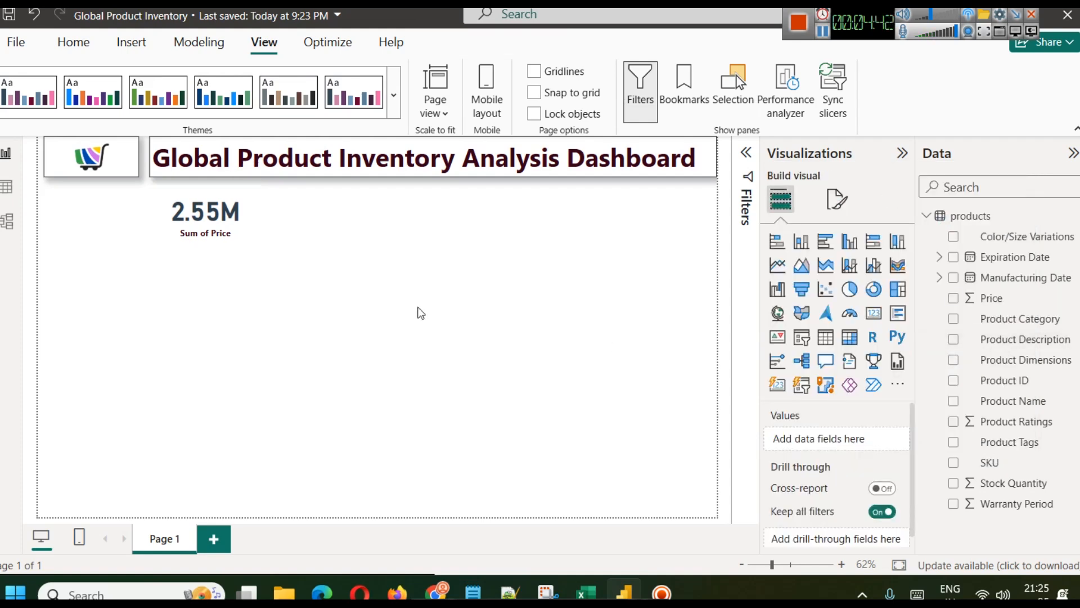
# Step: Reduce the Price card's height slightly and turn on its shadow and visual border
pyautogui.click(167, 239)
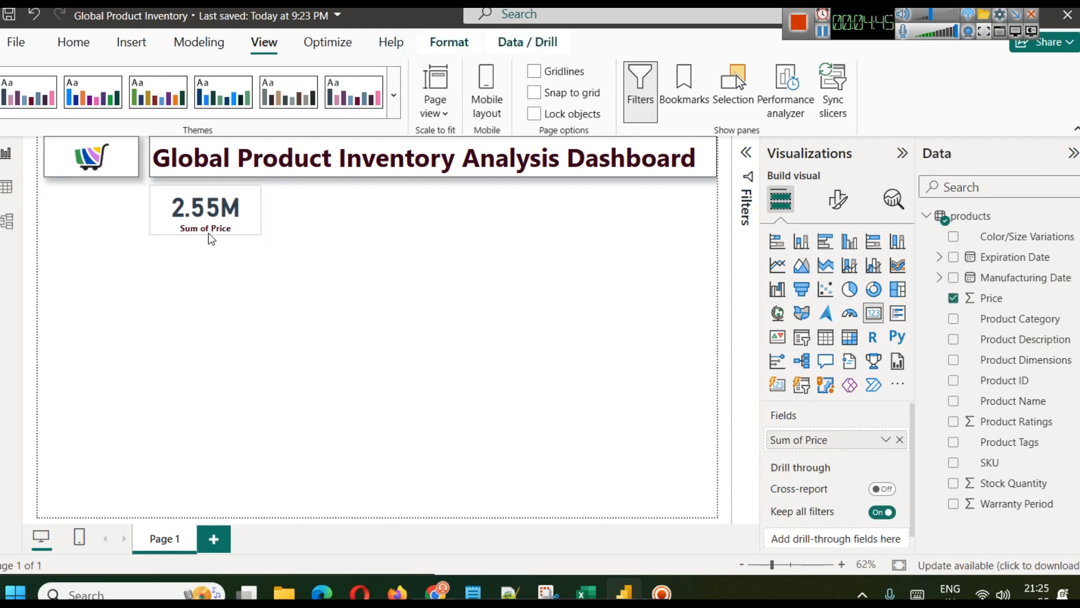
pyautogui.click(218, 270)
pyautogui.click(228, 213)
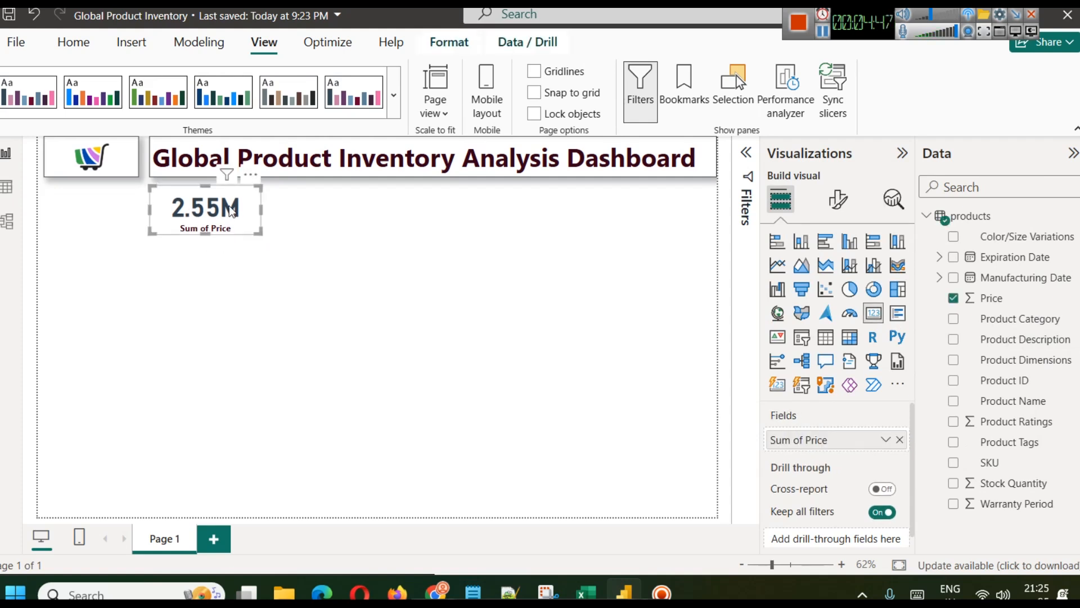
pyautogui.click(840, 202)
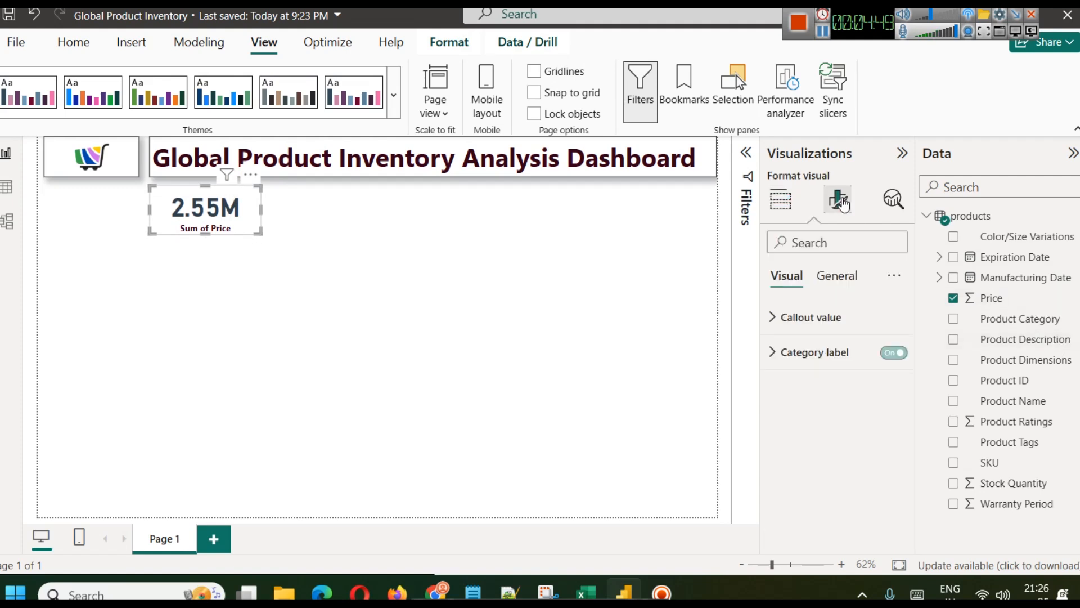
pyautogui.click(837, 276)
pyautogui.click(795, 387)
pyautogui.scroll(-3, 878, 439)
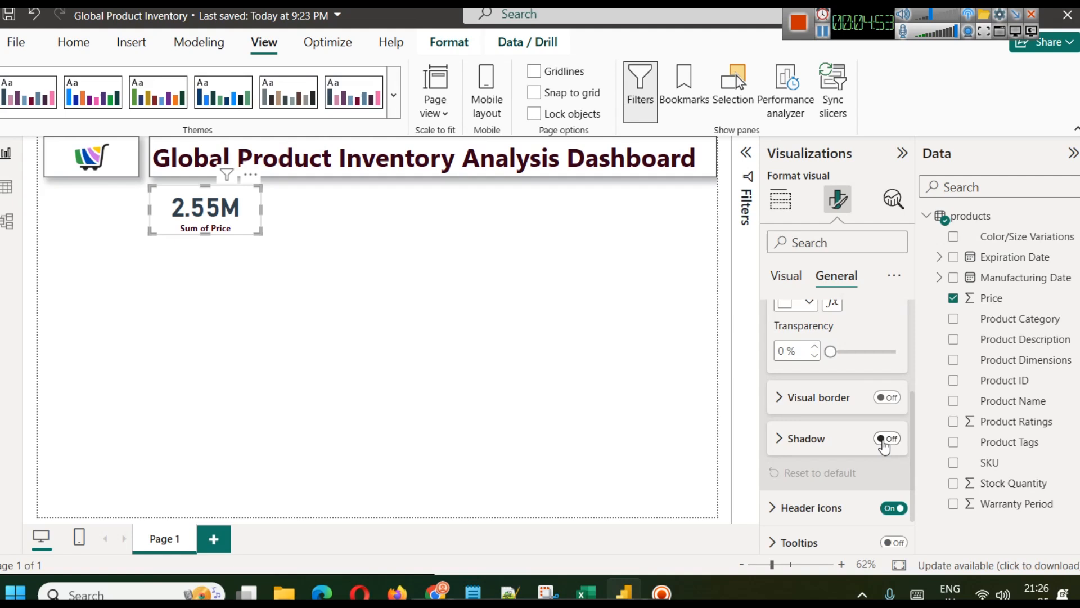
pyautogui.click(887, 439)
pyautogui.click(887, 397)
pyautogui.click(543, 402)
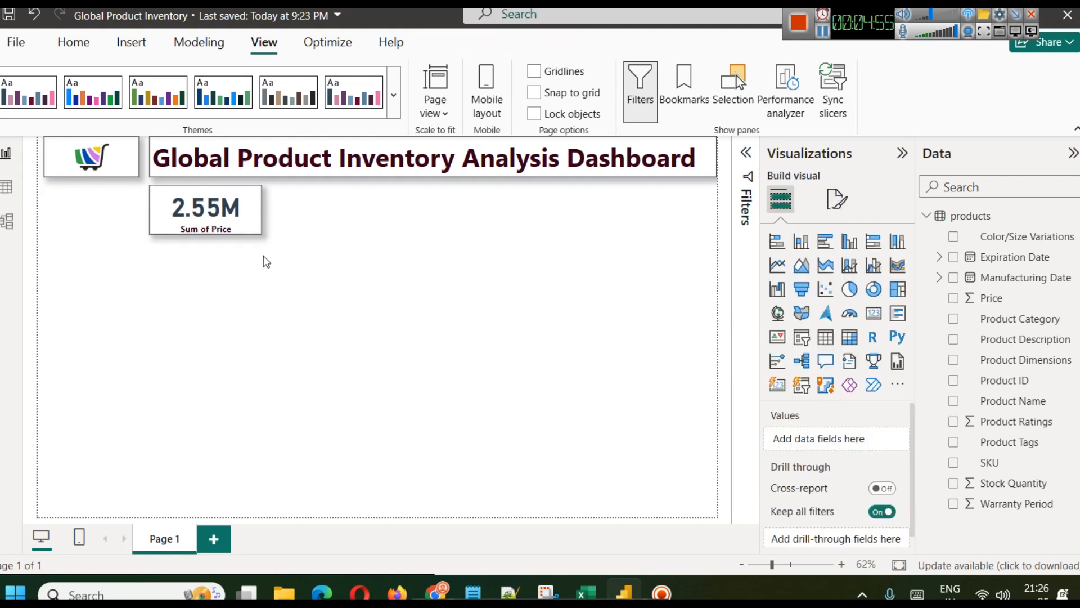
# Step: Increase the Price card's height a little and slightly enlarge its category label font size
pyautogui.click(236, 214)
pyautogui.moveTo(207, 234); pyautogui.dragTo(207, 239)
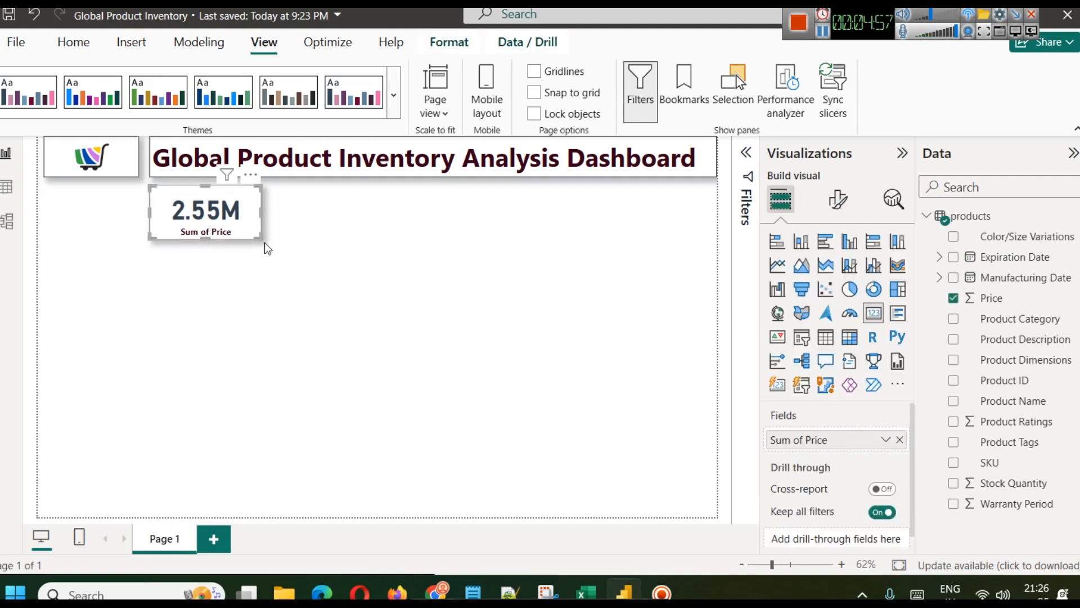
pyautogui.click(837, 199)
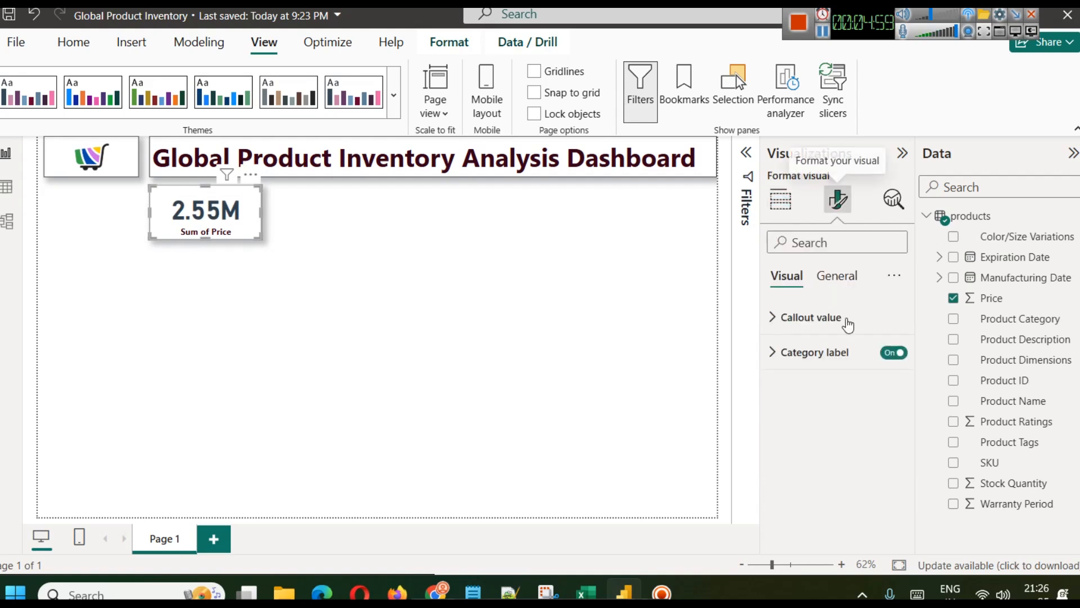
pyautogui.click(870, 361)
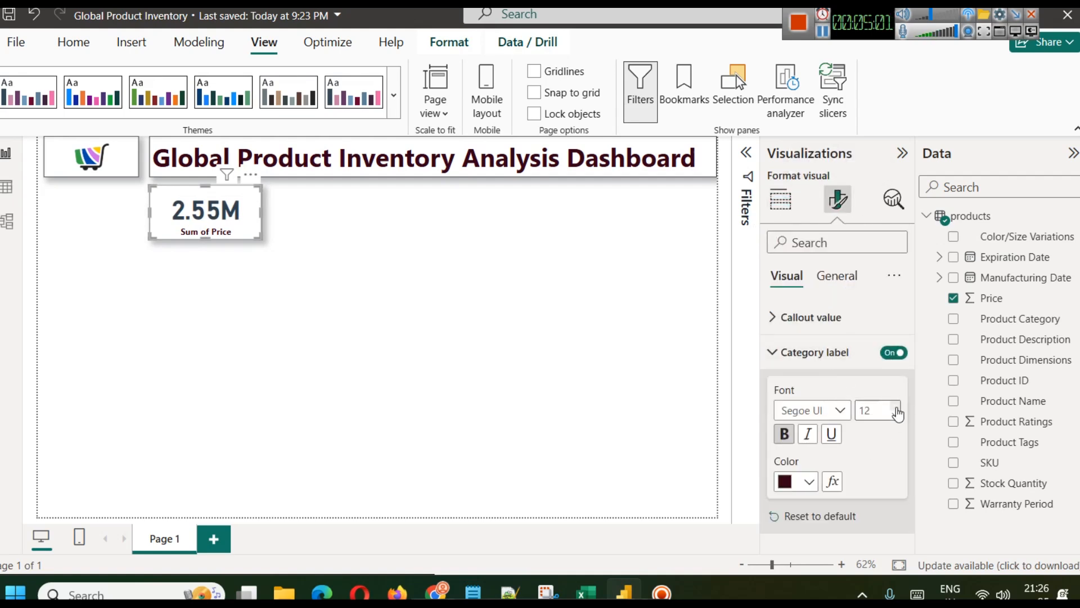
pyautogui.click(377, 345)
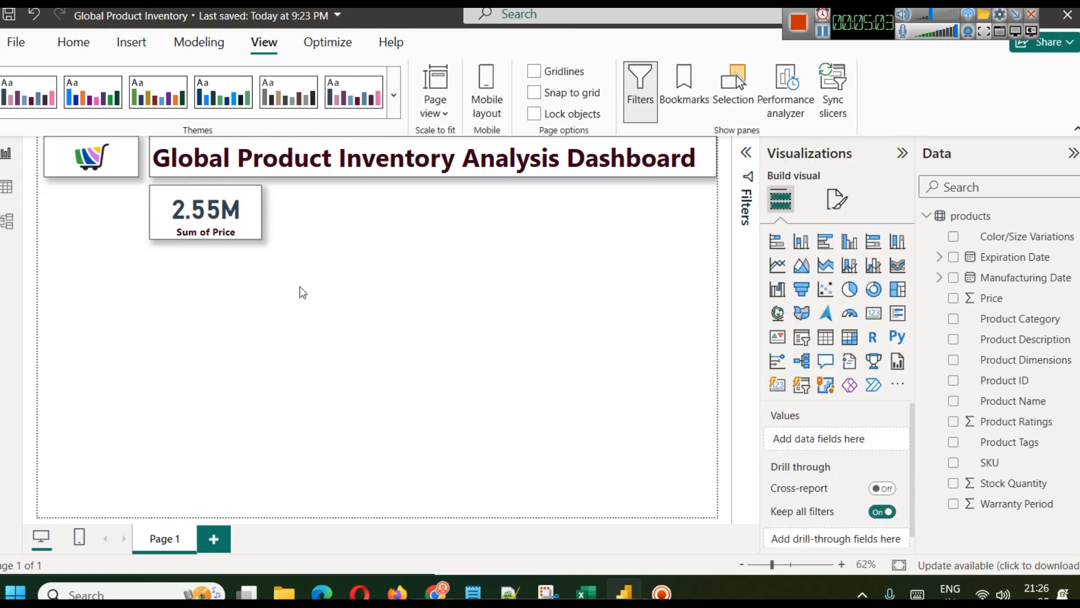
# Step: Duplicate the Price card and place the copy beside the original, aligned in the same row with a small gap
pyautogui.click(236, 214)
pyautogui.hotkey('ctrl', 'c')
pyautogui.hotkey('ctrl', 'v')
pyautogui.moveTo(219, 215); pyautogui.dragTo(348, 214)
# Step: Rename the first card's Sum of Price field as Total Price
pyautogui.click(243, 219)
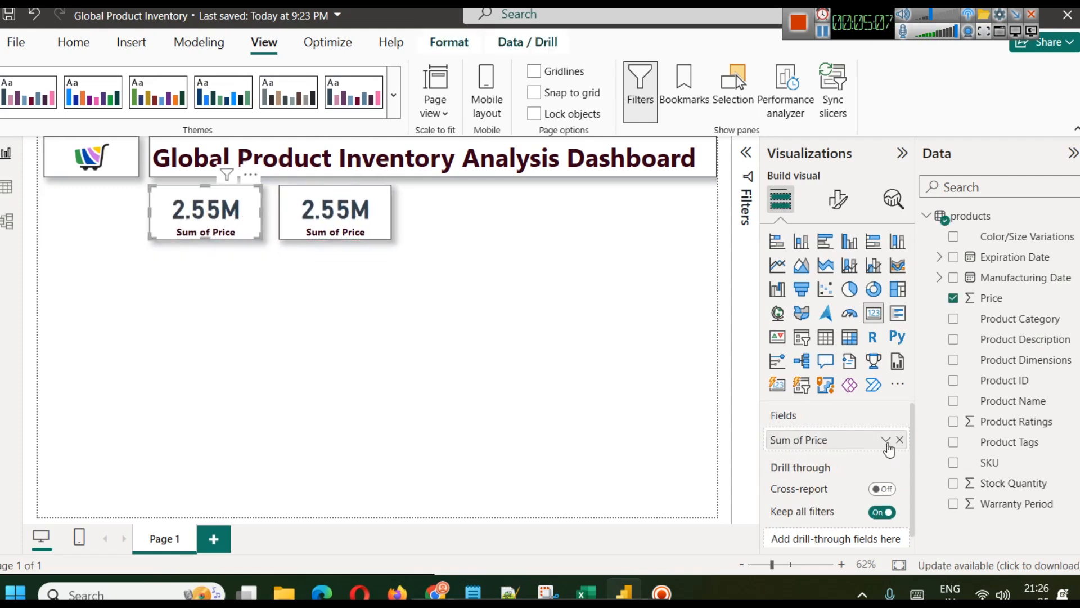
pyautogui.click(885, 439)
pyautogui.click(963, 208)
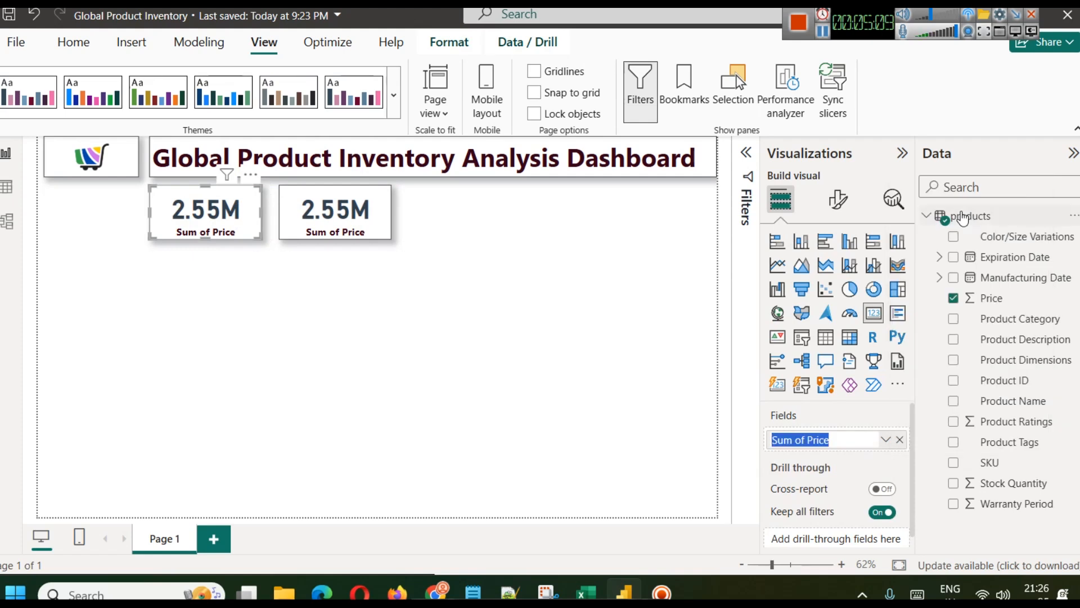
pyautogui.write('Tot')
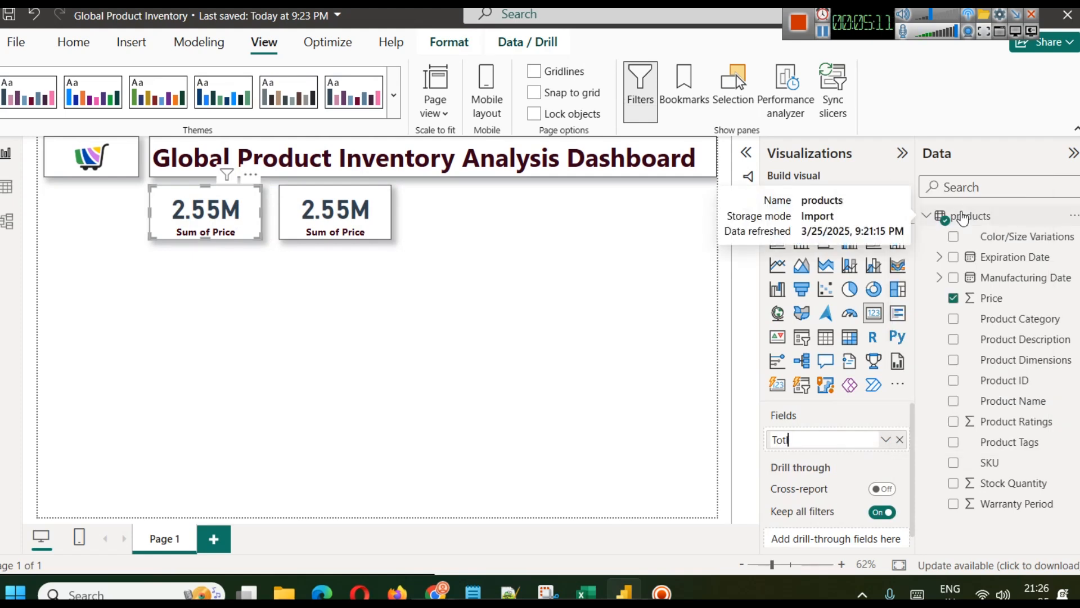
pyautogui.write('aa Ori')
pyautogui.press('BackSpace')
pyautogui.press('BackSpace')
pyautogui.press('BackSpace')
pyautogui.write('Price')
pyautogui.press('Return')
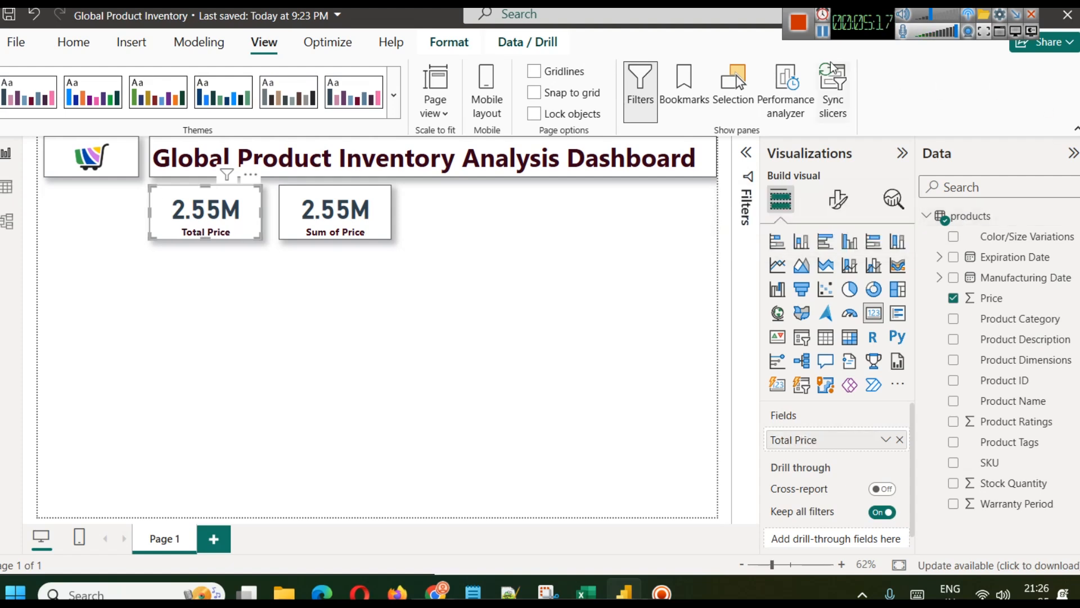
pyautogui.click(822, 30)
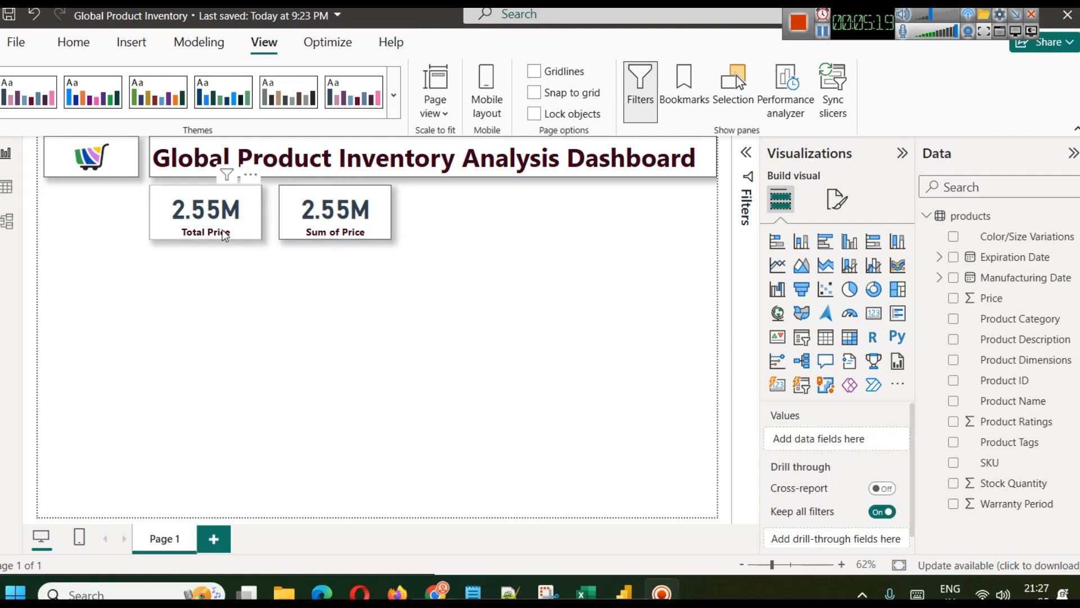
# Step: Review the products table's columns and add a calculated column with the pasted formula Total Inventory Value = SUM([Unit Price] * [Quantity])
pyautogui.click(6, 186)
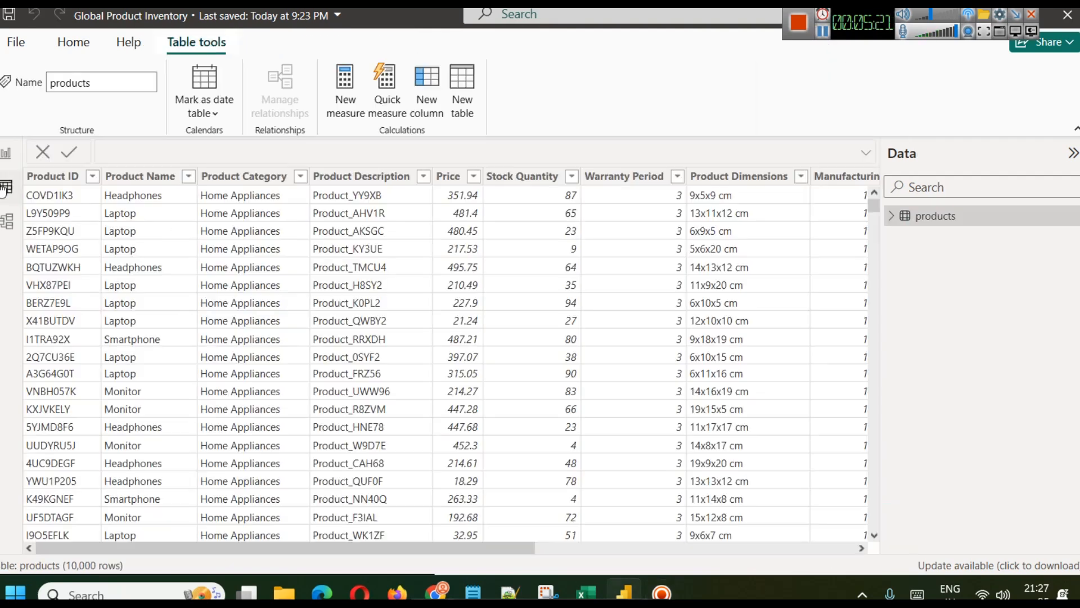
pyautogui.click(538, 187)
pyautogui.click(823, 33)
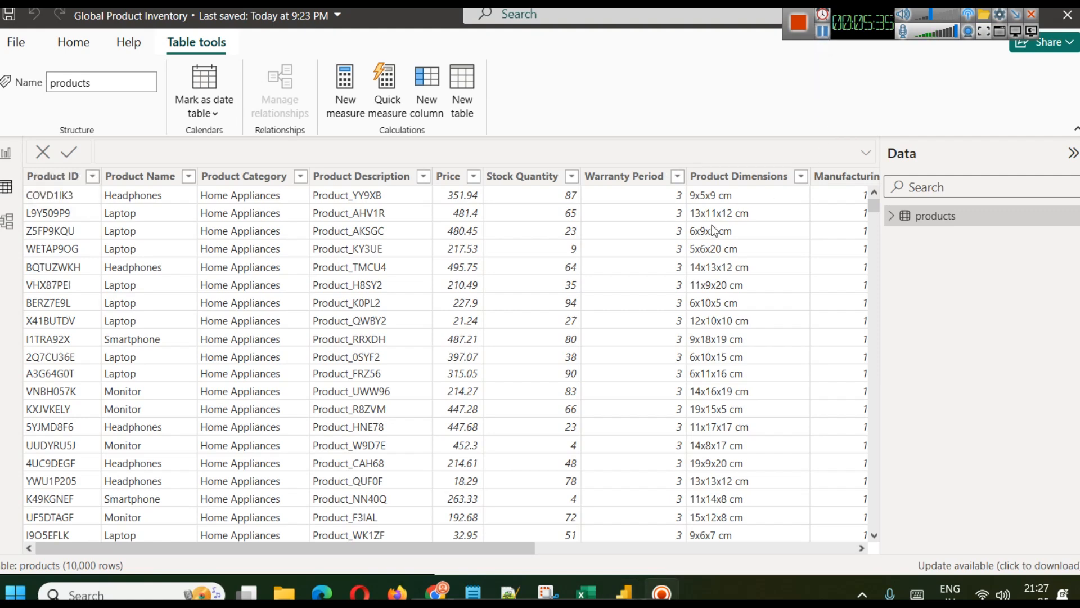
pyautogui.click(896, 225)
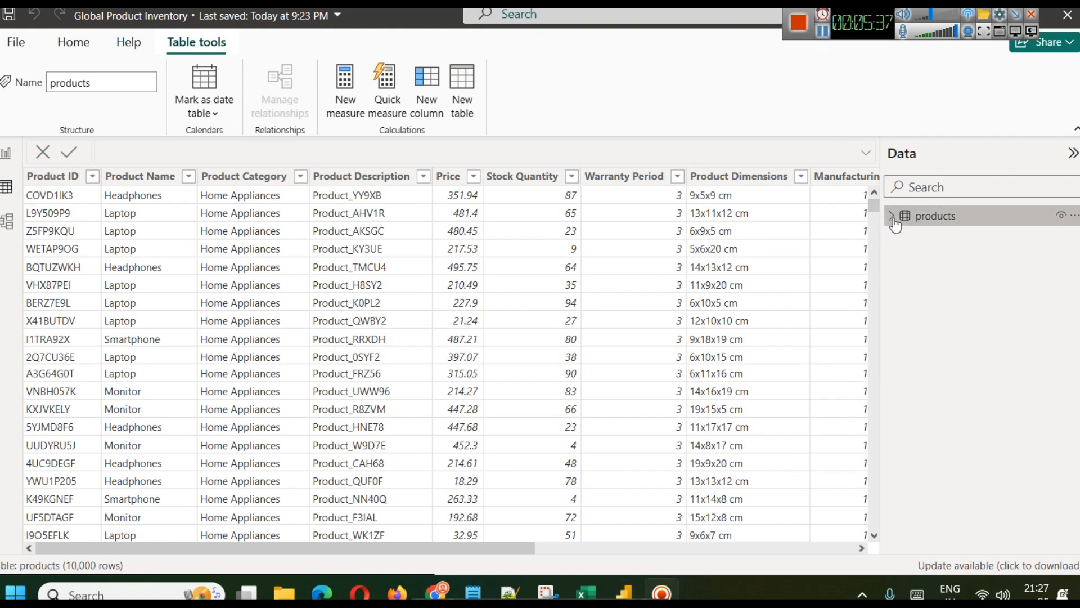
pyautogui.click(893, 221)
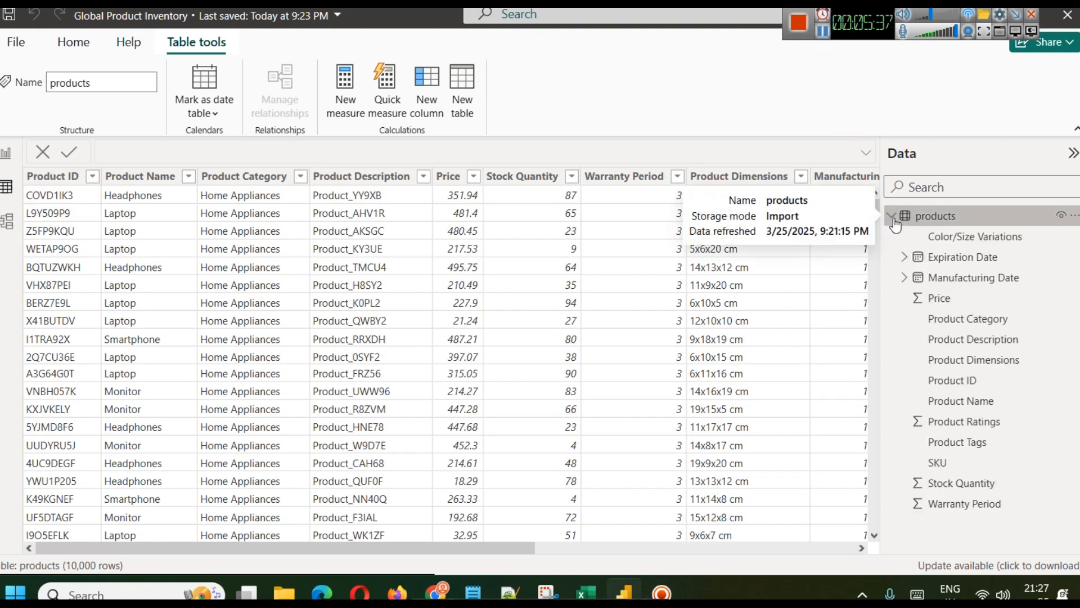
pyautogui.click(5, 153)
pyautogui.click(202, 43)
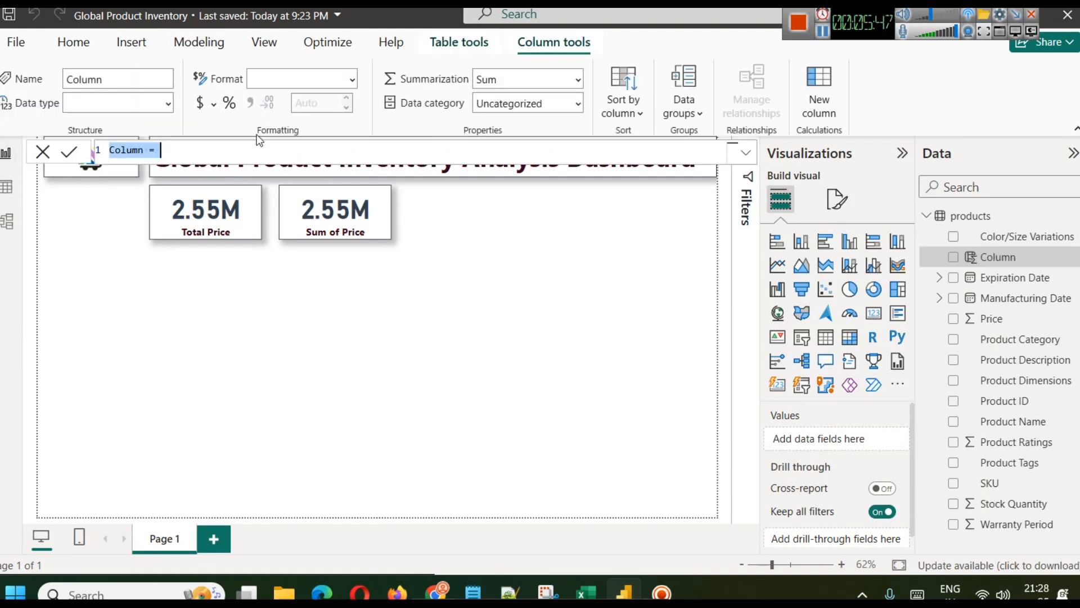
pyautogui.hotkey('ctrl', 'v')
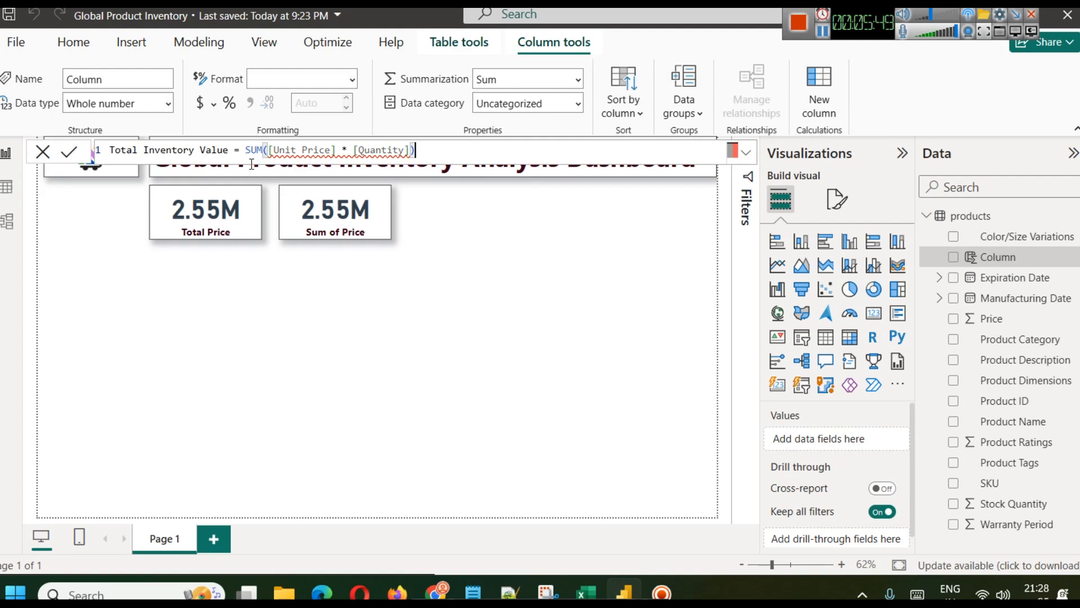
# Step: Replace the [Unit Price] reference in the column formula with products[Price]
pyautogui.moveTo(273, 150); pyautogui.dragTo(297, 149)
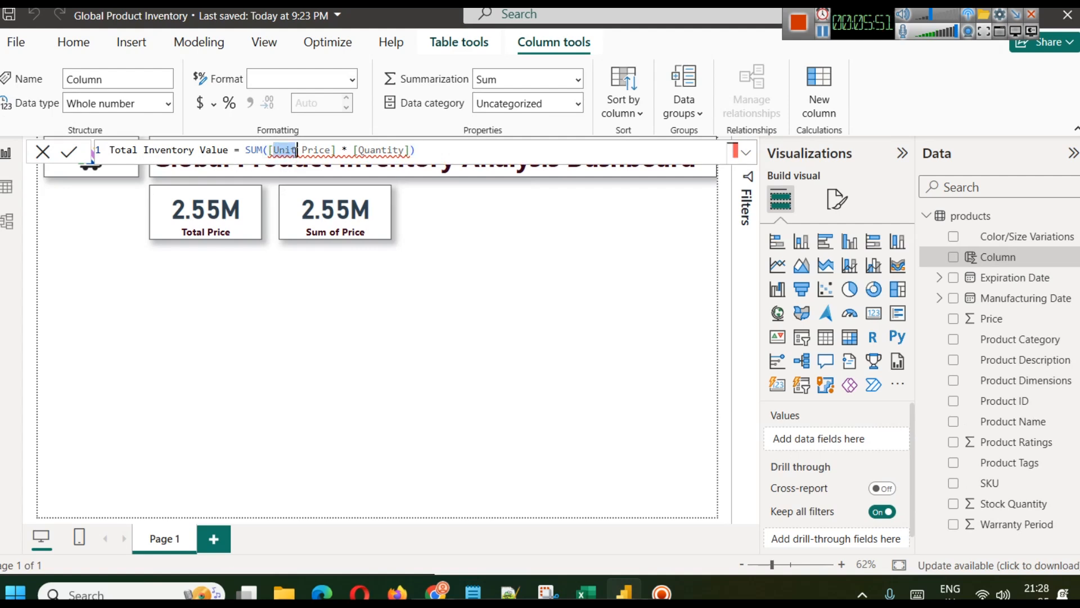
pyautogui.press('BackSpace')
pyautogui.press('Escape')
pyautogui.press('BackSpace')
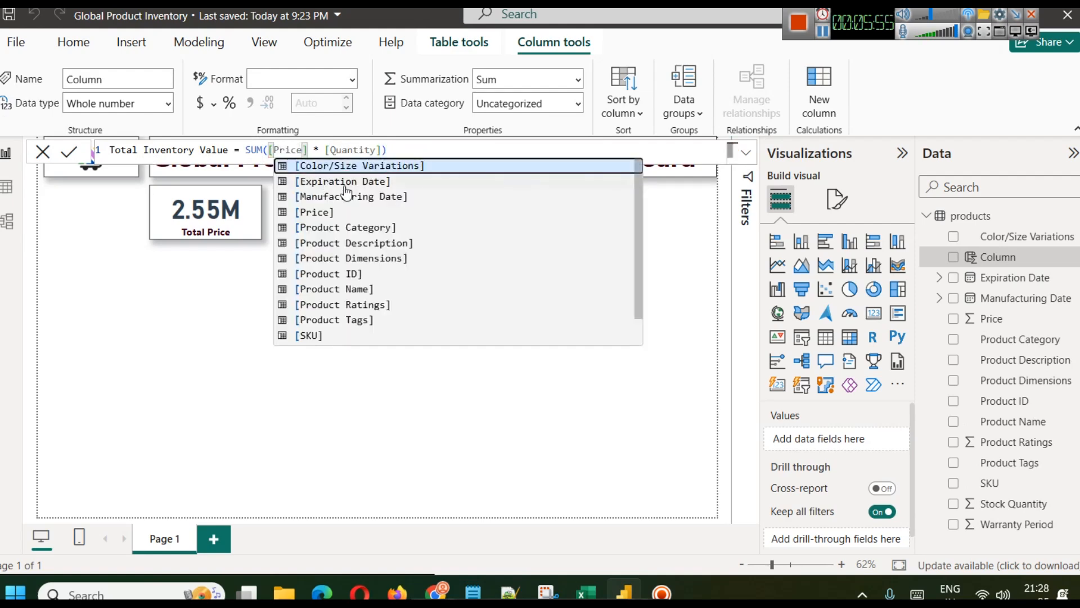
pyautogui.click(347, 215)
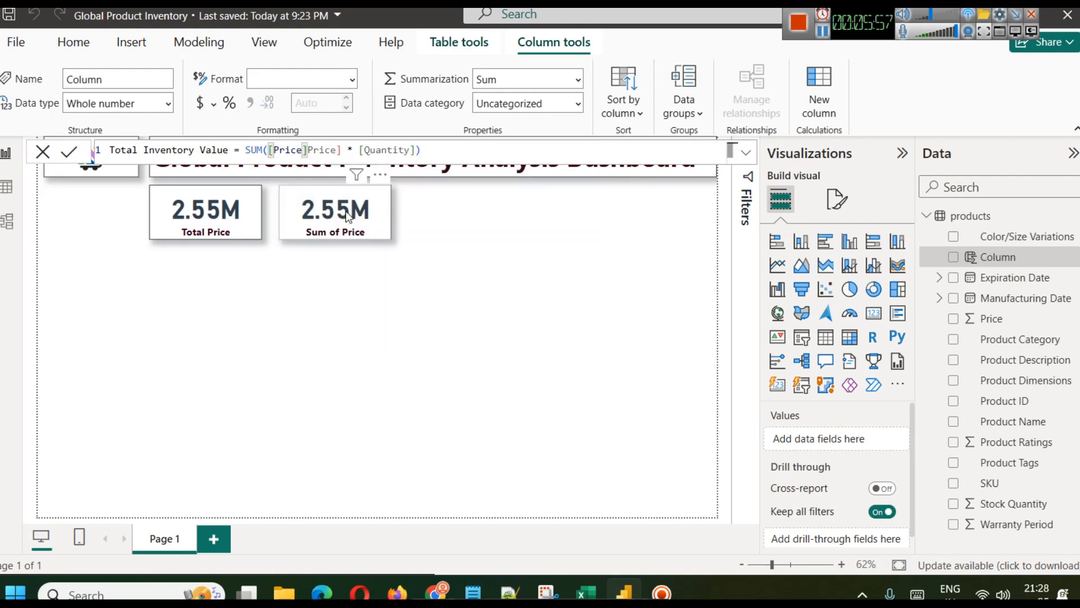
pyautogui.moveTo(342, 150); pyautogui.dragTo(281, 152)
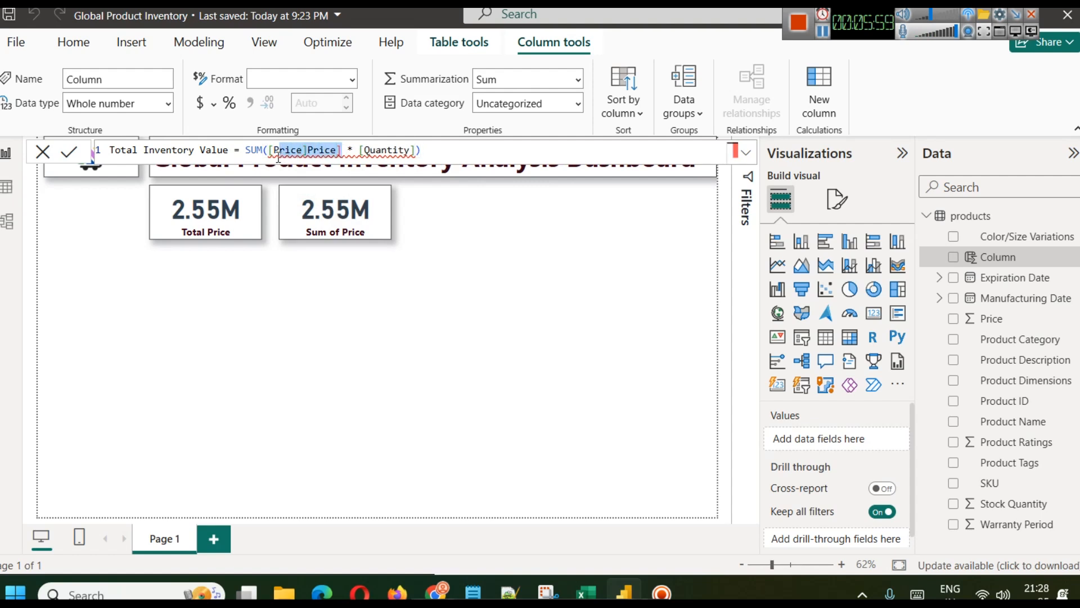
pyautogui.press('BackSpace')
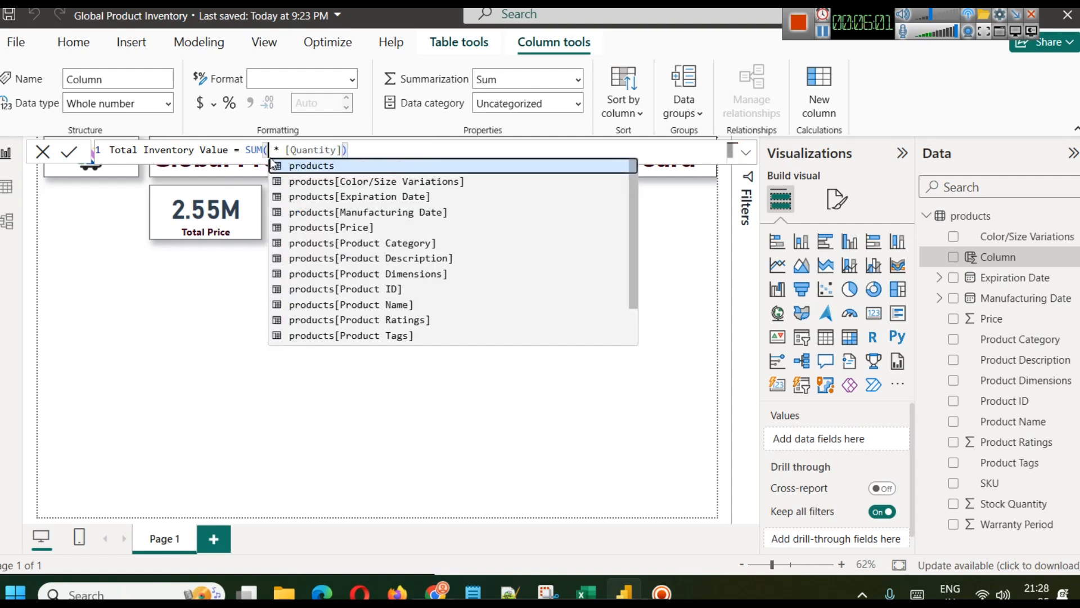
pyautogui.write('products')
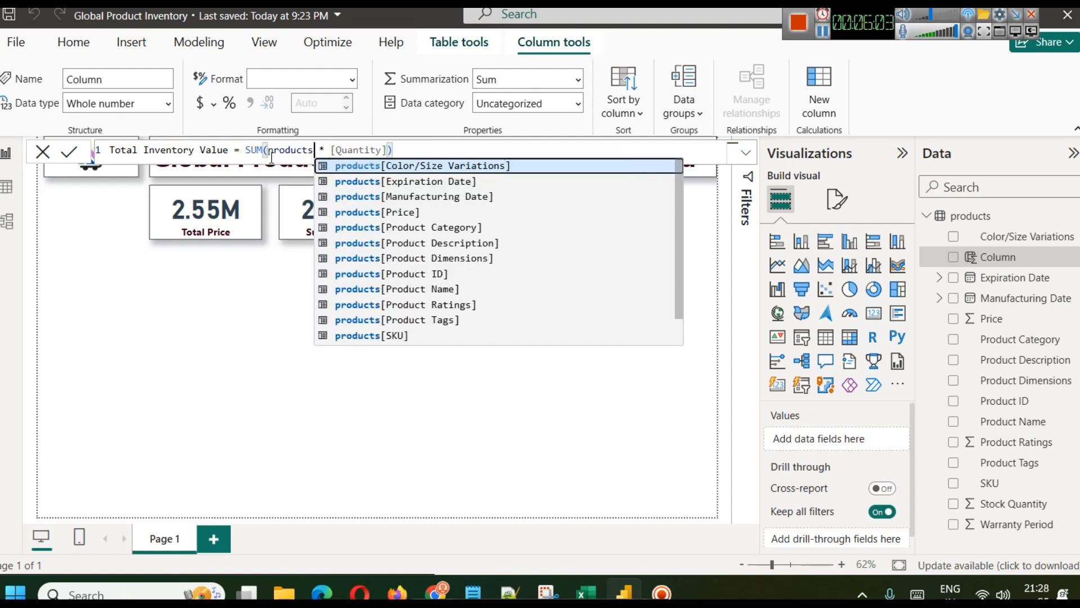
pyautogui.write('[')
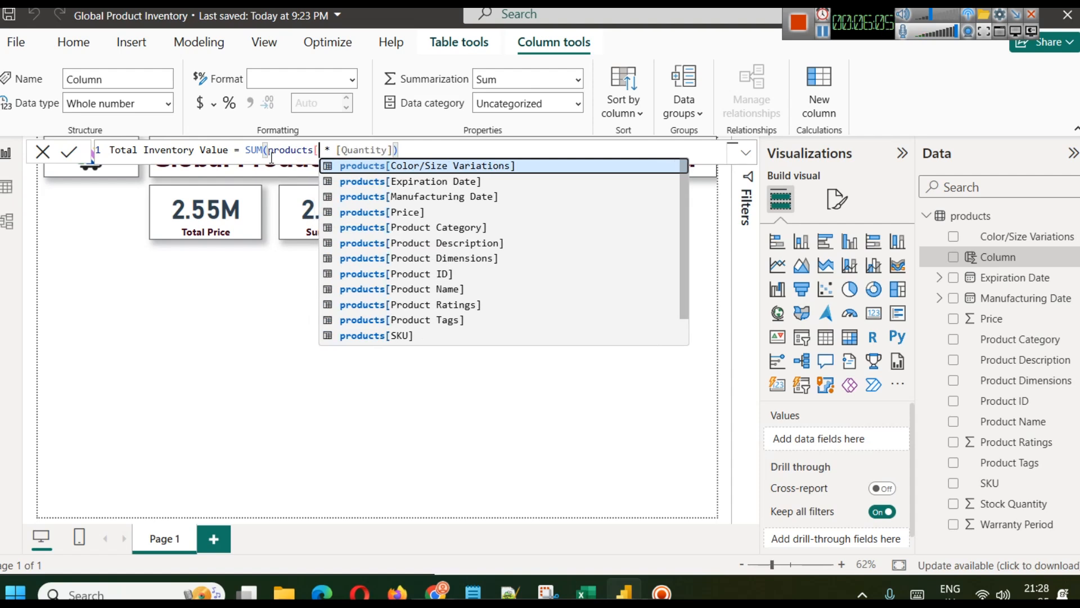
pyautogui.write('pr')
pyautogui.press('Tab')
# Step: Prefix the formula's [Quantity] reference with the products table name
pyautogui.press('Right')
pyautogui.press('Right')
pyautogui.press('Right')
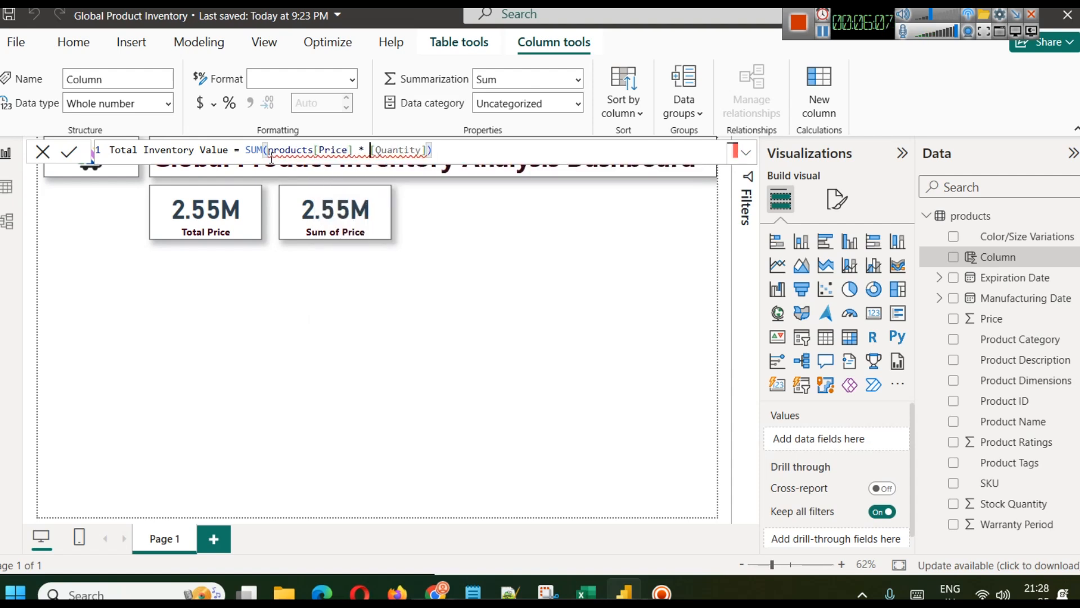
pyautogui.write('prid')
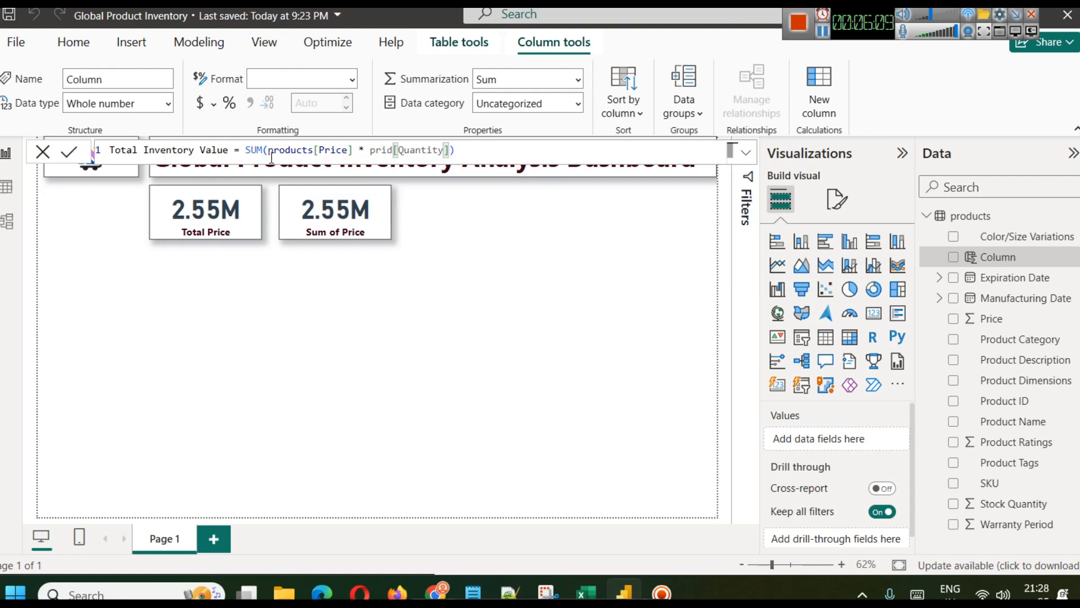
pyautogui.press('BackSpace')
pyautogui.press('BackSpace')
pyautogui.press('Down')
pyautogui.press('Down')
pyautogui.press('Down')
pyautogui.press('Down')
pyautogui.press('Down')
pyautogui.press('Down')
pyautogui.press('Down')
pyautogui.press('Down')
pyautogui.press('Tab')
pyautogui.press('Escape')
# Step: Replace the [Quantity] part of the formula with the [Stock Quantity] column of products
pyautogui.hotkey('shift', 'Right')
pyautogui.hotkey('shift', 'Right')
pyautogui.hotkey('shift', 'Right')
pyautogui.hotkey('shift', 'Right')
pyautogui.hotkey('shift', 'Right')
pyautogui.hotkey('shift', 'Right')
pyautogui.hotkey('shift', 'Right')
pyautogui.hotkey('shift', 'Right')
pyautogui.hotkey('shift', 'Right')
pyautogui.hotkey('shift', 'Right')
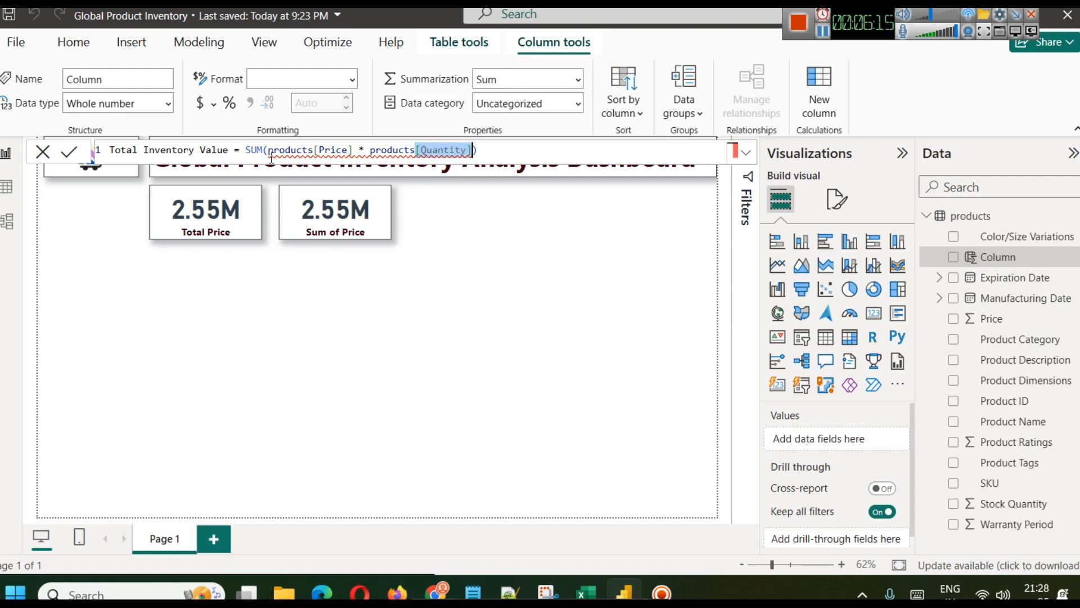
pyautogui.press('BackSpace')
pyautogui.write('(')
pyautogui.press('BackSpace')
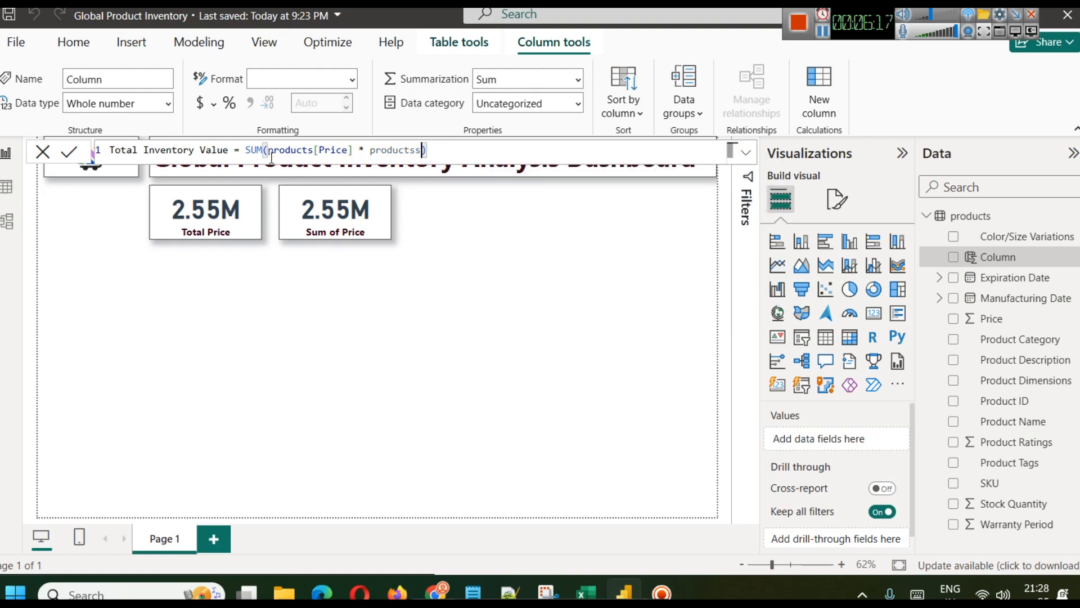
pyautogui.write('[St')
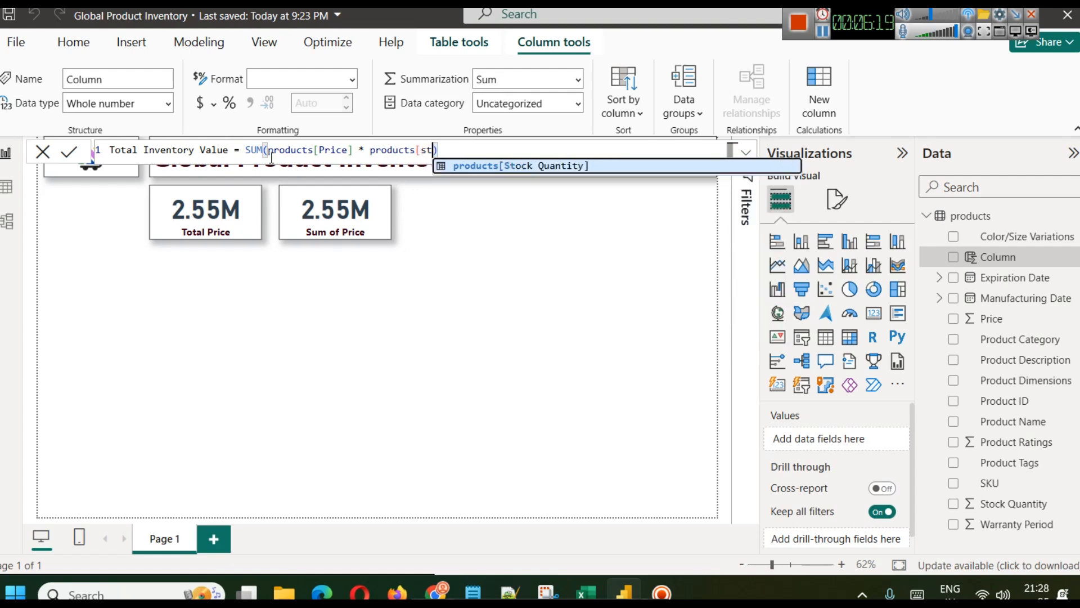
pyautogui.press('Tab')
pyautogui.press('End')
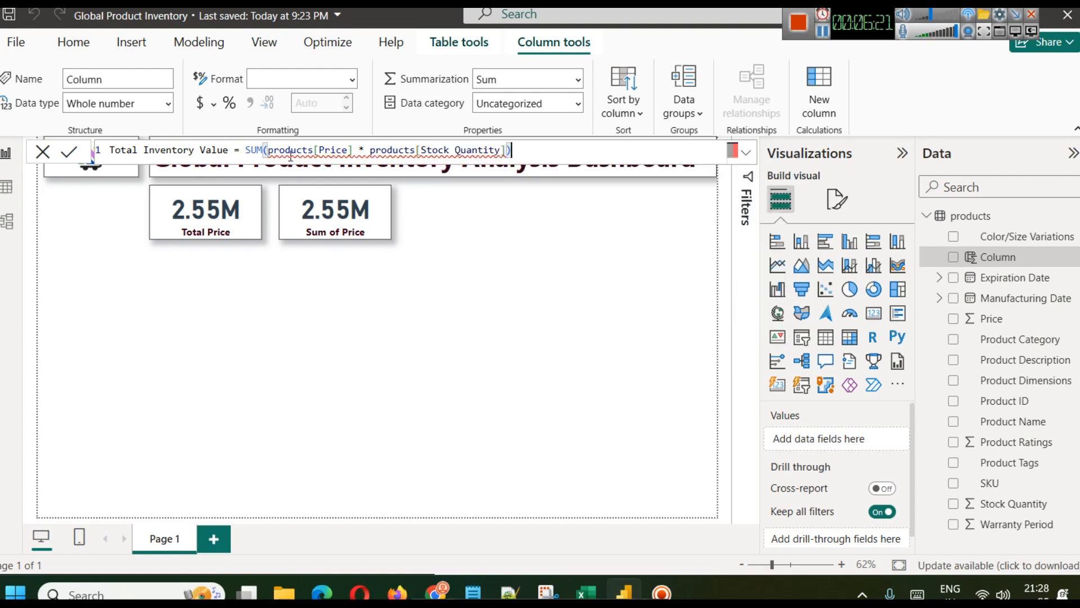
# Step: Remove the SUM wrapper, commit the formula as products[Price] * products[Stock Quantity], and check the new column's values in the data table
pyautogui.click(825, 37)
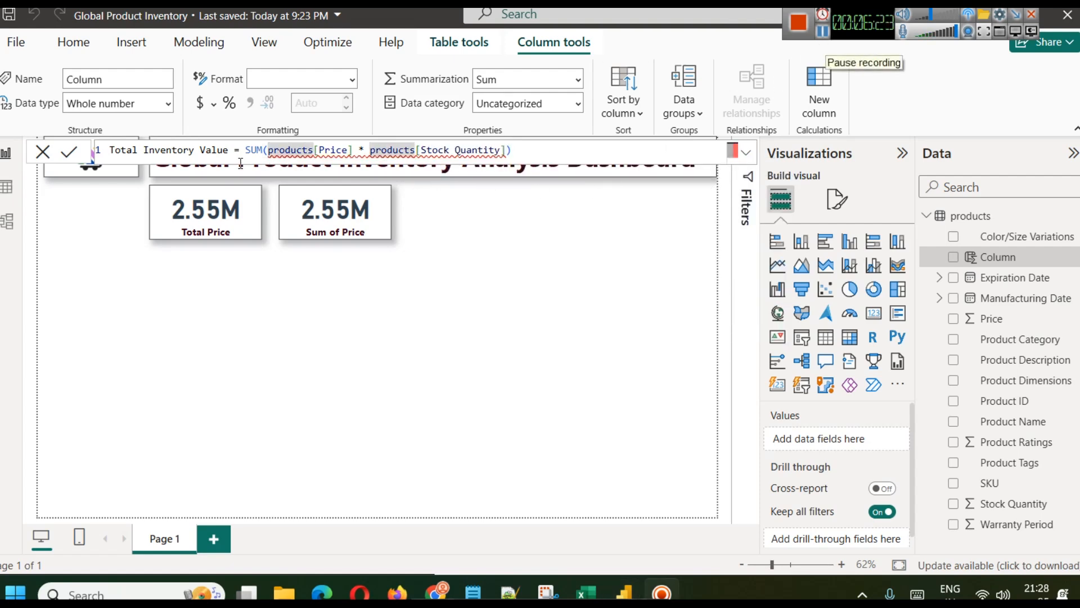
pyautogui.doubleClick(254, 150)
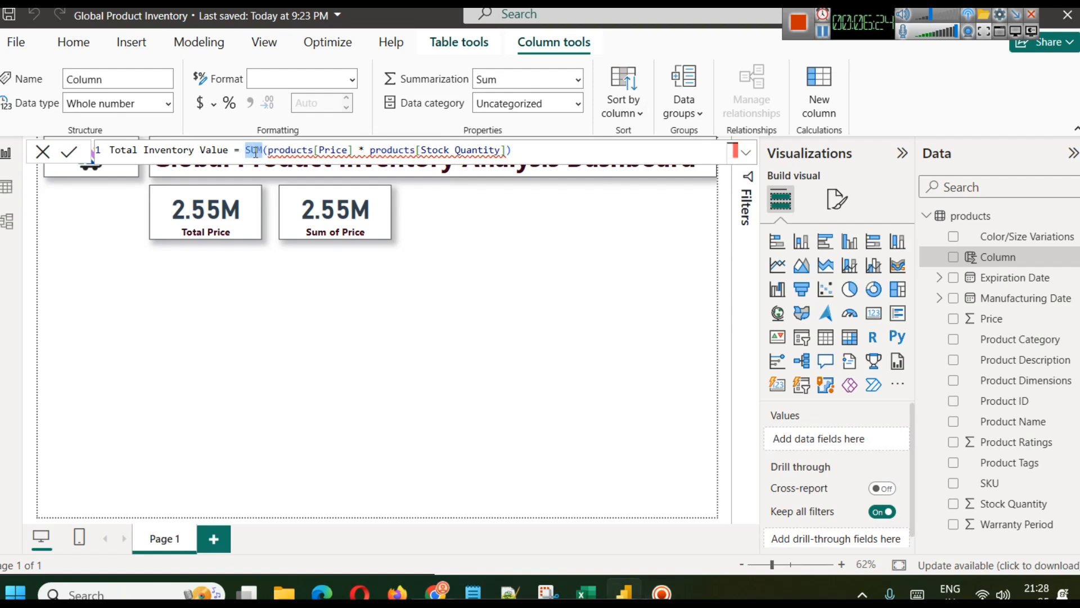
pyautogui.press('BackSpace')
pyautogui.press('Delete')
pyautogui.click(491, 150)
pyautogui.press('BackSpace')
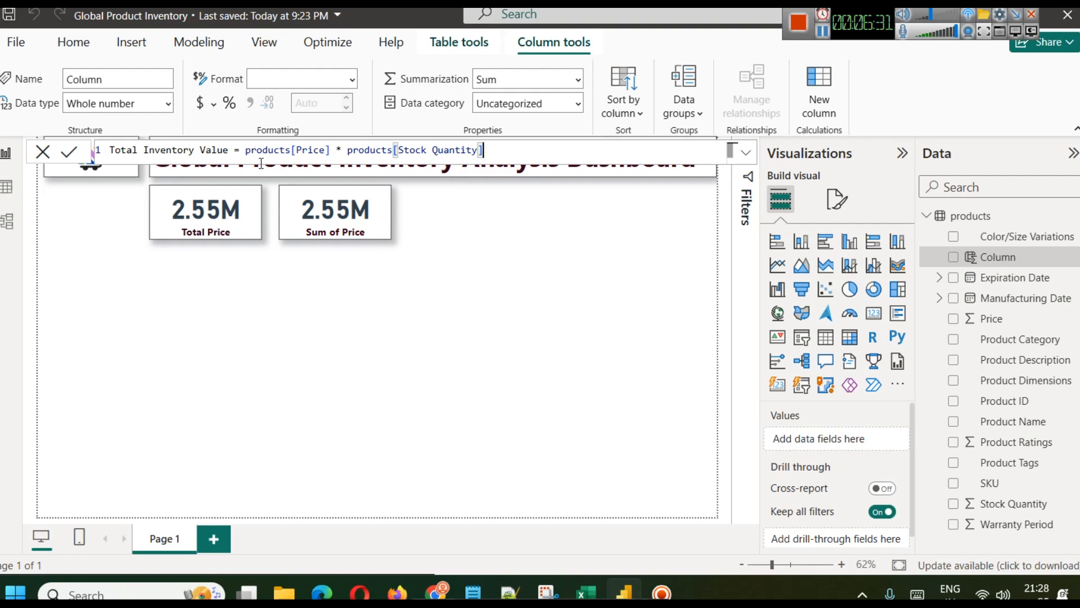
pyautogui.click(69, 151)
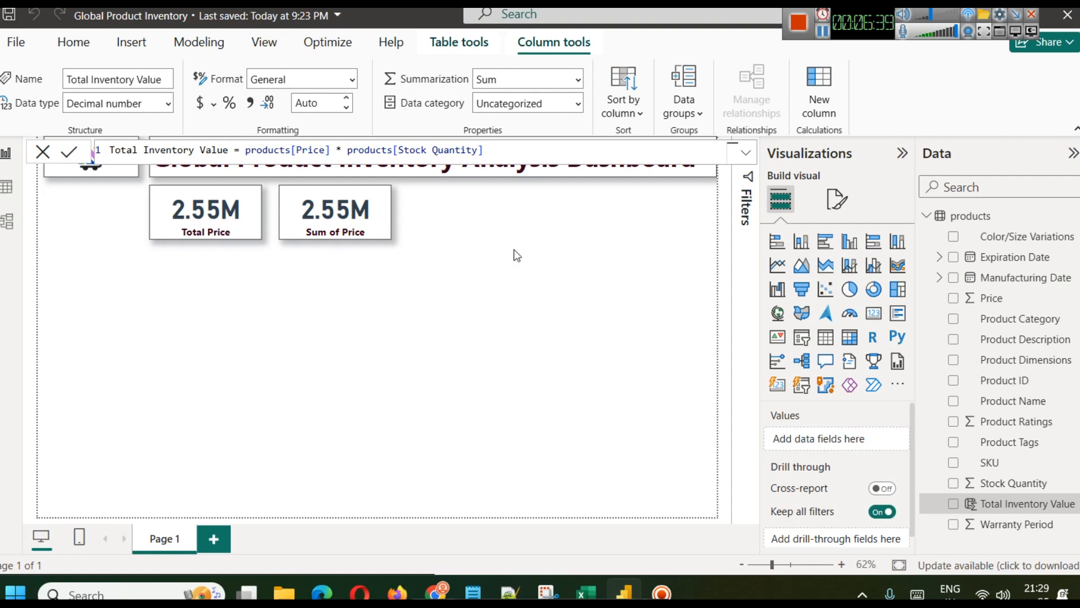
pyautogui.click(106, 233)
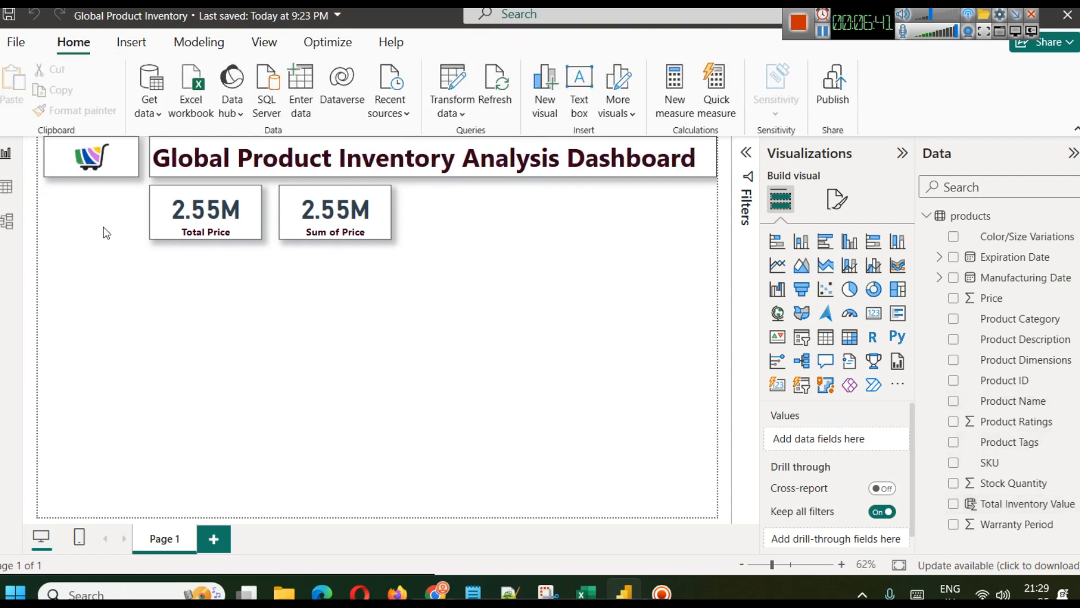
pyautogui.click(6, 187)
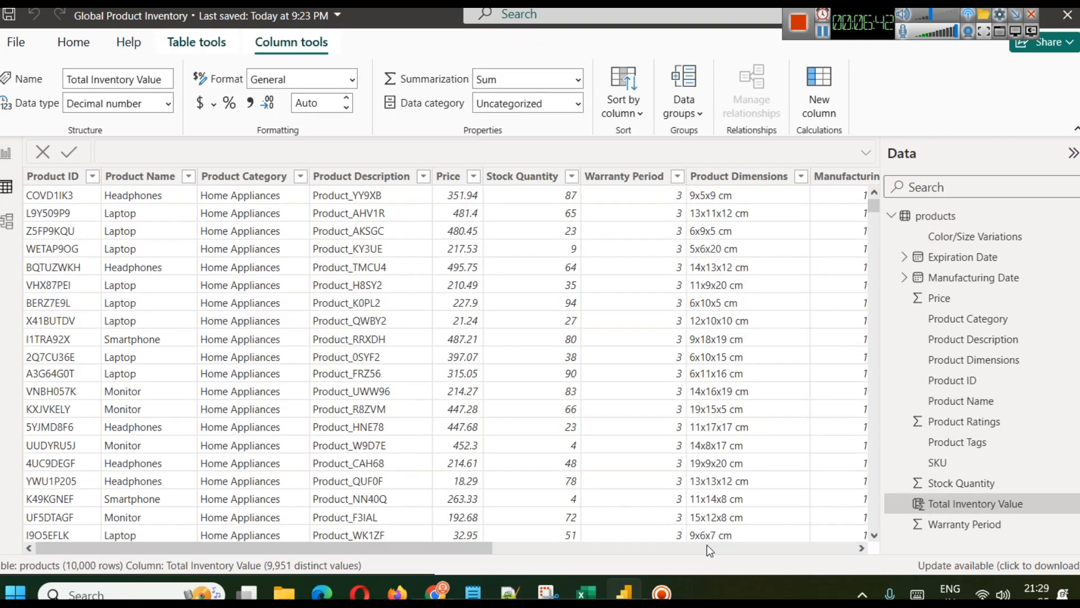
pyautogui.click(740, 544)
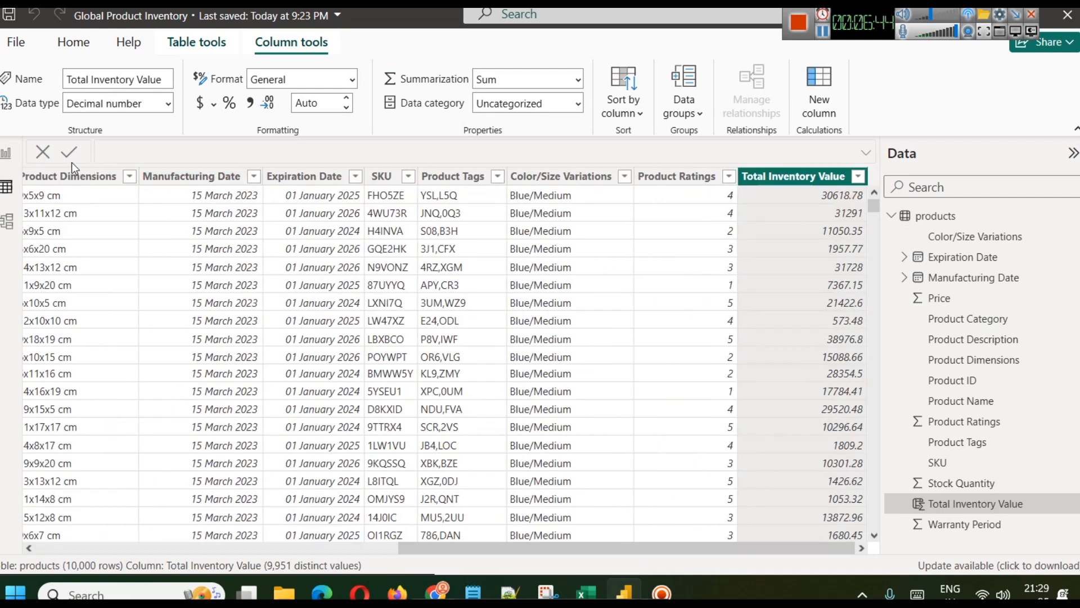
# Step: Back on the report page, replace the second card's Price field with Total Inventory Value
pyautogui.click(8, 153)
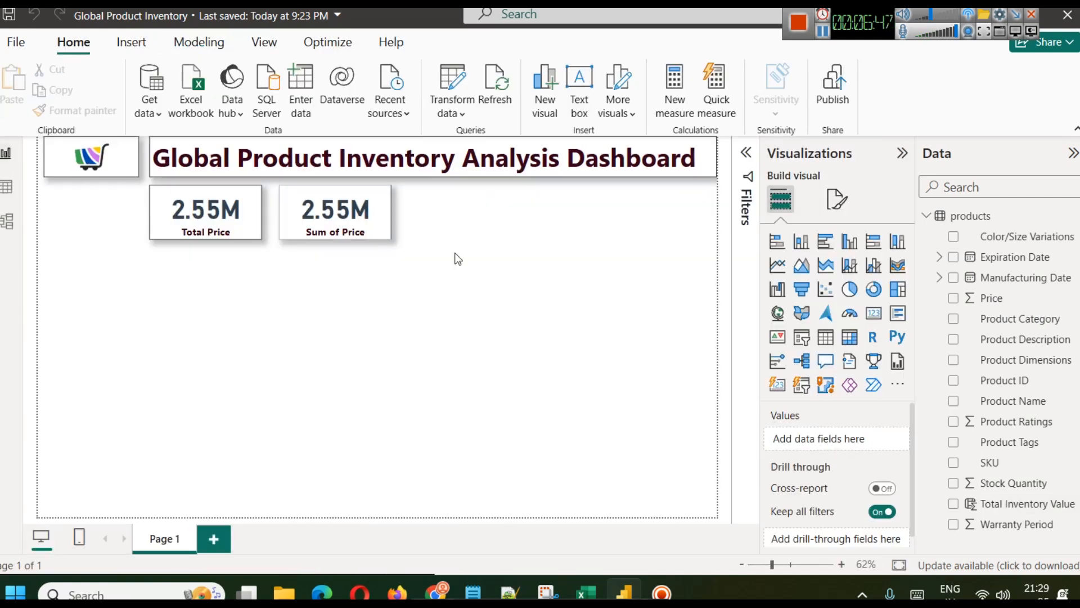
pyautogui.click(373, 221)
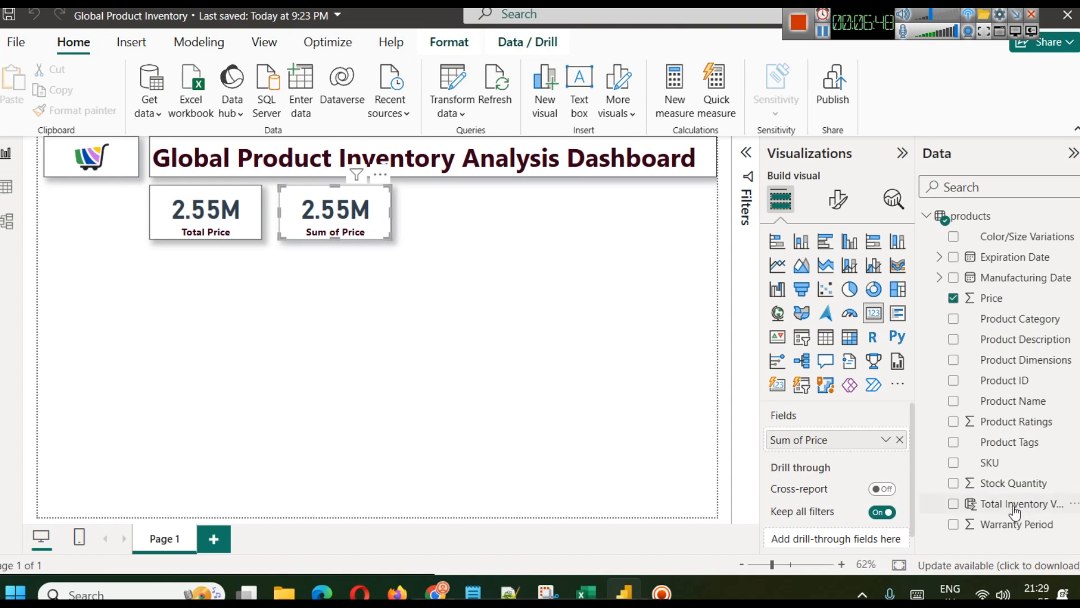
pyautogui.click(898, 444)
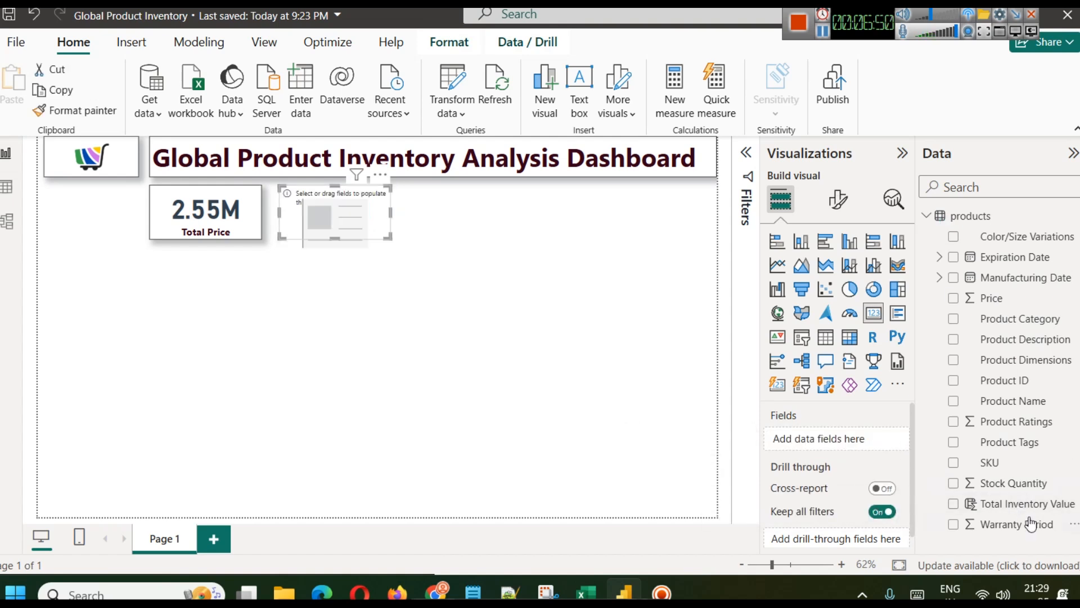
pyautogui.moveTo(1031, 510); pyautogui.dragTo(846, 450)
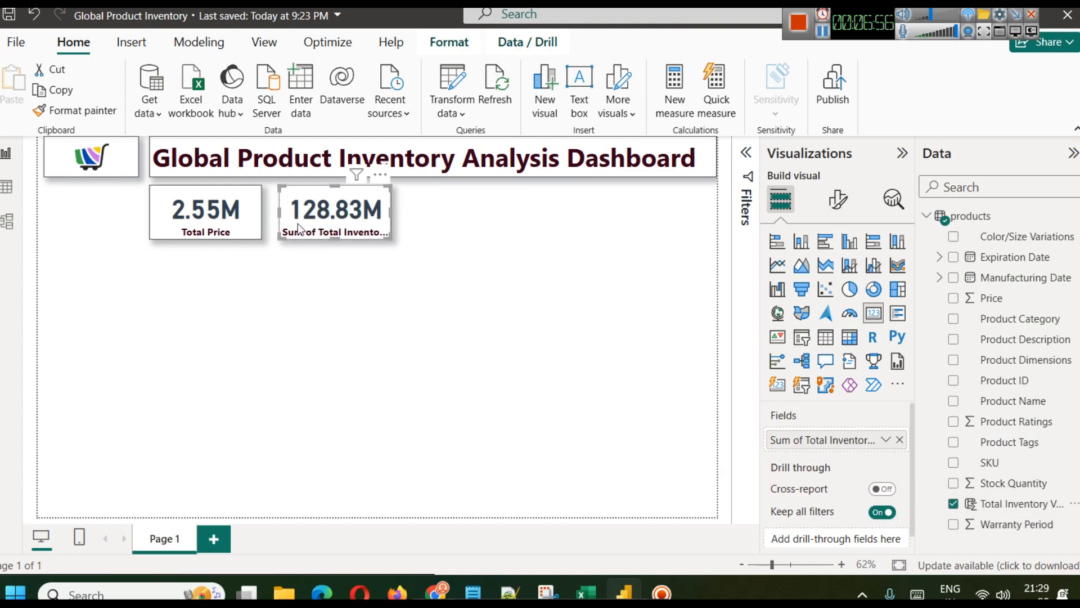
# Step: Rename the second card's field for this visual to Total Inventory Value
pyautogui.click(886, 440)
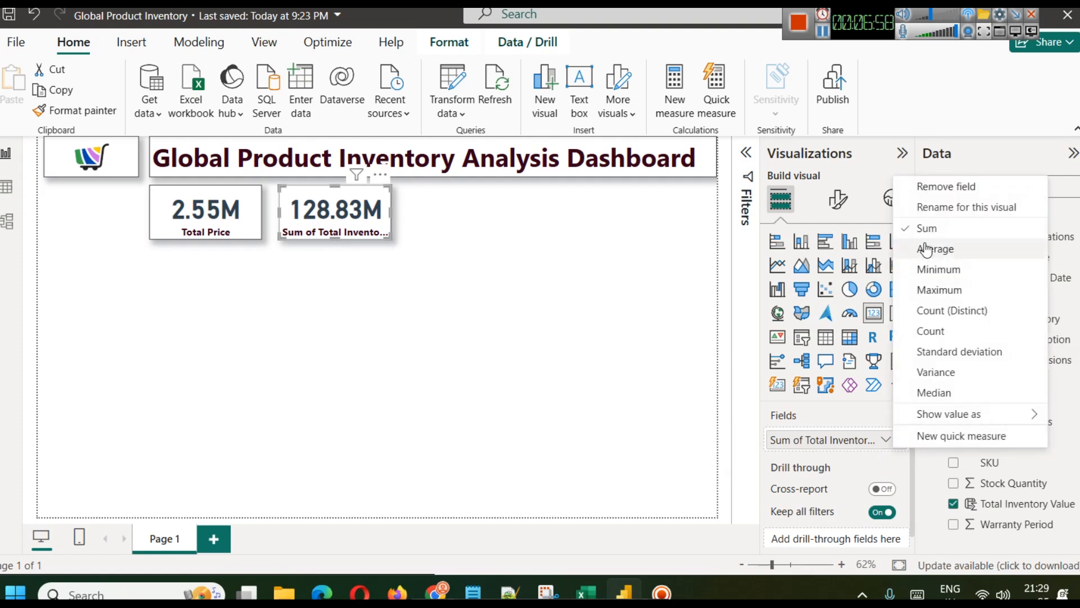
pyautogui.click(938, 224)
pyautogui.doubleClick(937, 222)
pyautogui.click(886, 441)
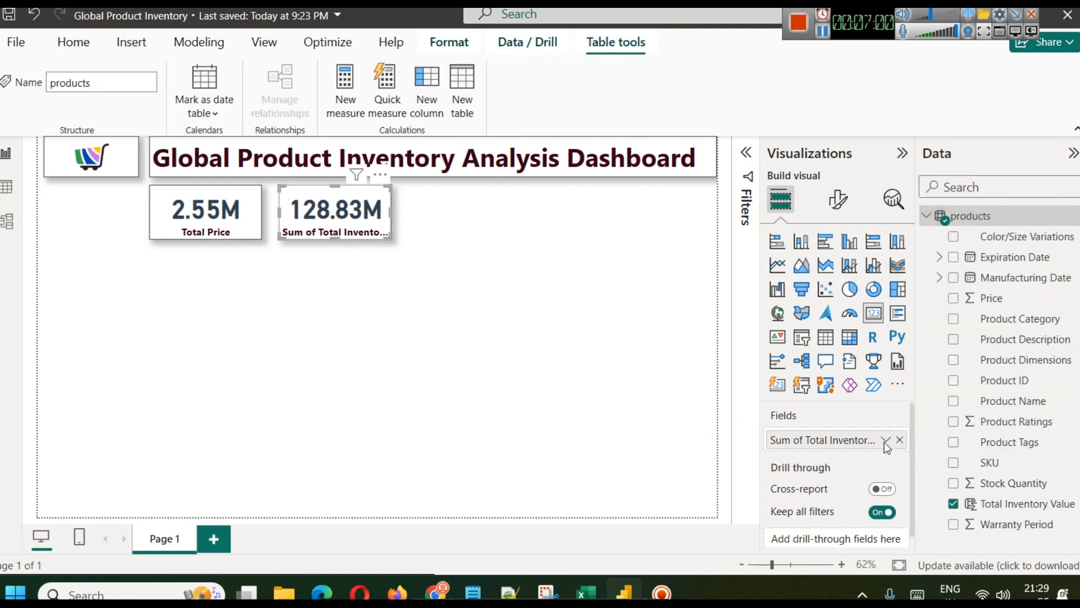
pyautogui.click(955, 212)
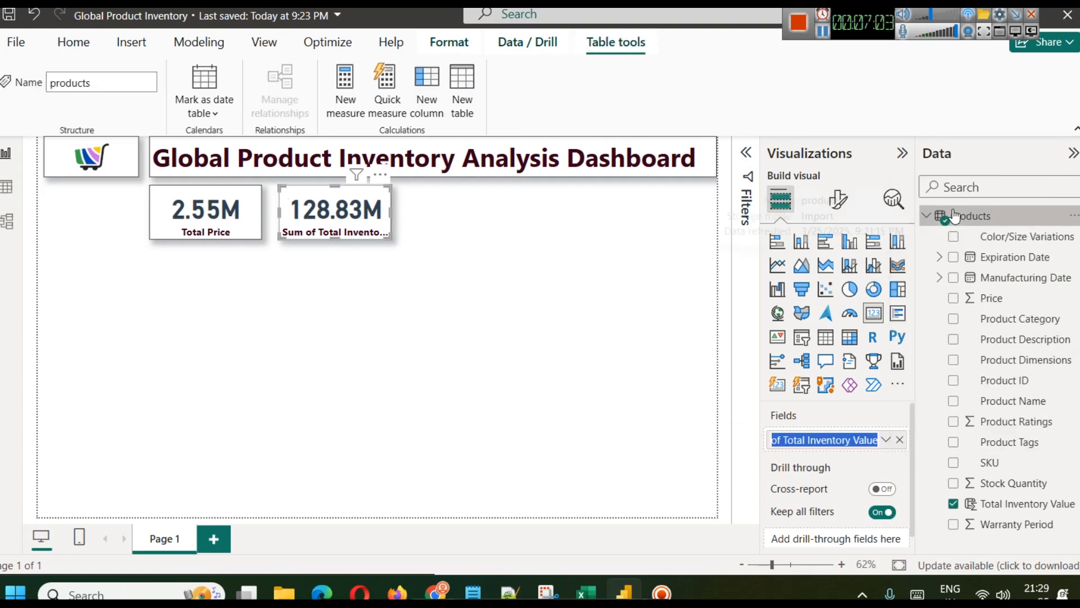
pyautogui.press('Left')
pyautogui.hotkey('shift', 'Right')
pyautogui.hotkey('shift', 'Right')
pyautogui.hotkey('shift', 'Right')
pyautogui.press('BackSpace')
pyautogui.press('Return')
pyautogui.click(511, 291)
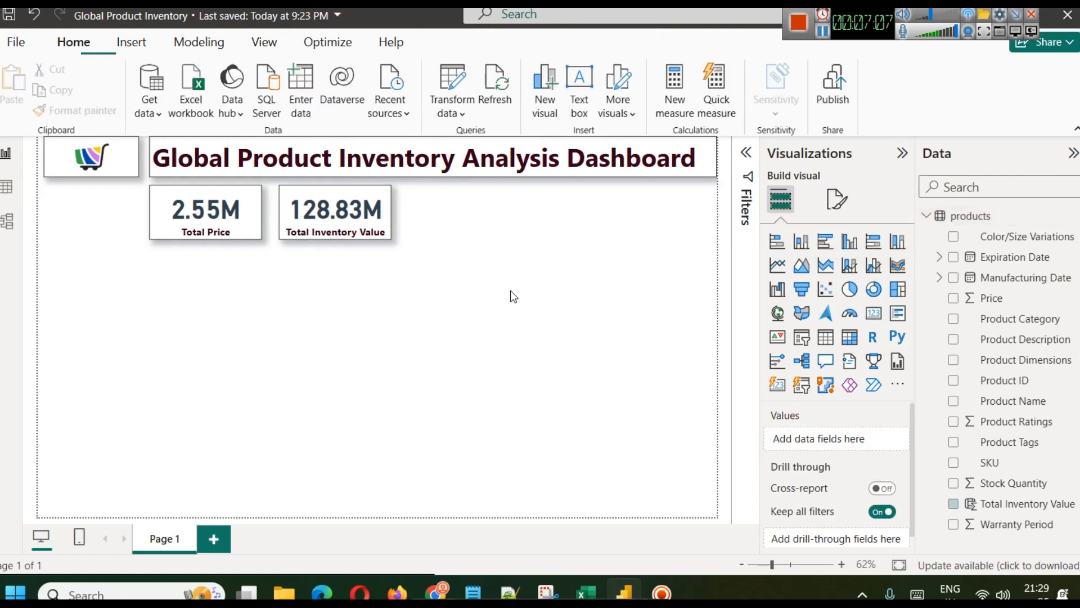
# Step: Duplicate the Total Inventory Value card and place the copy to the right of the original
pyautogui.click(315, 216)
pyautogui.hotkey('ctrl', 'c')
pyautogui.hotkey('ctrl', 'v')
pyautogui.moveTo(324, 215); pyautogui.dragTo(447, 212)
# Step: Replace the second card's Total Inventory Value field with Stock Quantity
pyautogui.click(360, 210)
pyautogui.click(900, 440)
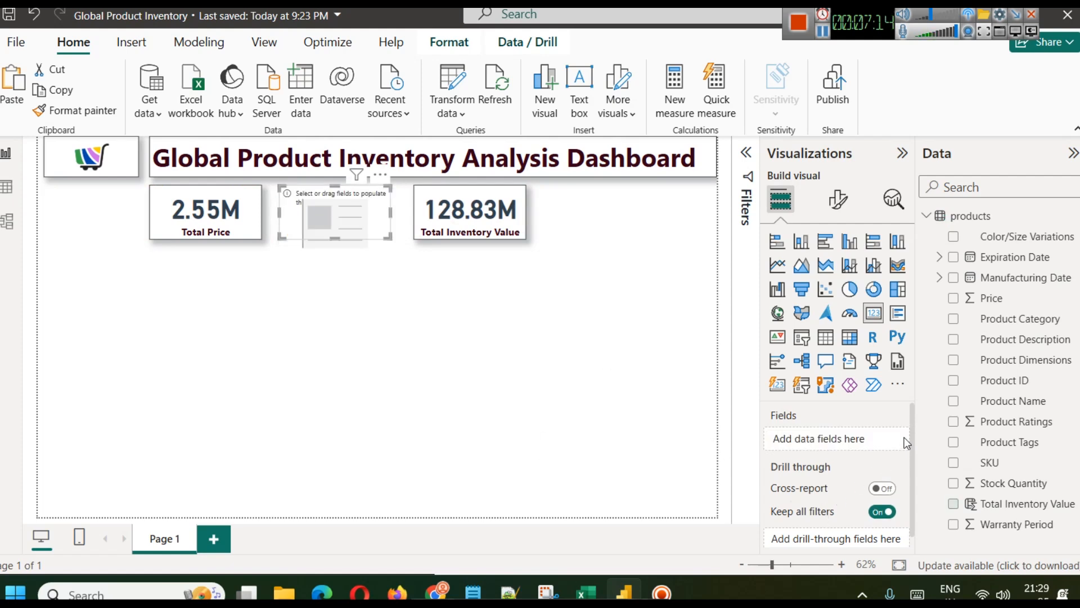
pyautogui.moveTo(1013, 482); pyautogui.dragTo(844, 445)
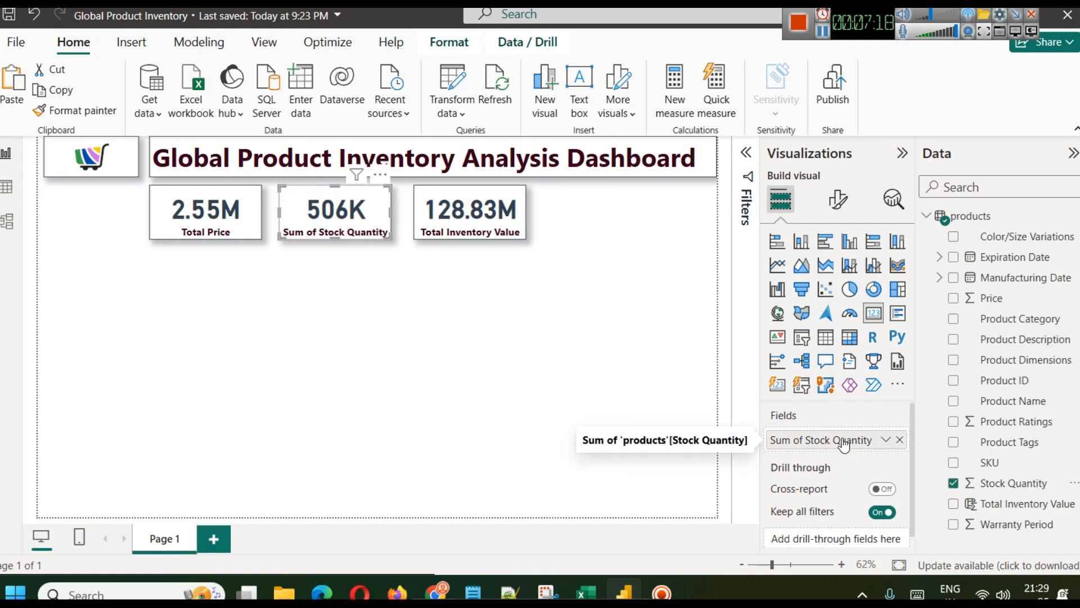
# Step: Rename the second card's field for this visual to Total Stock Quantity
pyautogui.click(886, 441)
pyautogui.click(954, 205)
pyautogui.press('Home')
pyautogui.hotkey('shift', 'Right')
pyautogui.hotkey('shift', 'Right')
pyautogui.hotkey('shift', 'Right')
pyautogui.hotkey('shift', 'Right')
pyautogui.hotkey('shift', 'Right')
pyautogui.hotkey('shift', 'Right')
pyautogui.hotkey('shift', 'Right')
pyautogui.hotkey('shift', 'Right')
pyautogui.press('BackSpace')
pyautogui.write('Total')
pyautogui.press('Return')
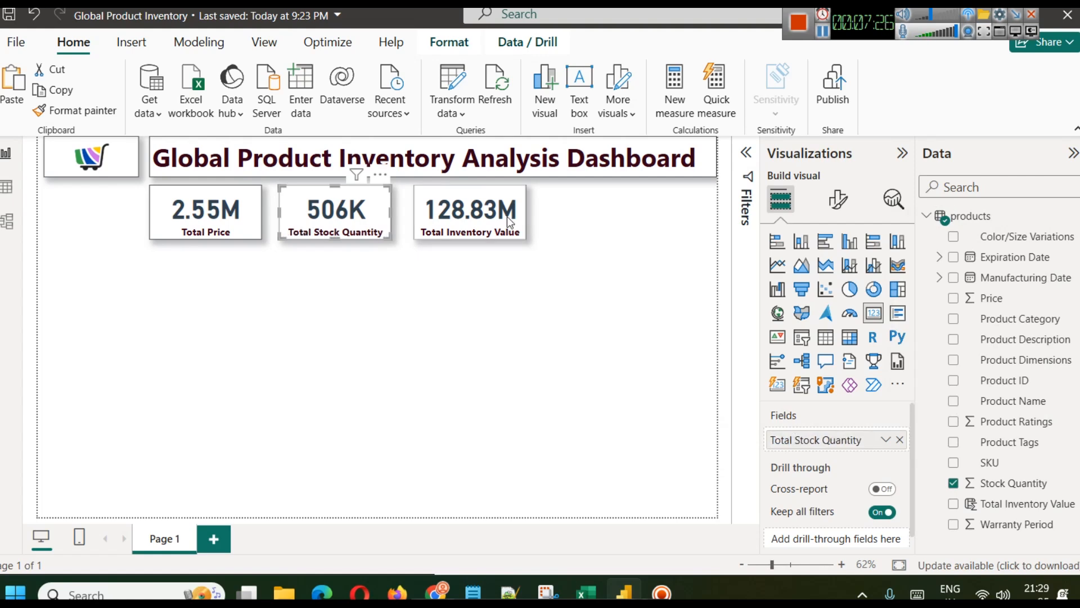
pyautogui.click(557, 255)
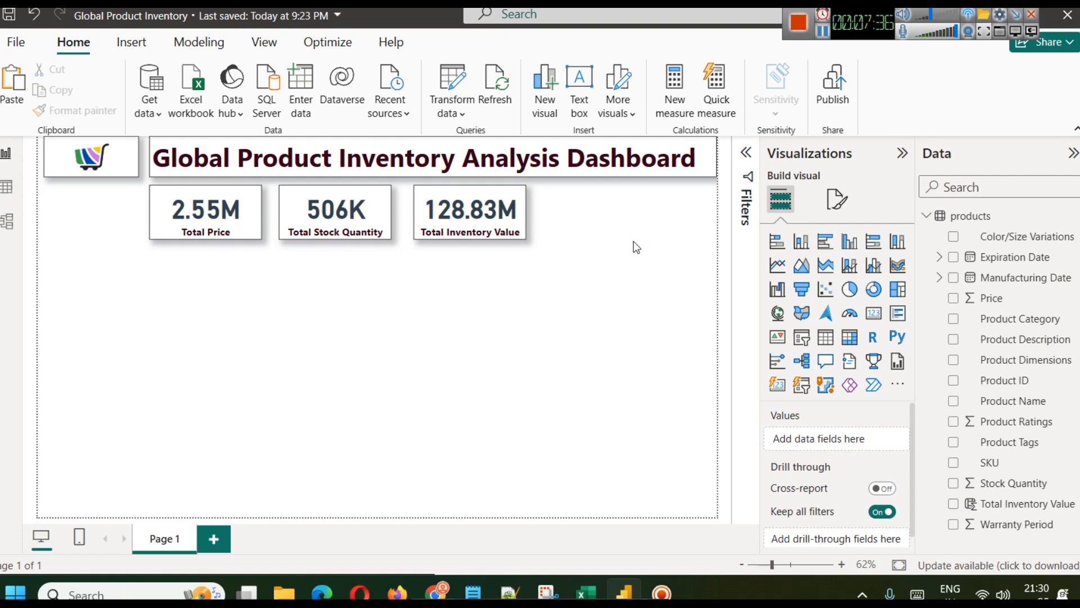
# Step: Glance at the data table, and on the report page duplicate the Total Inventory Value card as a fourth card in the row
pyautogui.click(6, 188)
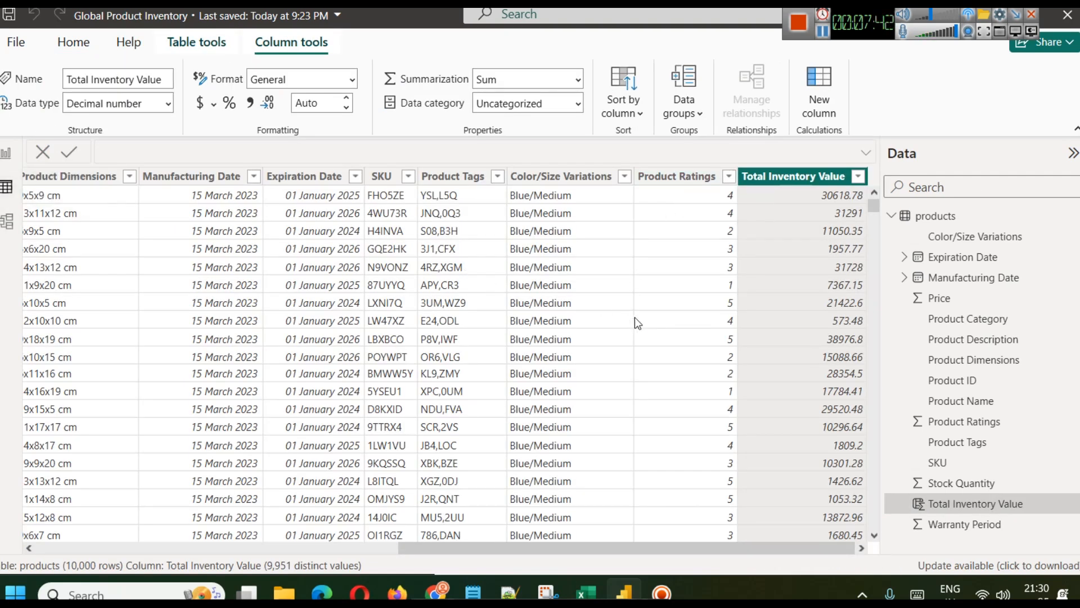
pyautogui.click(7, 153)
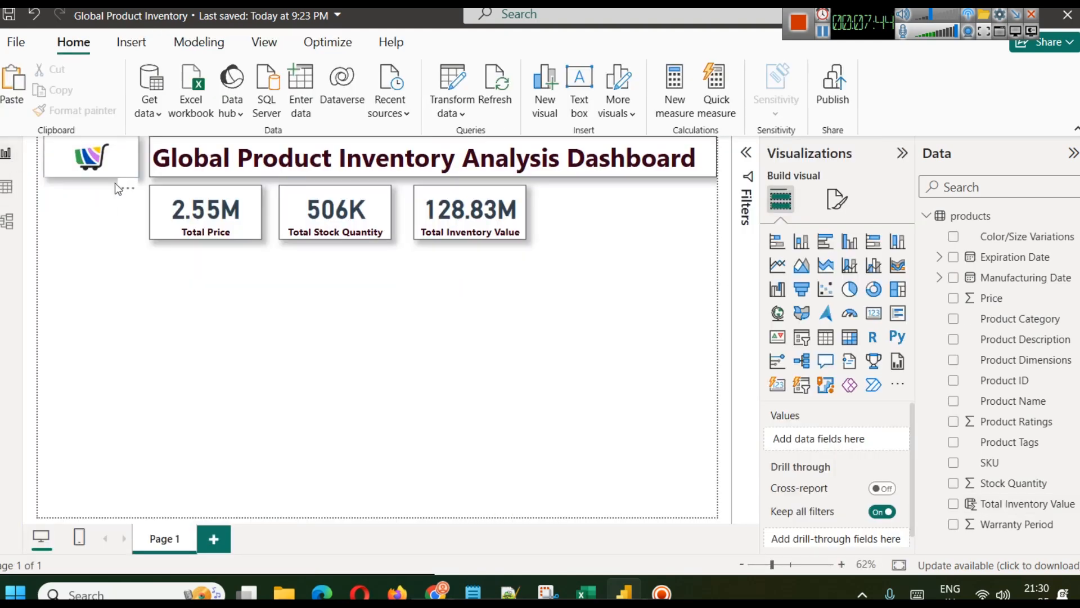
pyautogui.click(449, 216)
pyautogui.hotkey('ctrl', 'c')
pyautogui.hotkey('ctrl', 'v')
pyautogui.moveTo(450, 217); pyautogui.dragTo(589, 214)
pyautogui.click(603, 287)
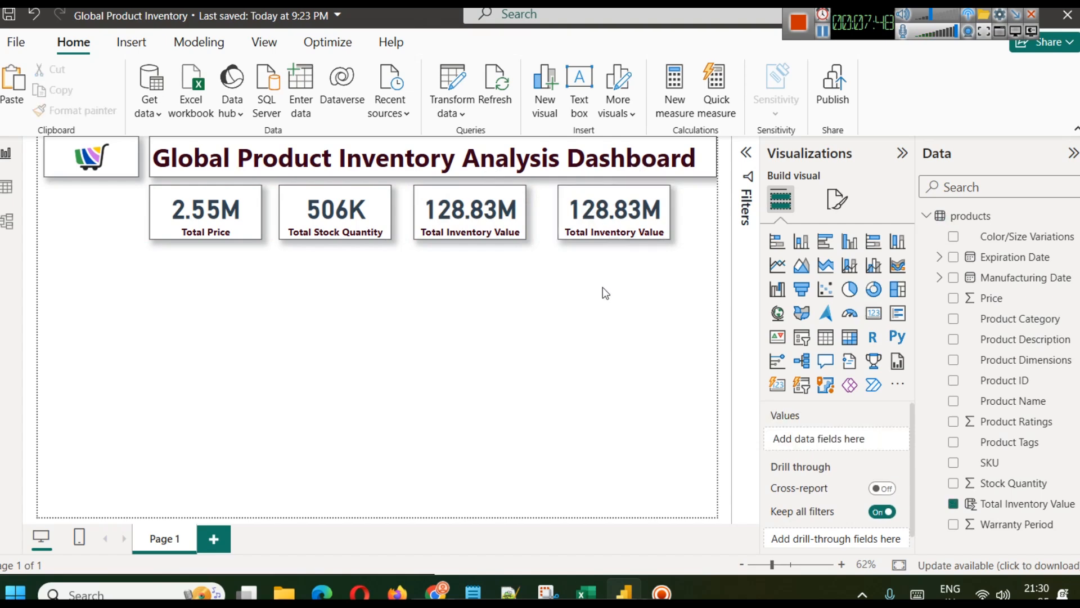
# Step: Replace the fourth card's field with Product Ratings, aggregated as Average
pyautogui.click(632, 238)
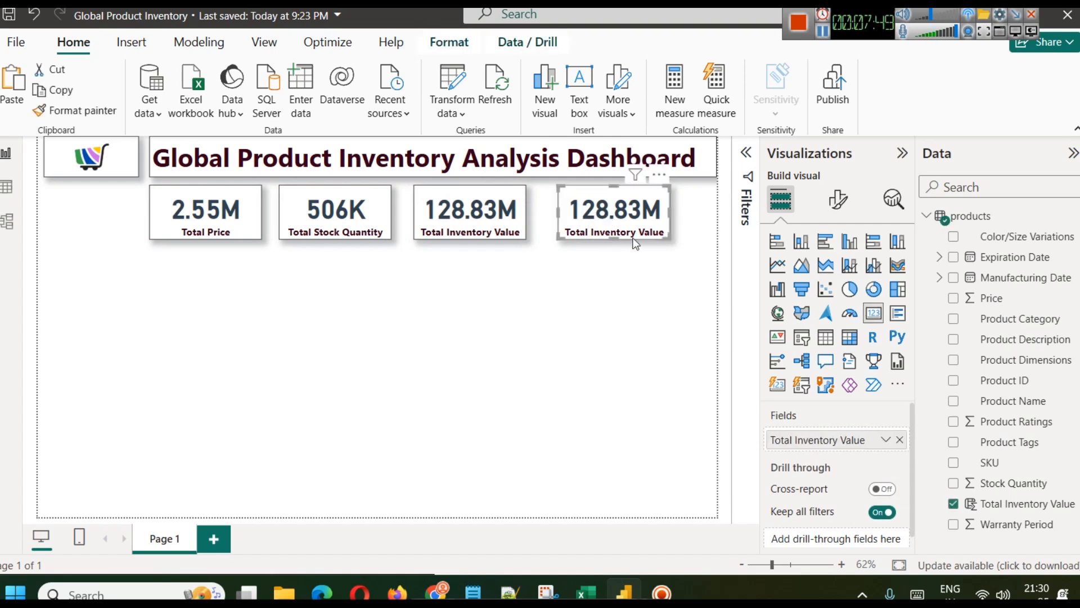
pyautogui.click(899, 439)
pyautogui.moveTo(1029, 422); pyautogui.dragTo(856, 440)
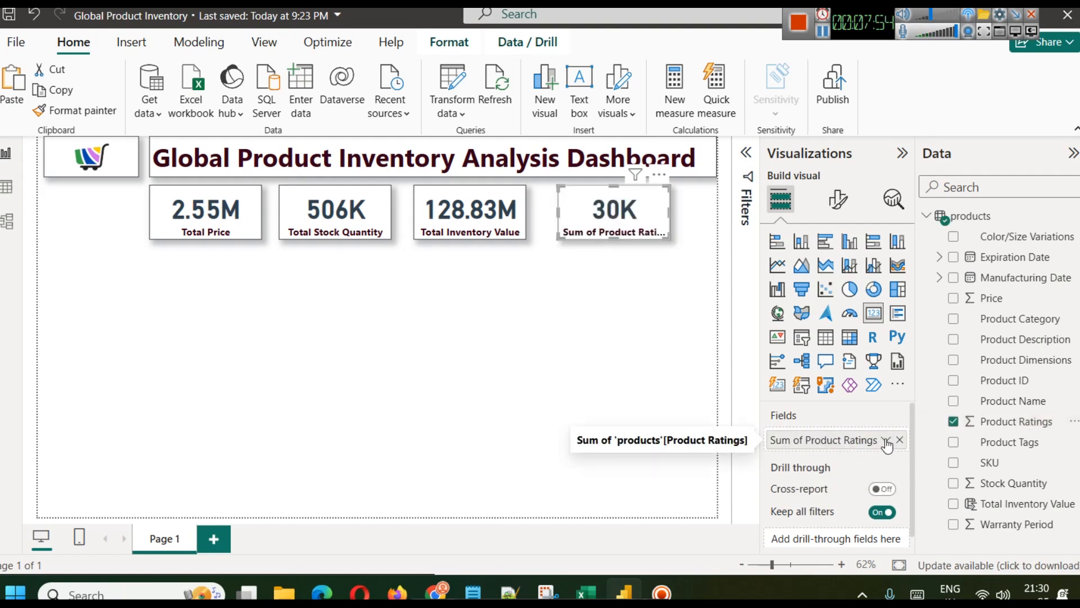
pyautogui.click(886, 439)
pyautogui.click(934, 250)
pyautogui.click(556, 347)
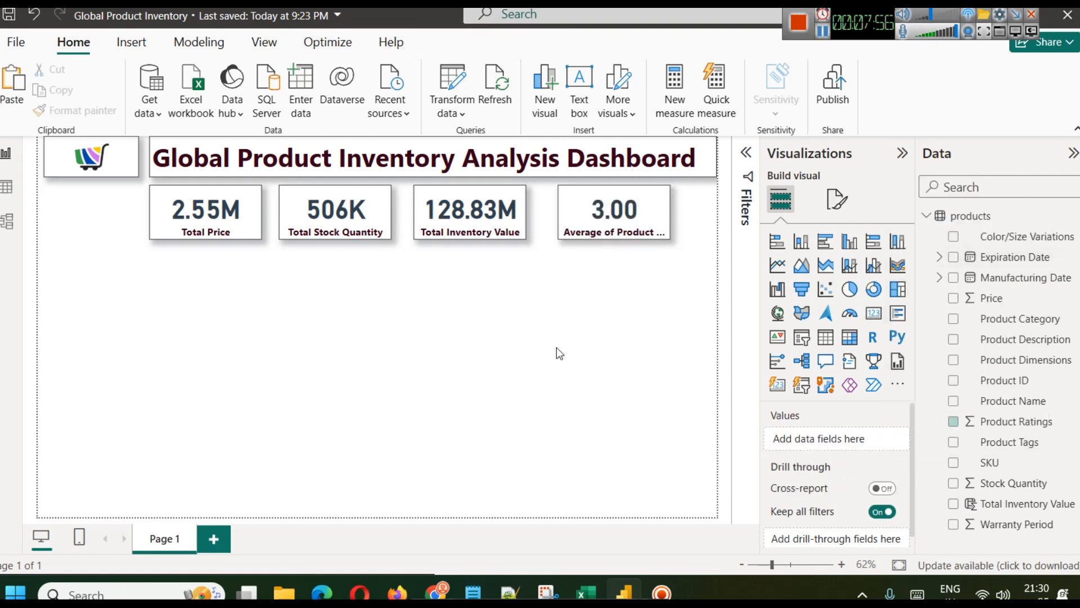
# Step: Shift the second, third and fourth cards toward the Total Price card so the row is evenly and tightly spaced
pyautogui.moveTo(351, 209); pyautogui.dragTo(346, 209)
pyautogui.click(419, 208)
pyautogui.moveTo(448, 212); pyautogui.dragTo(434, 212)
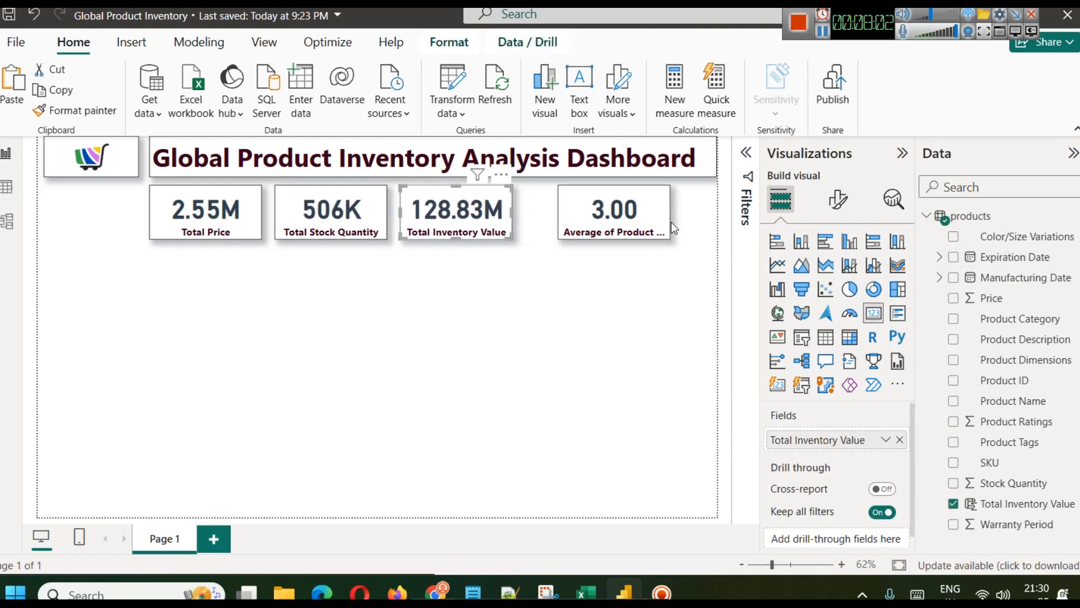
pyautogui.click(617, 225)
pyautogui.press('Left')
pyautogui.press('Left')
pyautogui.press('Left')
pyautogui.press('Left')
pyautogui.press('Left')
pyautogui.press('Left')
pyautogui.press('Left')
pyautogui.press('Left')
pyautogui.press('Left')
pyautogui.press('Left')
pyautogui.press('Left')
pyautogui.press('Left')
pyautogui.press('Left')
pyautogui.press('Left')
pyautogui.press('Left')
pyautogui.press('Left')
pyautogui.press('Left')
pyautogui.press('Left')
pyautogui.press('Left')
pyautogui.press('Left')
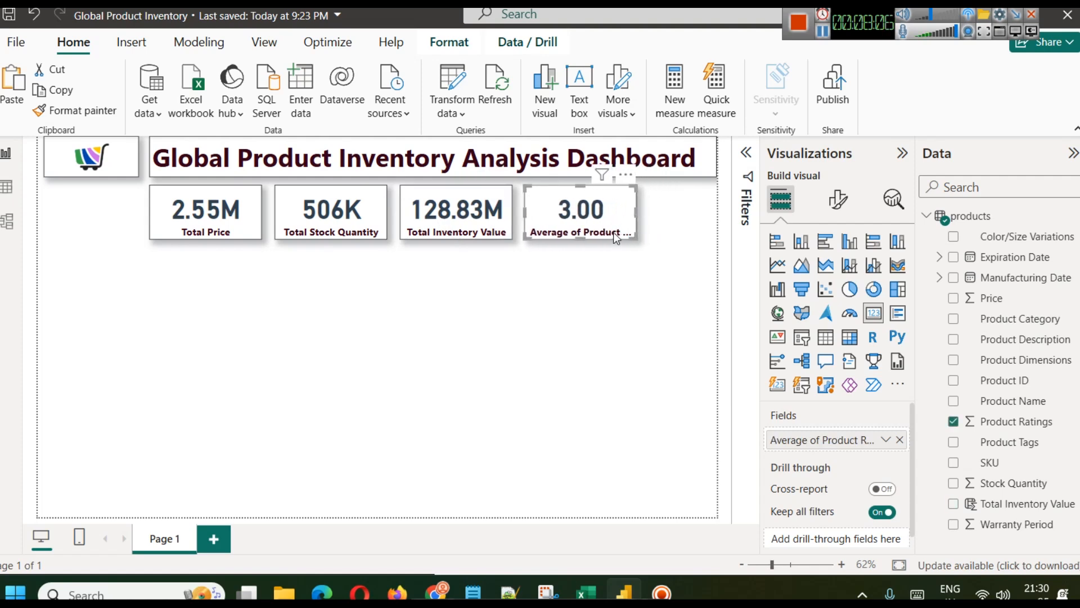
# Step: Rename the fourth card's field for this visual to Avg Product Rating
pyautogui.click(886, 439)
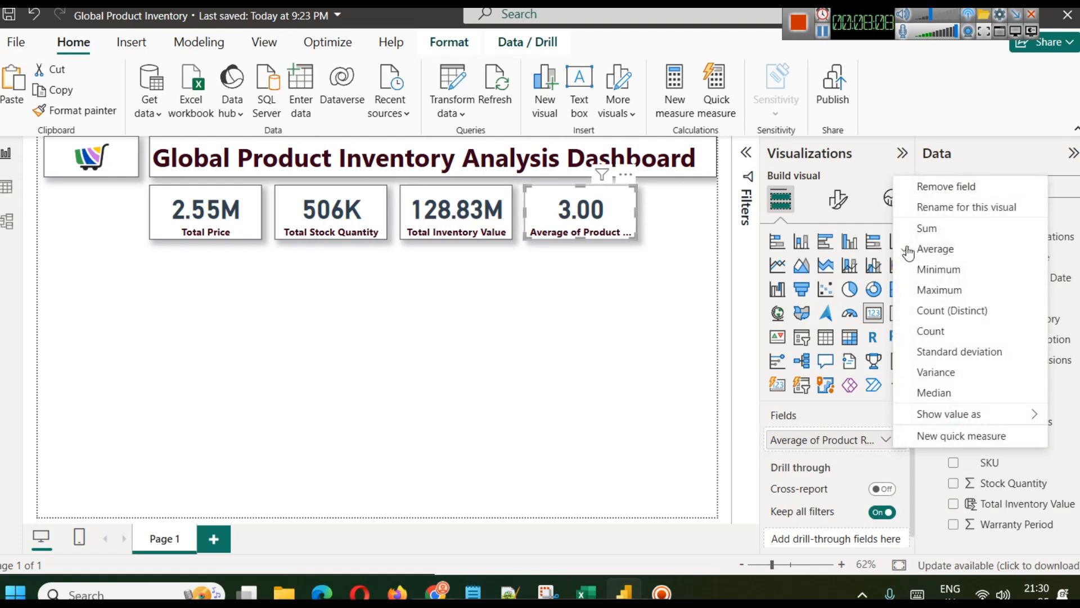
pyautogui.click(914, 211)
pyautogui.press('Home')
pyautogui.press('Right')
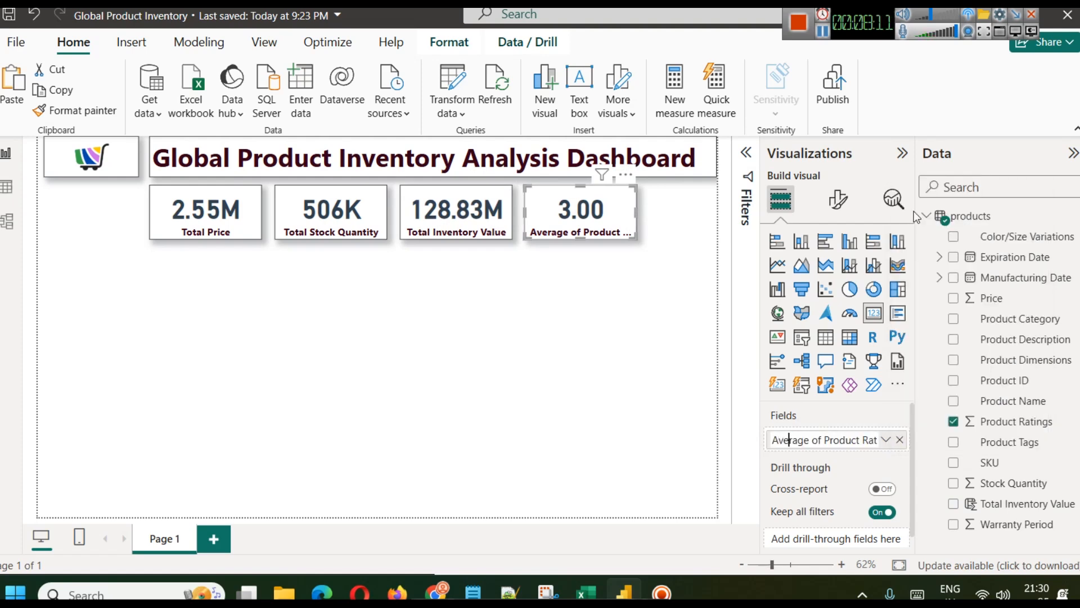
pyautogui.hotkey('shift', 'Right')
pyautogui.hotkey('shift', 'Right')
pyautogui.write('g=')
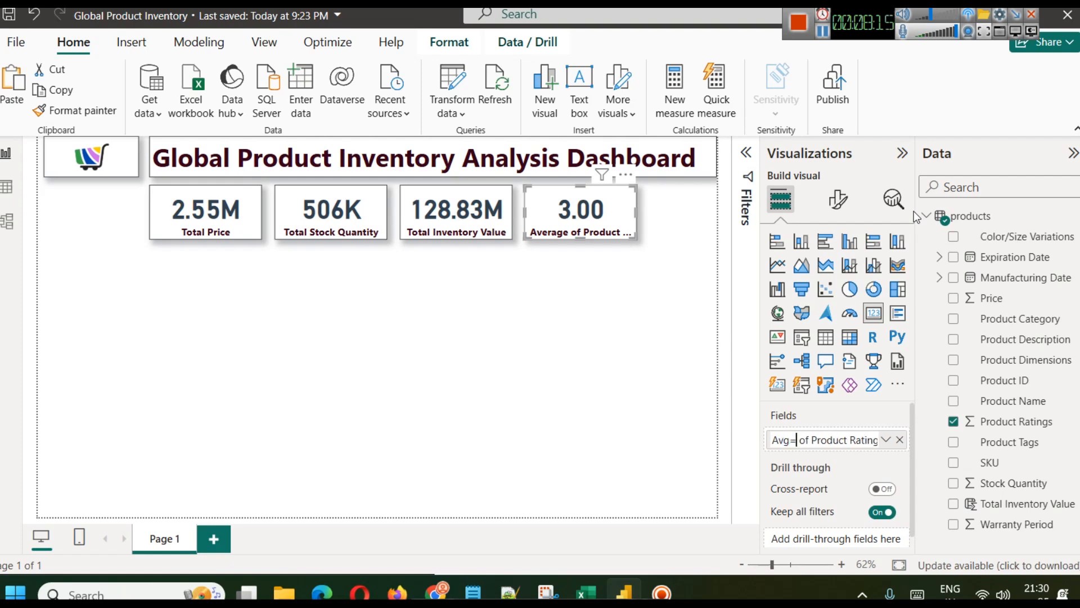
pyautogui.press('BackSpace')
pyautogui.hotkey('shift', 'Right')
pyautogui.hotkey('shift', 'Right')
pyautogui.hotkey('shift', 'Right')
pyautogui.press('Delete')
pyautogui.press('BackSpace')
pyautogui.press('Return')
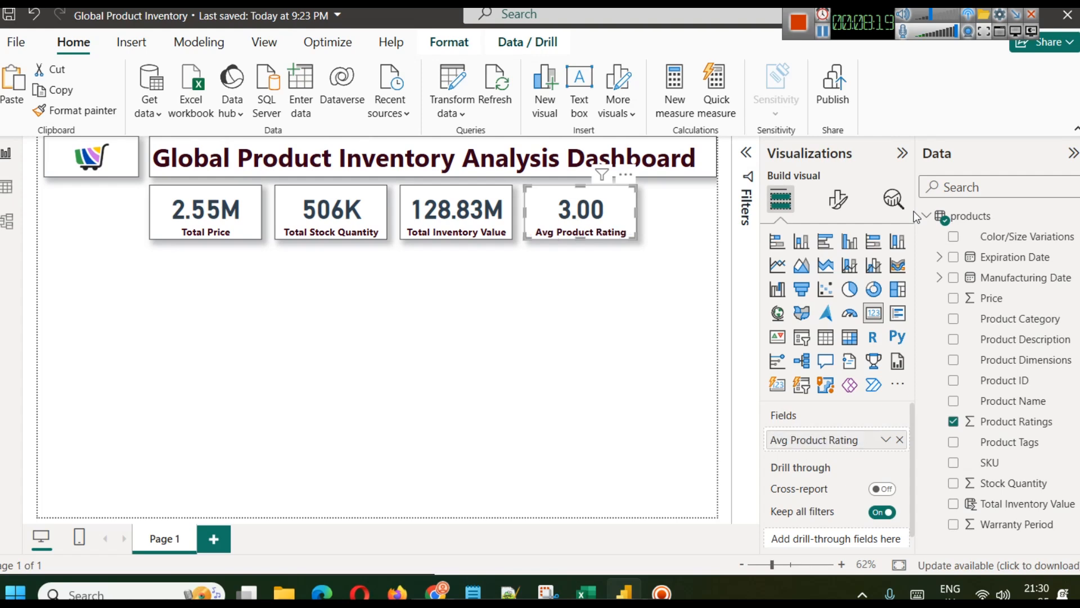
pyautogui.click(628, 308)
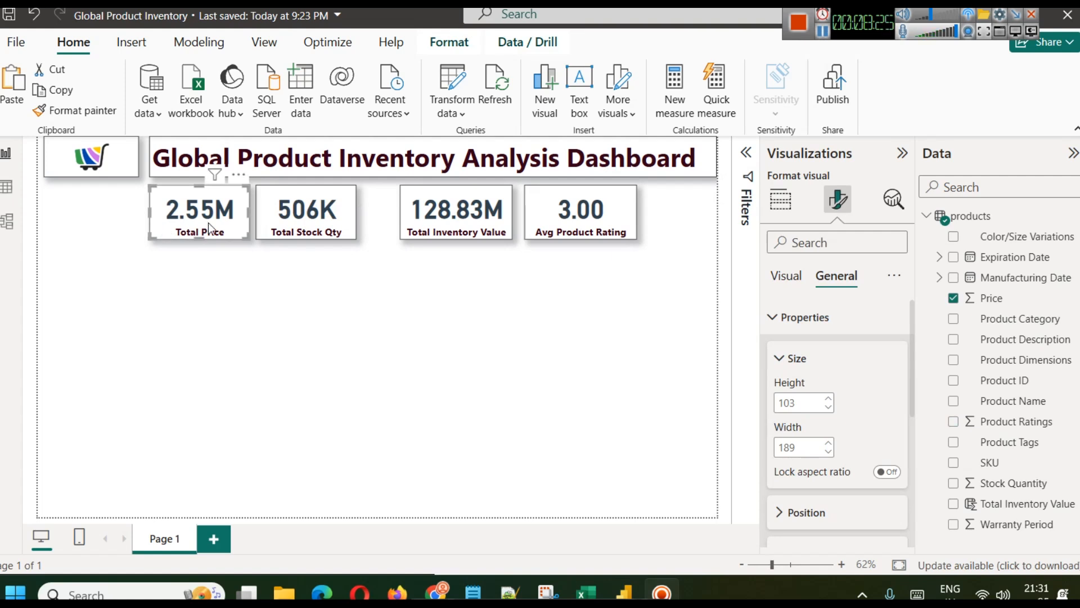
# Step: Set the Total Inventory Value card's width to 189 and move it next to the Total Stock Qty card
pyautogui.click(336, 225)
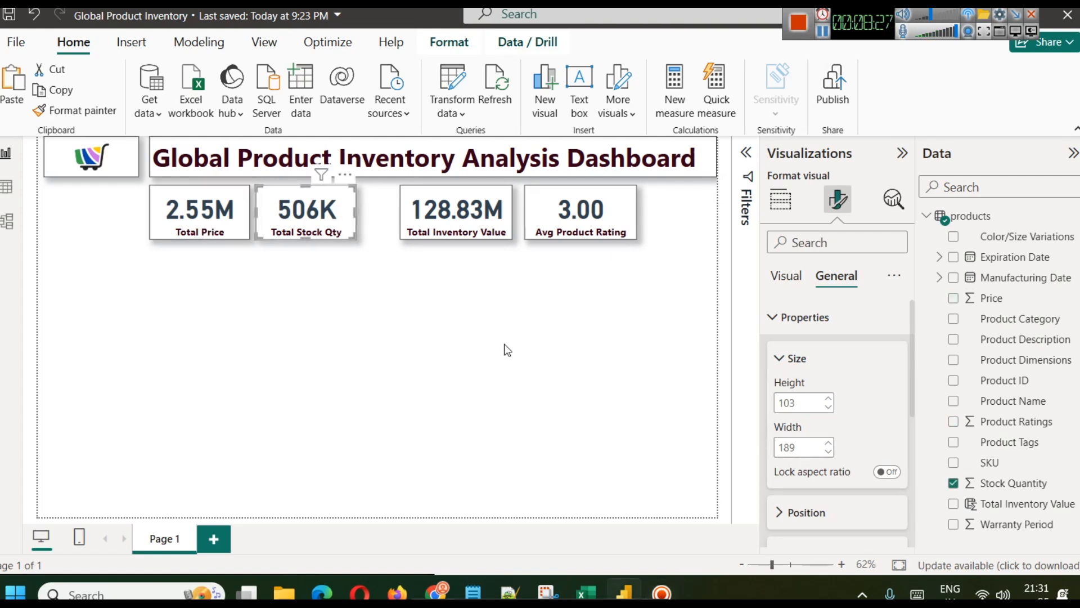
pyautogui.click(452, 214)
pyautogui.doubleClick(802, 448)
pyautogui.write('189')
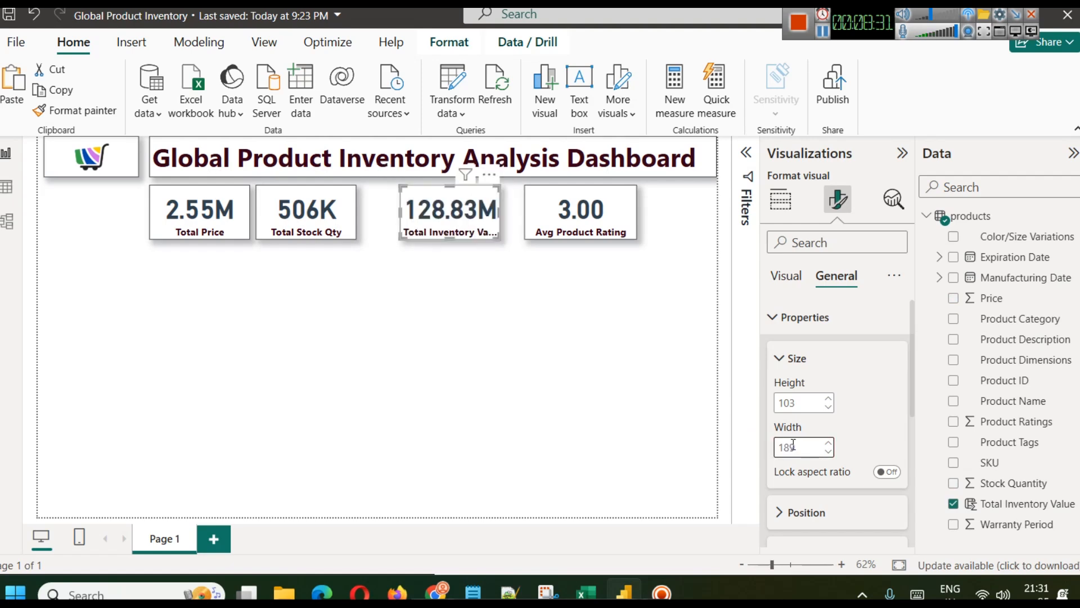
pyautogui.moveTo(450, 216); pyautogui.dragTo(415, 217)
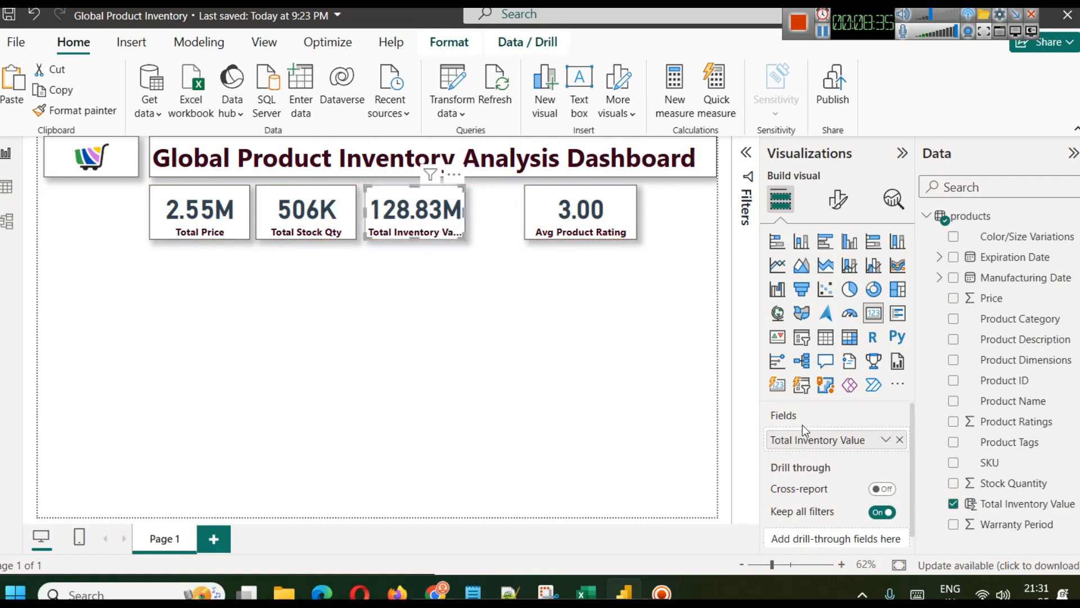
# Step: Shorten the third card's field name for this visual to Total Inventory Val
pyautogui.click(886, 440)
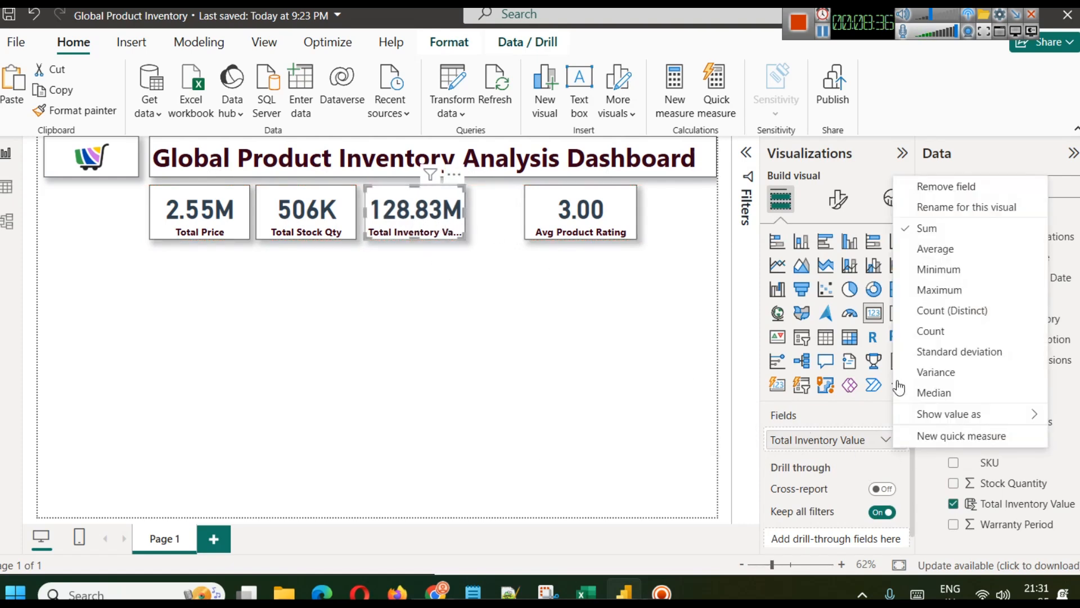
pyautogui.click(953, 207)
pyautogui.press('Right')
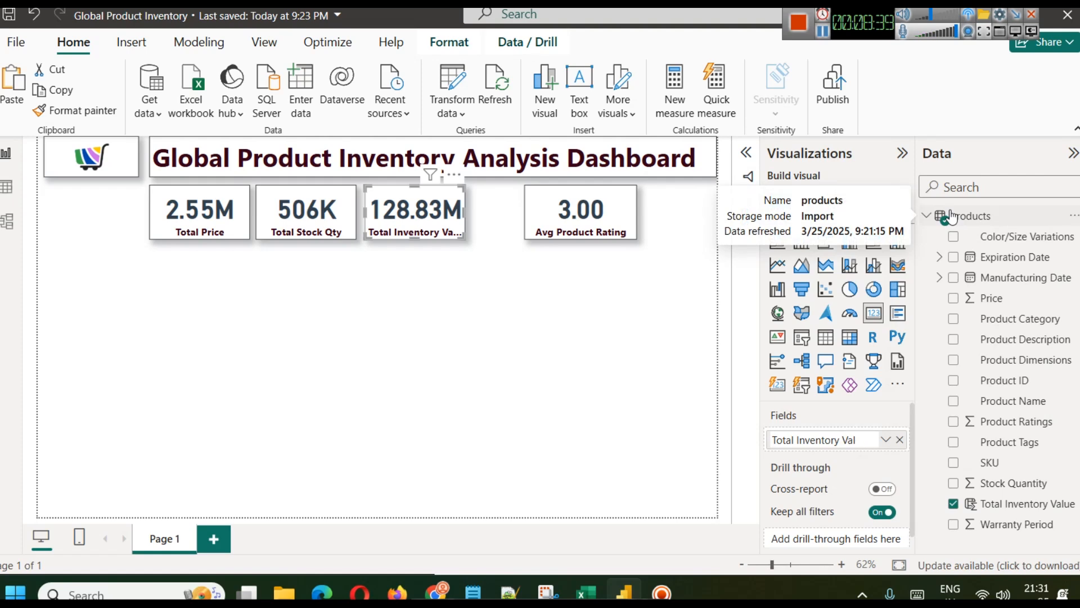
pyautogui.write('l')
pyautogui.press('Return')
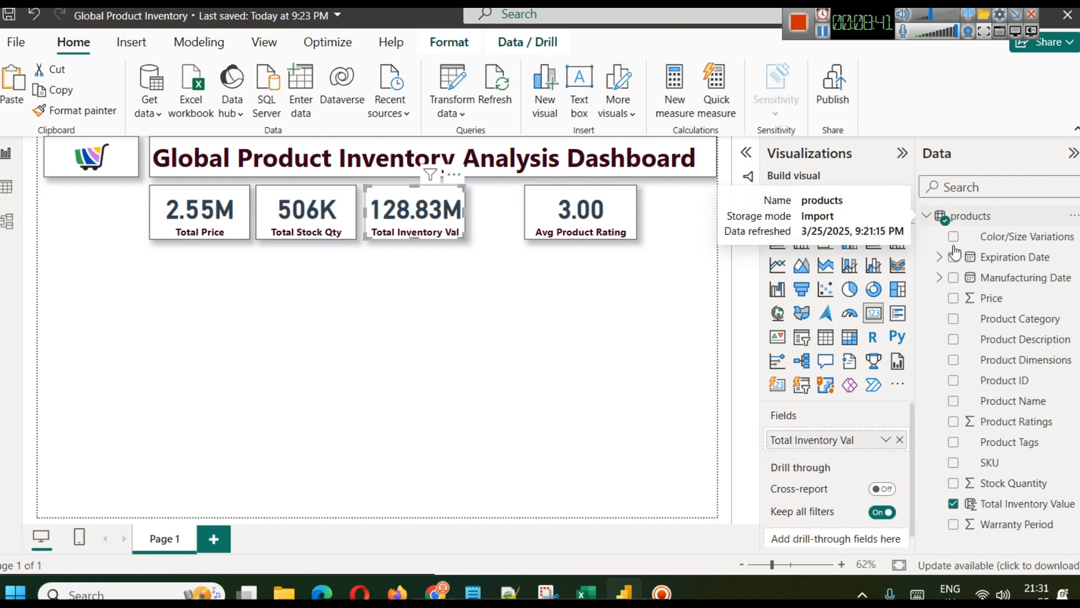
pyautogui.click(590, 310)
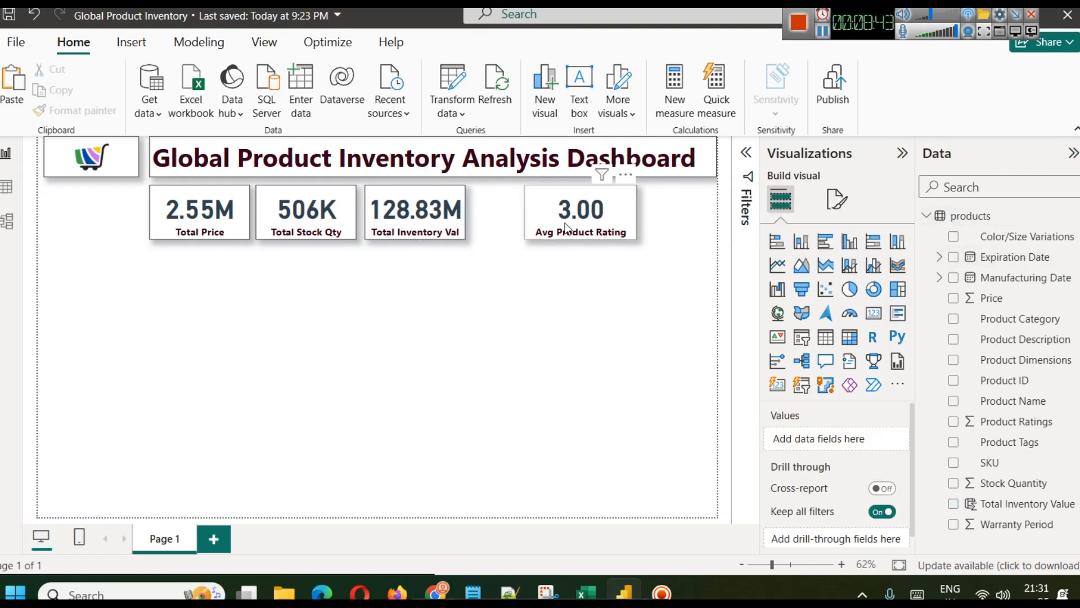
# Step: Move the Avg Product Rating card next to the Total Inventory Val card and set its width to 190
pyautogui.moveTo(568, 228); pyautogui.dragTo(522, 228)
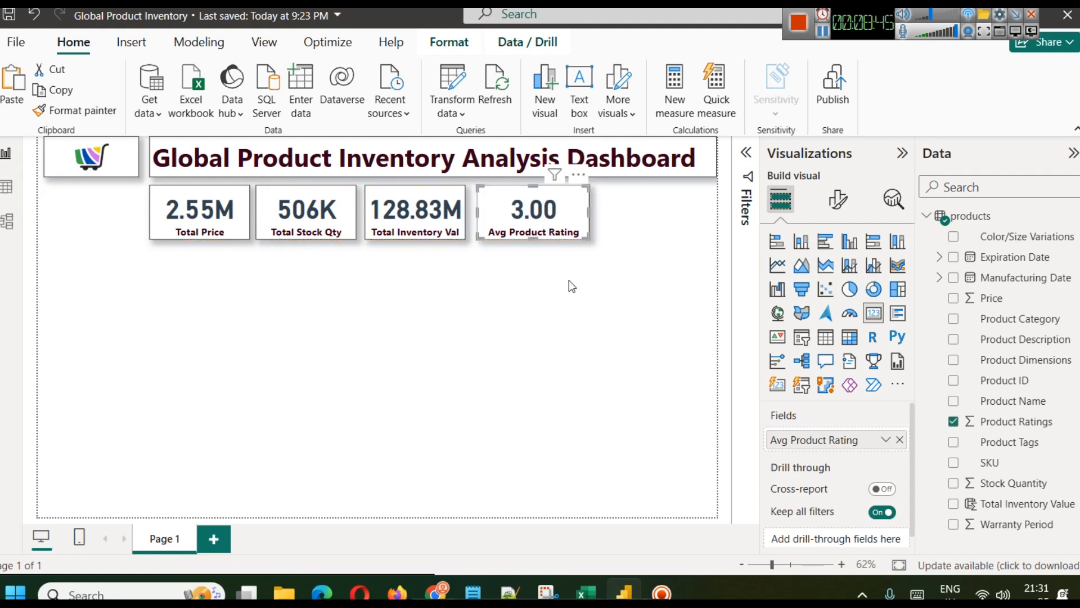
pyautogui.click(838, 199)
pyautogui.click(836, 275)
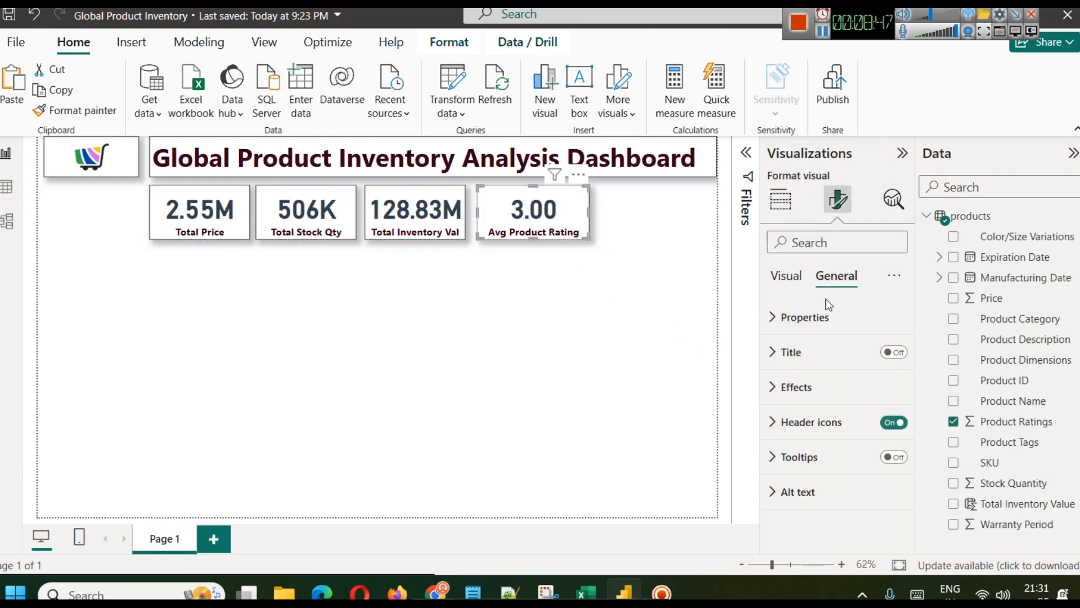
pyautogui.click(804, 317)
pyautogui.click(803, 444)
pyautogui.write('190')
pyautogui.click(453, 345)
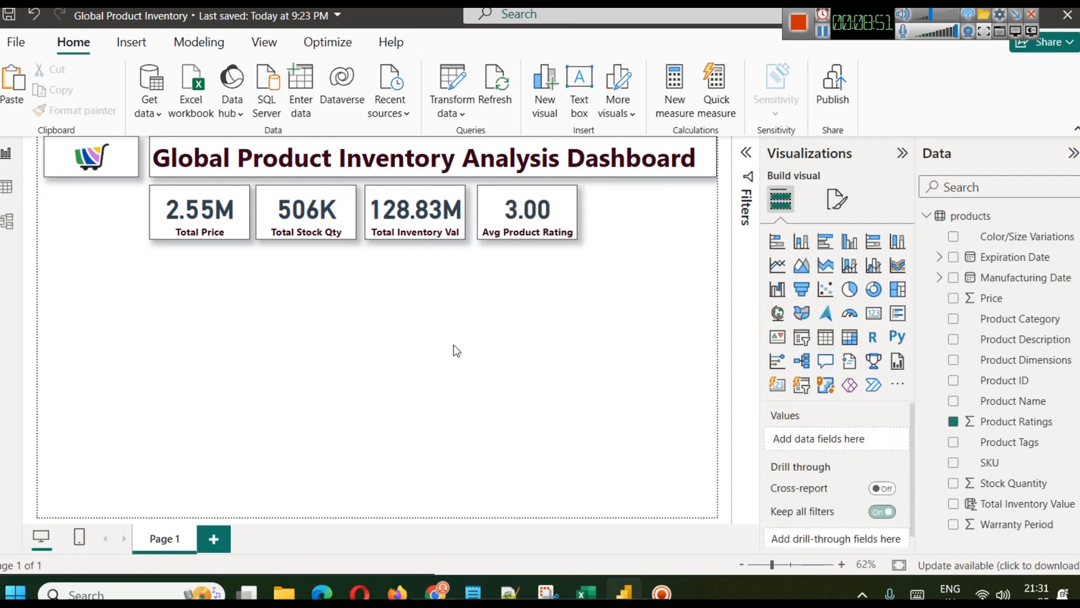
pyautogui.click(541, 216)
pyautogui.hotkey('ctrl', 'v')
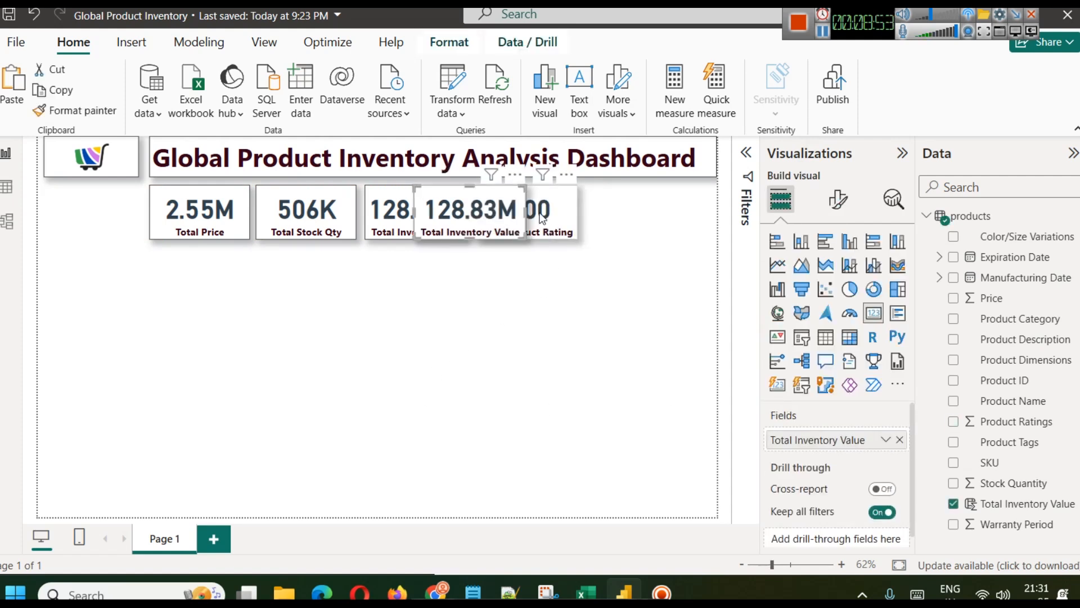
pyautogui.hotkey('ctrl', 'z')
# Step: Duplicate the Avg Product Rating card and place the copy as a fifth card at the end of the row
pyautogui.click(541, 215)
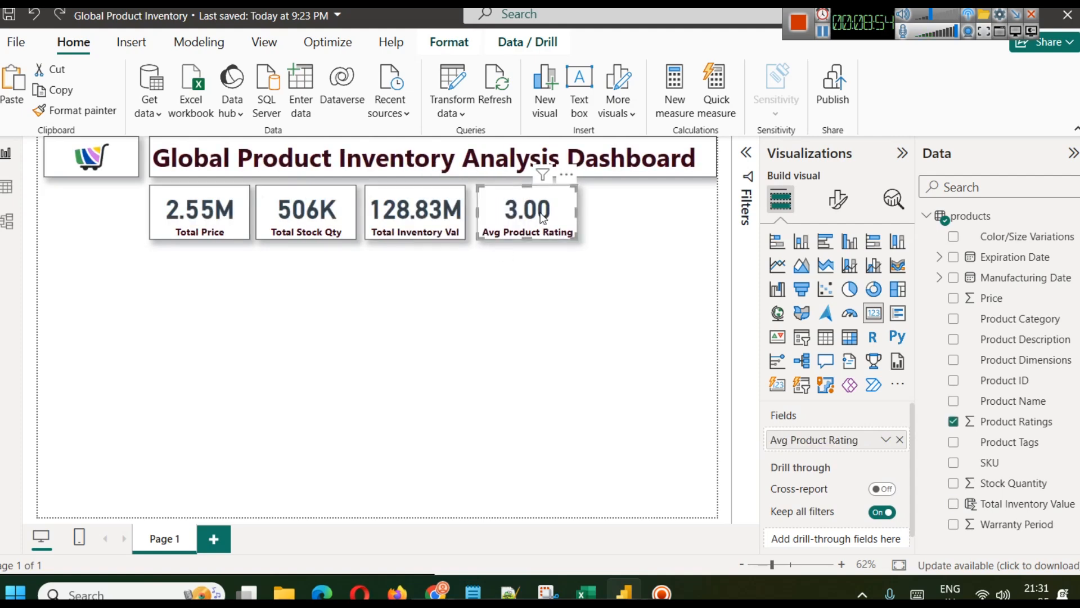
pyautogui.hotkey('ctrl', 'c')
pyautogui.hotkey('ctrl', 'v')
pyautogui.moveTo(568, 216)
pyautogui.mouseDown()
pyautogui.moveTo(652, 210)
pyautogui.moveTo(566, 214)
pyautogui.mouseUp()
# Step: Adjust the Total Inventory Val card and the first Avg Product Rating card to spread the five-card row, then select the fifth card
pyautogui.moveTo(460, 211); pyautogui.dragTo(444, 212)
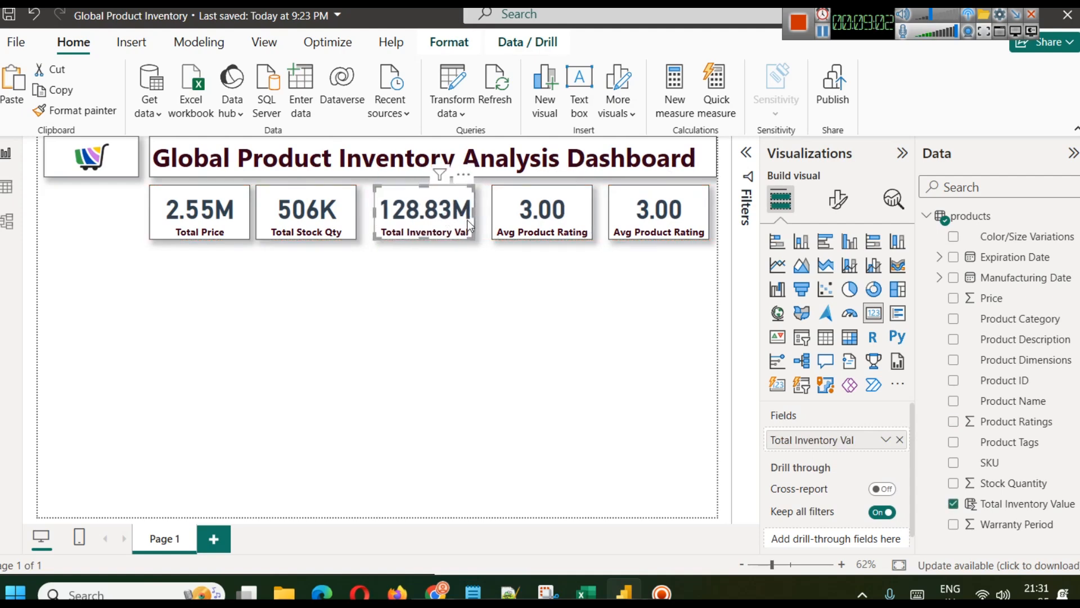
pyautogui.moveTo(558, 221); pyautogui.dragTo(556, 221)
pyautogui.click(655, 225)
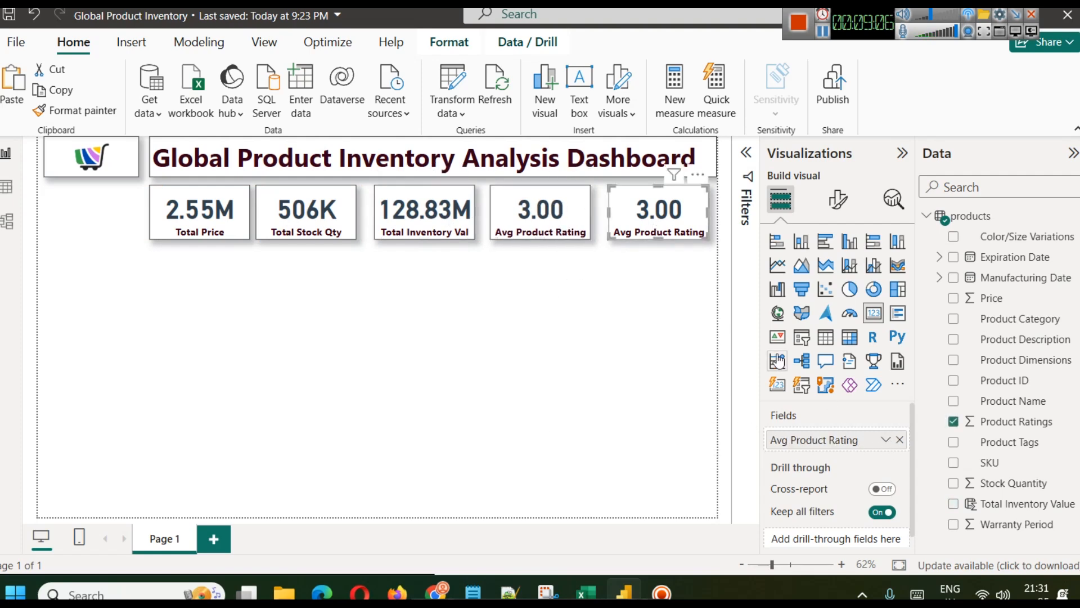
# Step: Replace the fifth card's field with Total Inventory Value and set its aggregation to Average
pyautogui.click(900, 439)
pyautogui.moveTo(1012, 503); pyautogui.dragTo(861, 441)
pyautogui.click(886, 439)
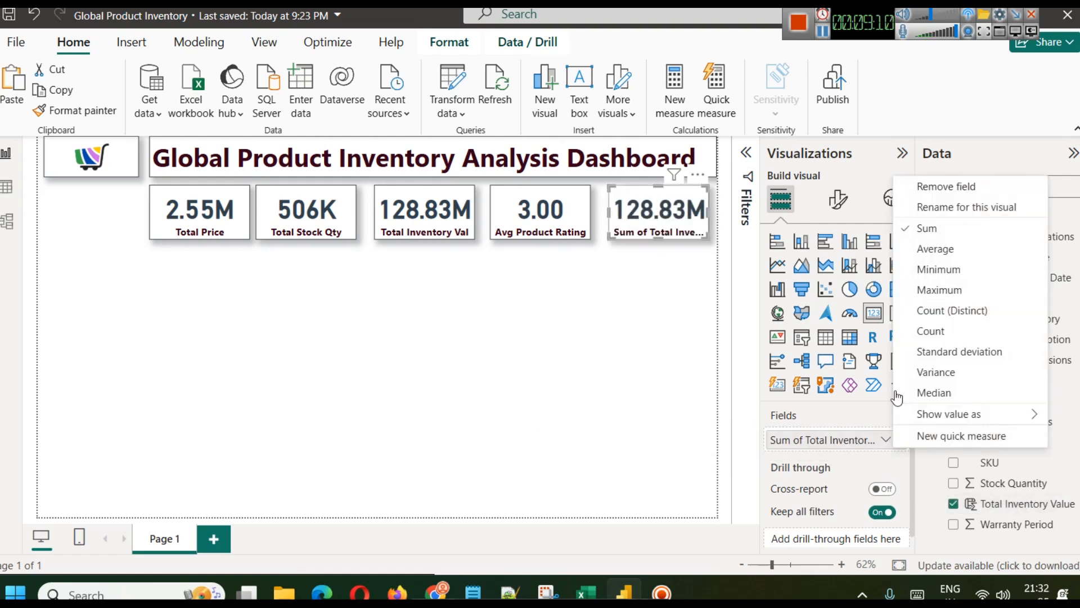
pyautogui.click(932, 250)
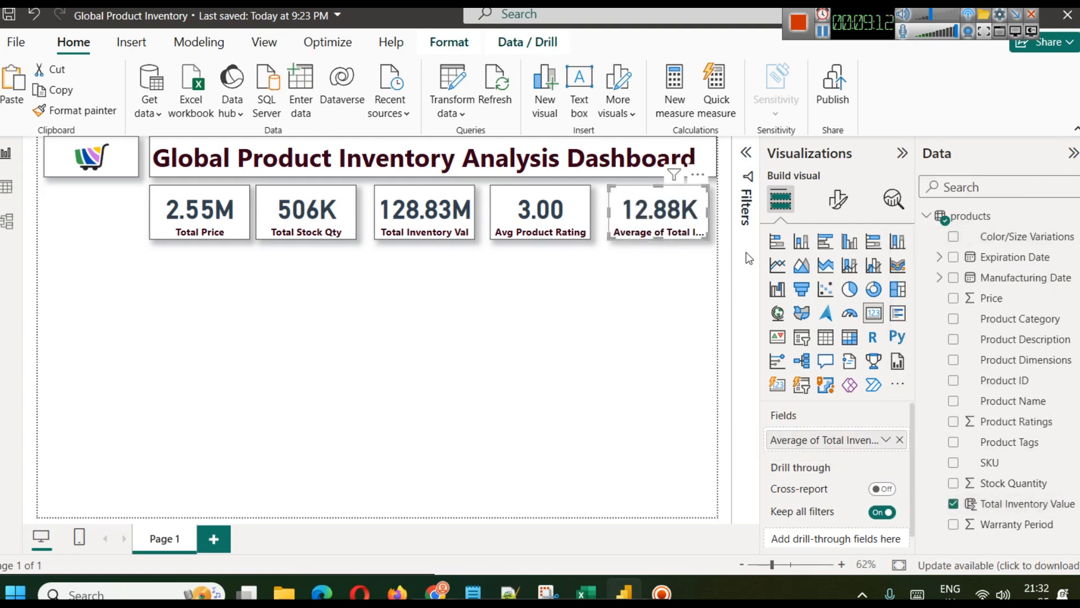
# Step: Rename the fifth card's field for this visual to Avg Inventory Value
pyautogui.click(837, 198)
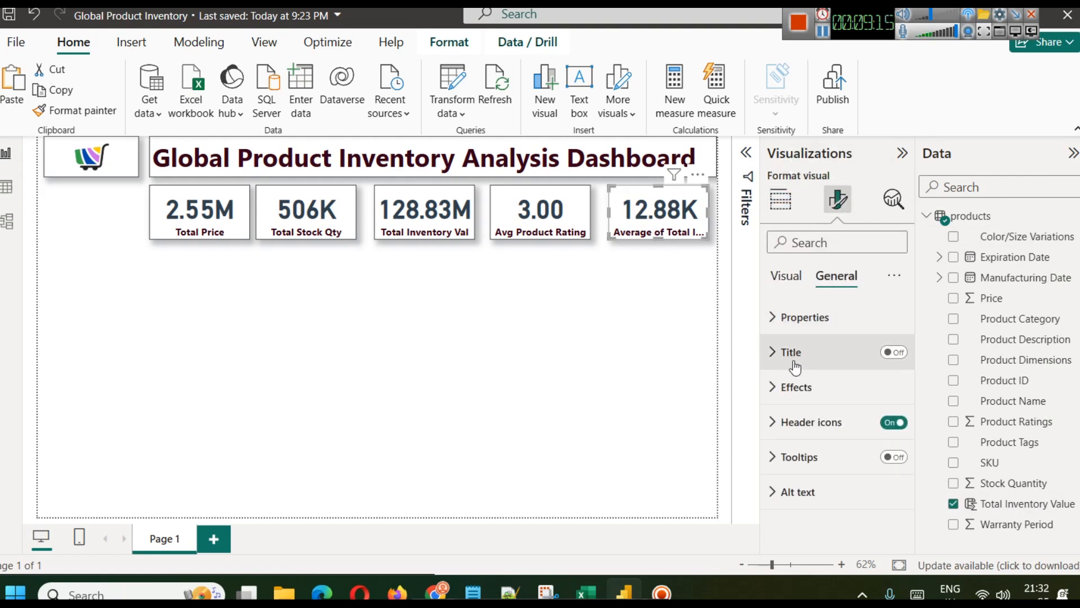
pyautogui.click(794, 363)
pyautogui.click(796, 356)
pyautogui.click(787, 281)
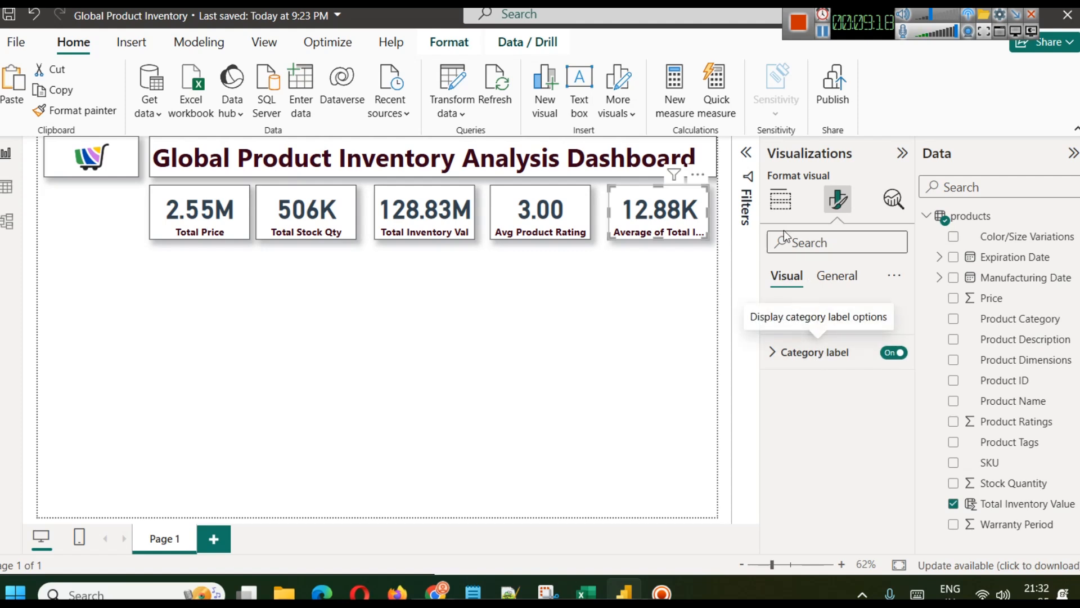
pyautogui.click(780, 199)
pyautogui.click(886, 440)
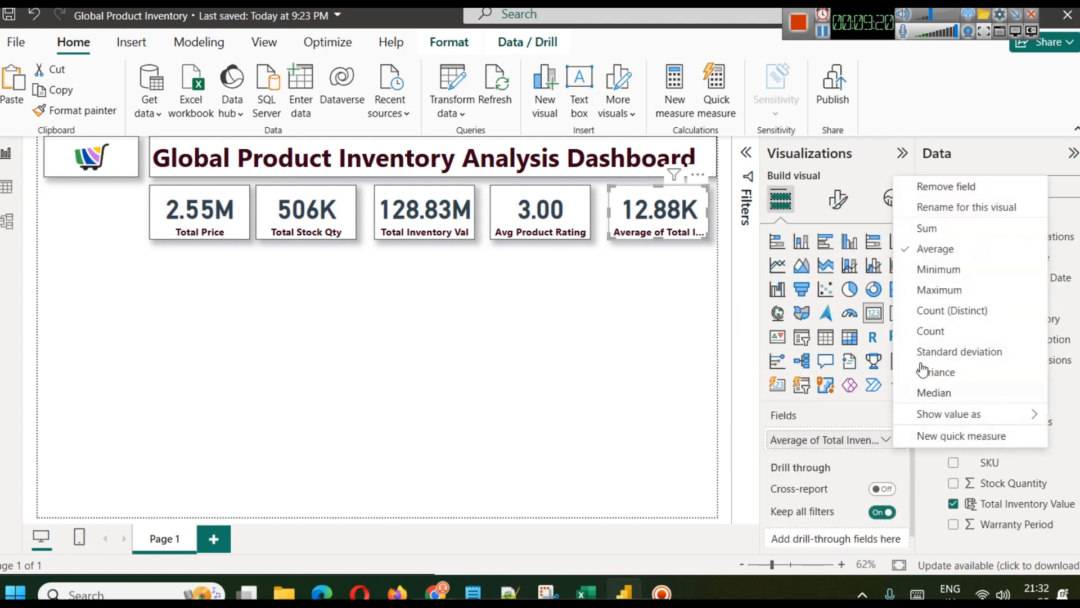
pyautogui.click(950, 208)
pyautogui.write('Avg')
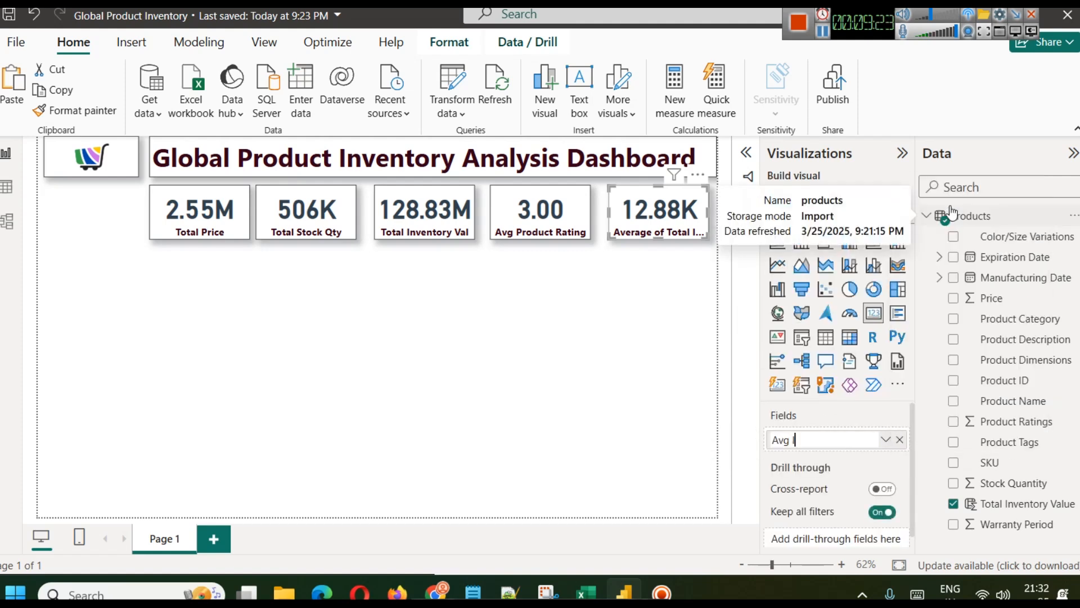
pyautogui.write(' Inventory Value')
pyautogui.press('Return')
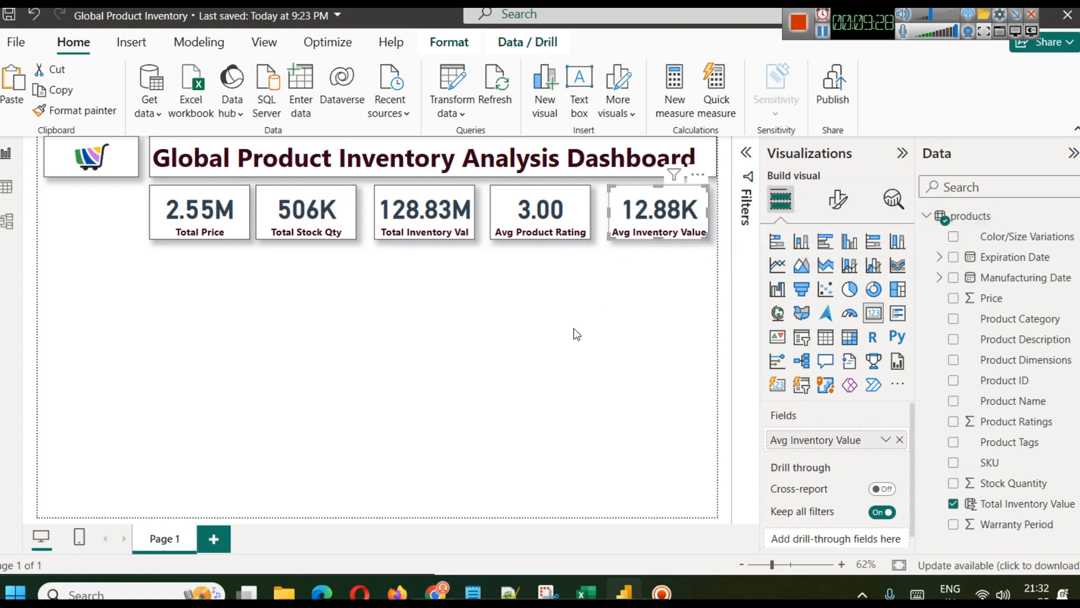
pyautogui.click(579, 334)
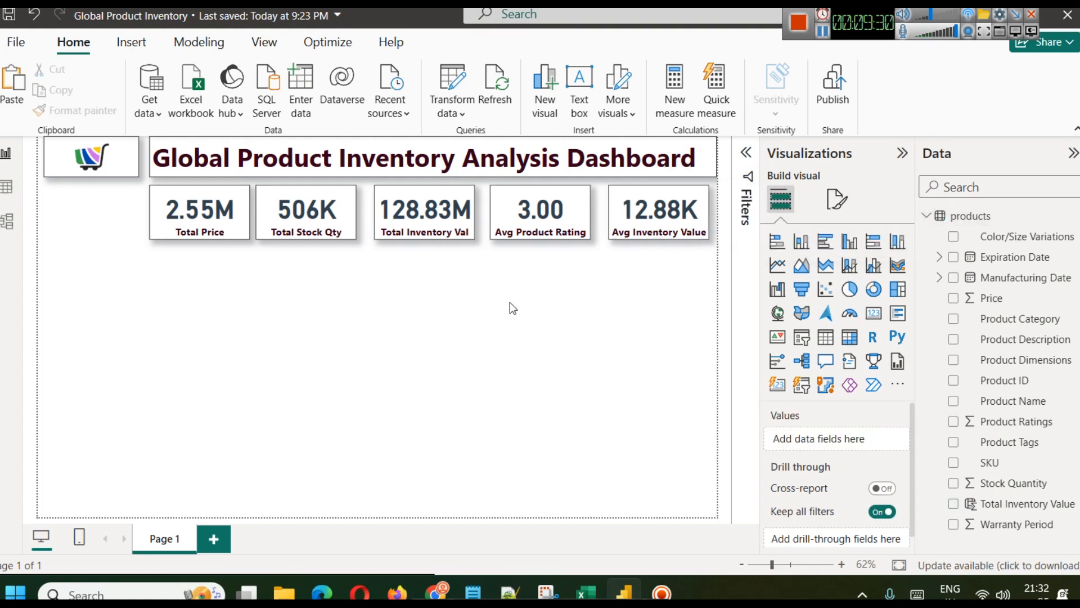
# Step: Nudge the last four KPI cards so the row ends at the title box's edge with even gaps, and save the report
pyautogui.click(668, 210)
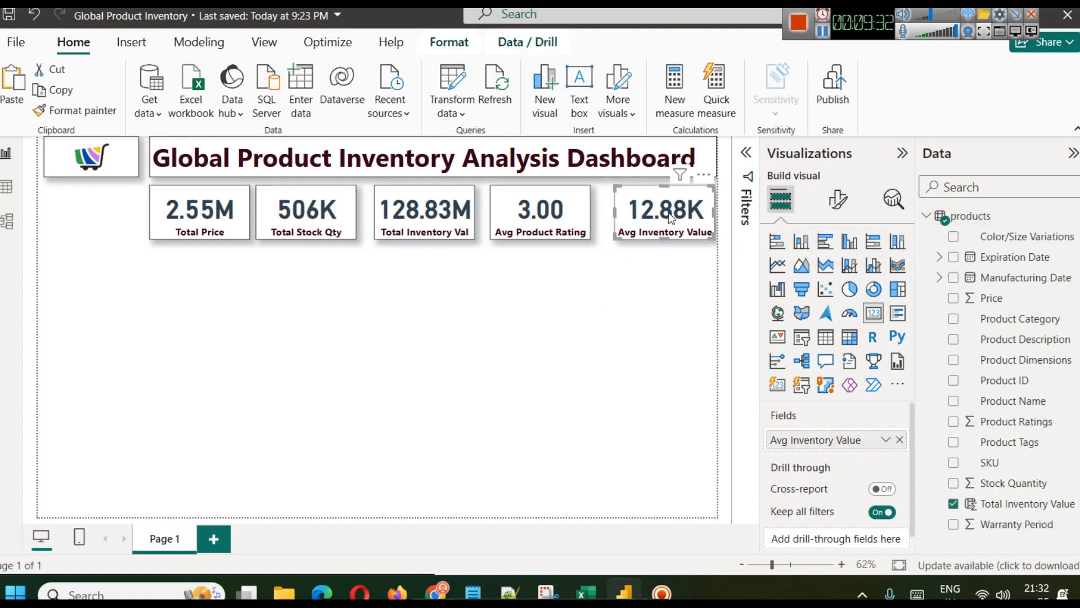
pyautogui.click(524, 227)
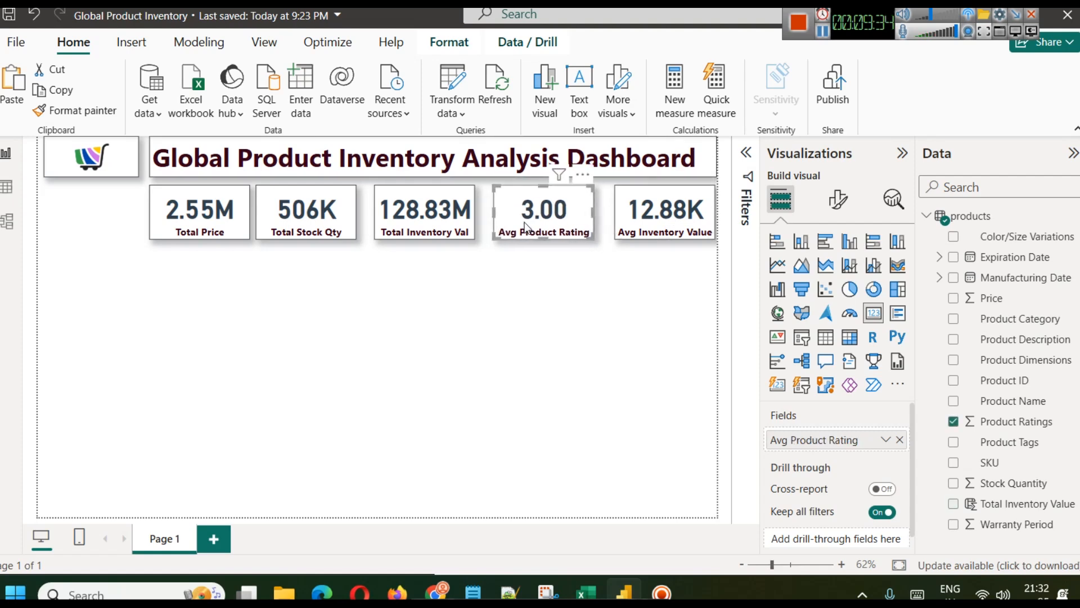
pyautogui.click(419, 222)
pyautogui.click(325, 216)
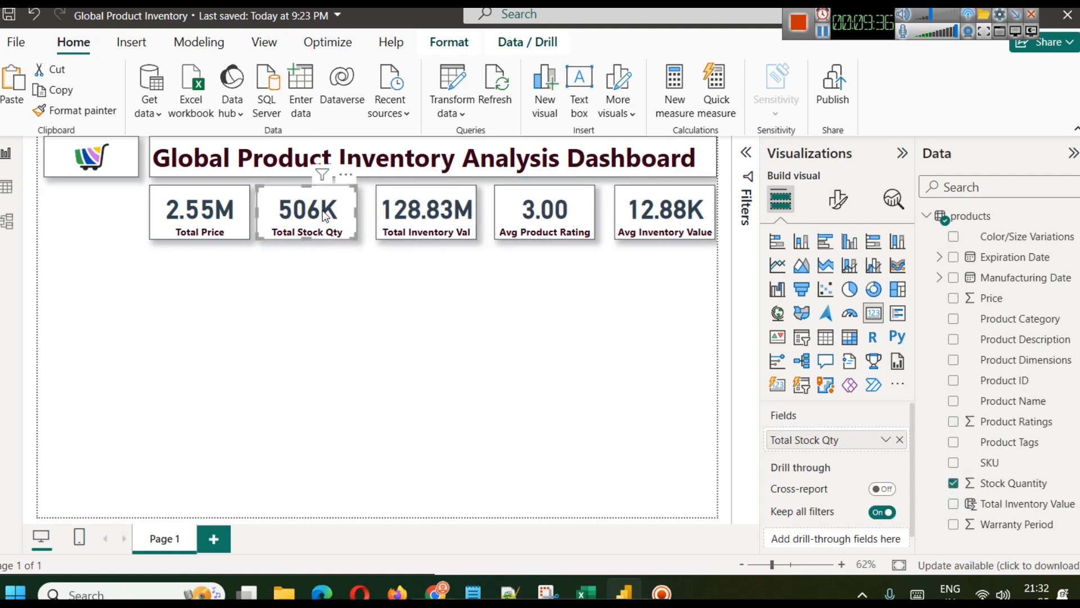
pyautogui.click(384, 388)
pyautogui.hotkey('ctrl', 's')
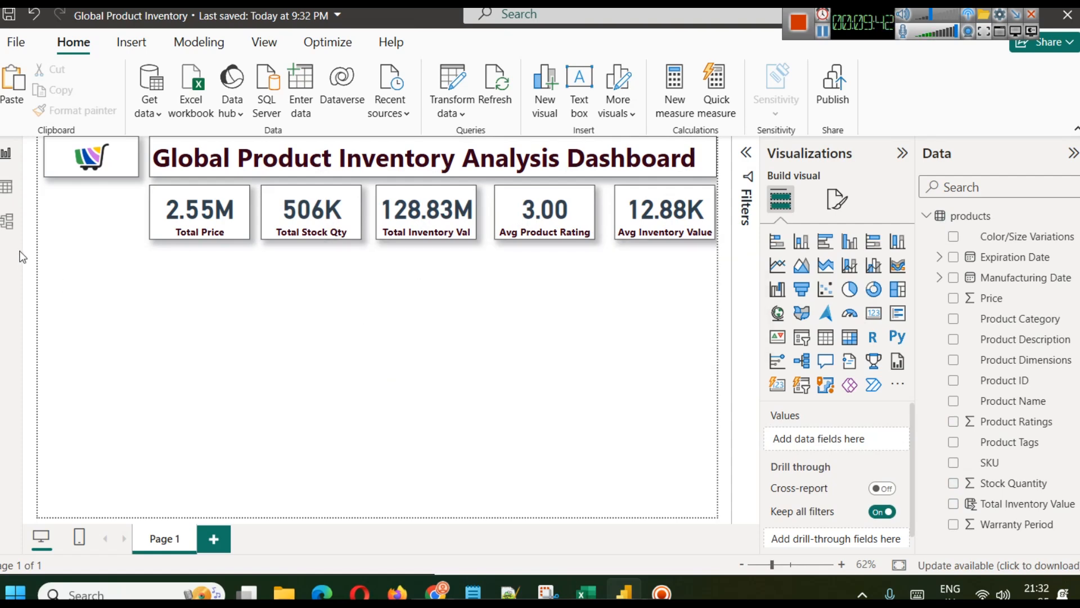
# Step: Review the products table's columns, and add a Product Category slicer below the logo, matching the KPI cards' height
pyautogui.click(6, 186)
pyautogui.moveTo(467, 549); pyautogui.dragTo(85, 538)
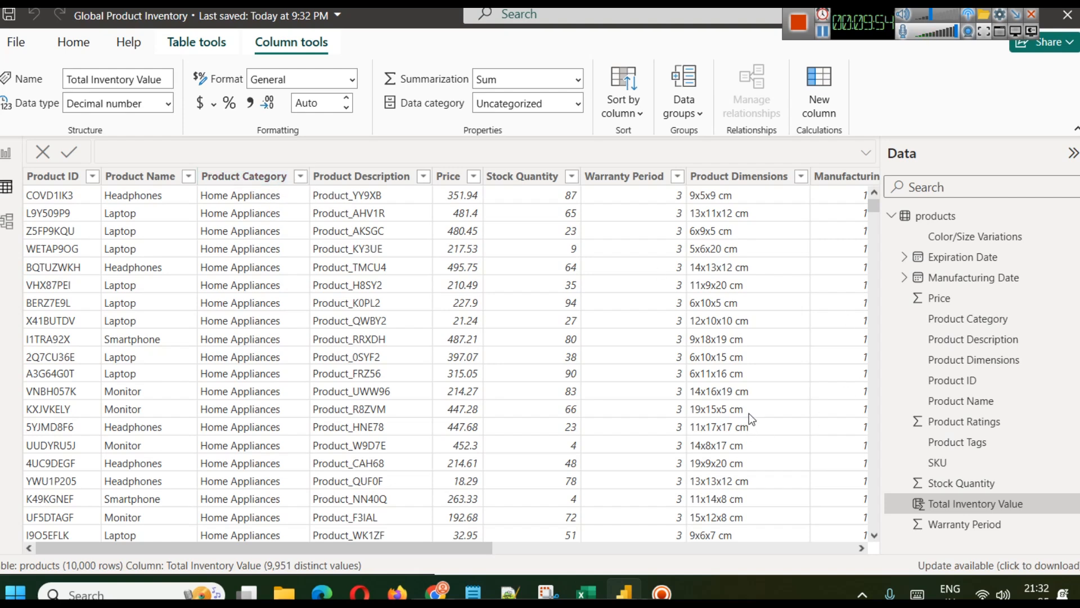
pyautogui.click(6, 153)
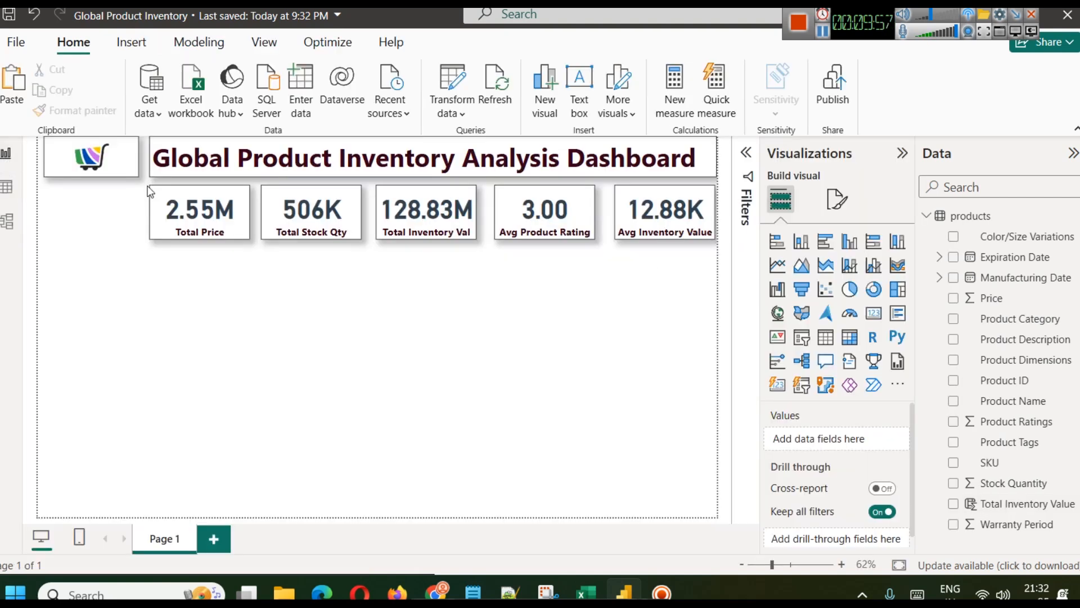
pyautogui.click(802, 337)
pyautogui.moveTo(84, 321); pyautogui.dragTo(89, 225)
pyautogui.click(143, 309)
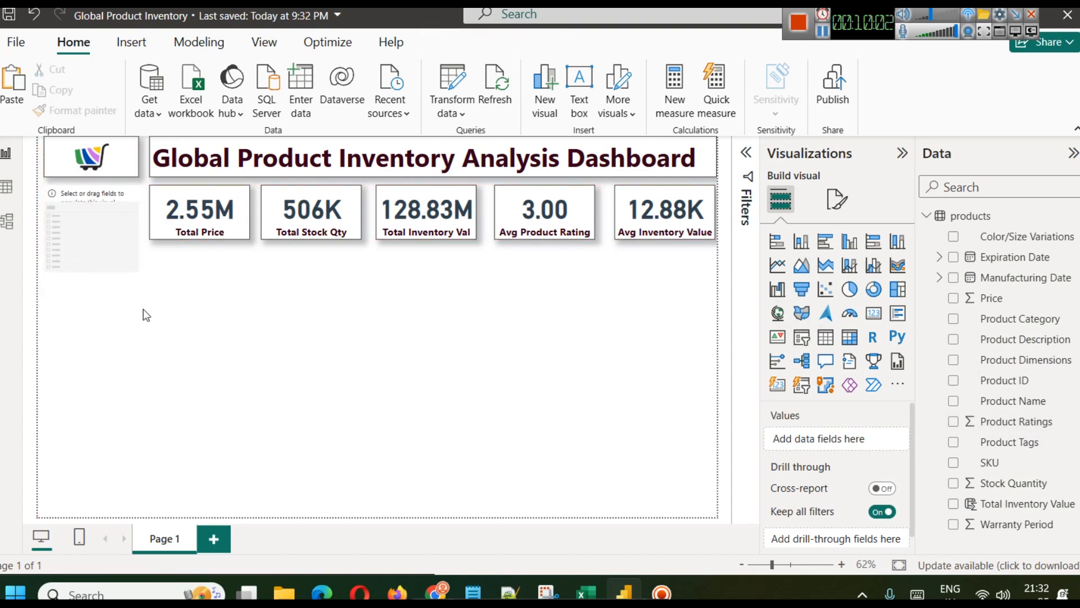
pyautogui.click(106, 240)
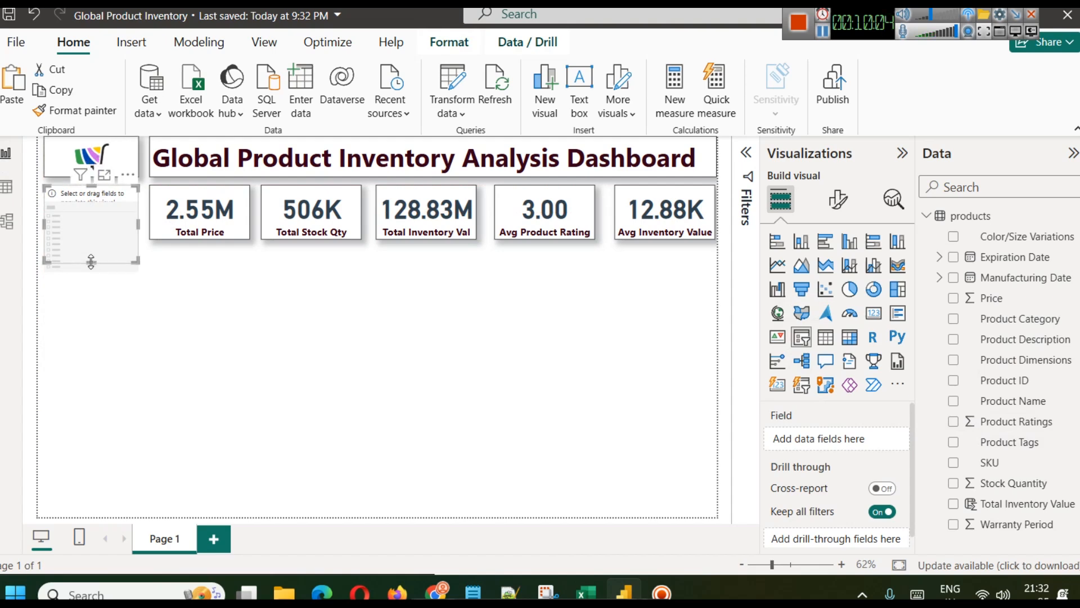
pyautogui.moveTo(95, 259); pyautogui.dragTo(92, 237)
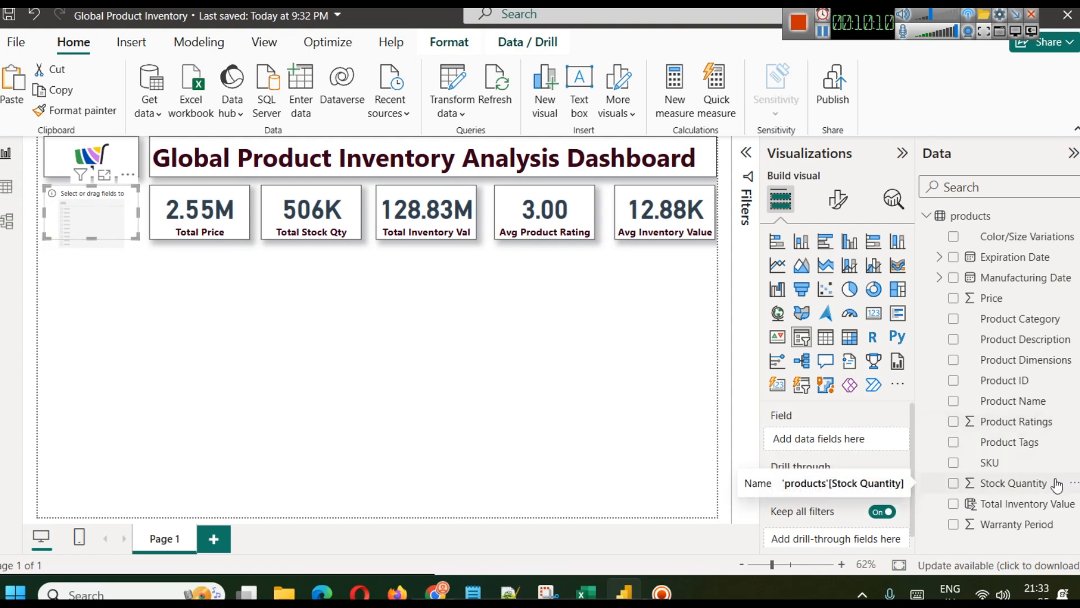
pyautogui.moveTo(1021, 321); pyautogui.dragTo(810, 444)
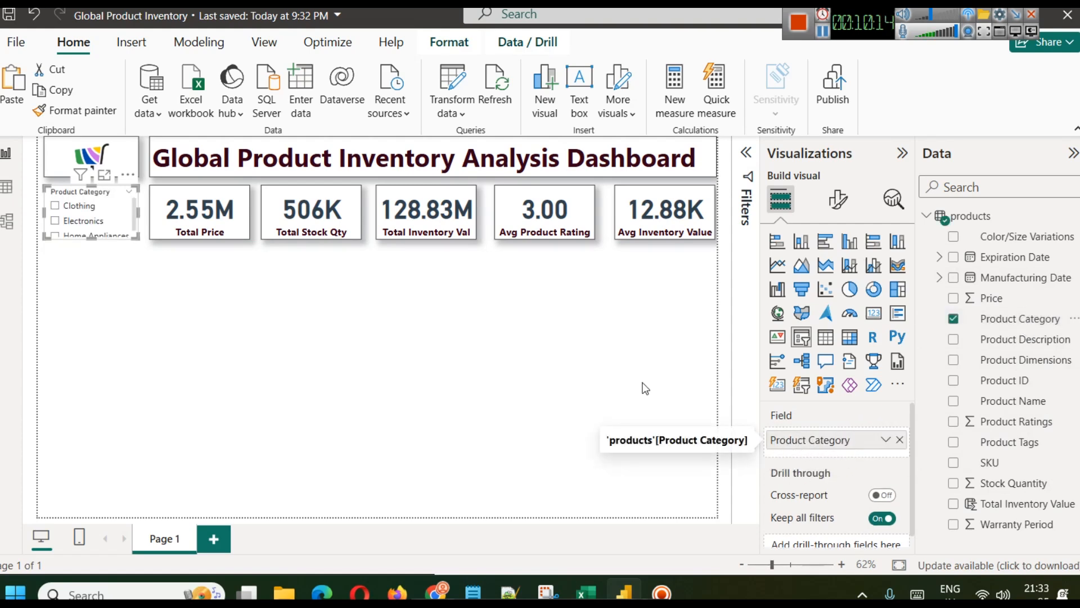
pyautogui.click(144, 263)
# Step: Copy the Total Price card's formatting onto the Product Category slicer with Format Painter
pyautogui.click(152, 187)
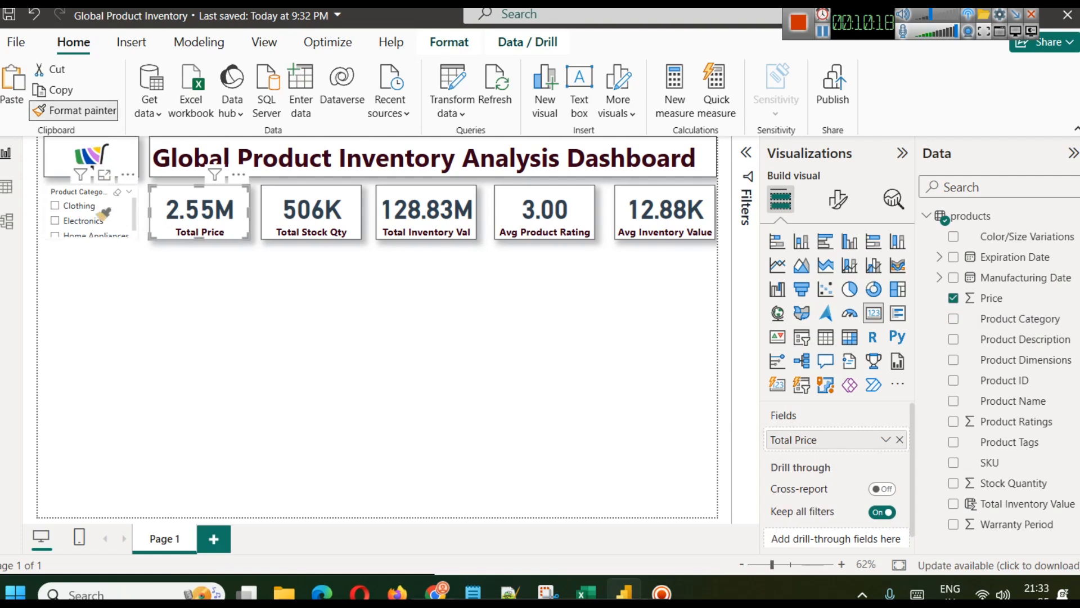
pyautogui.click(77, 208)
pyautogui.click(77, 209)
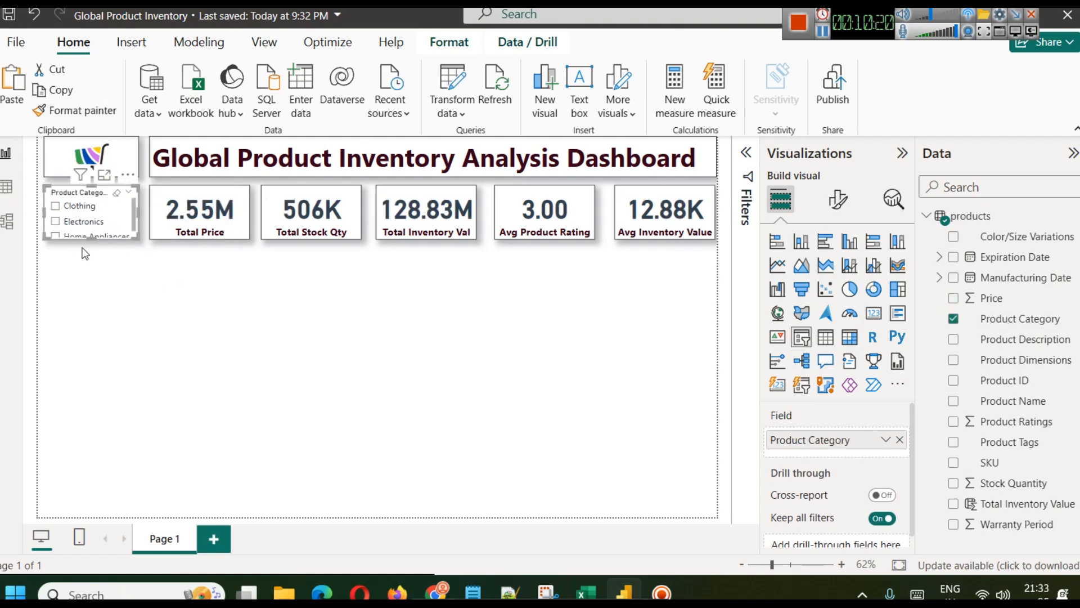
pyautogui.click(139, 349)
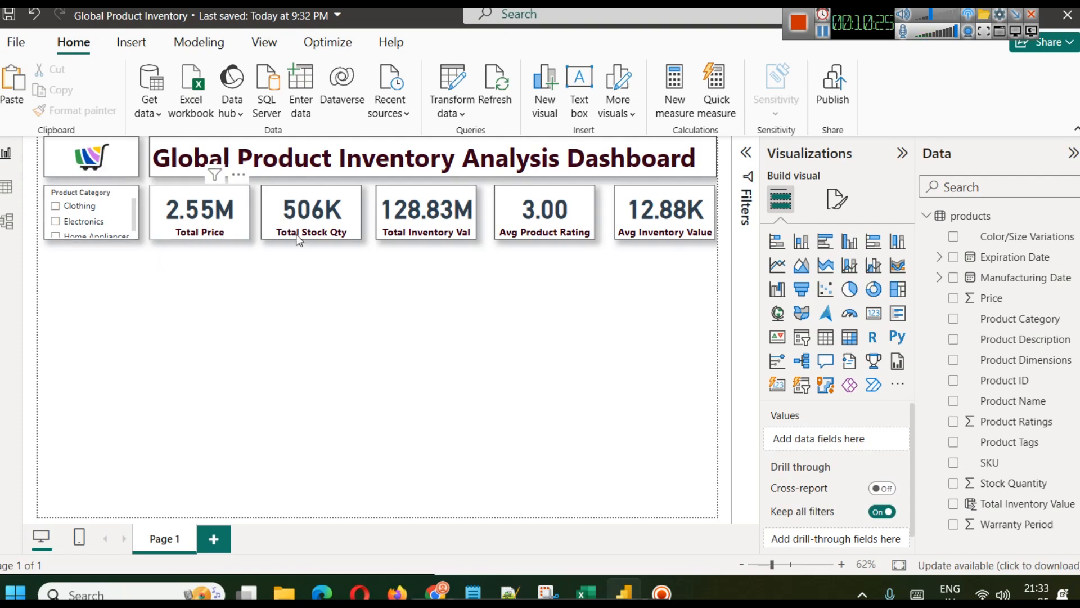
# Step: Change the Product Category slicer's style to Dropdown and check its list of categories
pyautogui.click(134, 202)
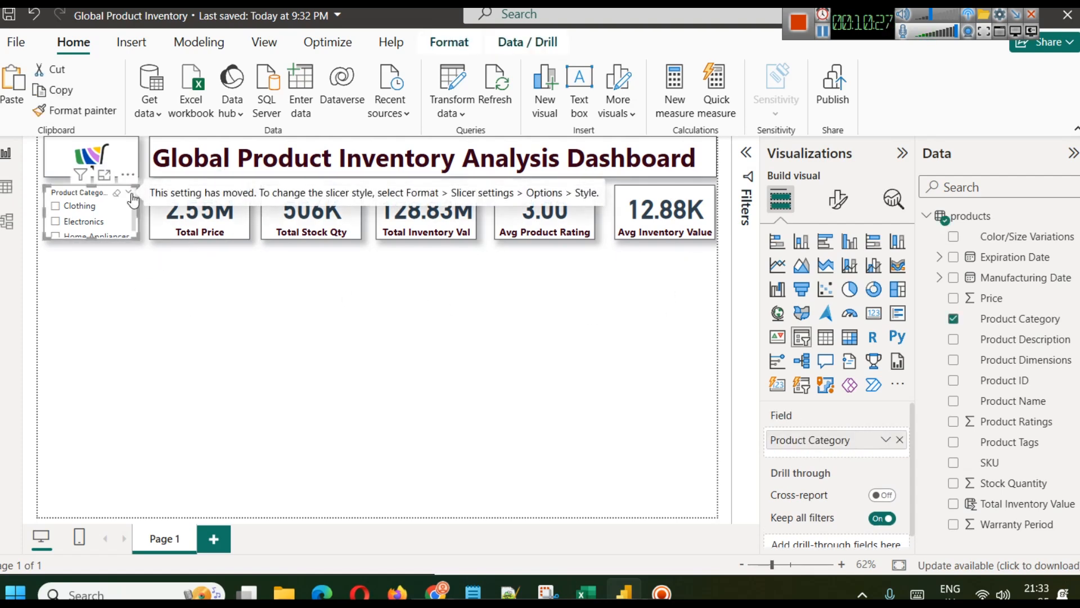
pyautogui.click(837, 199)
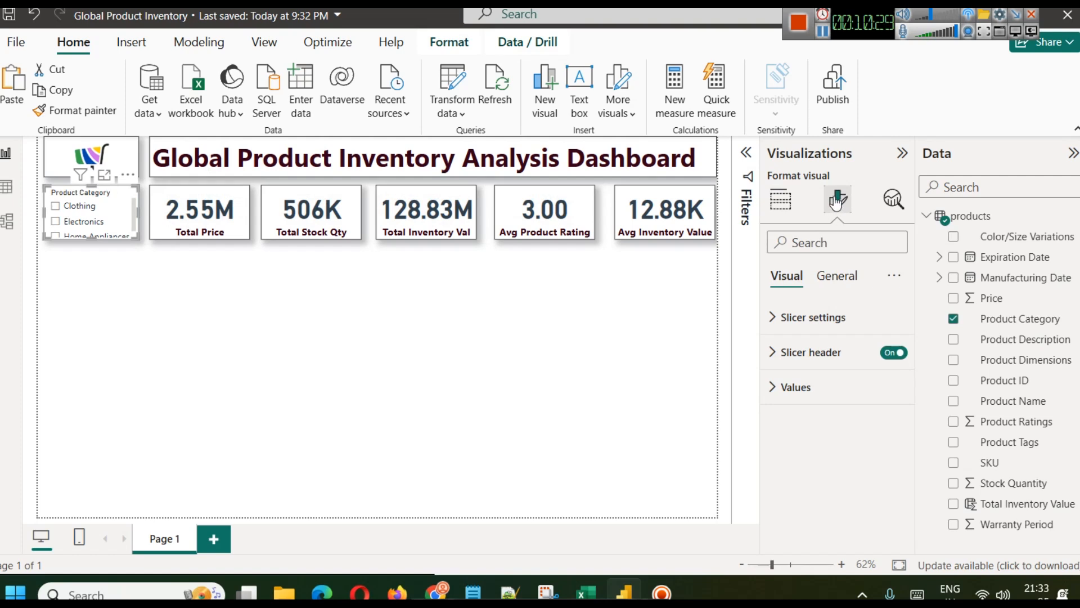
pyautogui.click(831, 316)
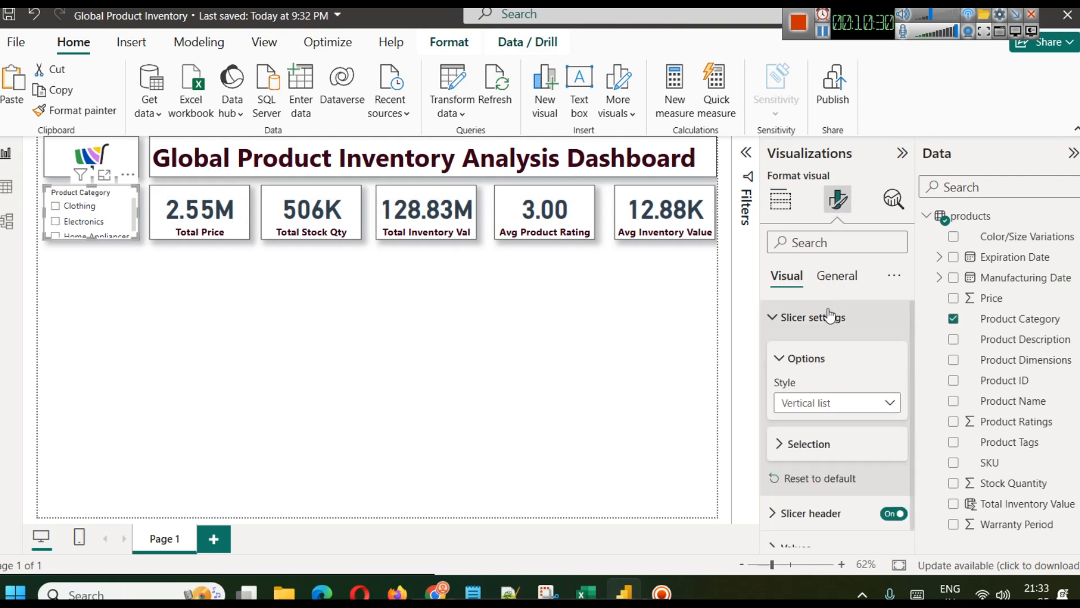
pyautogui.click(833, 409)
pyautogui.click(828, 463)
pyautogui.click(315, 392)
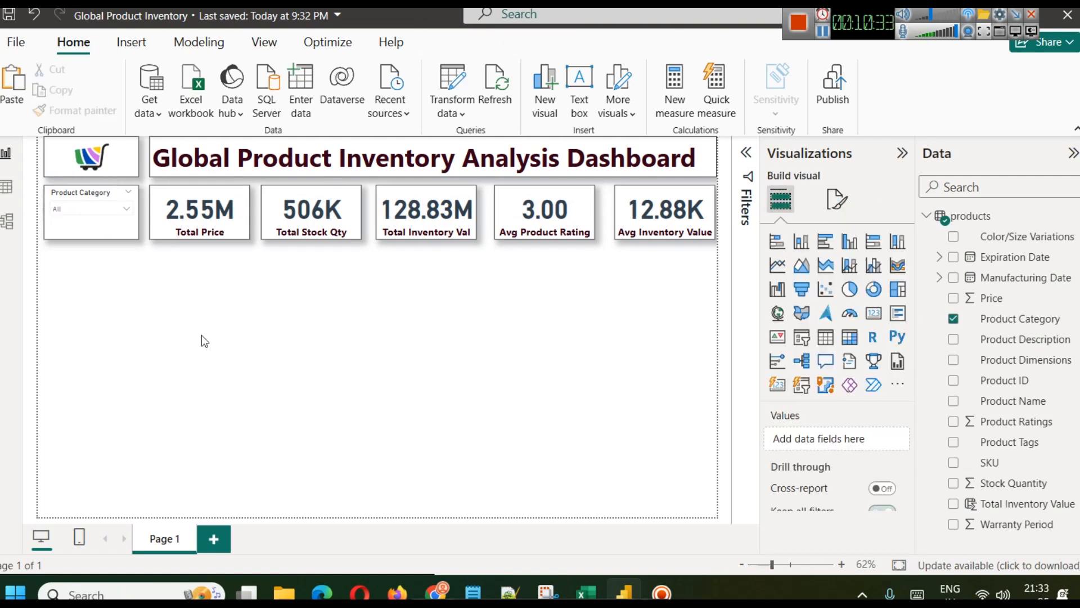
pyautogui.click(75, 209)
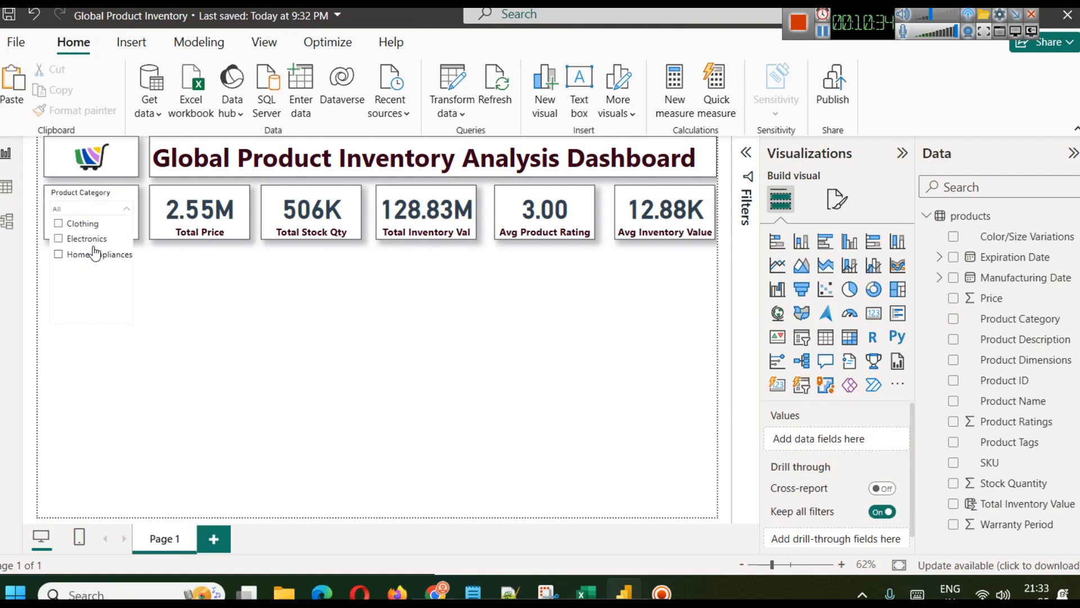
pyautogui.click(181, 308)
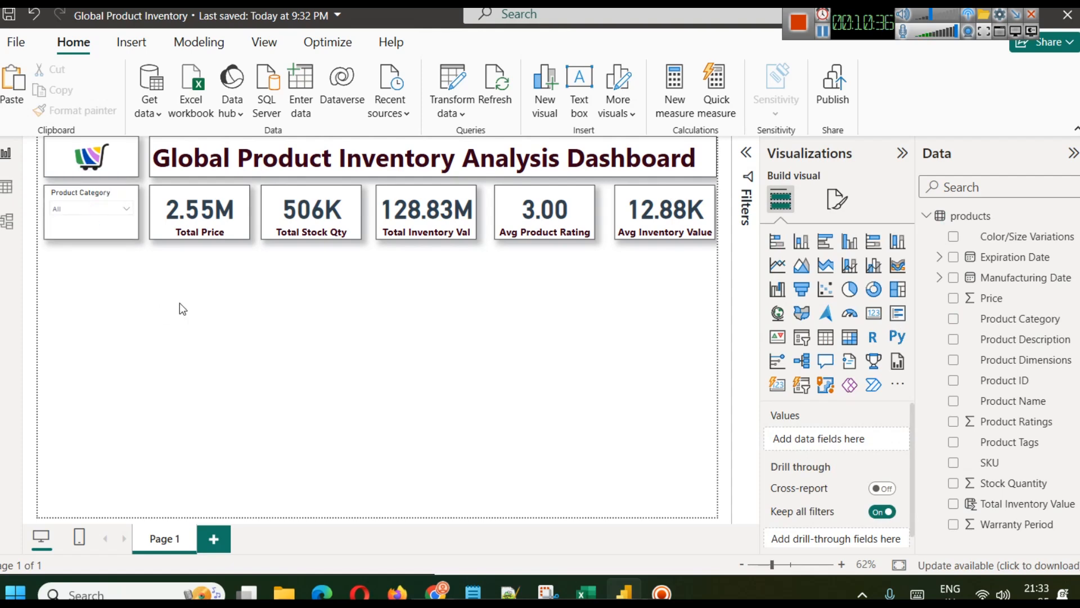
# Step: Try a shorter Product Category slicer with a duplicate of it placed directly below
pyautogui.click(91, 237)
pyautogui.moveTo(91, 240); pyautogui.dragTo(90, 231)
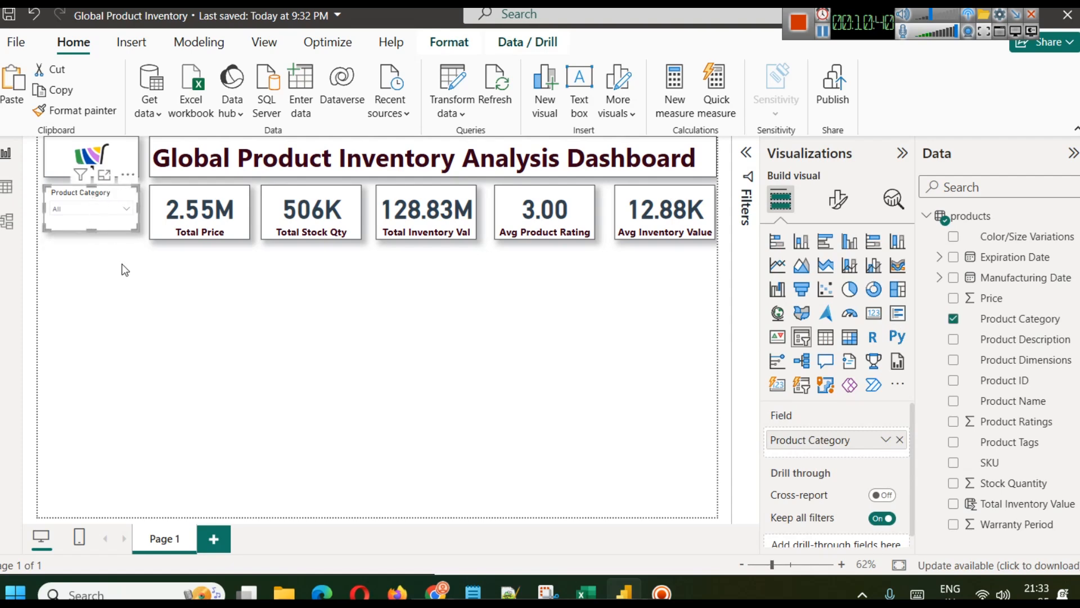
pyautogui.click(107, 257)
pyautogui.click(77, 192)
pyautogui.hotkey('ctrl', 'c')
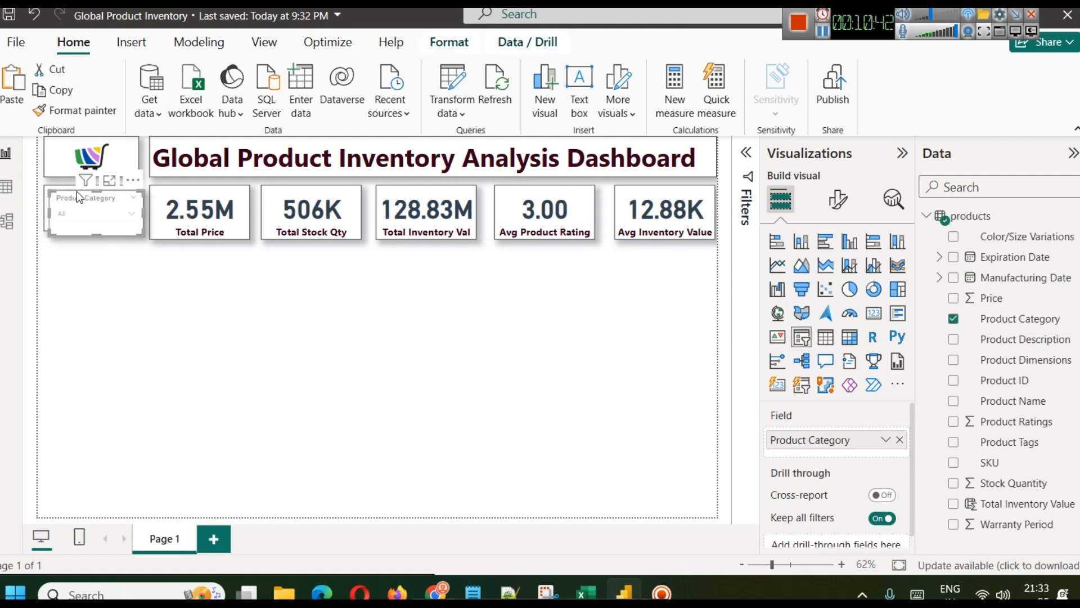
pyautogui.hotkey('ctrl', 'v')
pyautogui.moveTo(80, 248)
pyautogui.mouseDown()
pyautogui.moveTo(81, 260)
pyautogui.moveTo(89, 235)
pyautogui.mouseUp()
# Step: Return the original Product Category slicer to the KPI cards' height and delete the duplicate below it
pyautogui.click(90, 217)
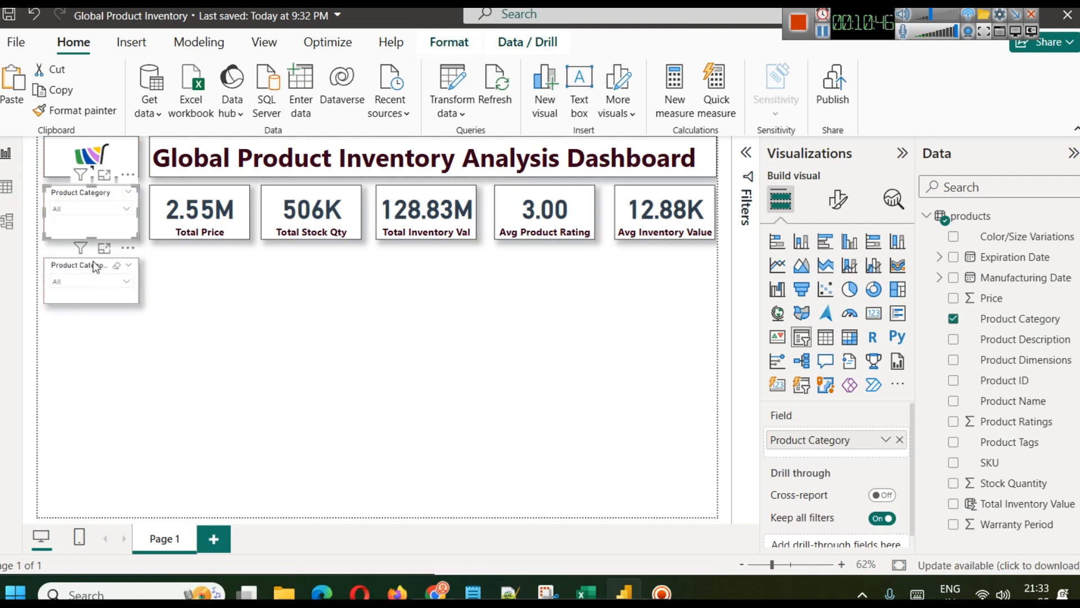
pyautogui.click(157, 299)
pyautogui.click(124, 296)
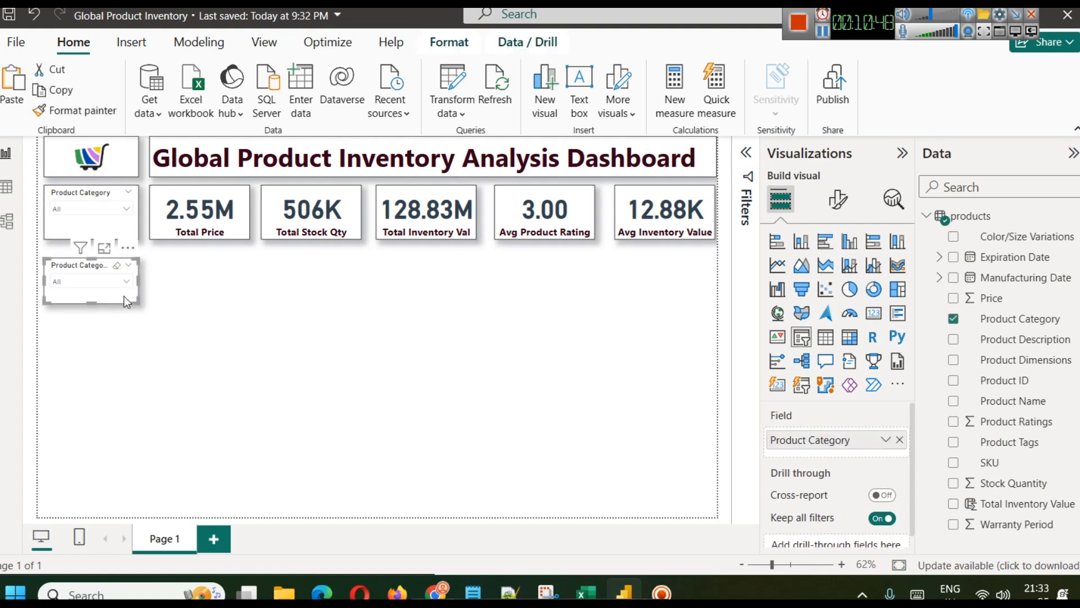
pyautogui.press('Delete')
# Step: Set the Product Category slicer's values font size to 14 and open its category list to check the text
pyautogui.click(106, 234)
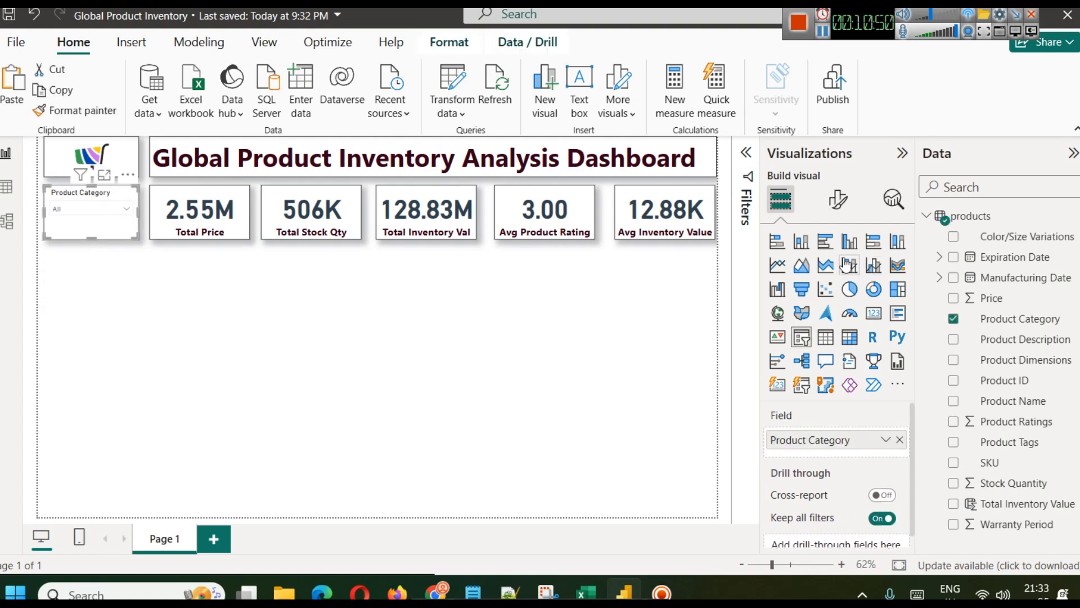
pyautogui.click(837, 198)
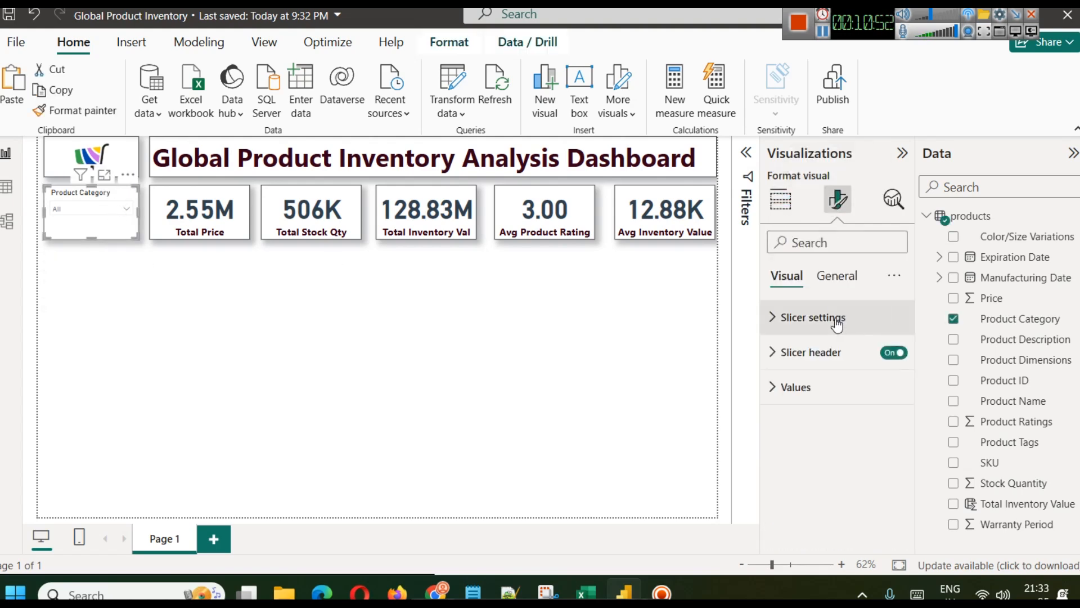
pyautogui.click(822, 317)
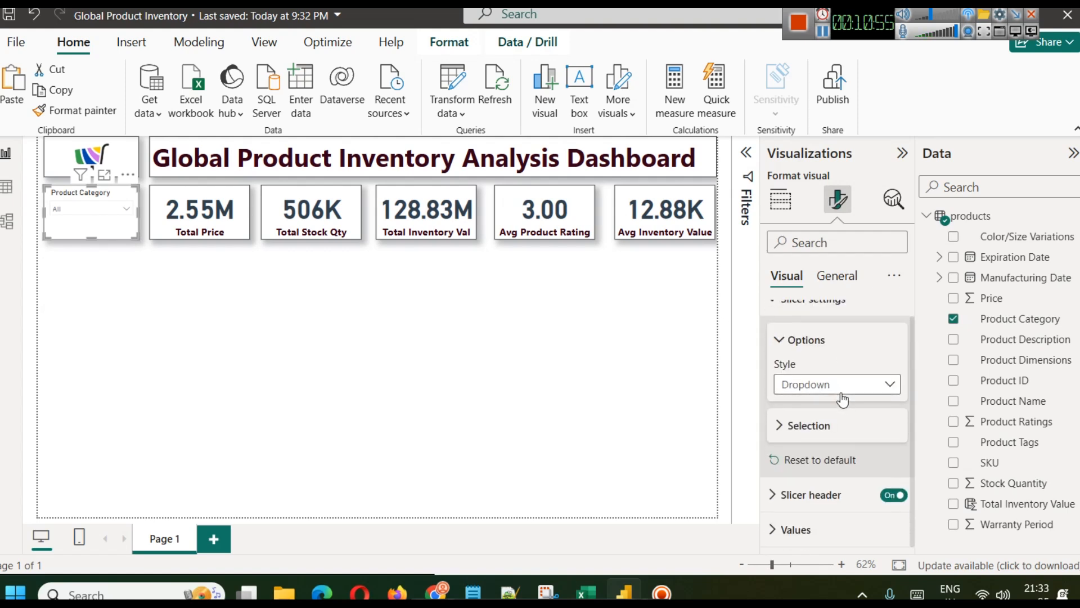
pyautogui.click(785, 531)
pyautogui.click(894, 441)
pyautogui.click(894, 441)
pyautogui.click(90, 210)
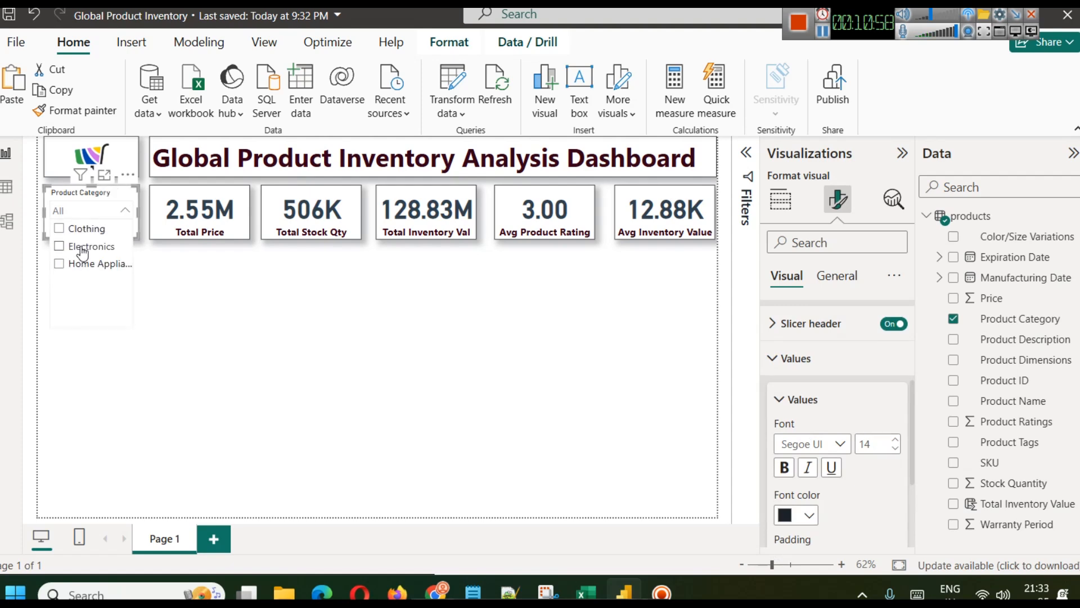
# Step: Make the Product Category slicer's values bold
pyautogui.click(204, 315)
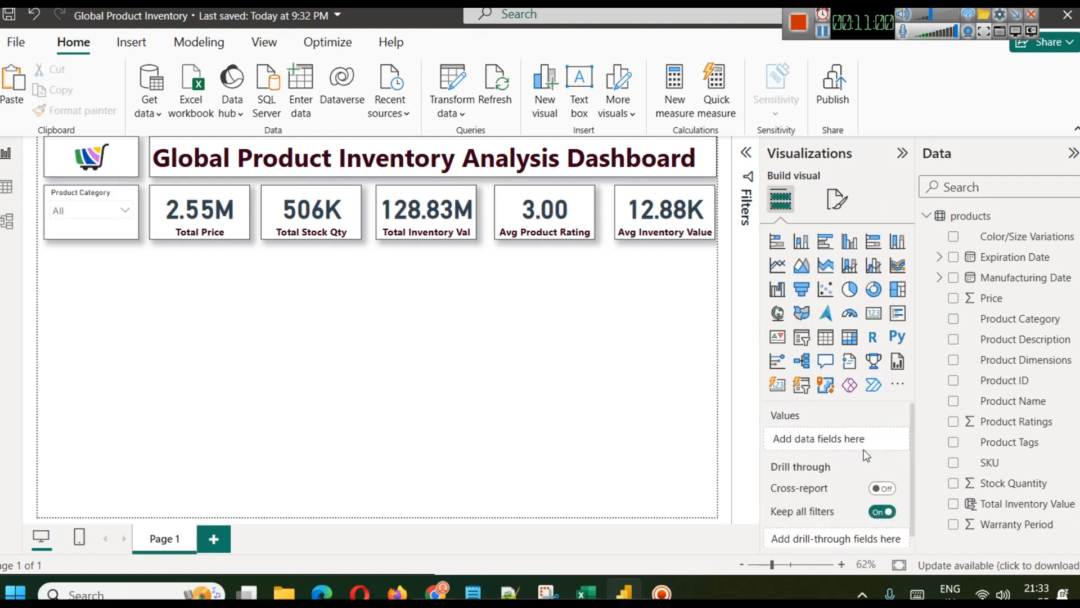
pyautogui.click(110, 233)
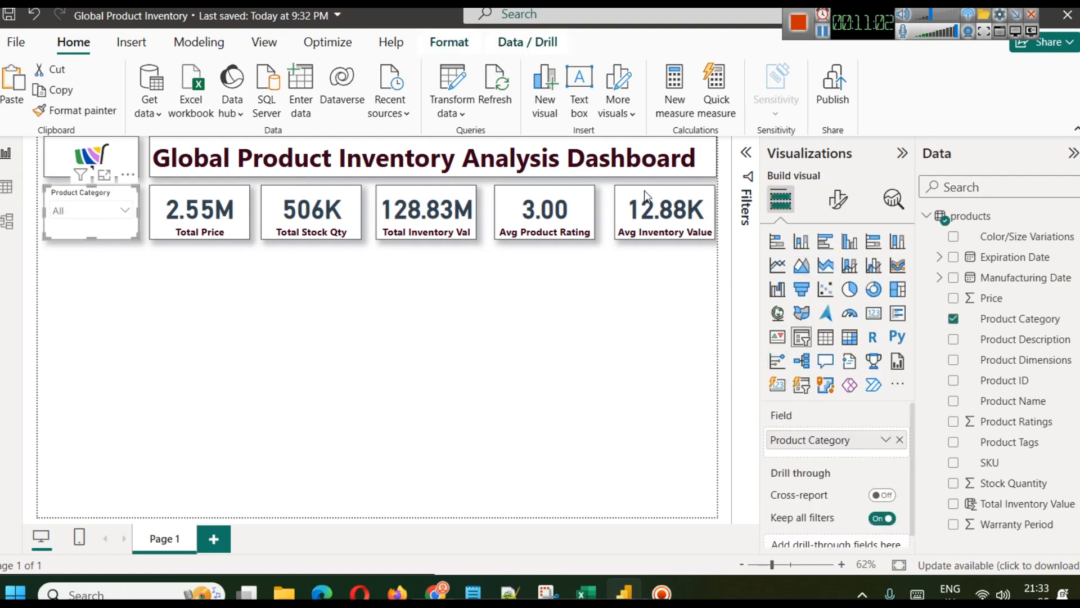
pyautogui.click(837, 200)
pyautogui.click(821, 387)
pyautogui.scroll(-3, 825, 452)
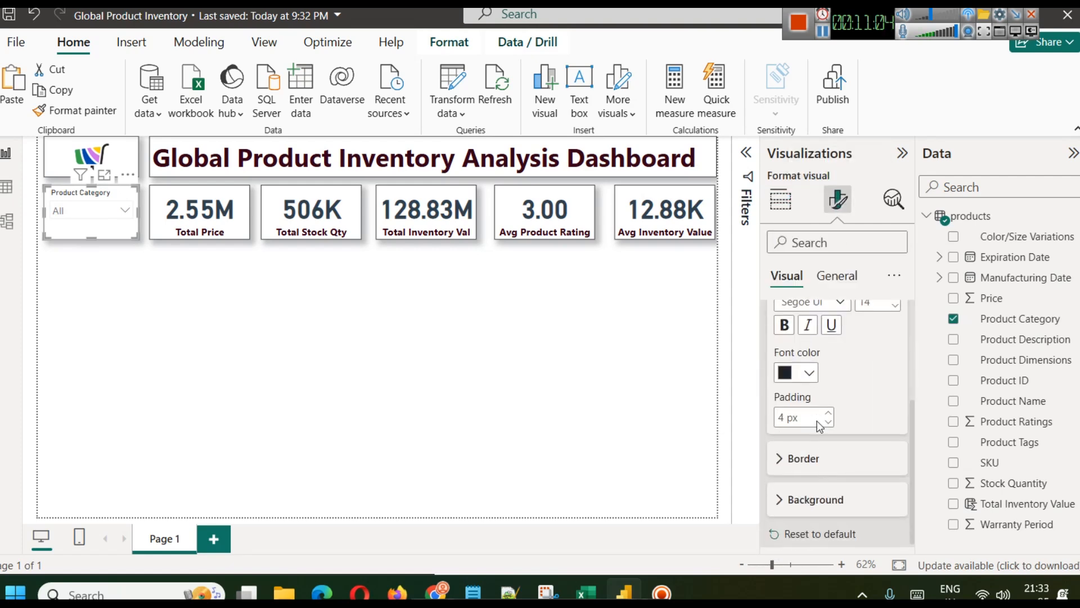
pyautogui.click(784, 324)
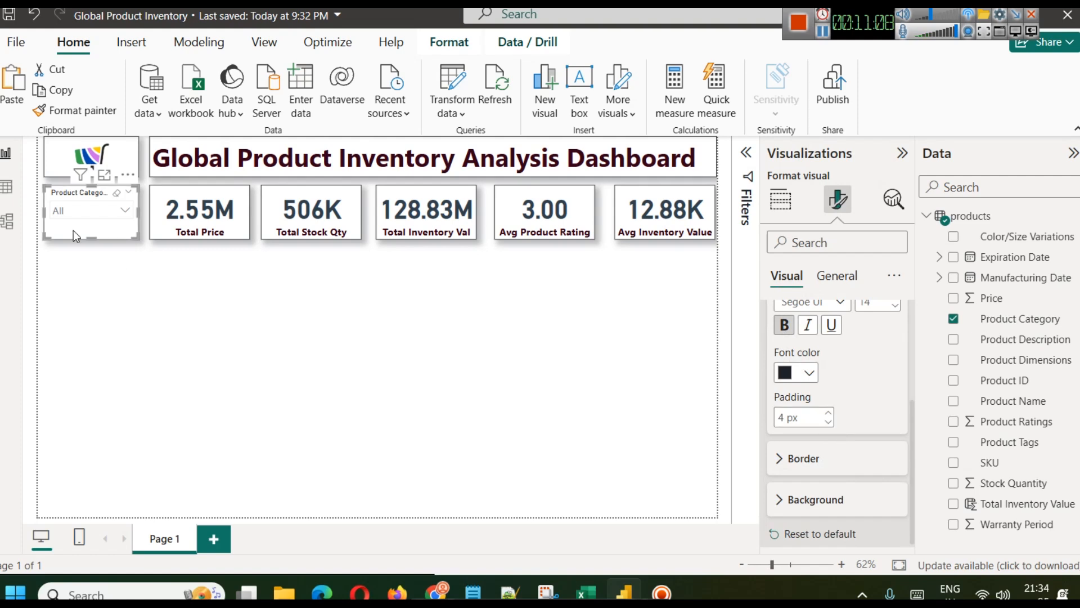
# Step: Set the padding of the Product Category slicer's values to 6 px and check the spacing in its category list
pyautogui.click(74, 206)
pyautogui.click(827, 417)
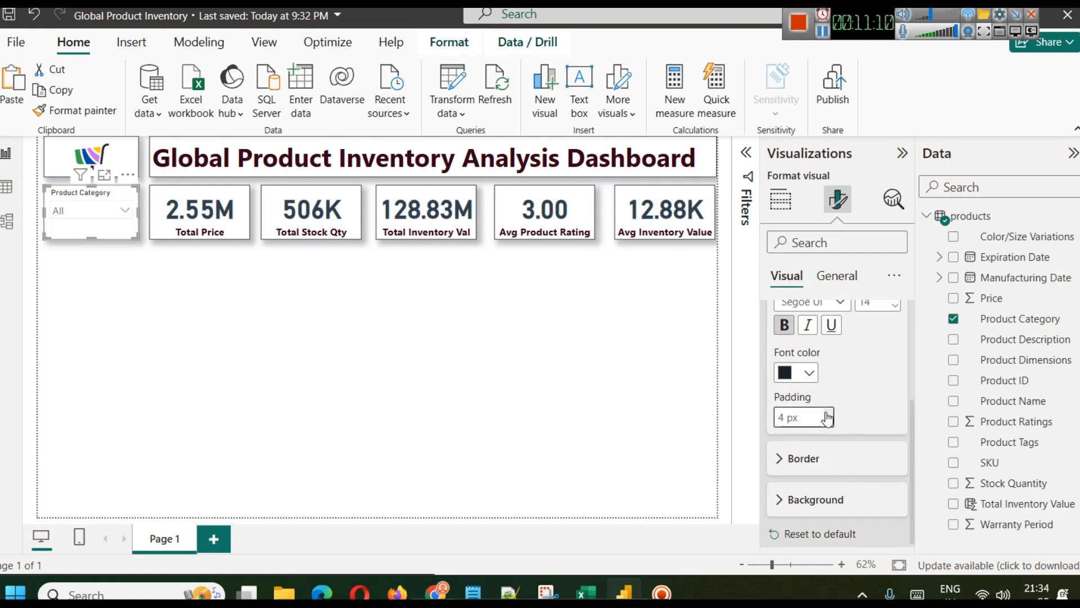
pyautogui.click(69, 209)
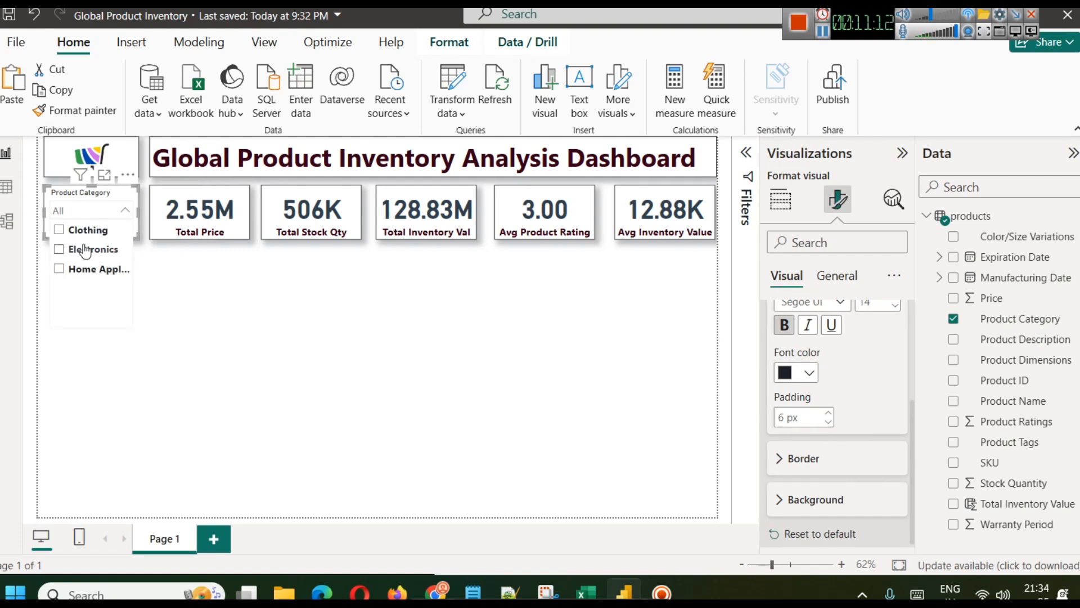
pyautogui.click(777, 416)
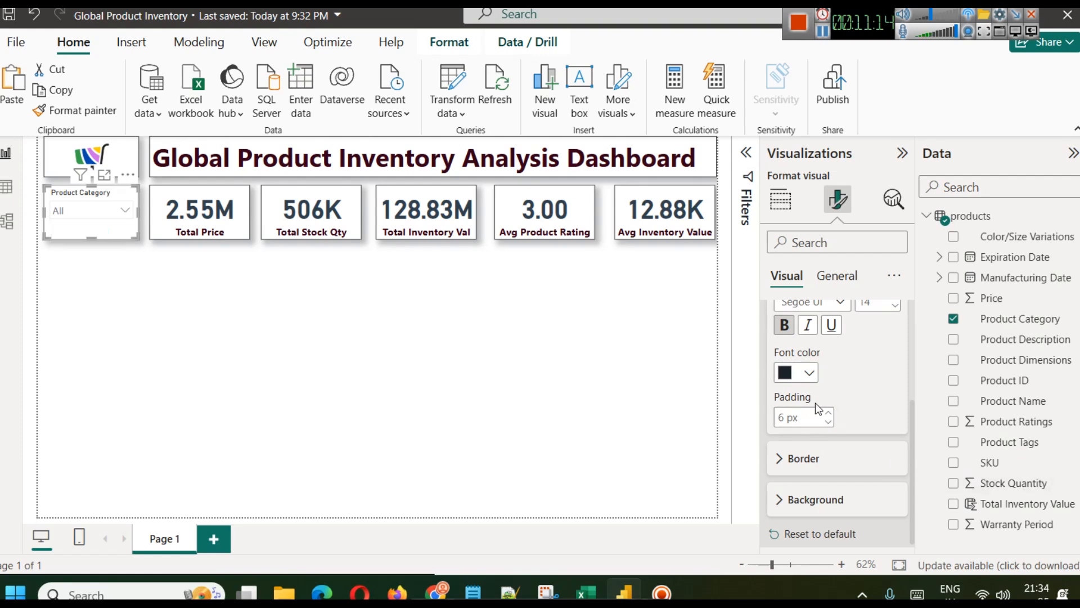
# Step: Change the font color of the Product Category slicer's values to a dark theme shade and deselect the slicer
pyautogui.click(806, 372)
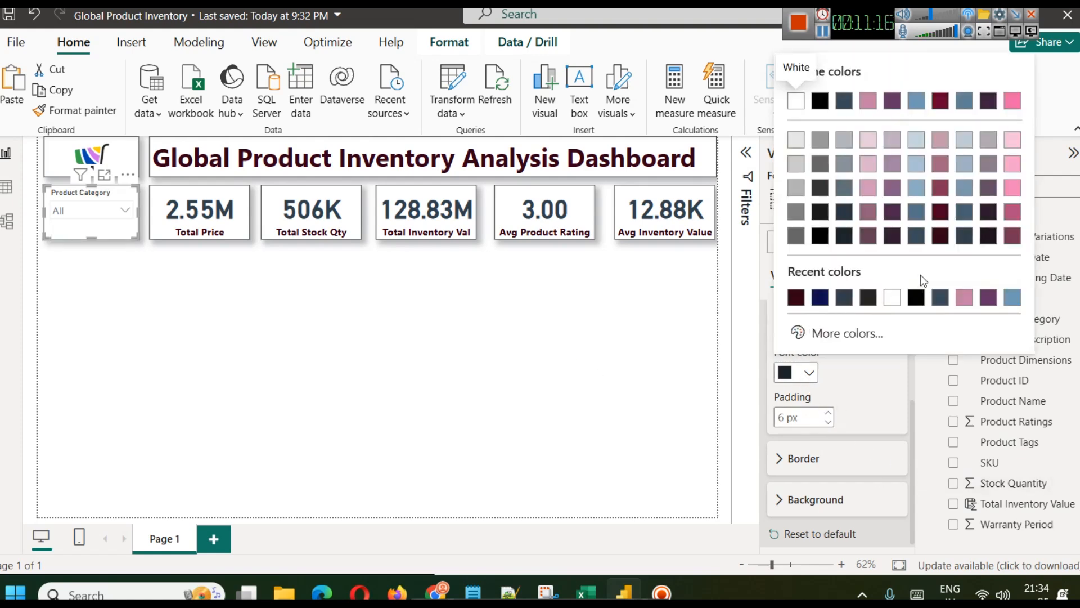
pyautogui.click(842, 239)
pyautogui.click(180, 291)
pyautogui.click(104, 217)
pyautogui.click(96, 210)
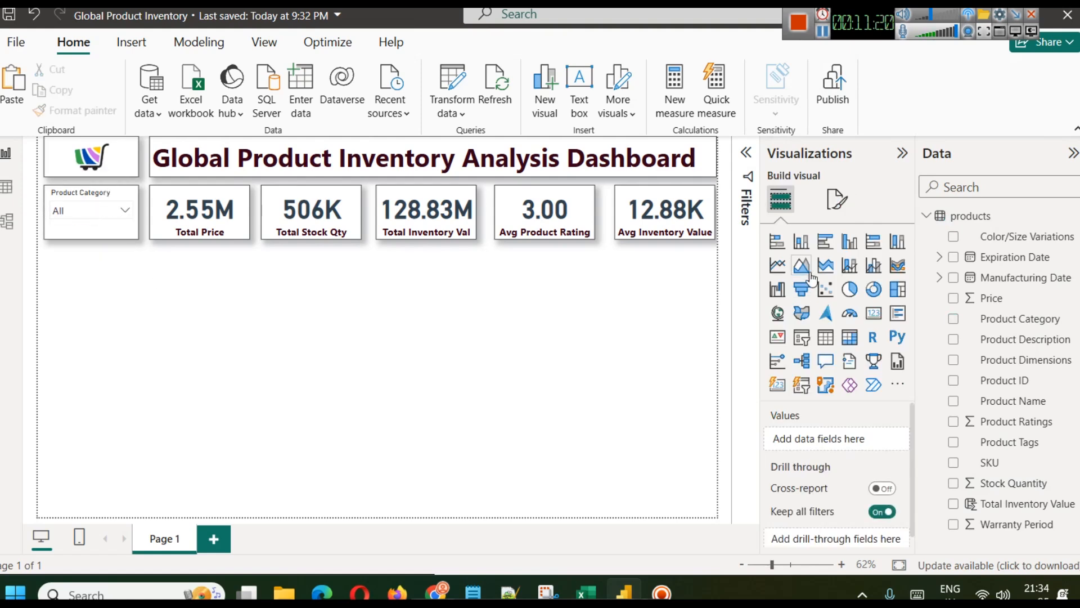
# Step: Format the Product Category slicer's header text as bold in the recently used dark maroon
pyautogui.click(103, 228)
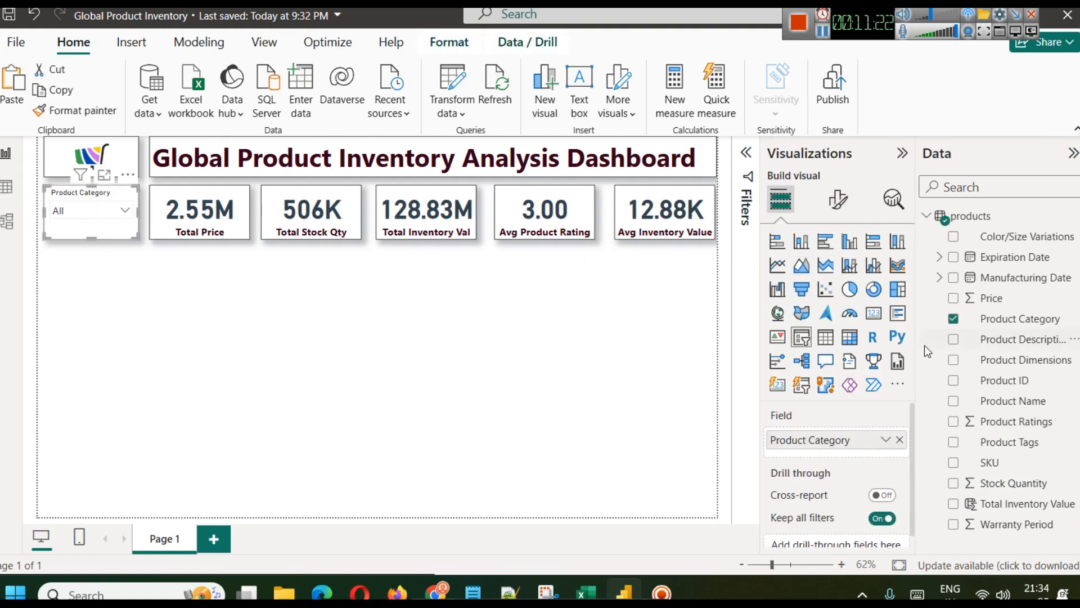
pyautogui.click(838, 199)
pyautogui.click(823, 365)
pyautogui.scroll(-3, 855, 422)
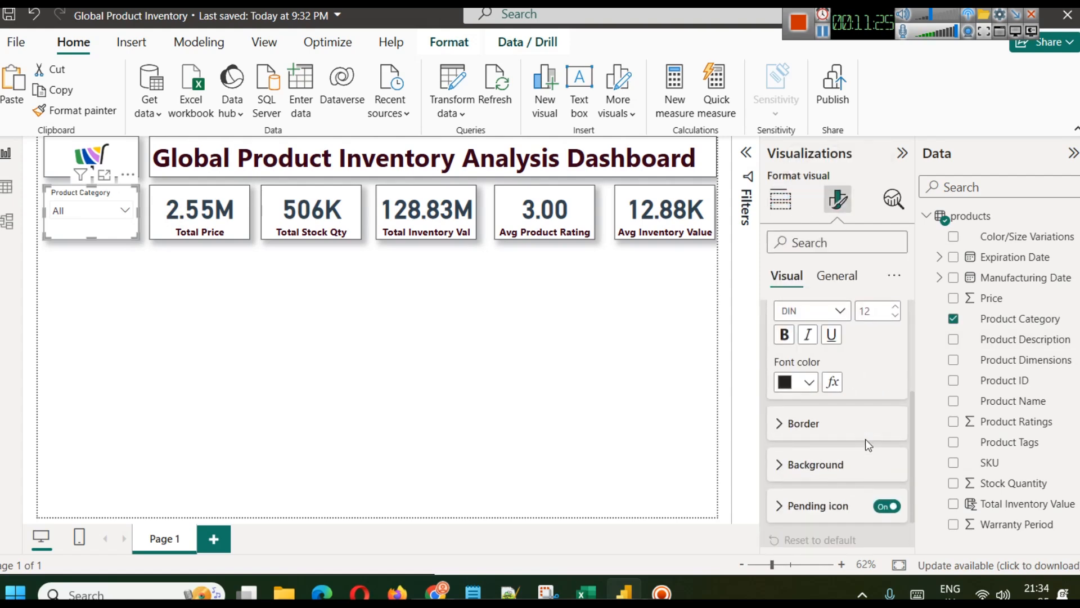
pyautogui.click(809, 384)
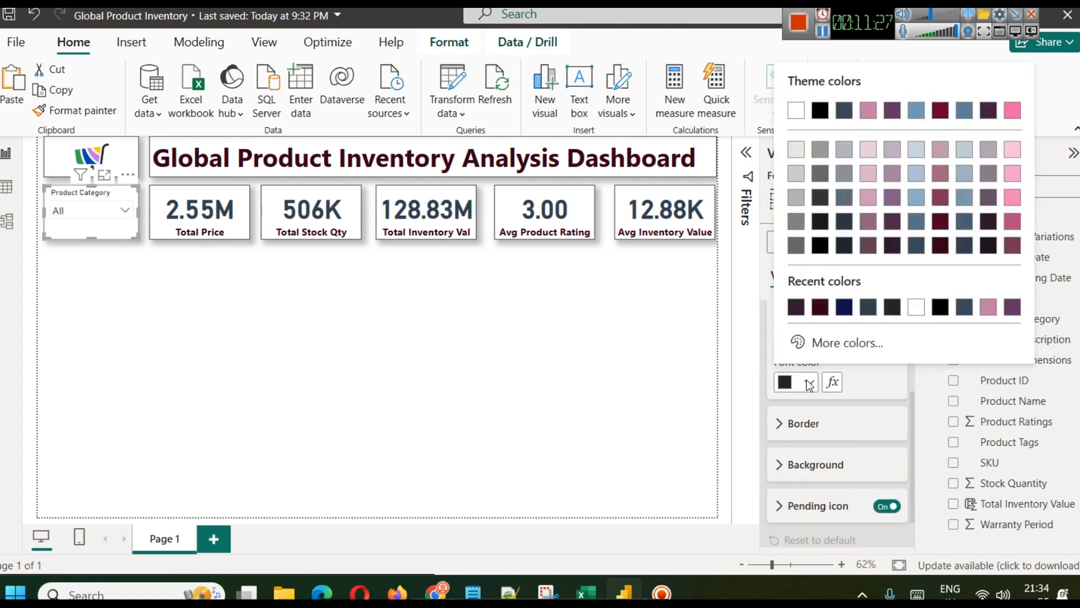
pyautogui.click(820, 307)
pyautogui.click(784, 334)
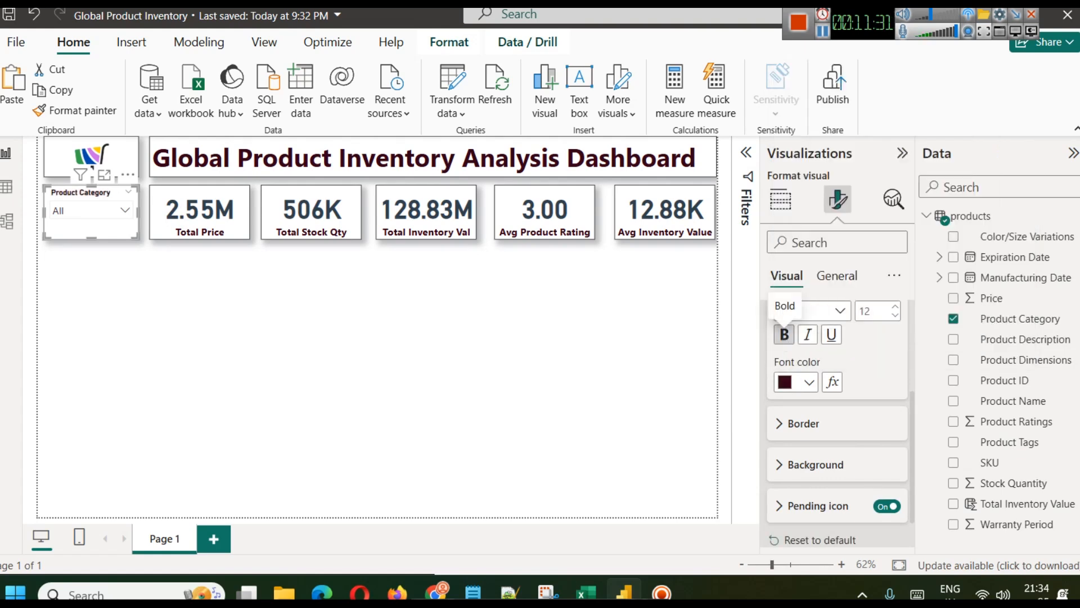
pyautogui.click(167, 298)
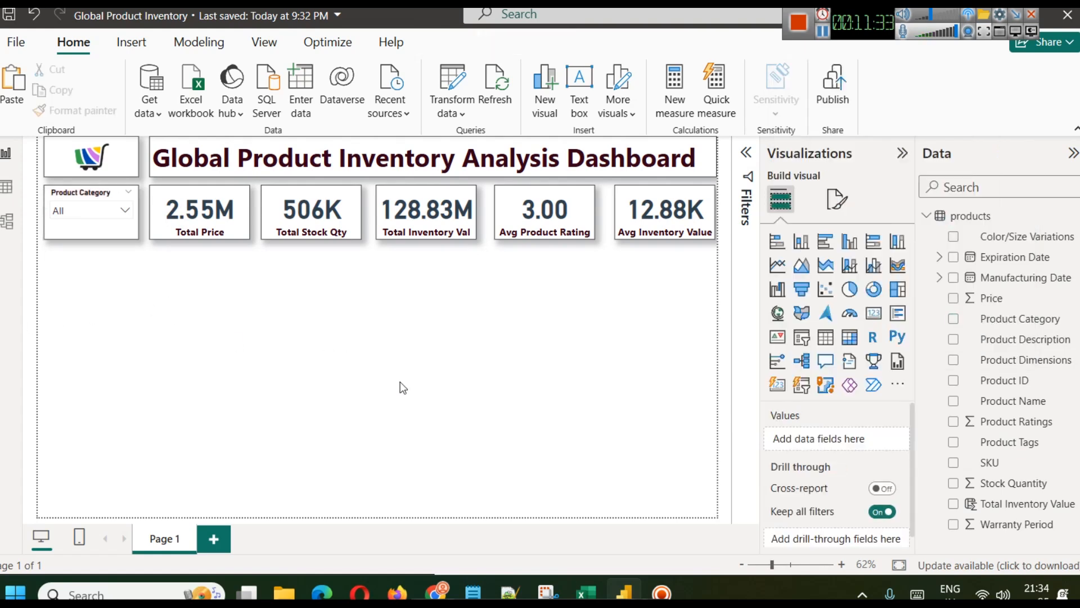
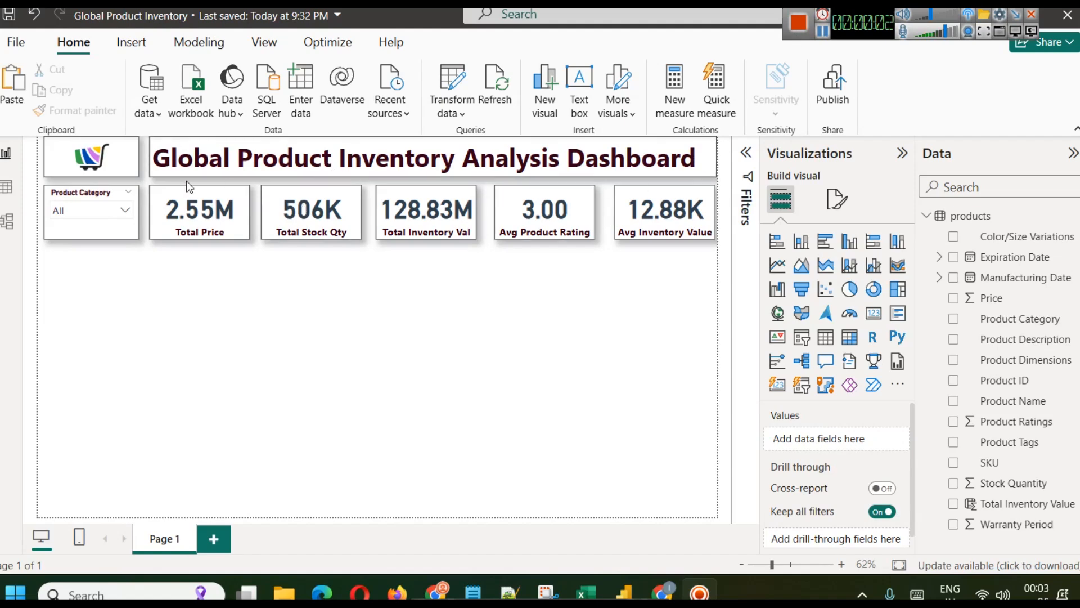
# Step: Duplicate the Product Category slicer and place the copy directly below the original
pyautogui.click(82, 198)
pyautogui.hotkey('ctrl', 'c')
pyautogui.hotkey('ctrl', 'v')
pyautogui.moveTo(83, 198); pyautogui.dragTo(79, 262)
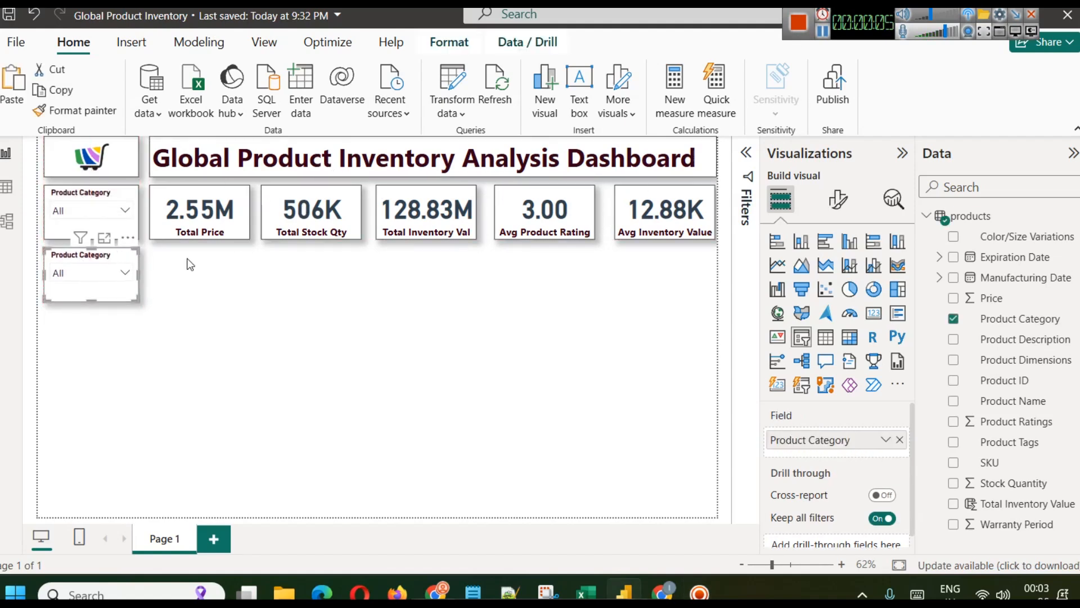
pyautogui.click(229, 280)
pyautogui.click(116, 270)
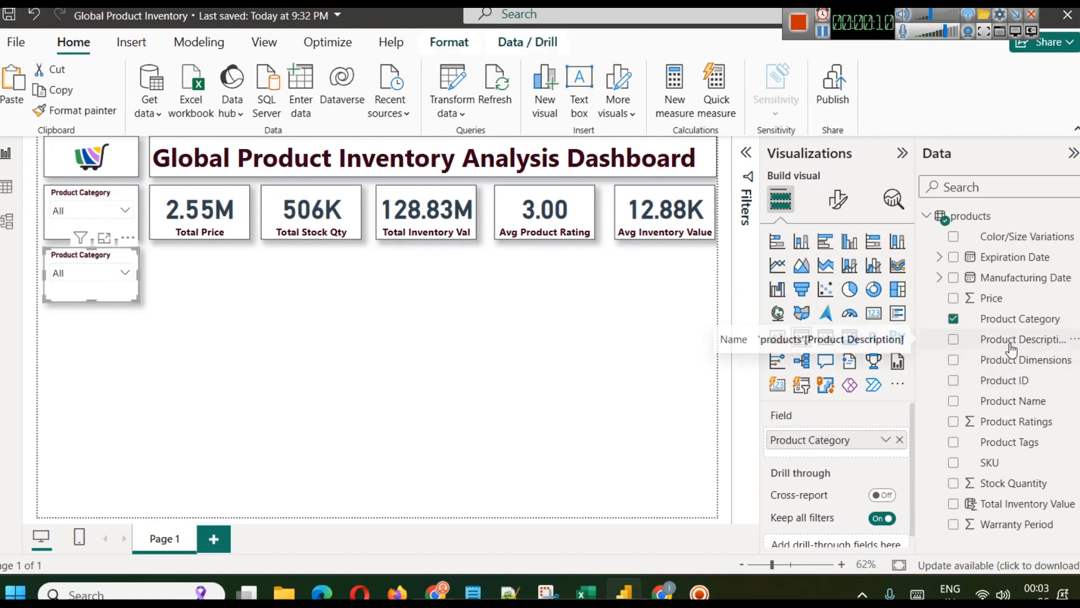
# Step: Check the distinct Product Name values in the products data table and return to the report page
pyautogui.click(8, 188)
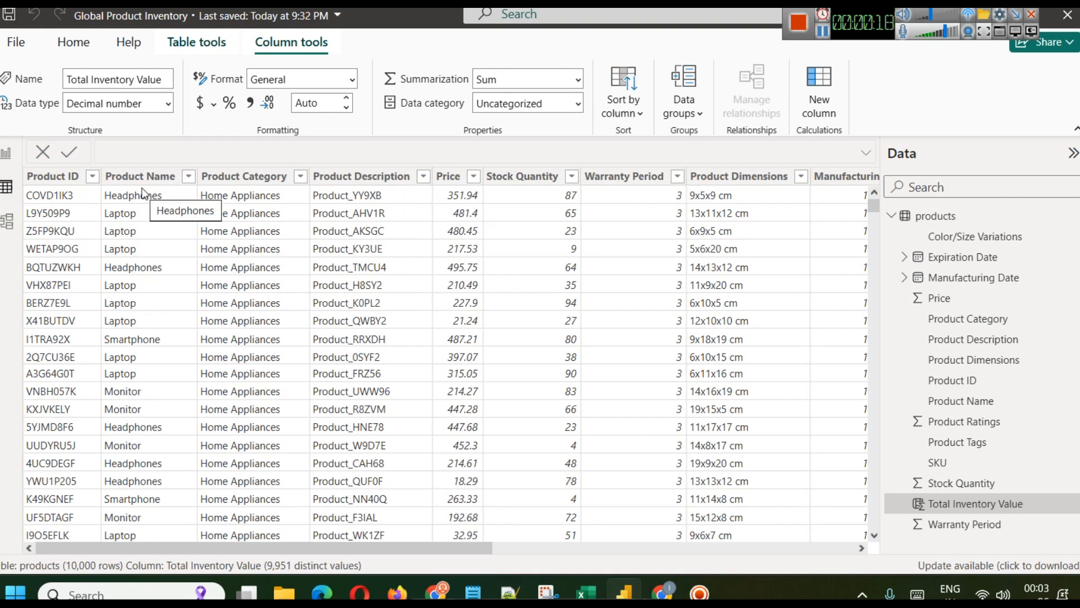
pyautogui.click(188, 177)
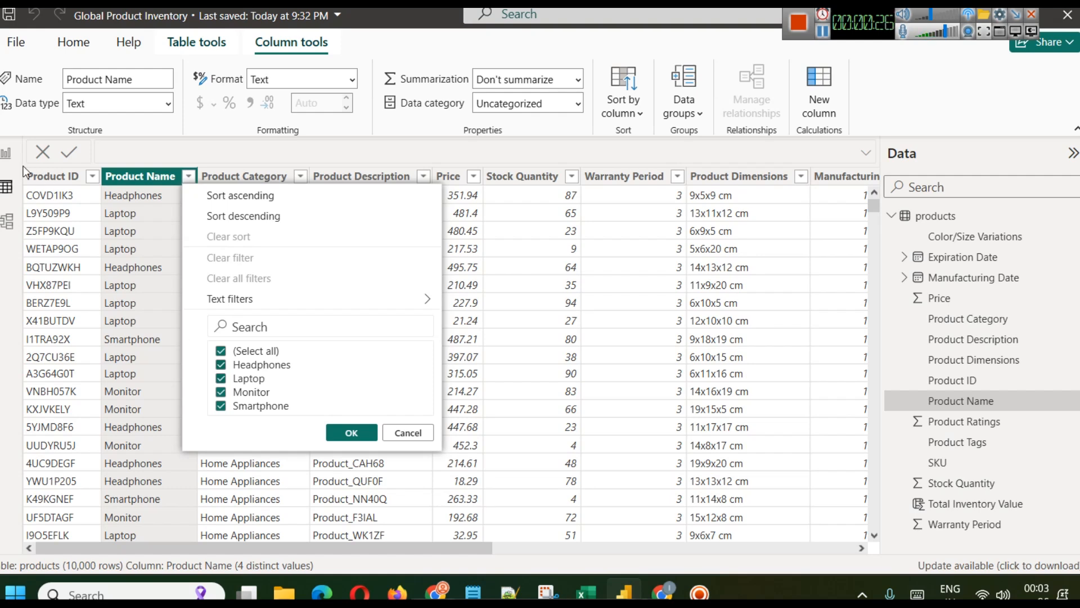
pyautogui.click(6, 153)
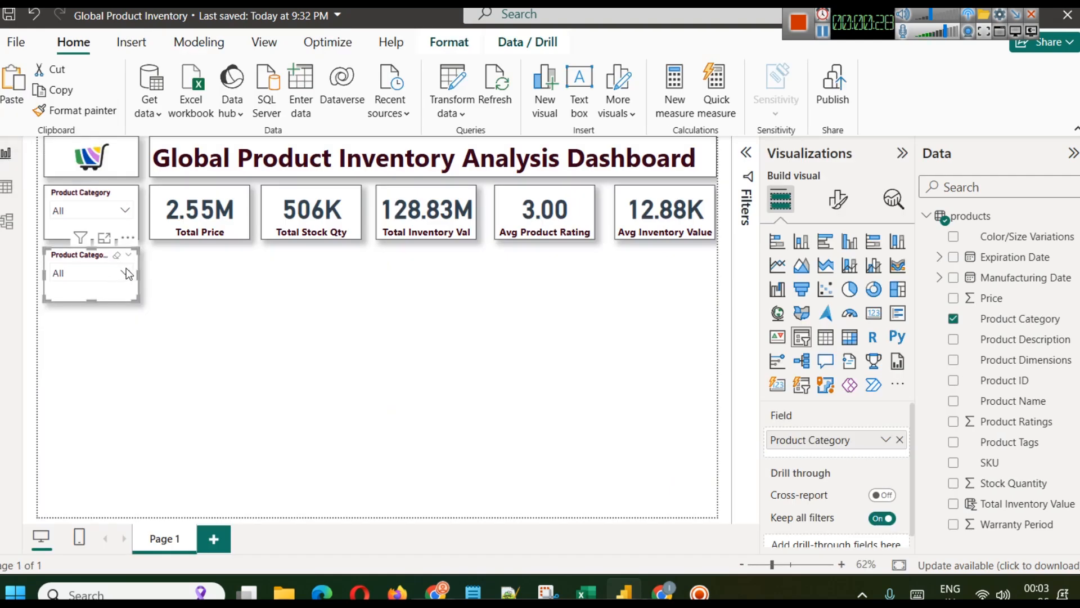
# Step: Replace the duplicate slicer's field with Product Name and check its list of products
pyautogui.click(899, 440)
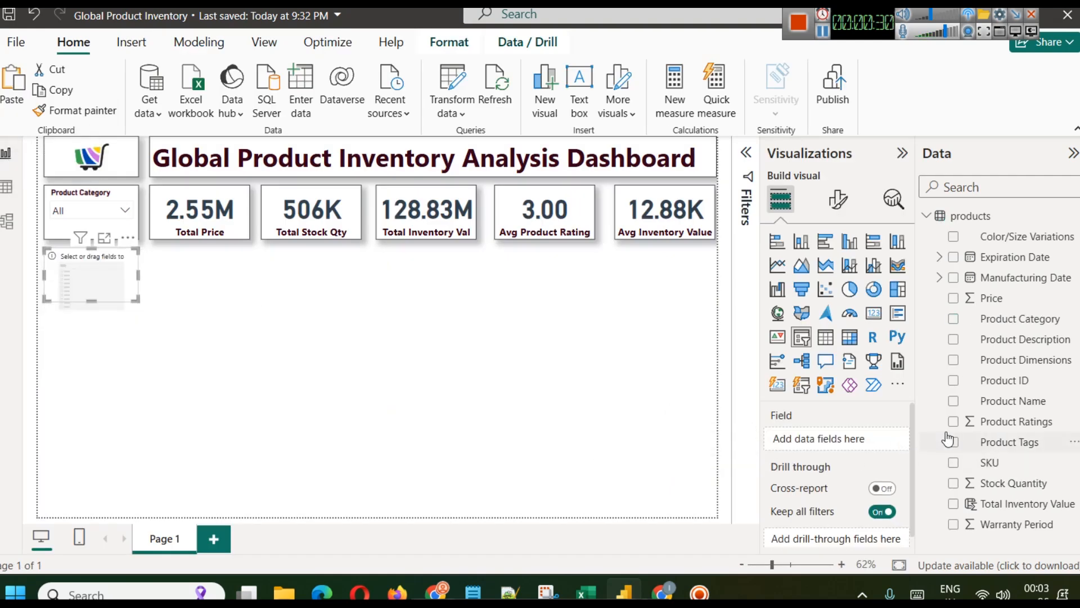
pyautogui.moveTo(1056, 400); pyautogui.dragTo(821, 439)
pyautogui.click(102, 272)
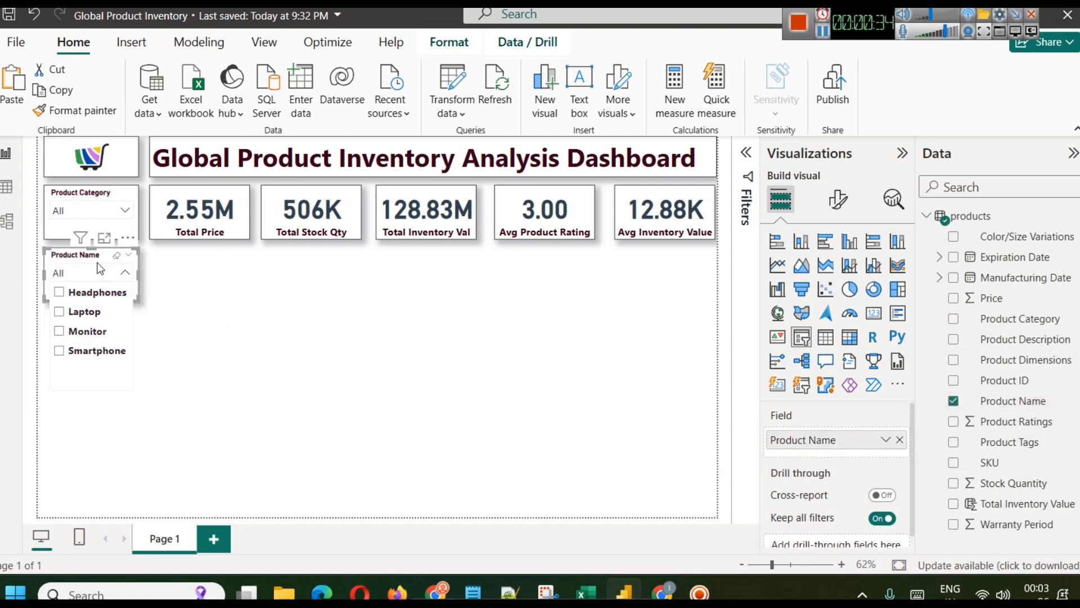
pyautogui.click(97, 262)
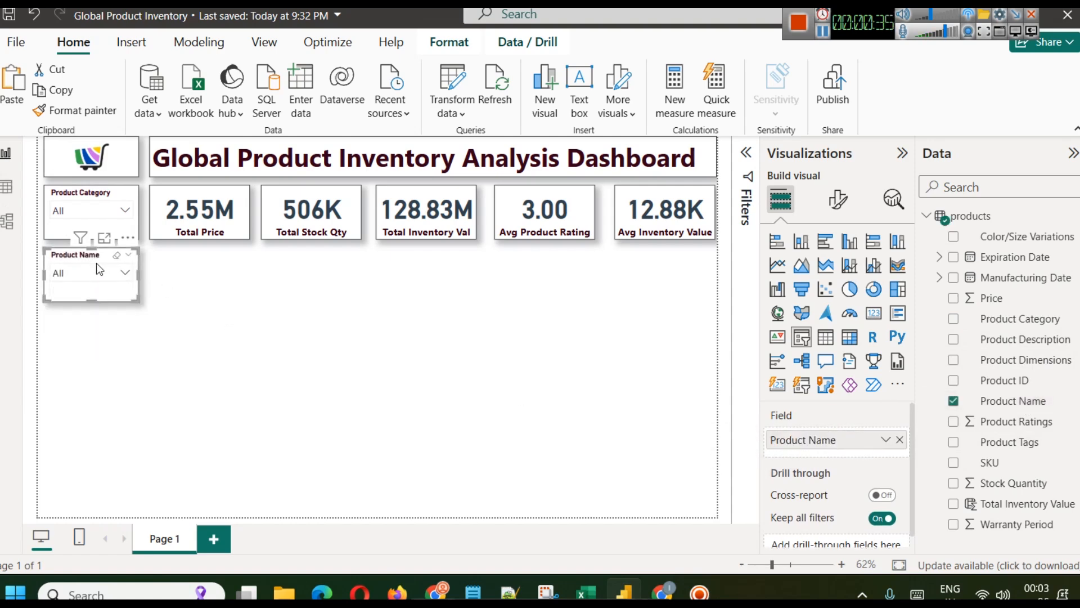
pyautogui.click(203, 323)
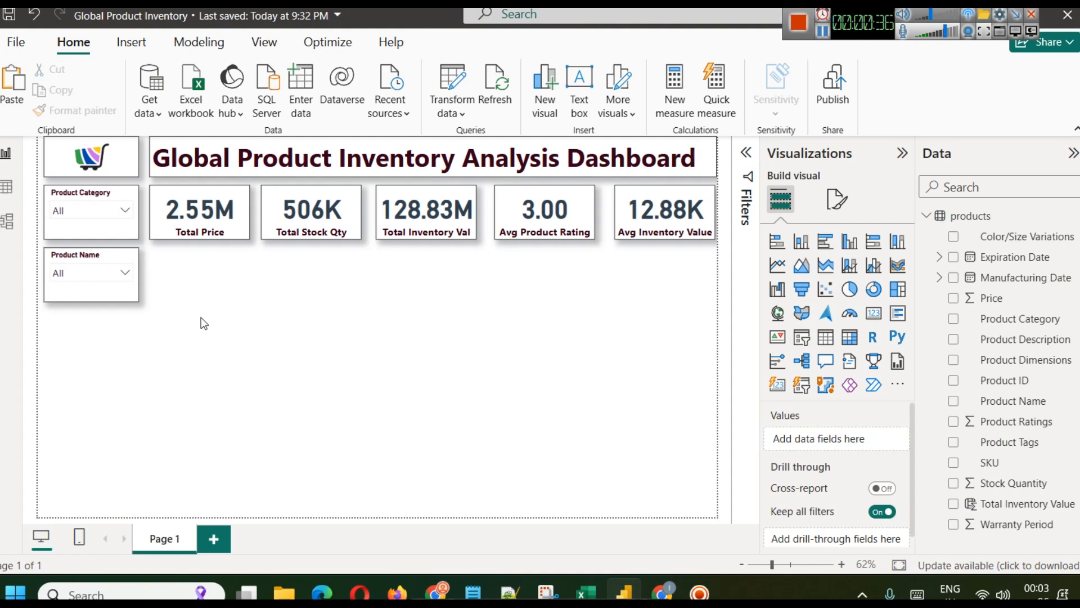
# Step: Duplicate the Product Name slicer and place the copy directly below it
pyautogui.click(53, 261)
pyautogui.hotkey('ctrl', 'c')
pyautogui.hotkey('ctrl', 'v')
pyautogui.moveTo(53, 310); pyautogui.dragTo(48, 326)
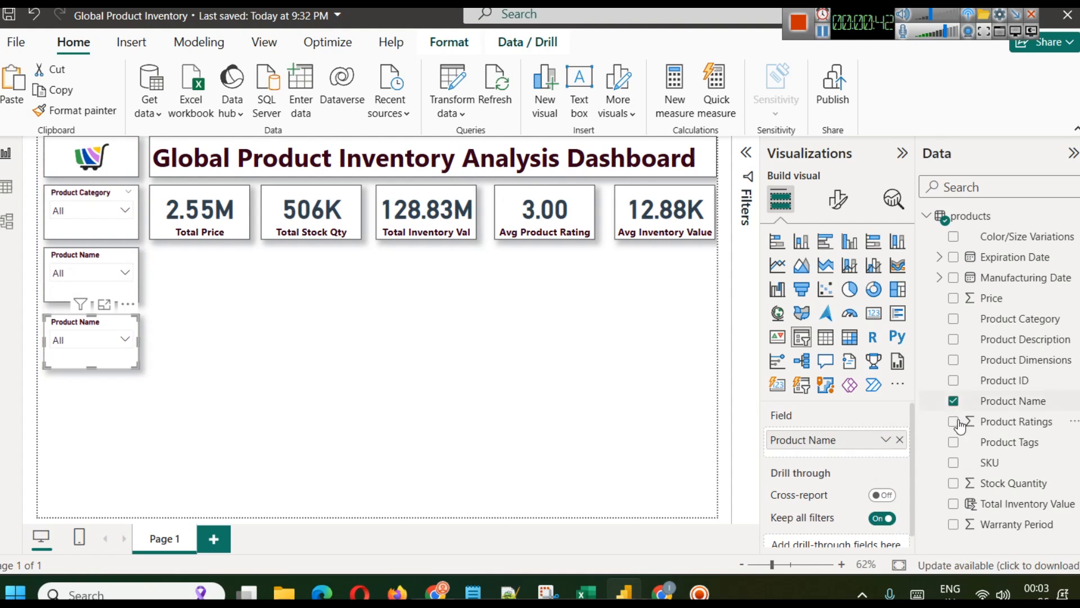
# Step: Examine the Product Tags and Color/Size Variations columns in the products data table as candidates for the third slicer
pyautogui.click(6, 192)
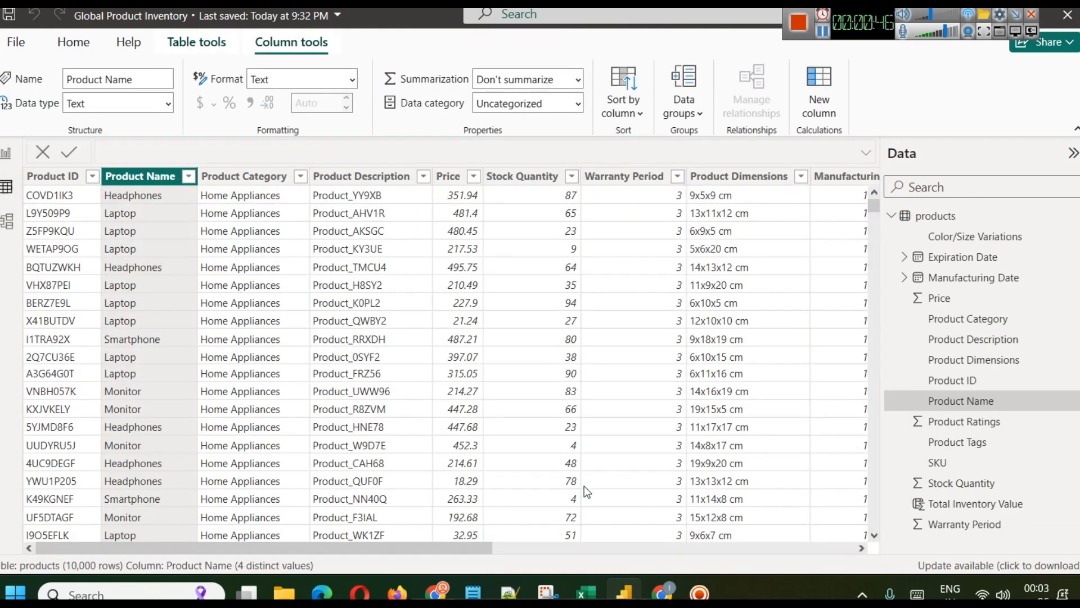
pyautogui.moveTo(479, 551); pyautogui.dragTo(759, 554)
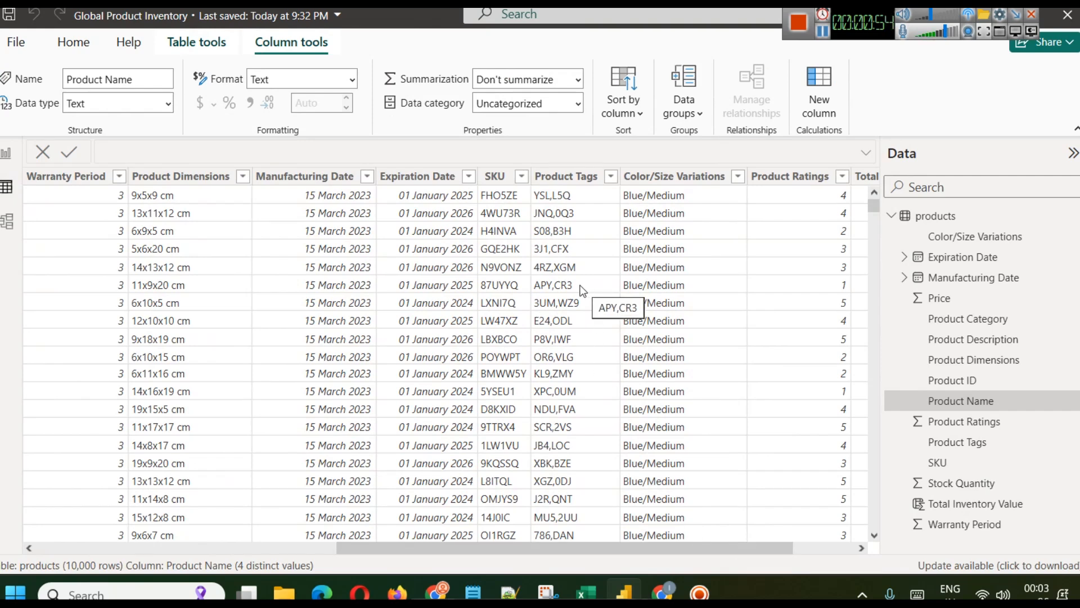
pyautogui.click(611, 176)
pyautogui.scroll(-10, 740, 387)
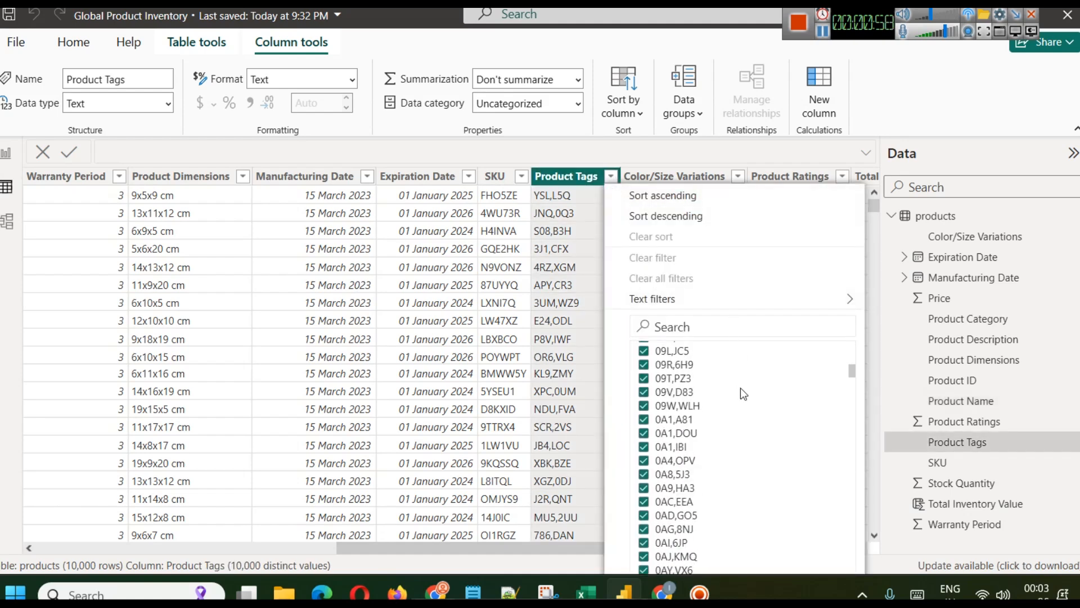
pyautogui.click(644, 150)
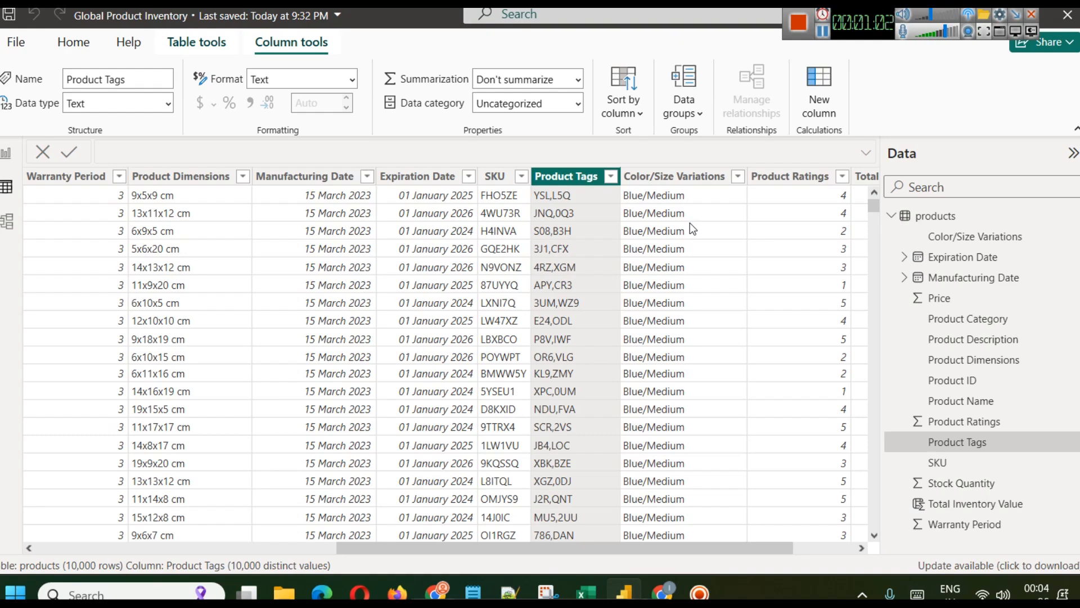
pyautogui.scroll(-20, 693, 285)
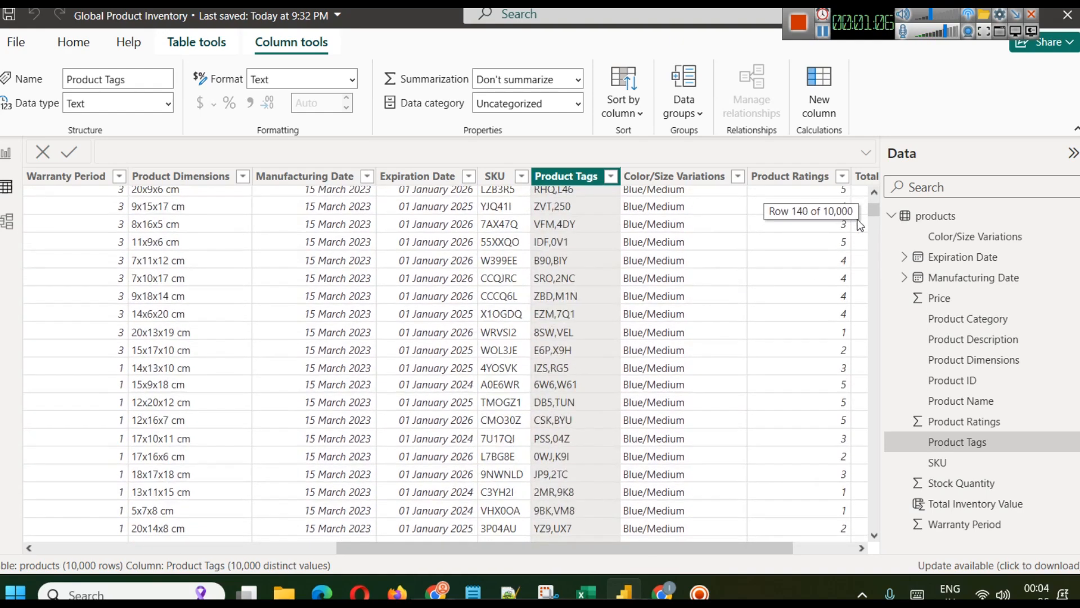
pyautogui.moveTo(874, 221); pyautogui.dragTo(890, 354)
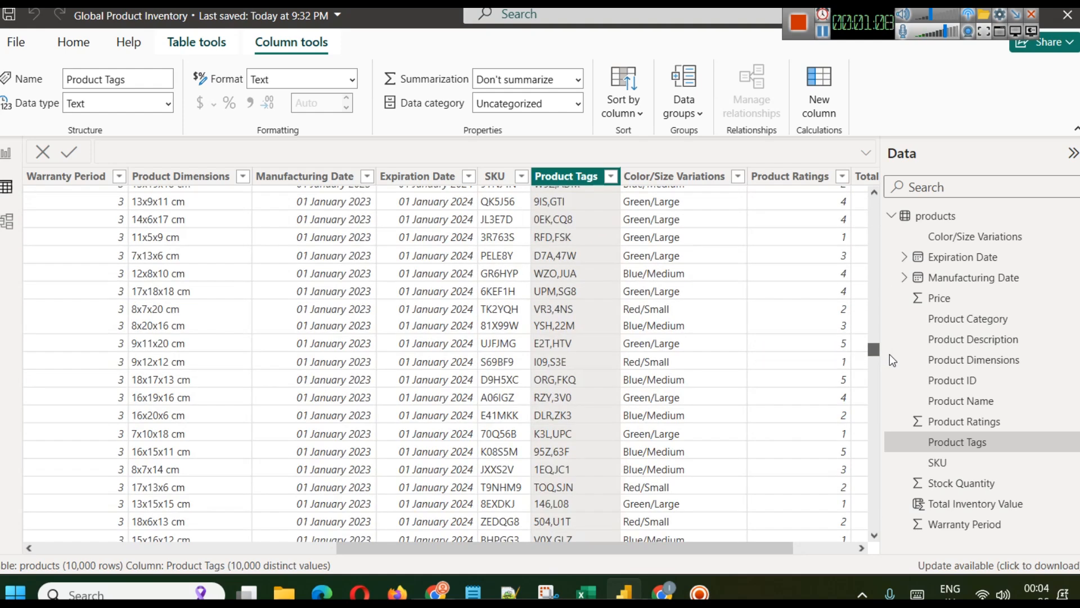
pyautogui.moveTo(889, 353); pyautogui.dragTo(889, 198)
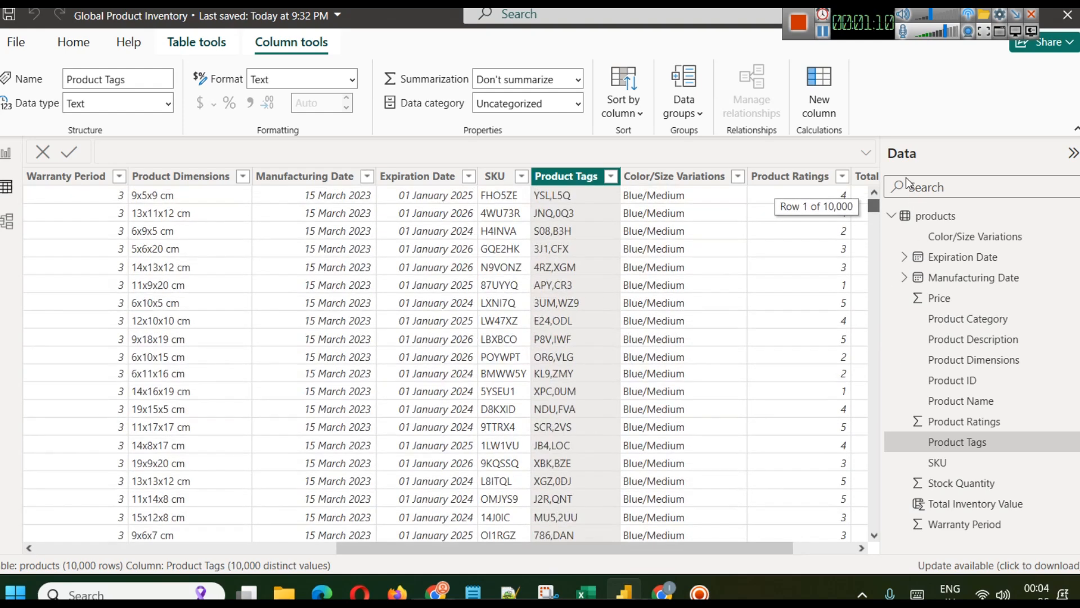
pyautogui.click(4, 156)
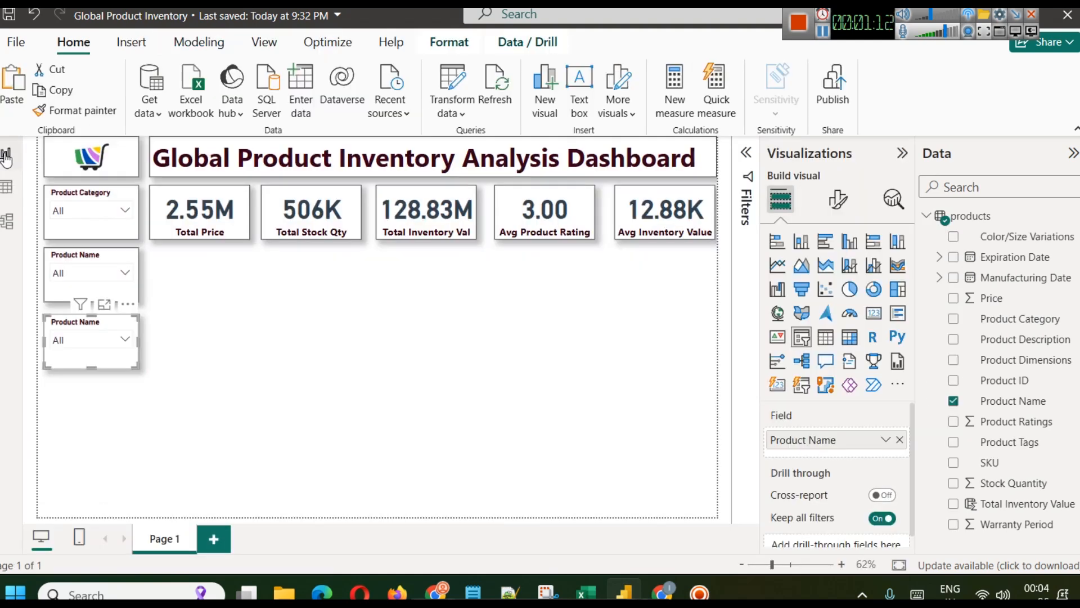
# Step: Open the products table in the Power Query Editor and duplicate its Color/Size Variations column
pyautogui.click(458, 117)
pyautogui.click(470, 140)
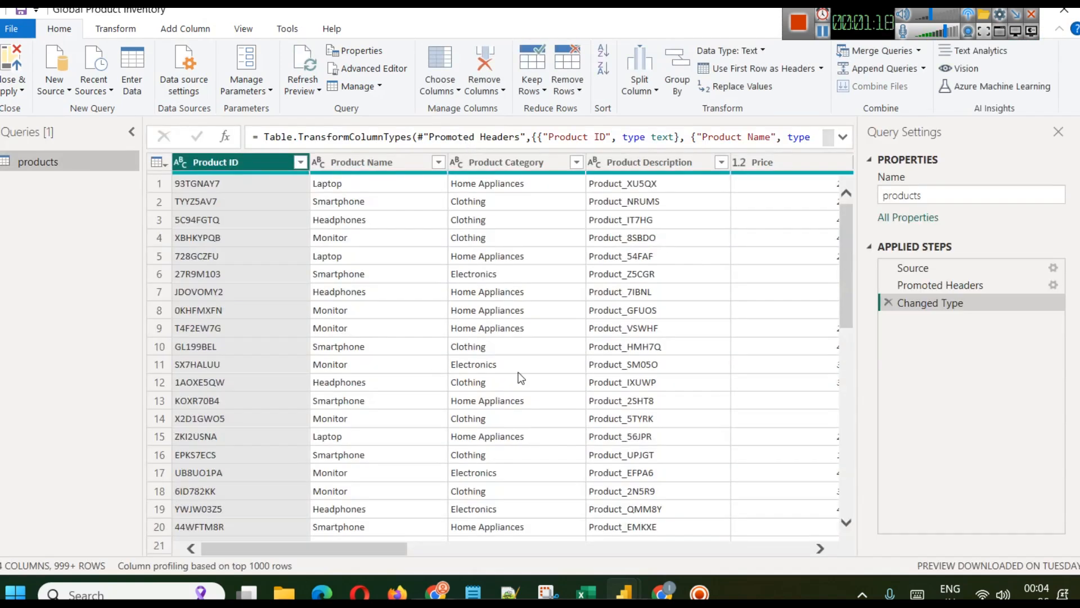
pyautogui.moveTo(370, 542); pyautogui.dragTo(833, 570)
pyautogui.click(607, 159)
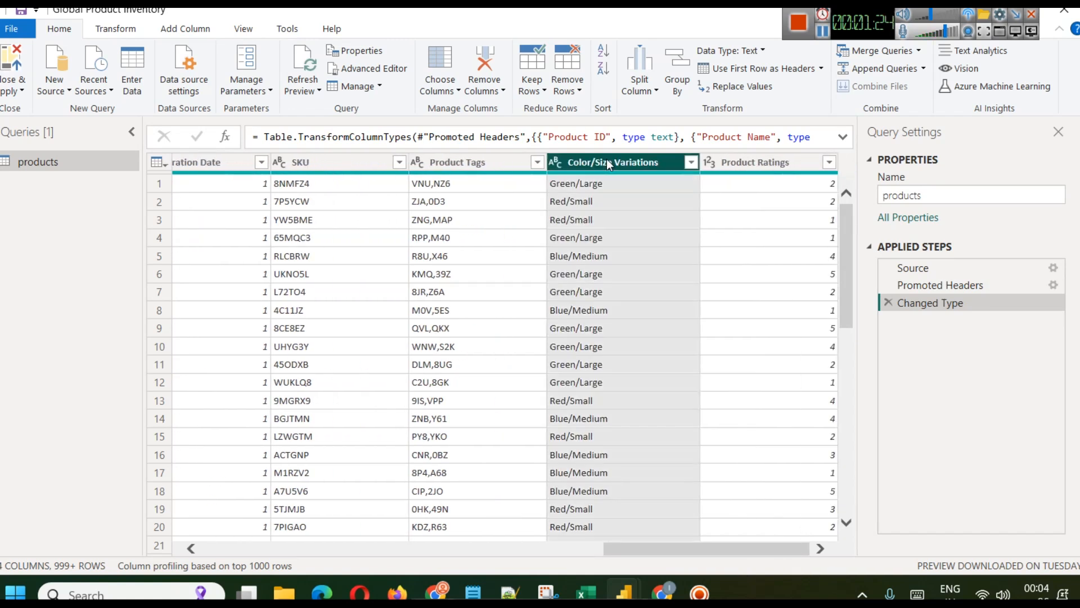
pyautogui.rightClick(606, 159)
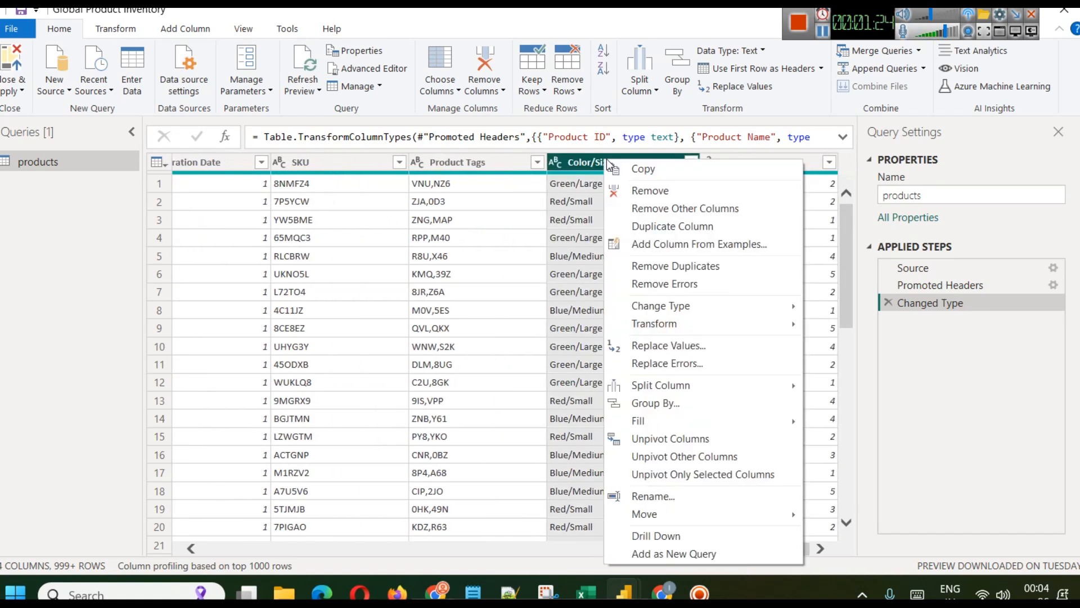
pyautogui.click(672, 230)
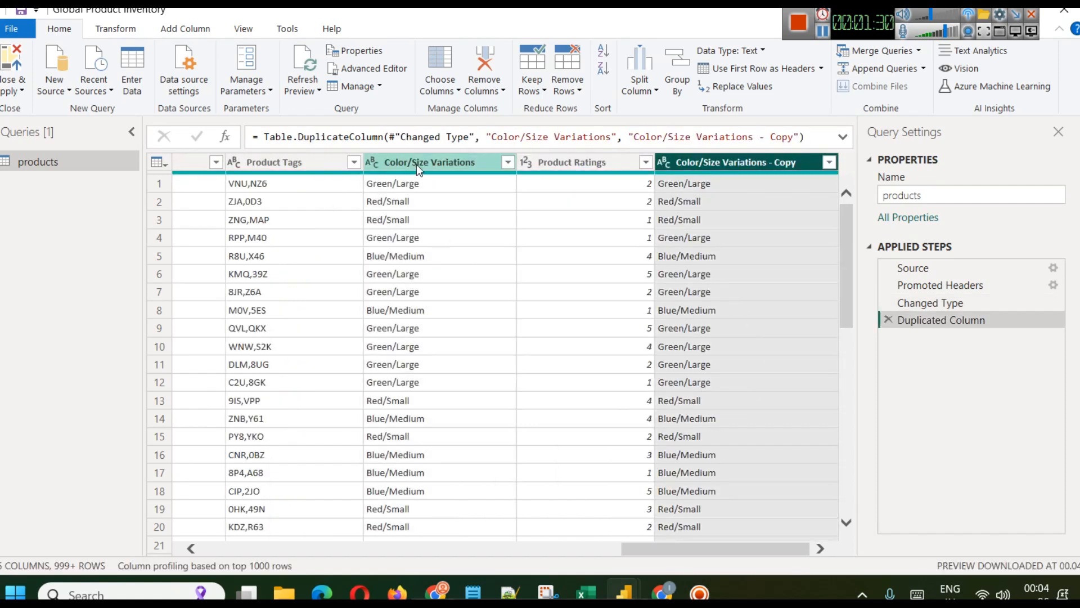
# Step: Split the duplicated Color/Size Variations column by the custom delimiter "/" at each occurrence
pyautogui.moveTo(726, 545); pyautogui.dragTo(779, 546)
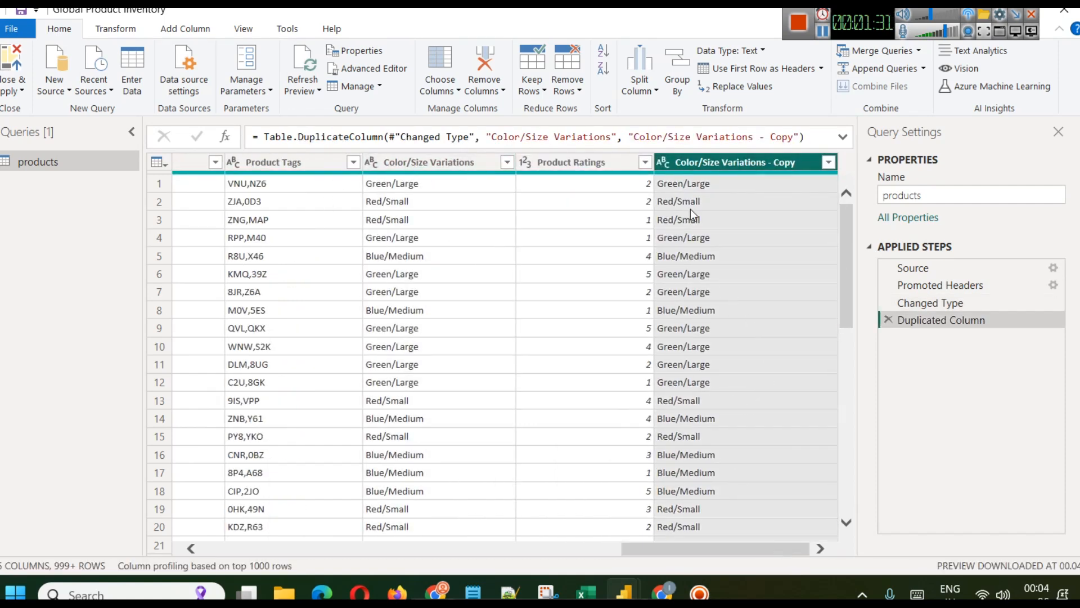
pyautogui.rightClick(693, 170)
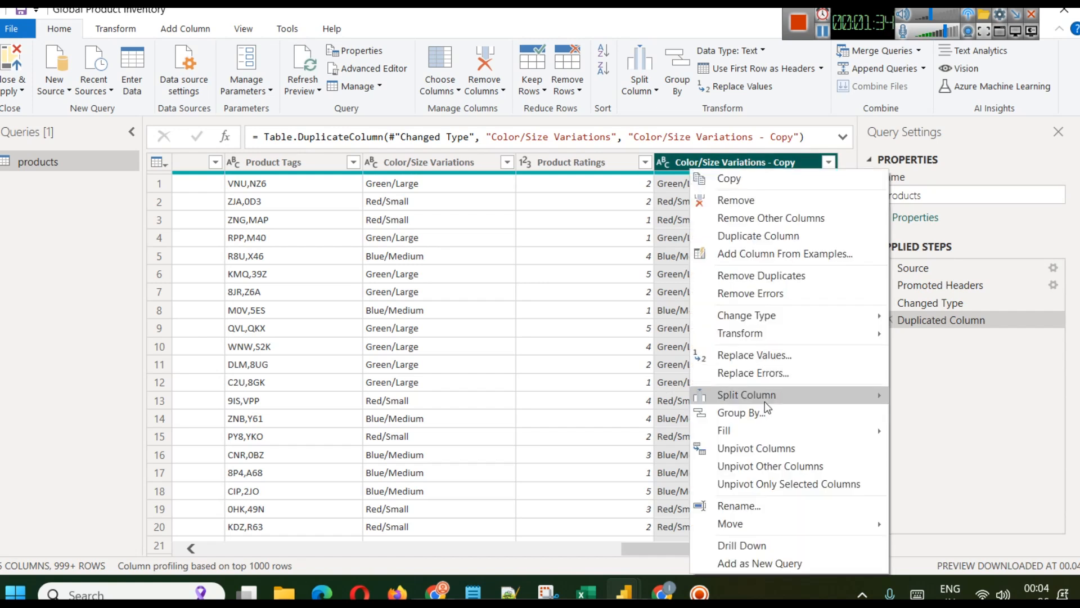
pyautogui.moveTo(773, 401)
pyautogui.click(914, 397)
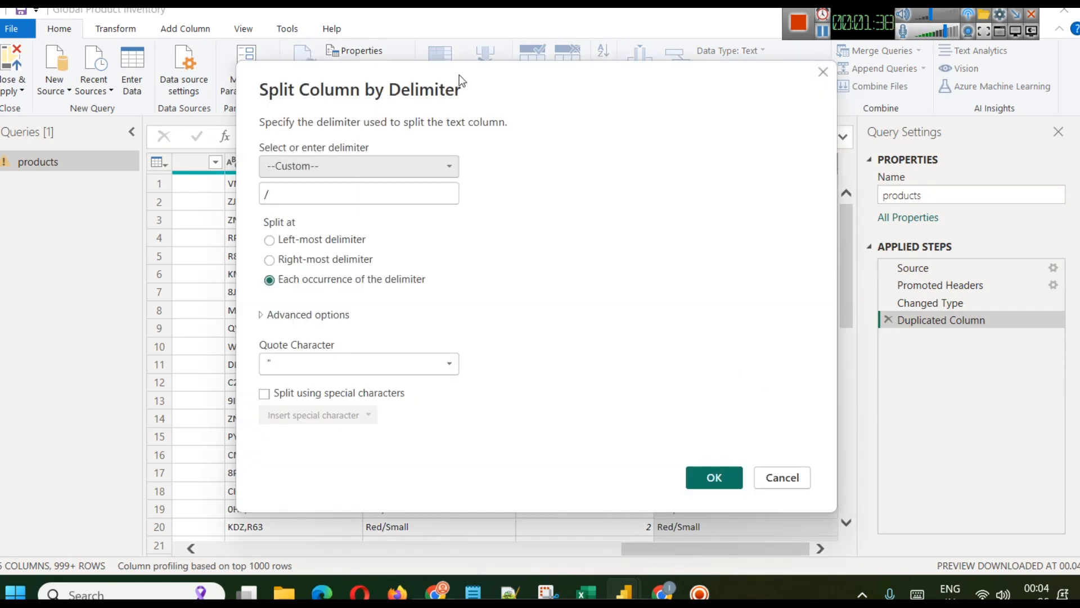
pyautogui.moveTo(653, 103); pyautogui.dragTo(403, 103)
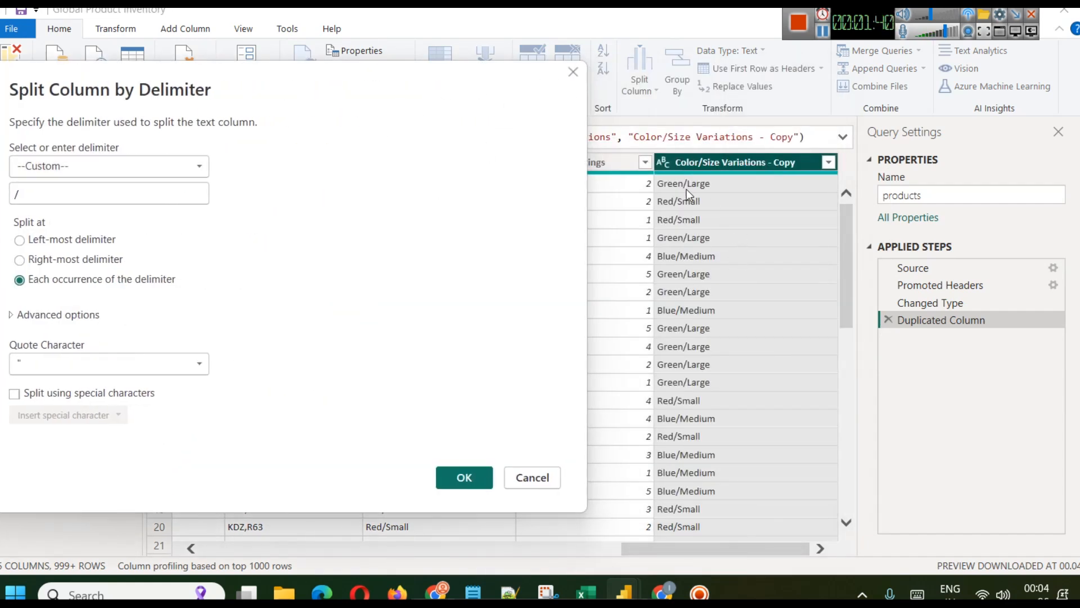
pyautogui.moveTo(236, 86); pyautogui.dragTo(347, 86)
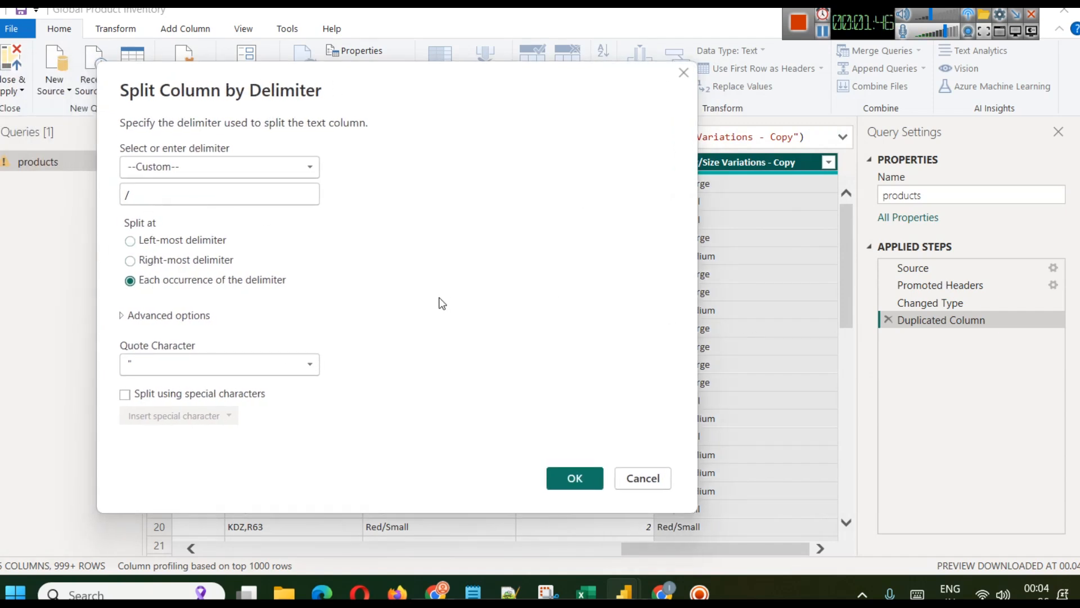
pyautogui.moveTo(416, 75); pyautogui.dragTo(392, 77)
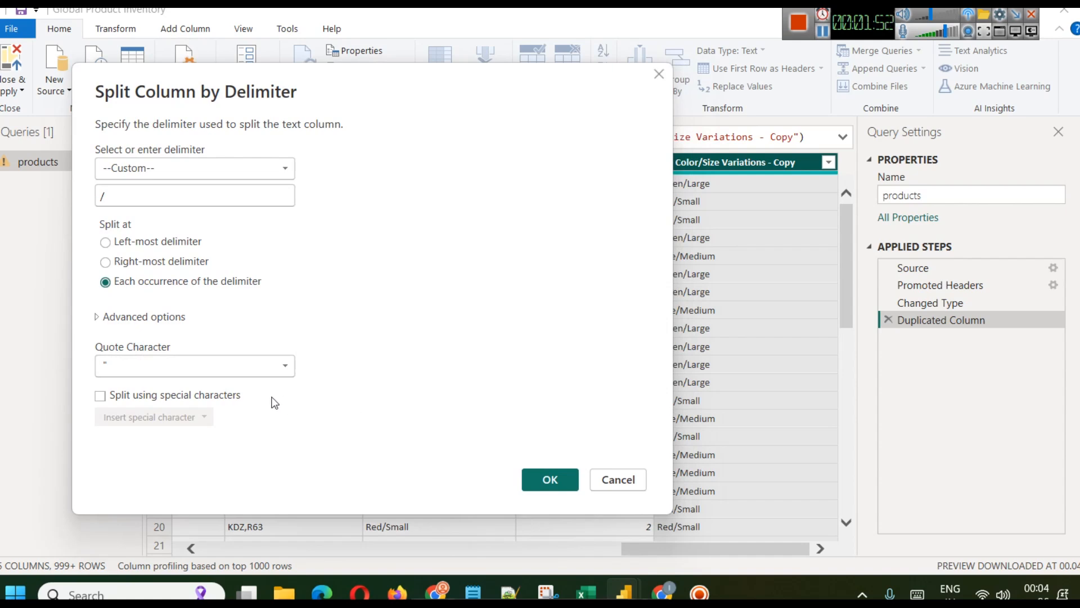
pyautogui.click(546, 477)
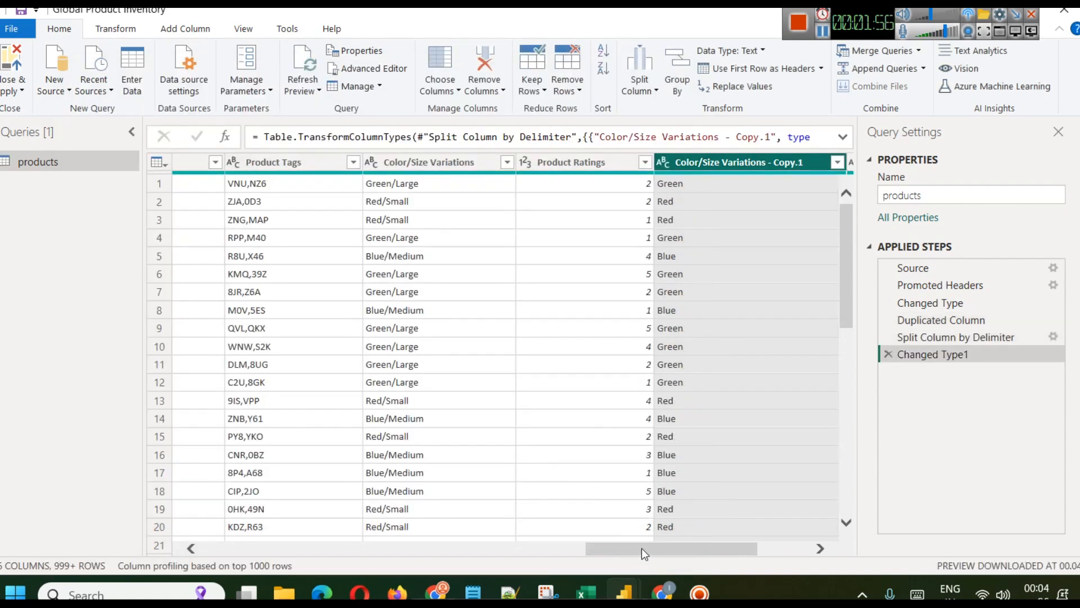
# Step: Rename the first split column, which holds the color names, as Color
pyautogui.moveTo(641, 547); pyautogui.dragTo(720, 548)
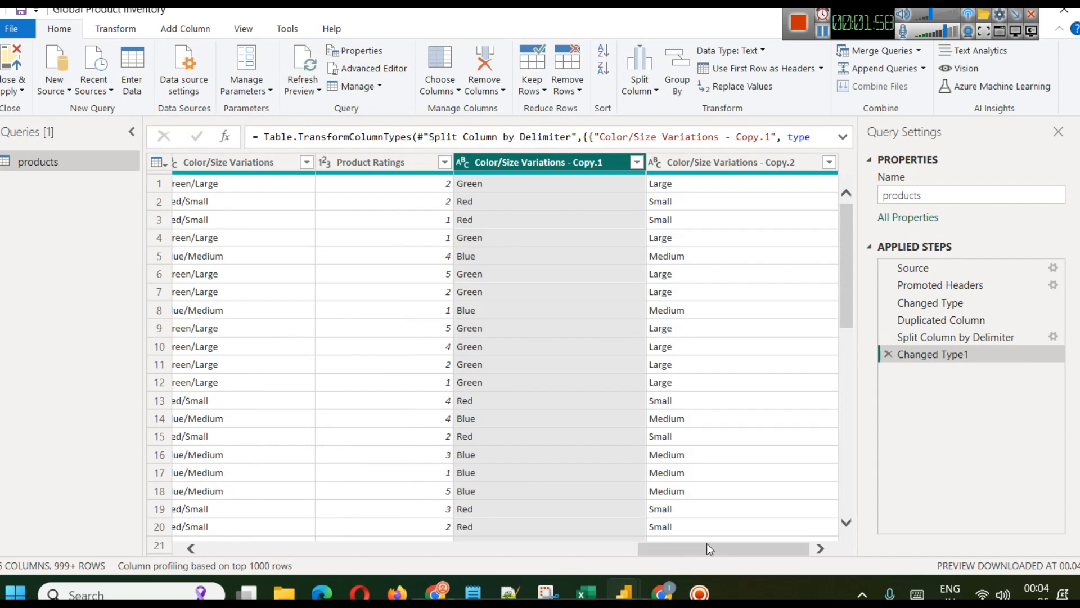
pyautogui.rightClick(482, 164)
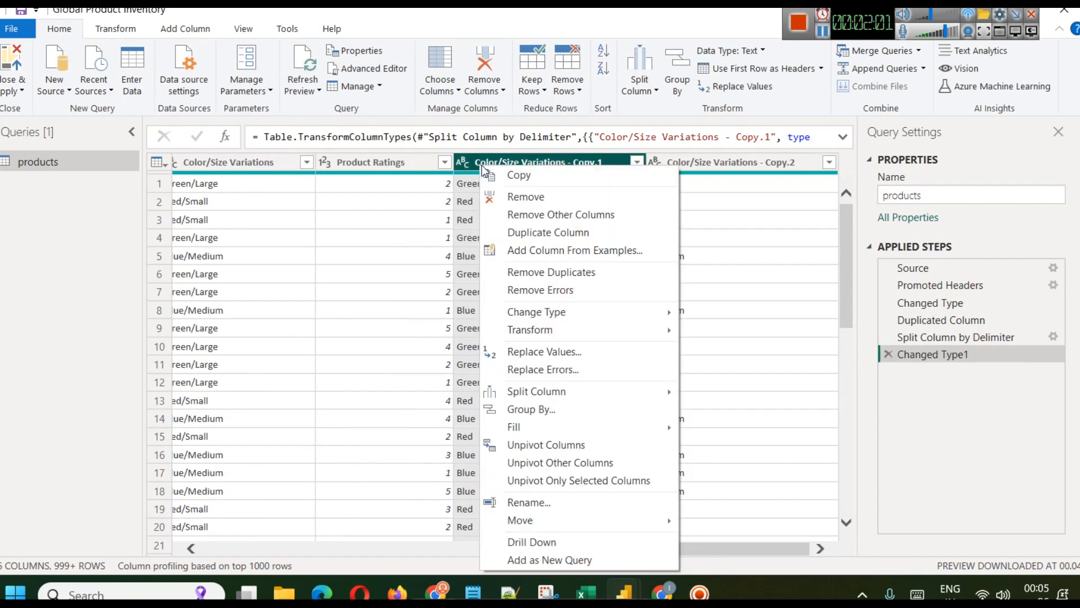
pyautogui.click(568, 503)
pyautogui.write('Color')
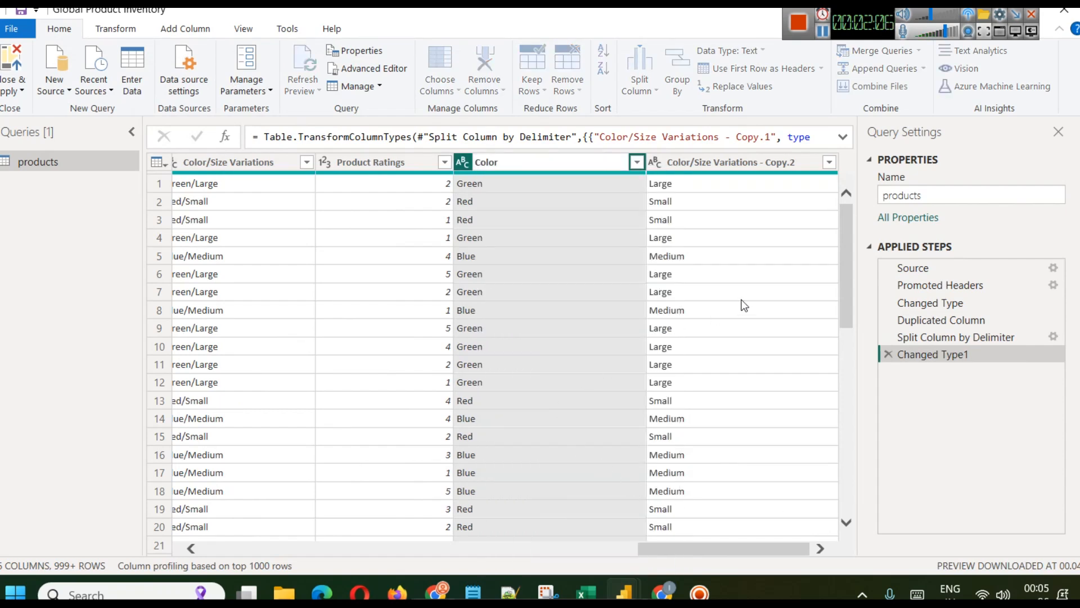
pyautogui.press('Return')
# Step: Rename the second split column, Color/Size Variations - Copy.2, as Size
pyautogui.rightClick(703, 160)
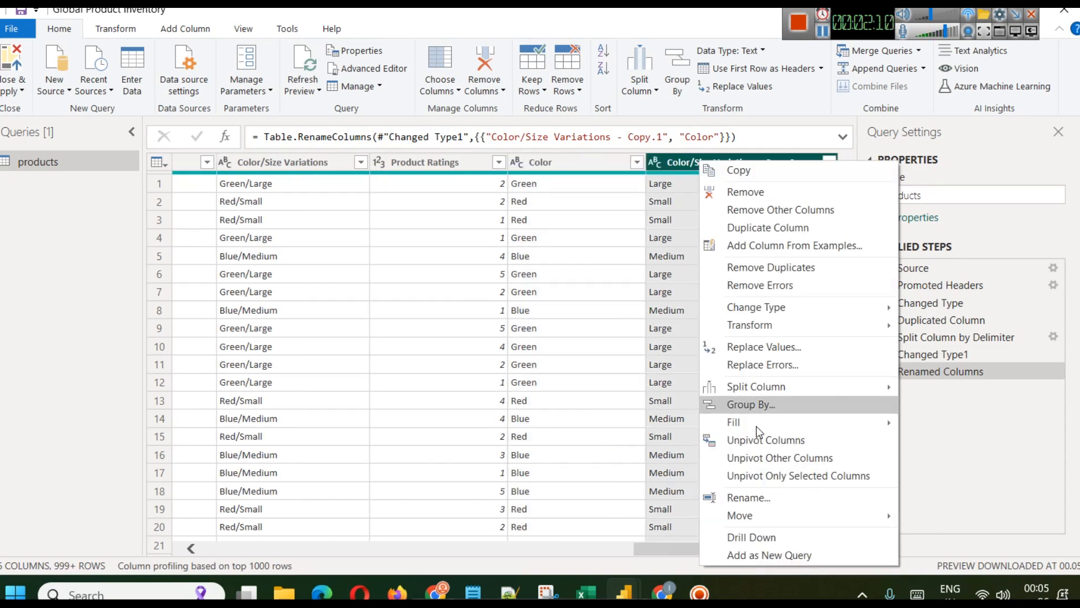
pyautogui.click(774, 500)
pyautogui.write('Siz')
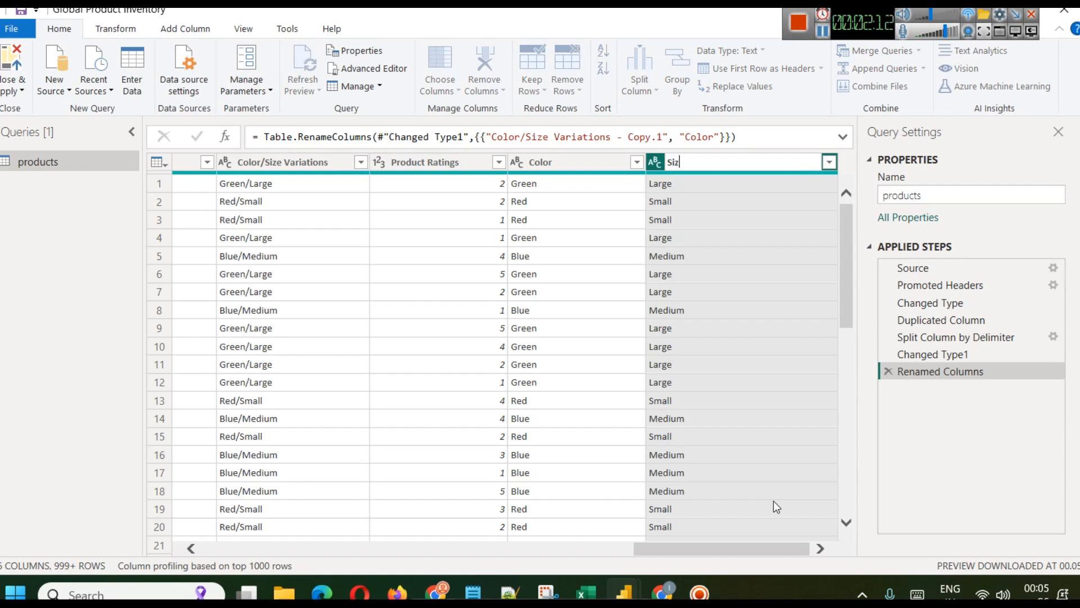
pyautogui.write('e')
pyautogui.press('Return')
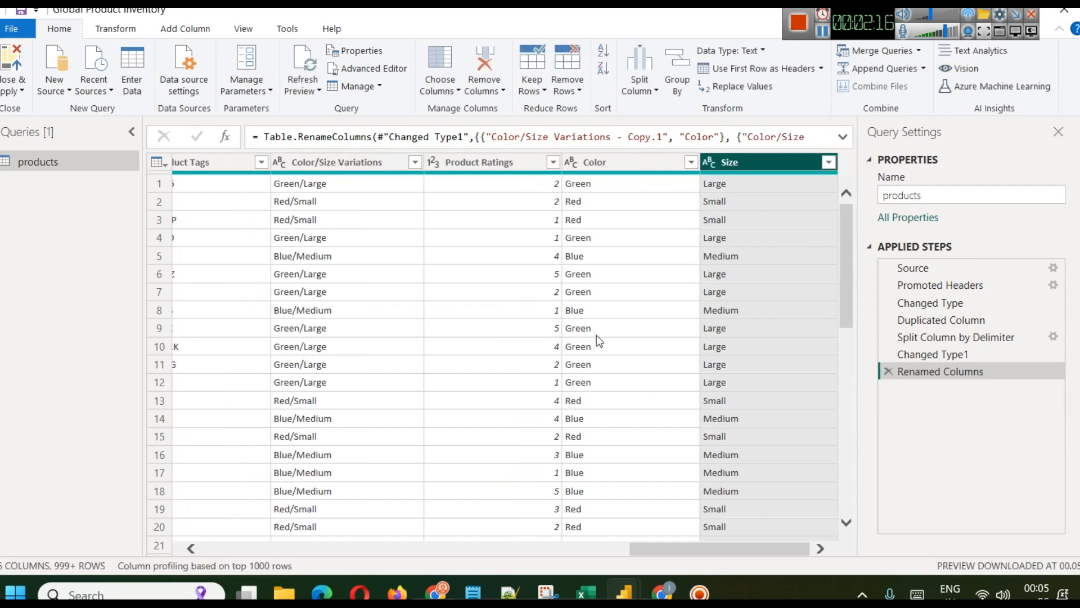
# Step: Apply the query changes to the report and replace the duplicate slicer's Product Name field with Color
pyautogui.click(4, 96)
pyautogui.click(38, 110)
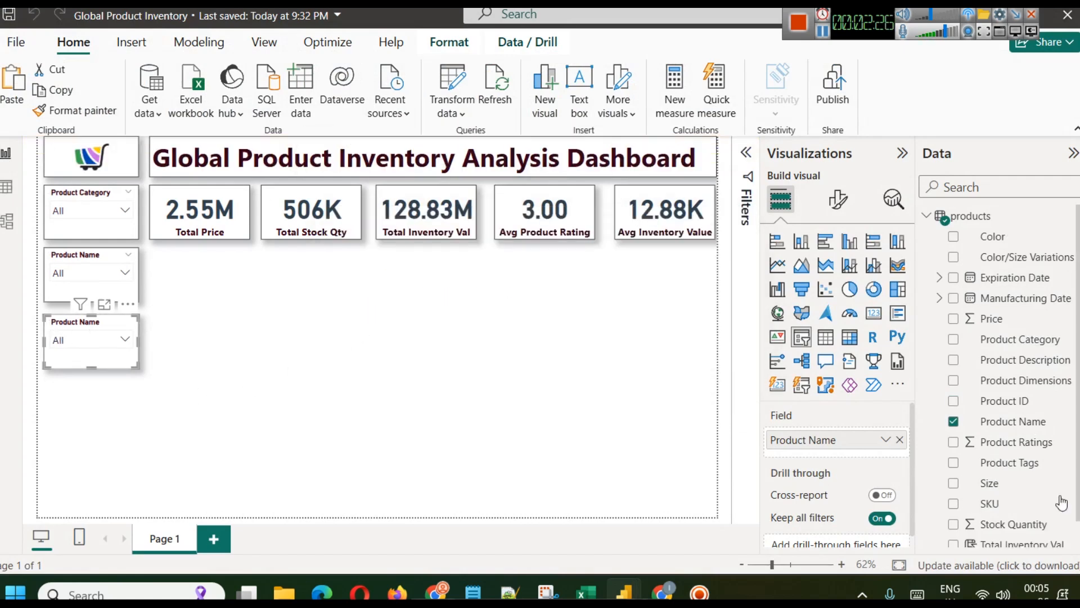
pyautogui.click(900, 439)
pyautogui.scroll(-1, 1049, 501)
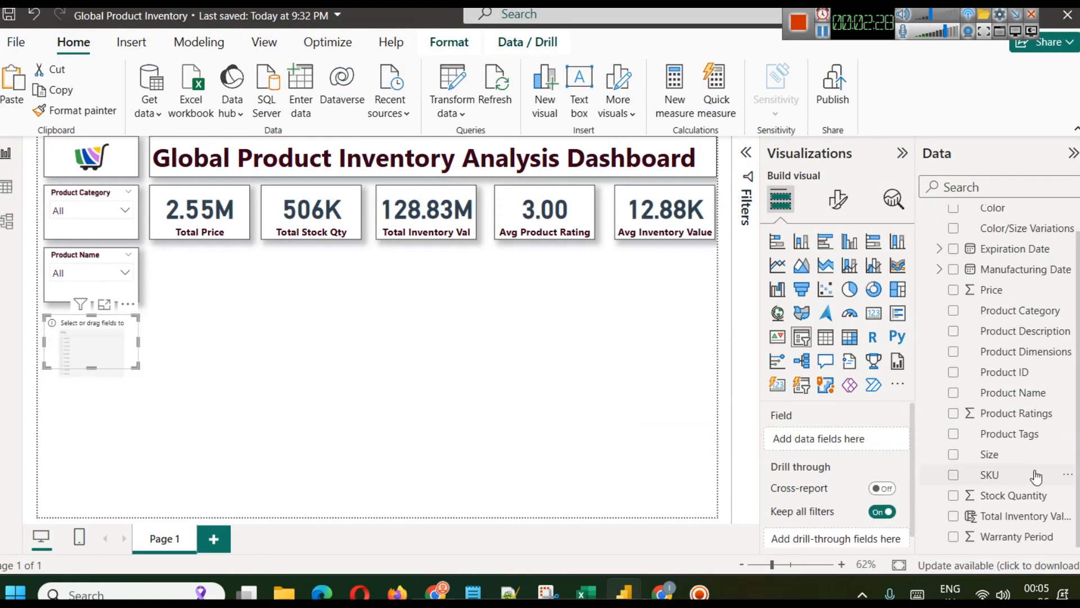
pyautogui.moveTo(985, 208); pyautogui.dragTo(825, 440)
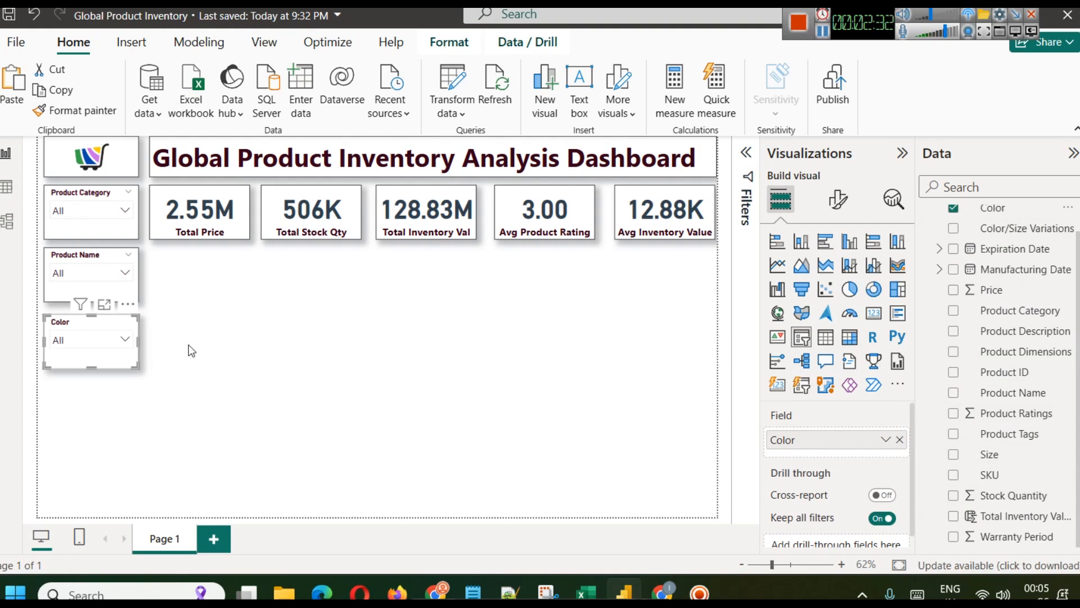
pyautogui.click(86, 347)
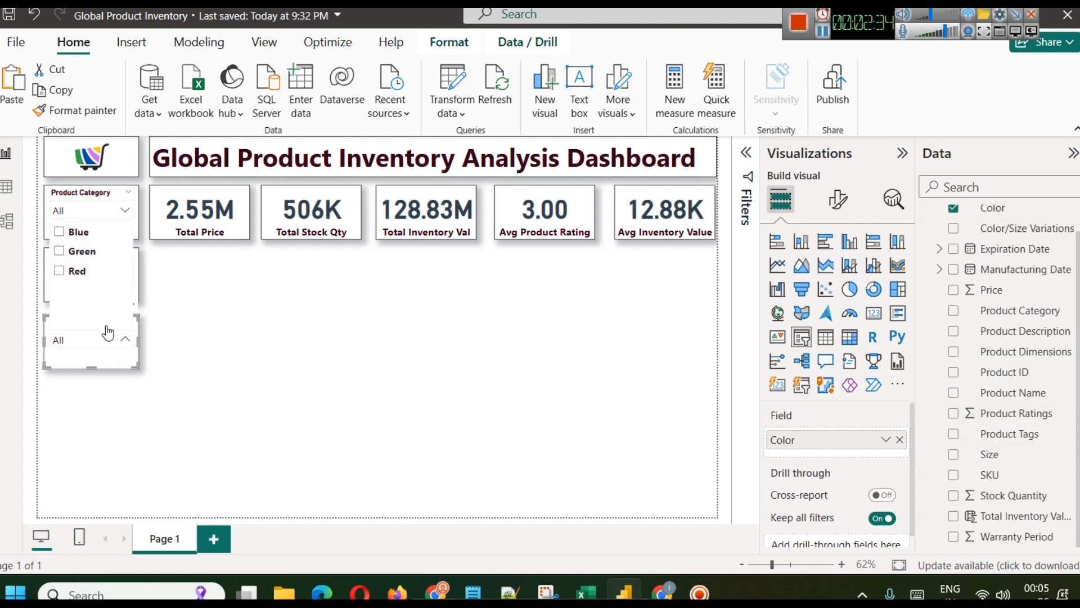
pyautogui.click(285, 347)
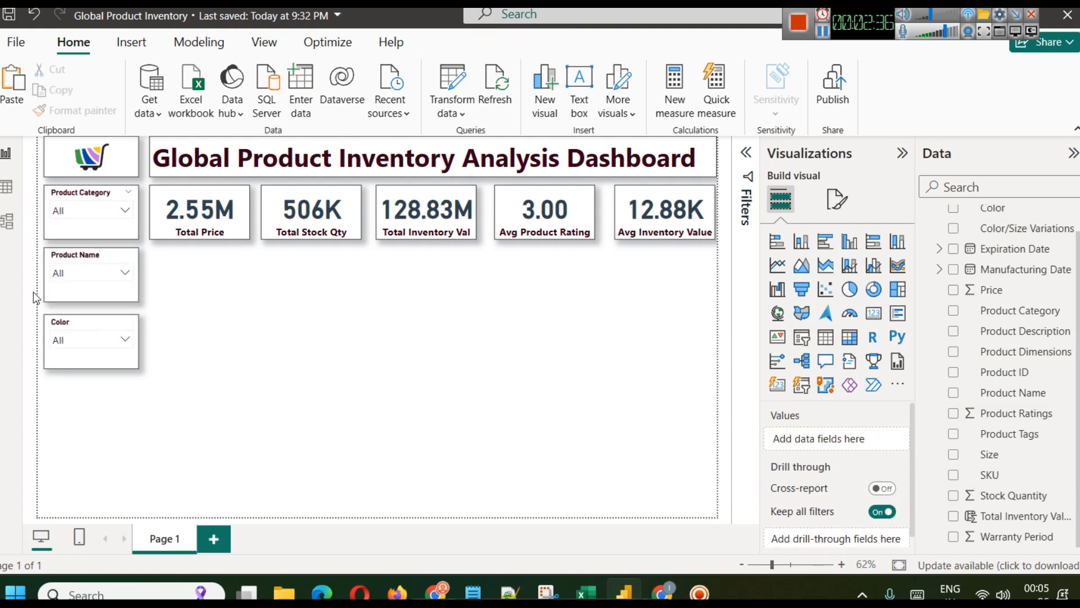
# Step: Duplicate the Color slicer and place the copy directly beneath the original, aligned with the slicer column
pyautogui.click(67, 323)
pyautogui.hotkey('ctrl', 'c')
pyautogui.hotkey('ctrl', 'v')
pyautogui.moveTo(66, 329); pyautogui.dragTo(56, 383)
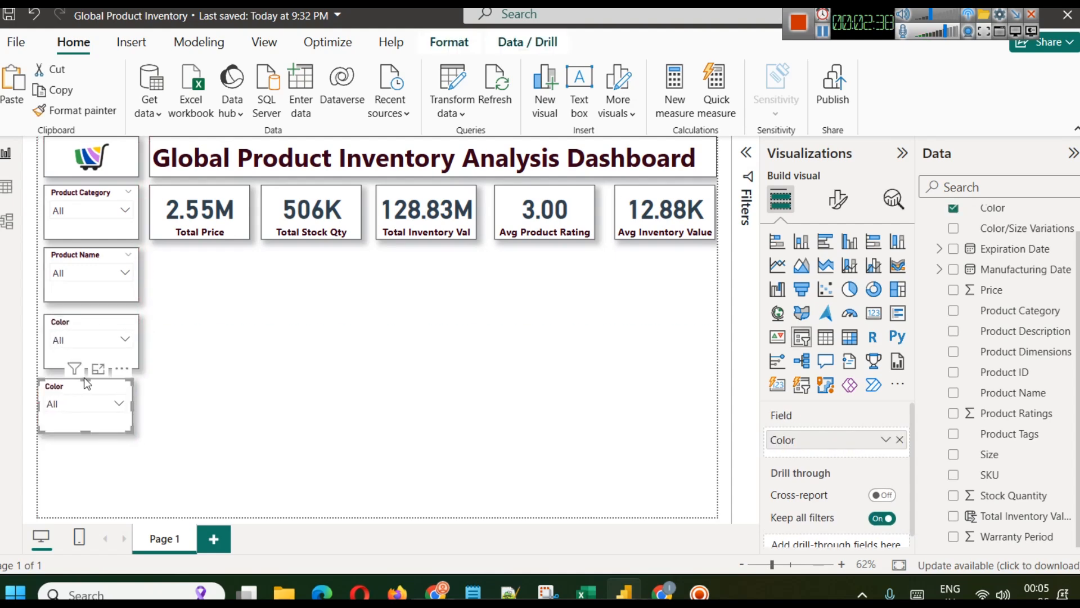
pyautogui.click(255, 425)
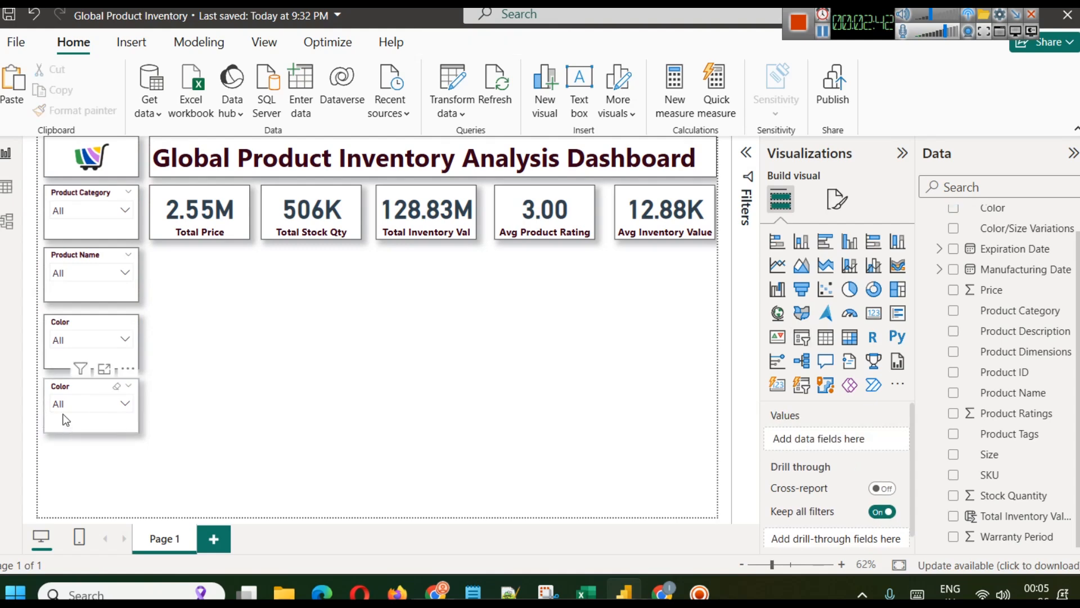
# Step: Replace the Color field with Size in the lowest slicer
pyautogui.click(72, 389)
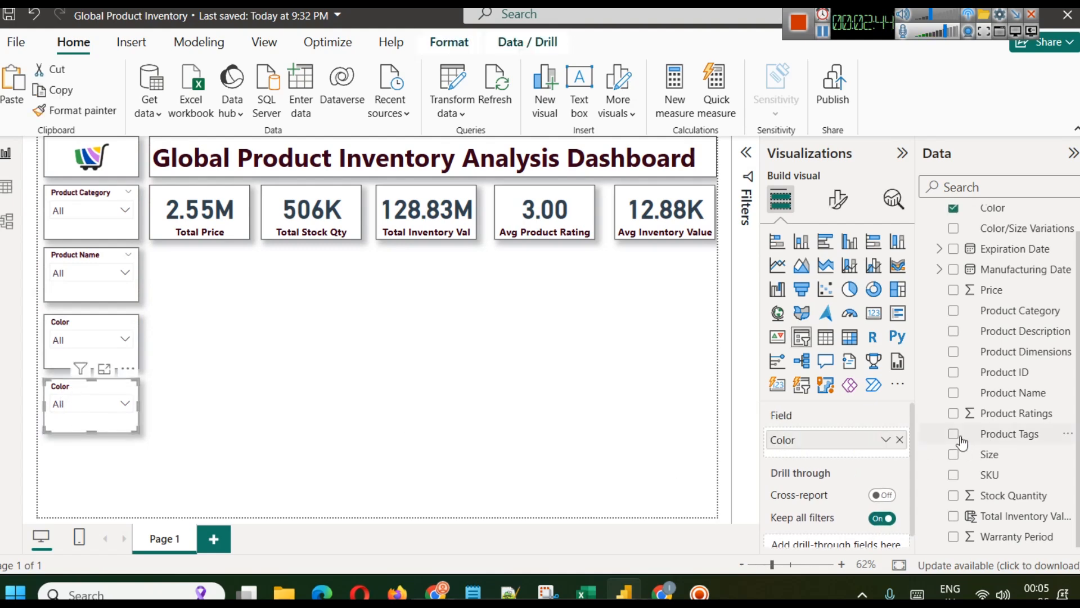
pyautogui.click(900, 439)
pyautogui.moveTo(998, 454); pyautogui.dragTo(866, 444)
pyautogui.click(337, 401)
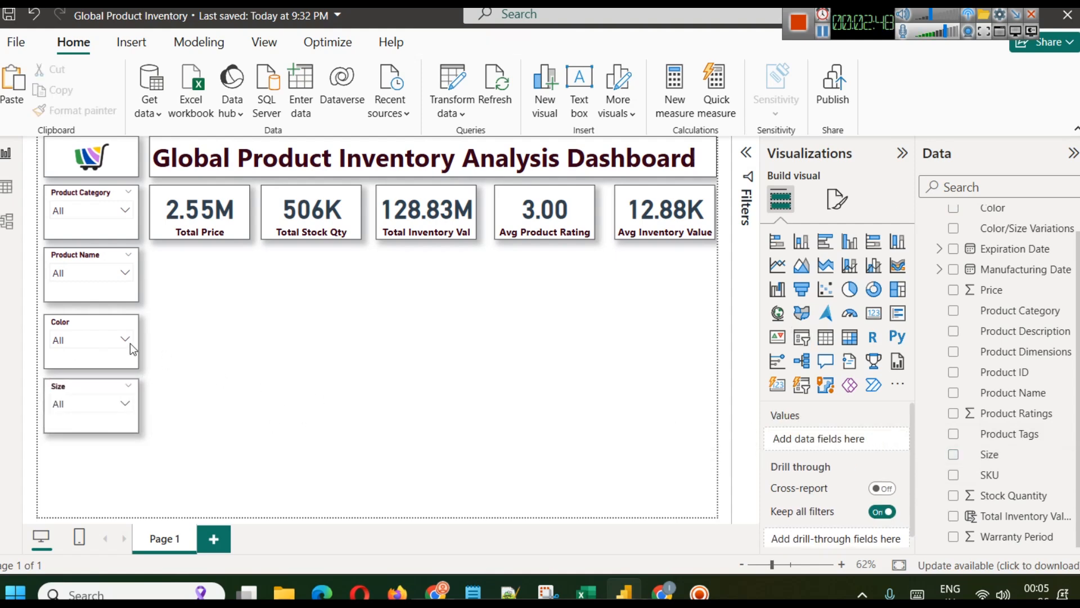
# Step: Filter the report to Blue in the Color slicer and Medium in the Size slicer
pyautogui.click(109, 345)
pyautogui.click(76, 231)
pyautogui.click(84, 403)
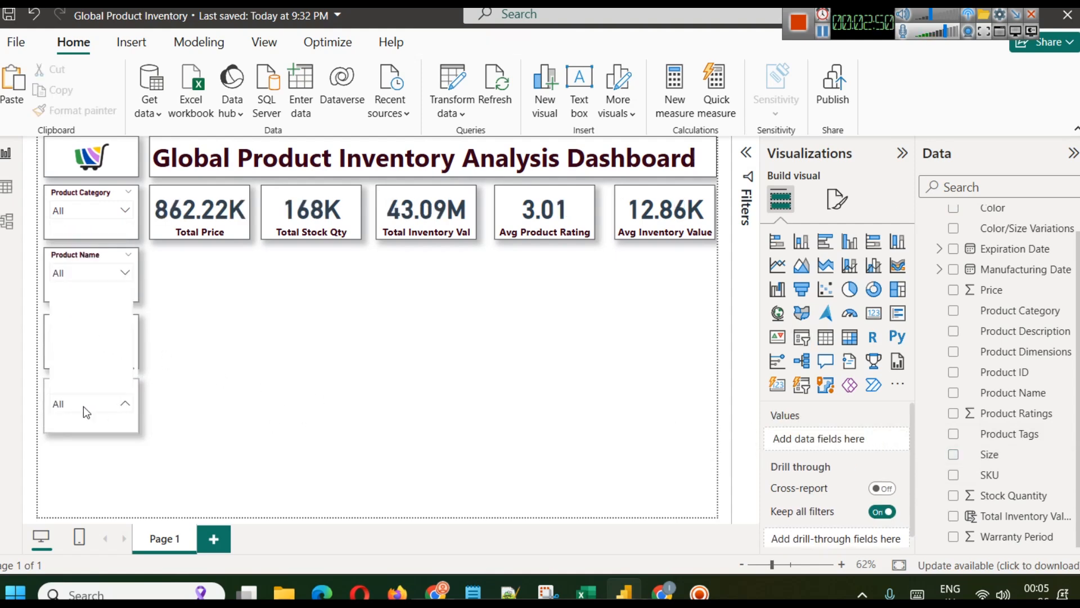
pyautogui.click(85, 297)
pyautogui.click(216, 386)
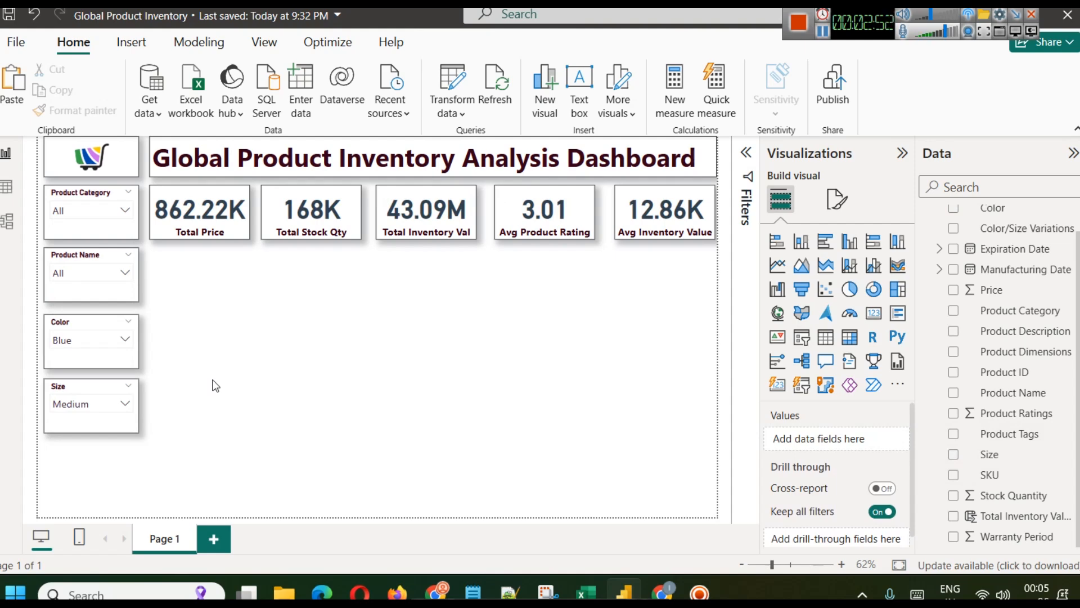
# Step: Inspect the options offered by the Size, Color and Product Name slicers while the filters are active
pyautogui.click(80, 403)
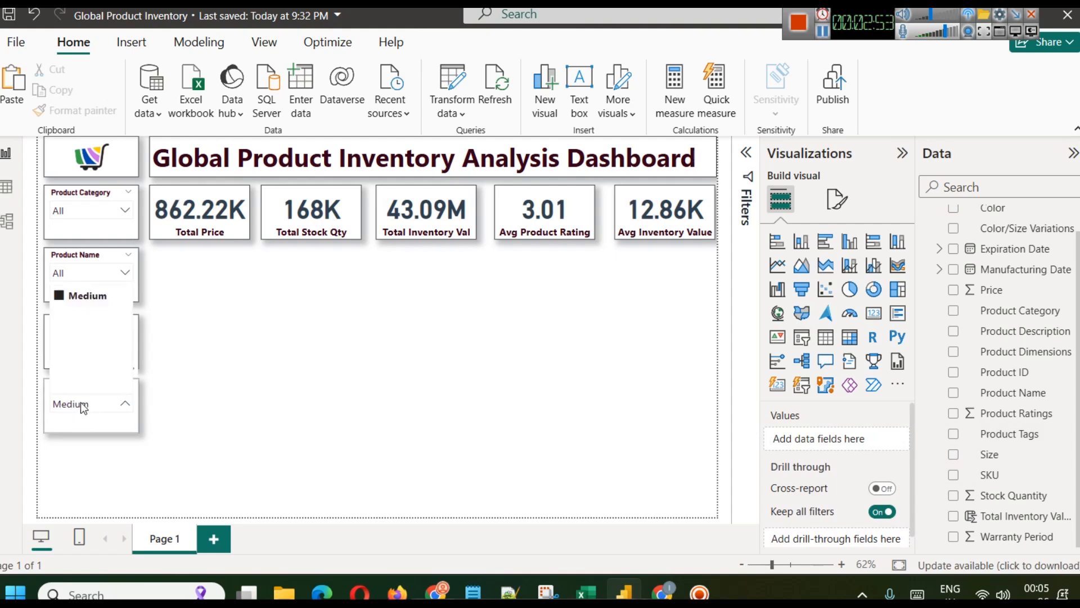
pyautogui.click(191, 377)
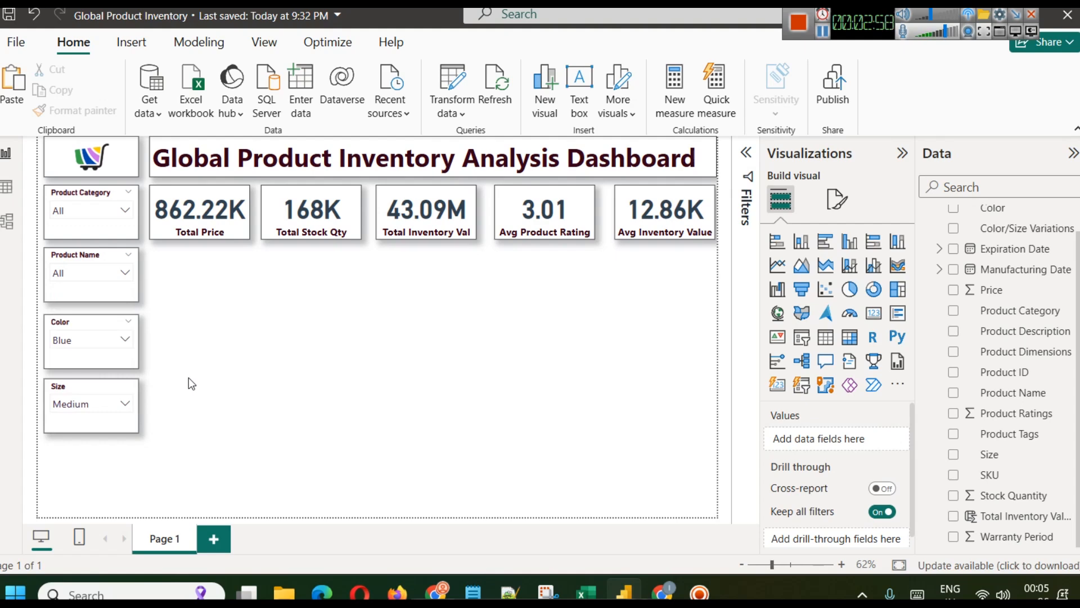
pyautogui.click(77, 340)
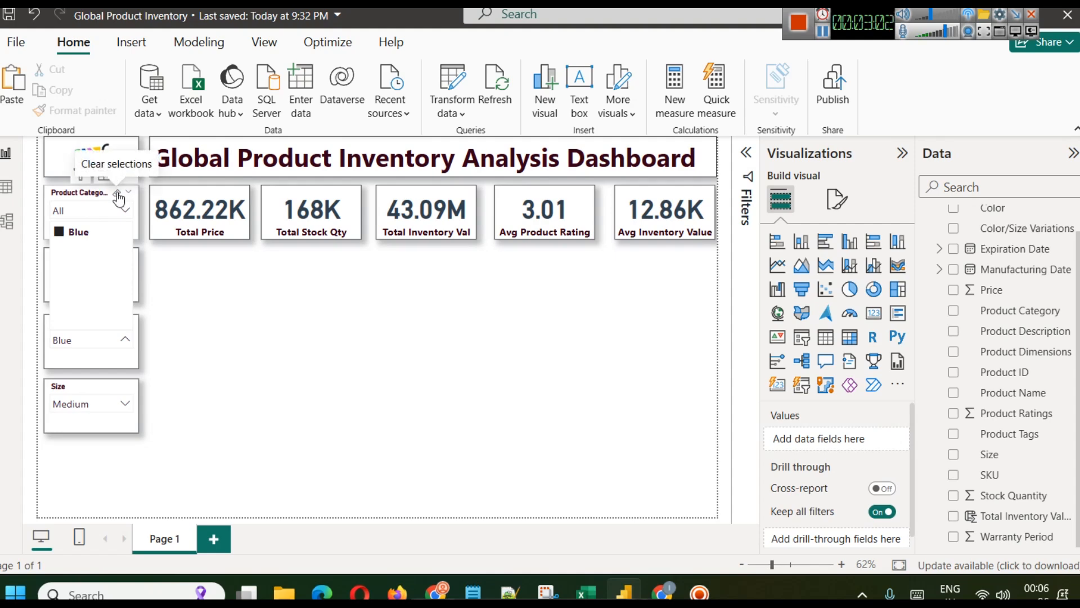
pyautogui.click(125, 195)
pyautogui.click(113, 405)
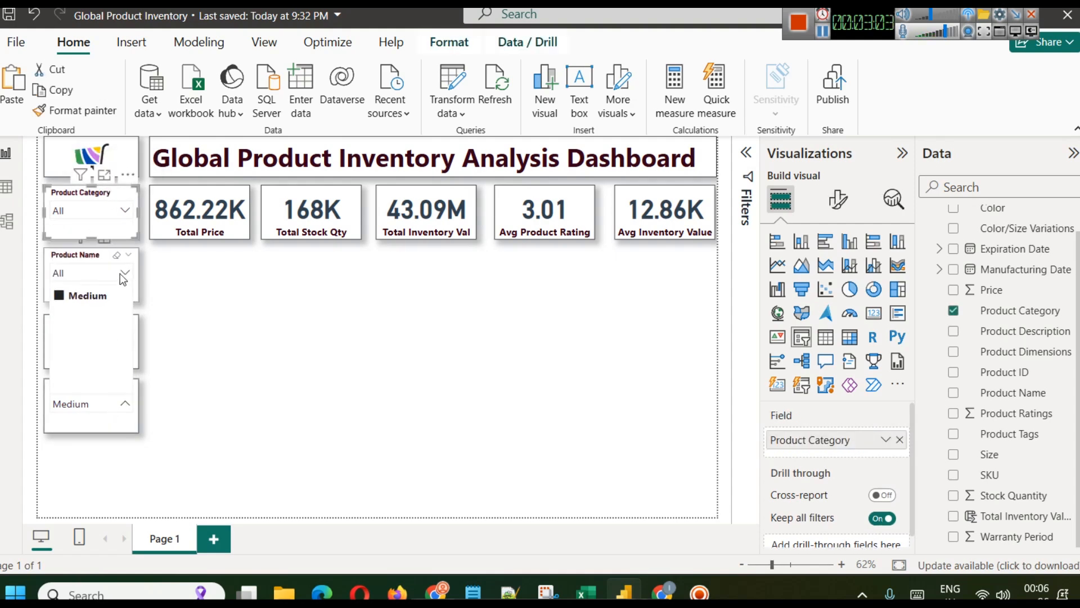
pyautogui.click(104, 293)
pyautogui.click(81, 413)
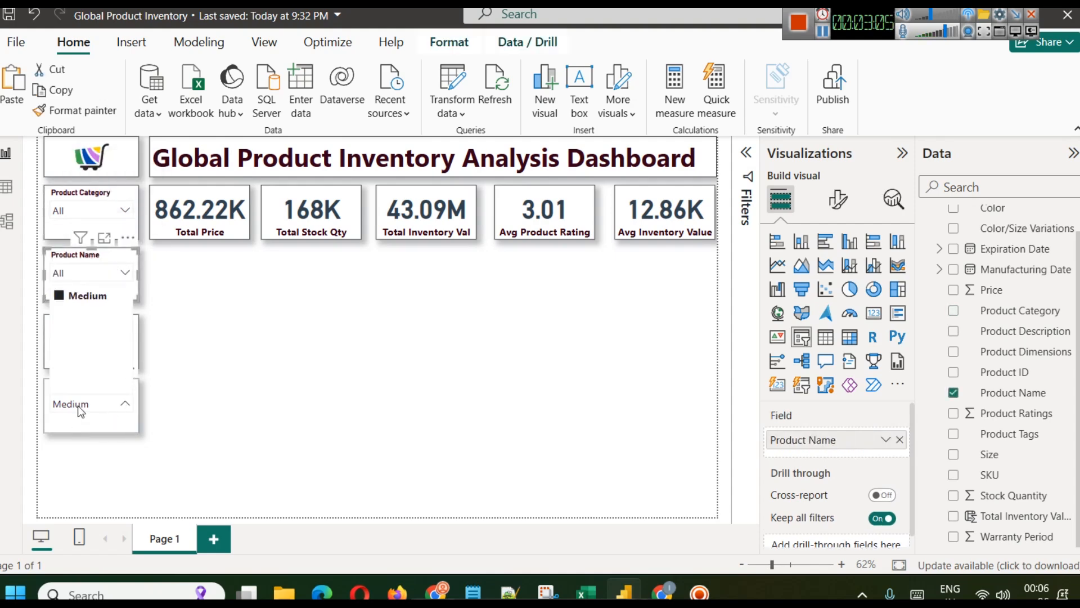
pyautogui.click(102, 272)
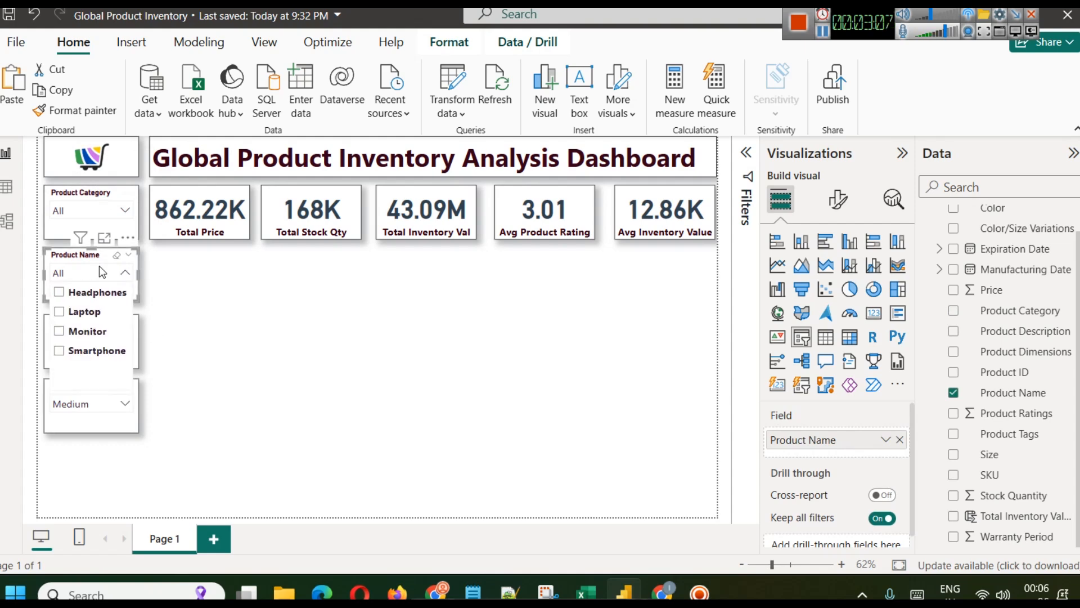
pyautogui.click(99, 269)
pyautogui.click(88, 342)
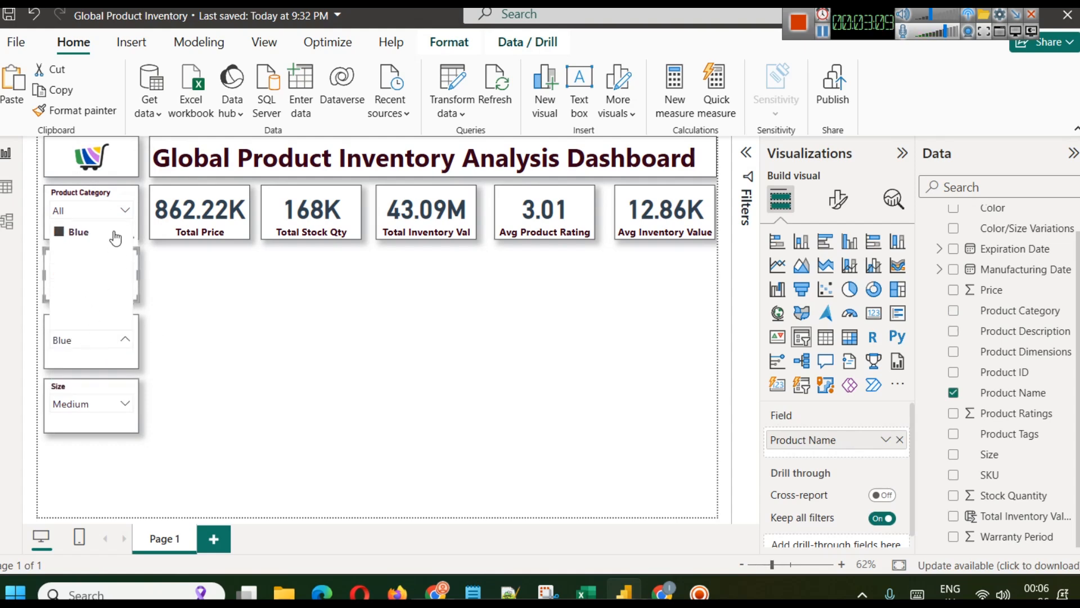
pyautogui.click(112, 197)
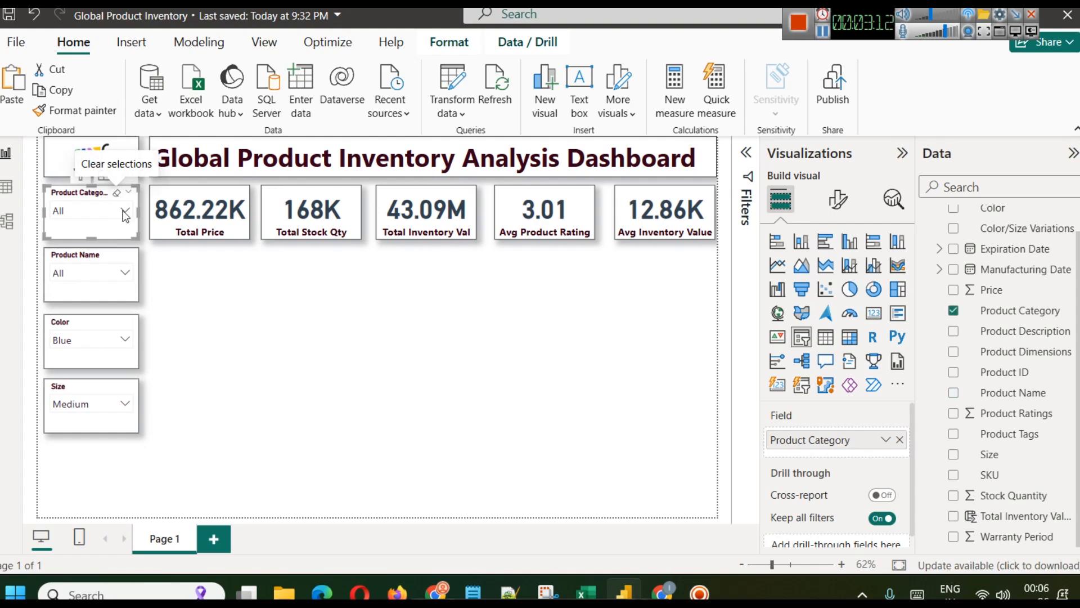
# Step: Deselect Blue in the Color slicer
pyautogui.click(87, 337)
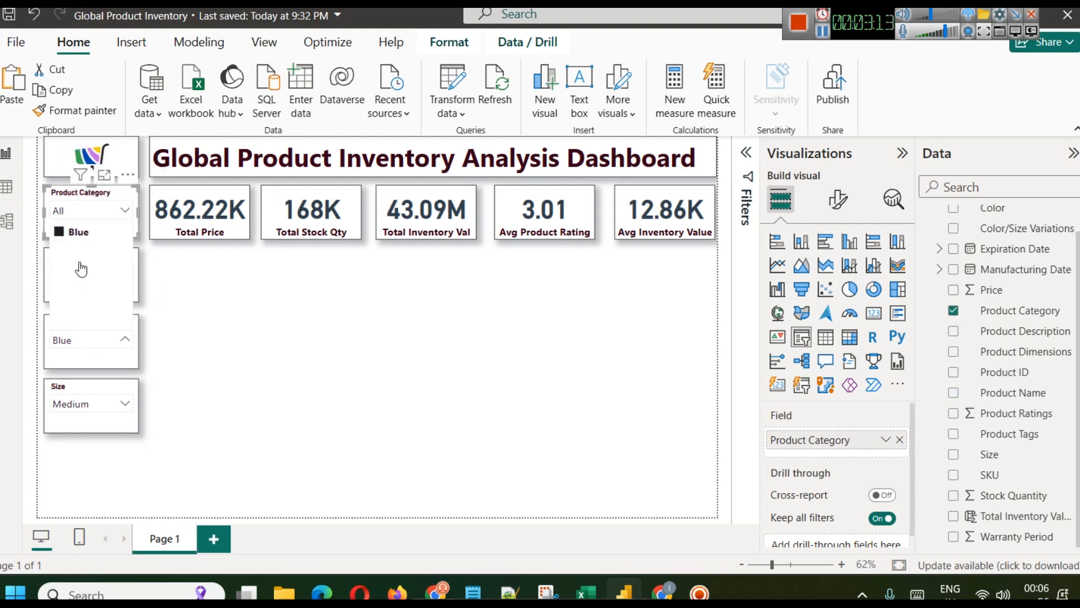
pyautogui.click(73, 235)
pyautogui.click(144, 356)
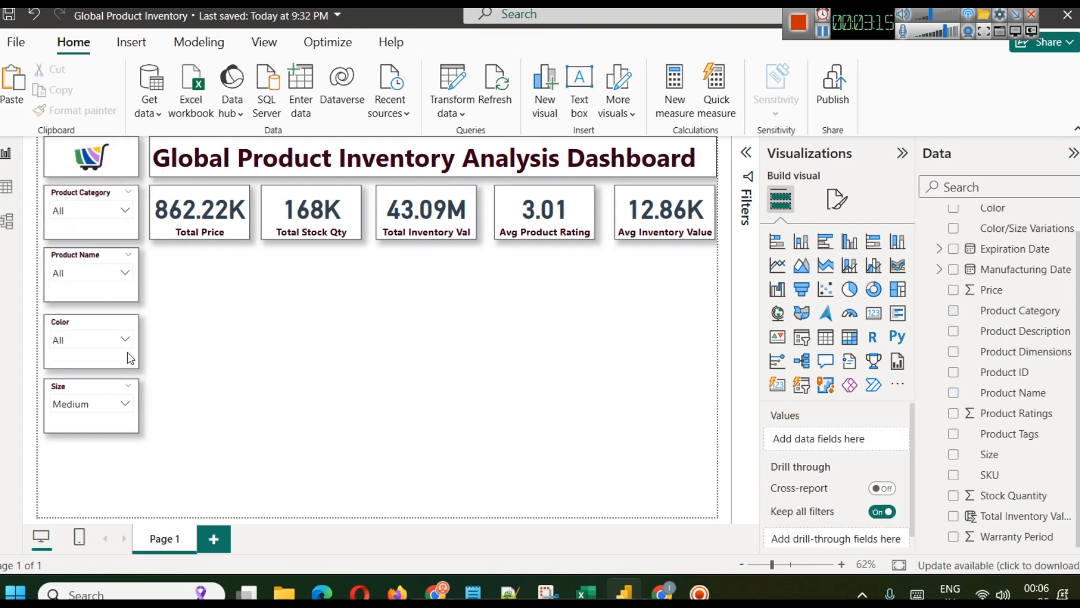
pyautogui.click(106, 341)
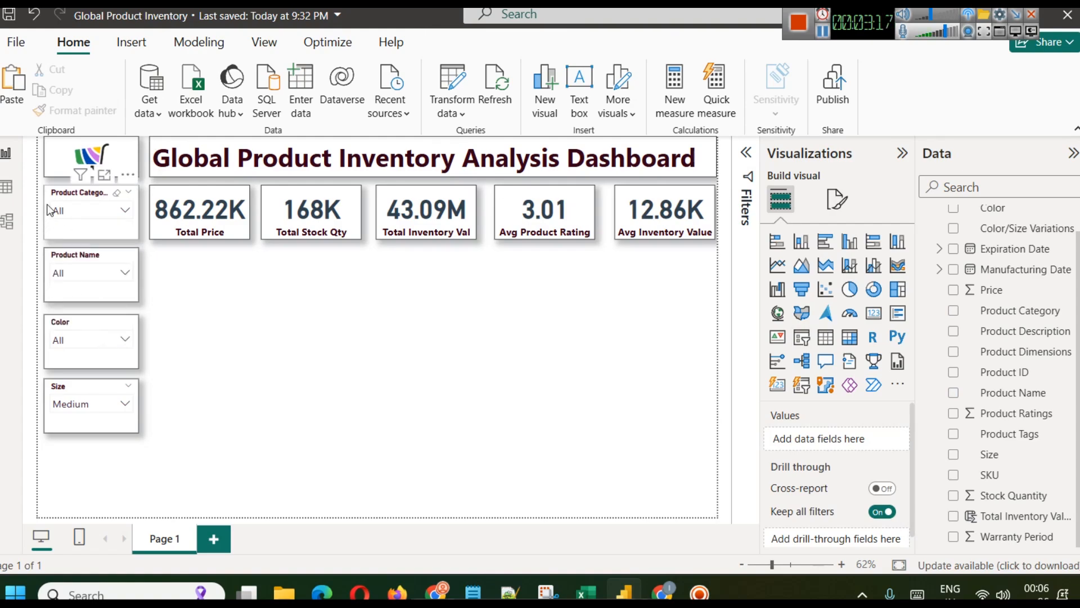
# Step: Examine the Color and Size columns in the products table data and return to the report page
pyautogui.click(11, 187)
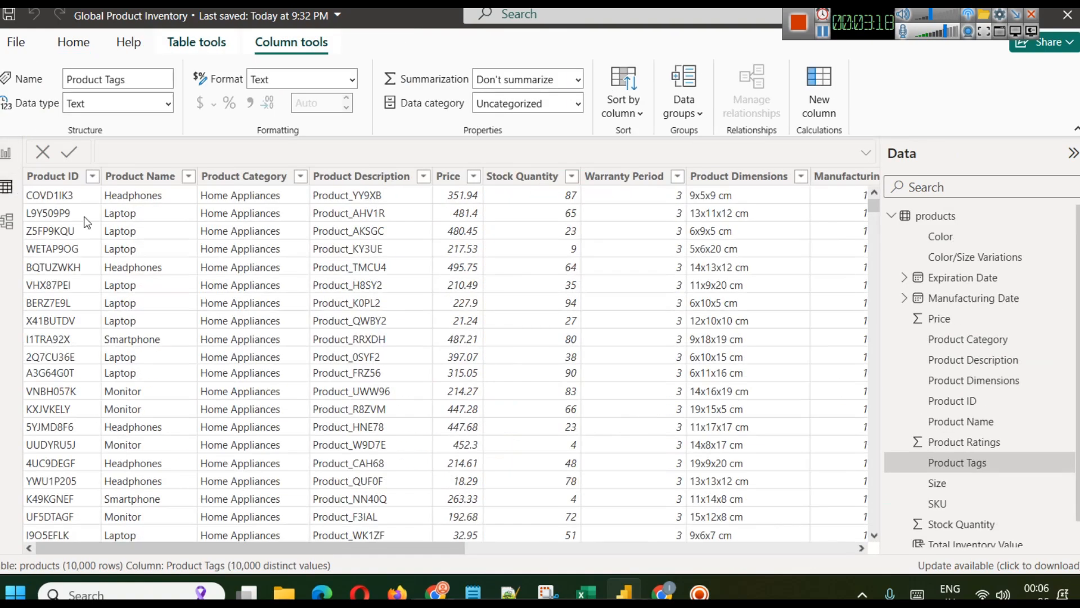
pyautogui.click(765, 549)
pyautogui.click(825, 547)
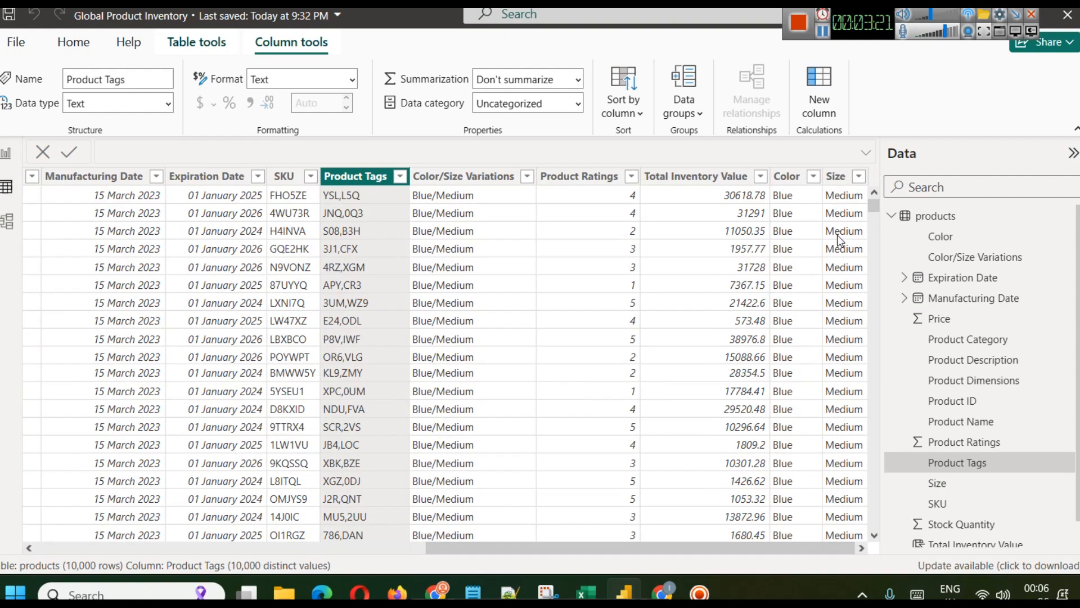
pyautogui.moveTo(874, 207)
pyautogui.mouseDown()
pyautogui.moveTo(879, 524)
pyautogui.moveTo(869, 194)
pyautogui.mouseUp()
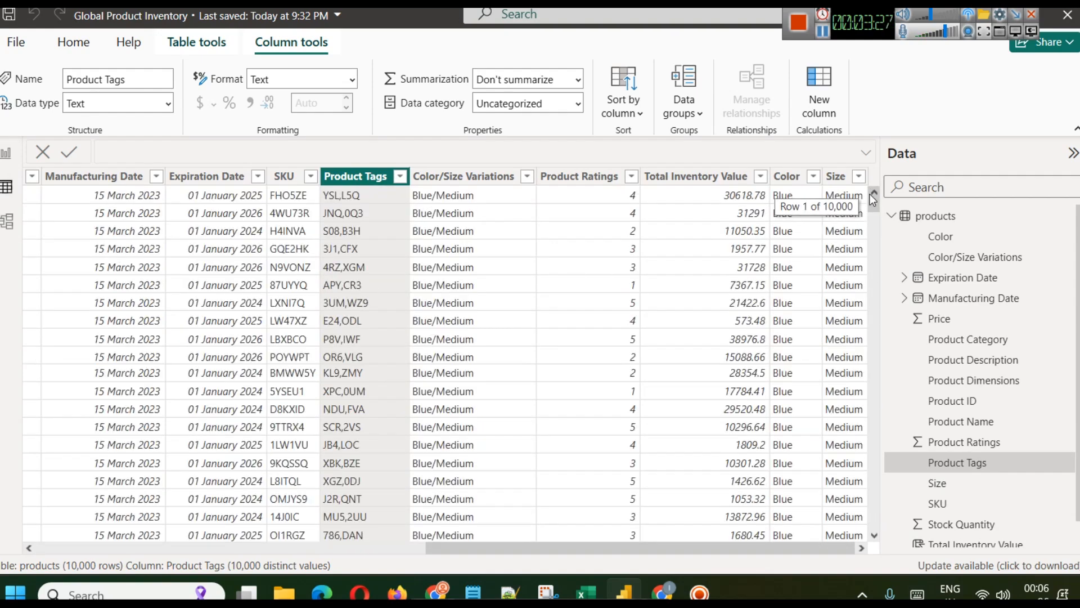
pyautogui.scroll(-5, 800, 306)
pyautogui.scroll(5, 800, 306)
pyautogui.click(6, 153)
# Step: Check the Color slicer's options and clear the Medium selection from the Size slicer
pyautogui.click(78, 341)
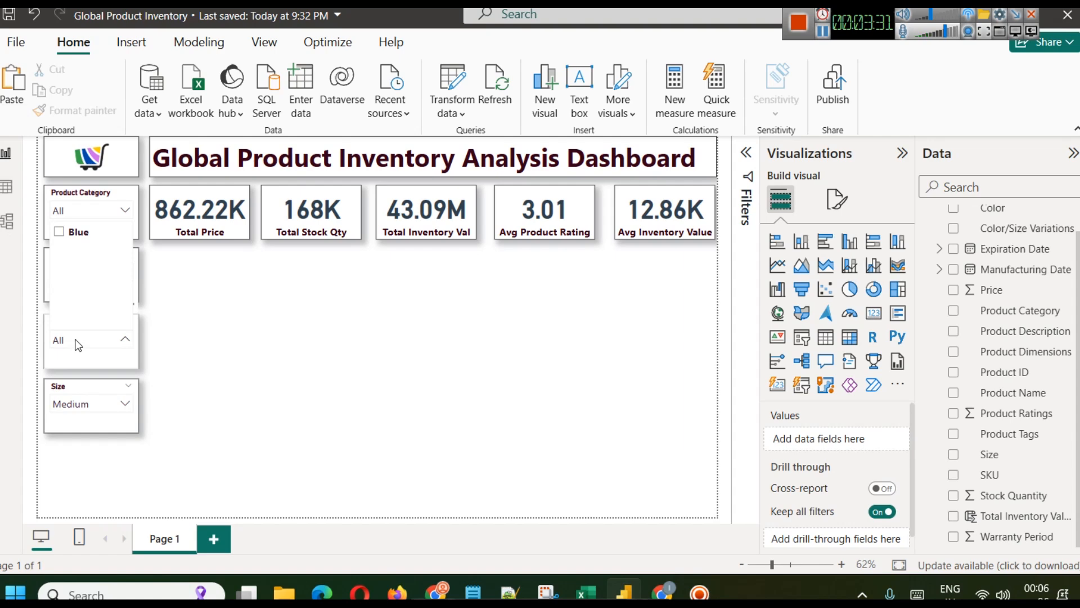
pyautogui.click(353, 331)
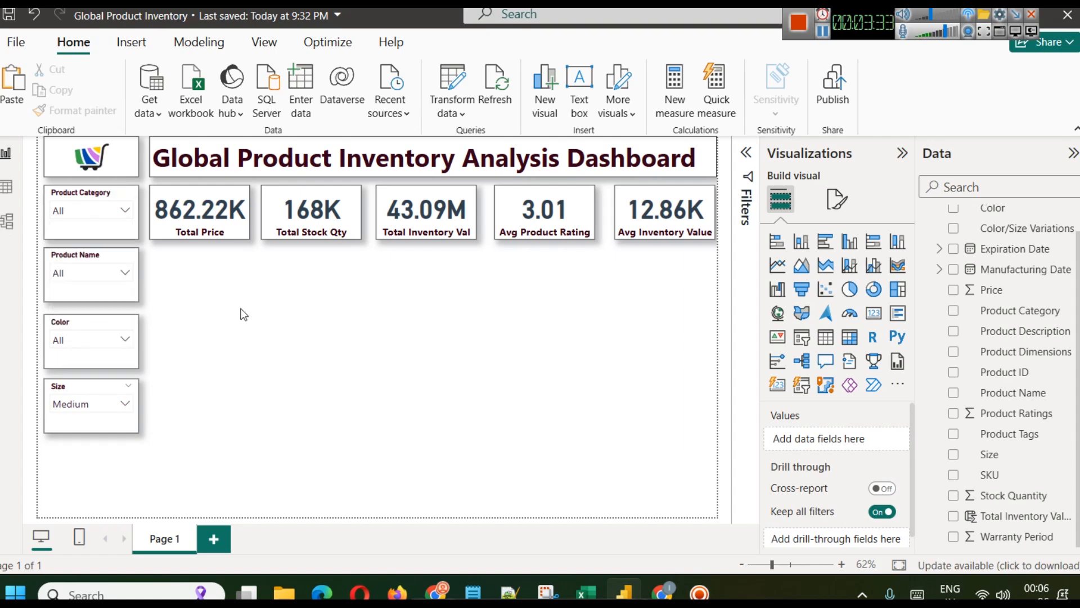
pyautogui.click(95, 404)
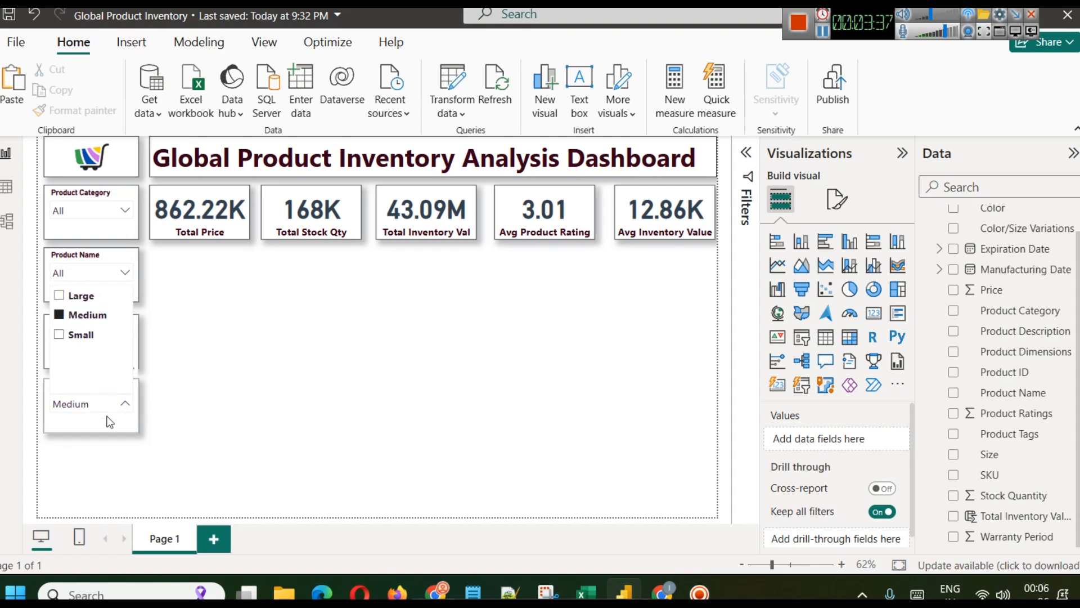
pyautogui.click(108, 397)
pyautogui.click(116, 385)
# Step: Filter the Color slicer to Red and check which options the Size slicer offers
pyautogui.click(75, 341)
pyautogui.click(74, 271)
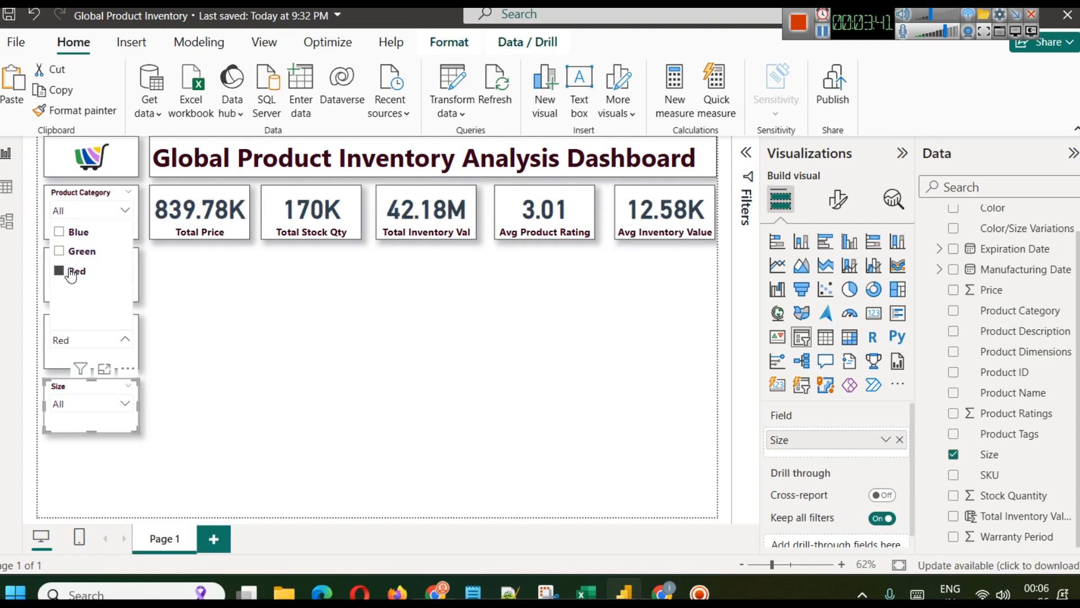
pyautogui.click(98, 405)
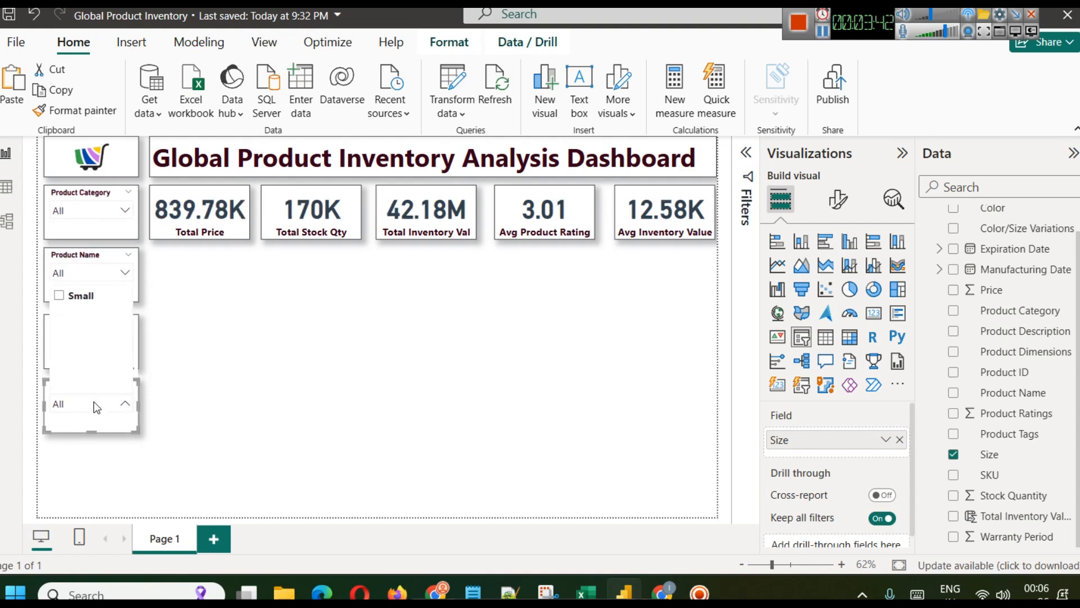
pyautogui.click(306, 362)
# Step: Deselect Red in the Color slicer
pyautogui.click(77, 338)
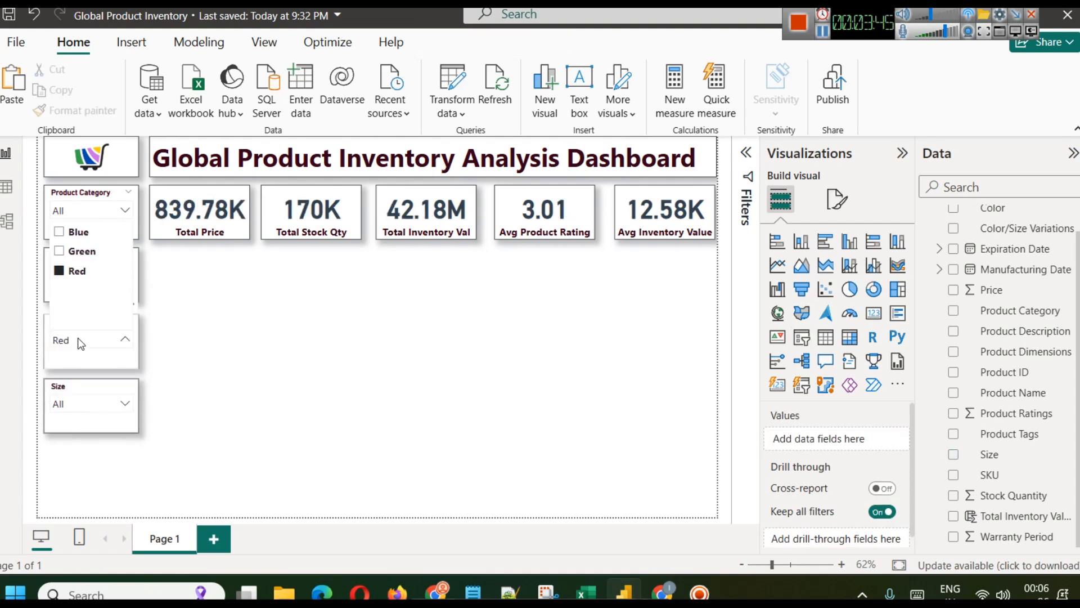
pyautogui.click(75, 271)
pyautogui.click(224, 335)
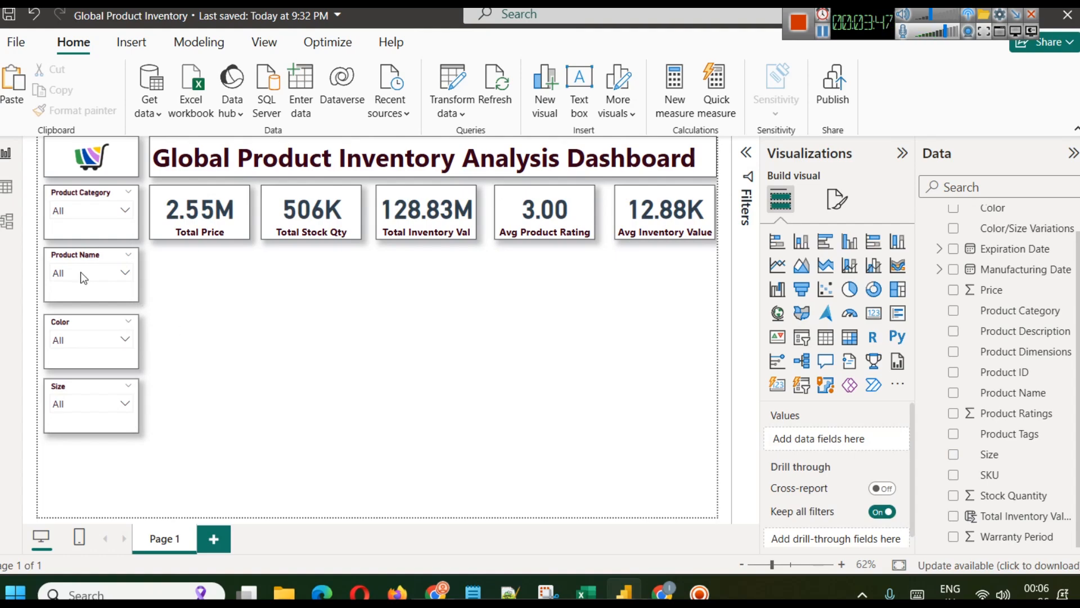
# Step: Browse further rows of the products table data to compare the Color and Size combinations
pyautogui.click(7, 192)
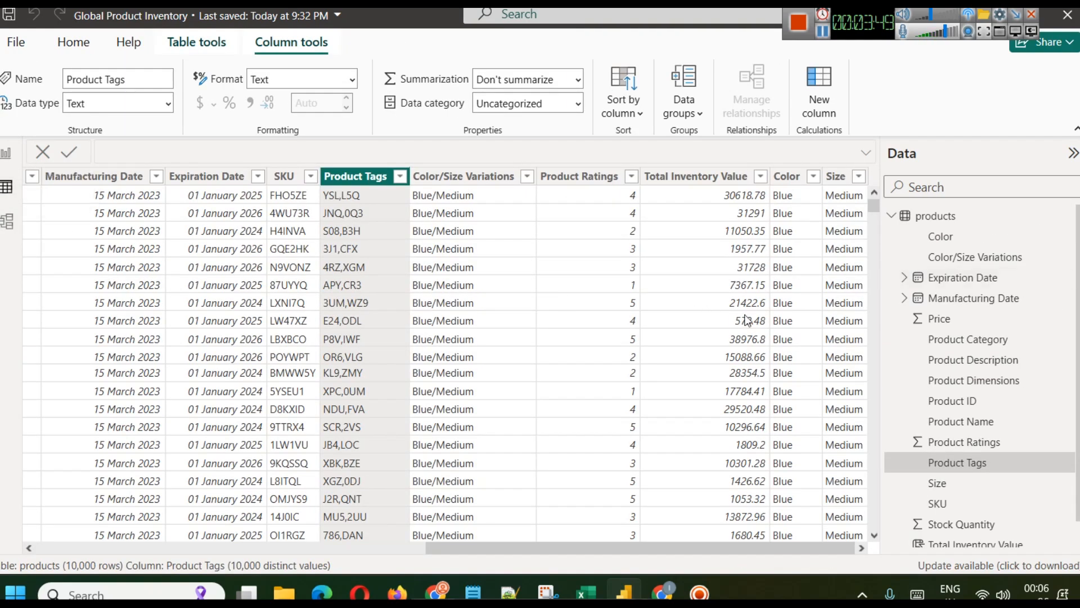
pyautogui.scroll(-20, 746, 312)
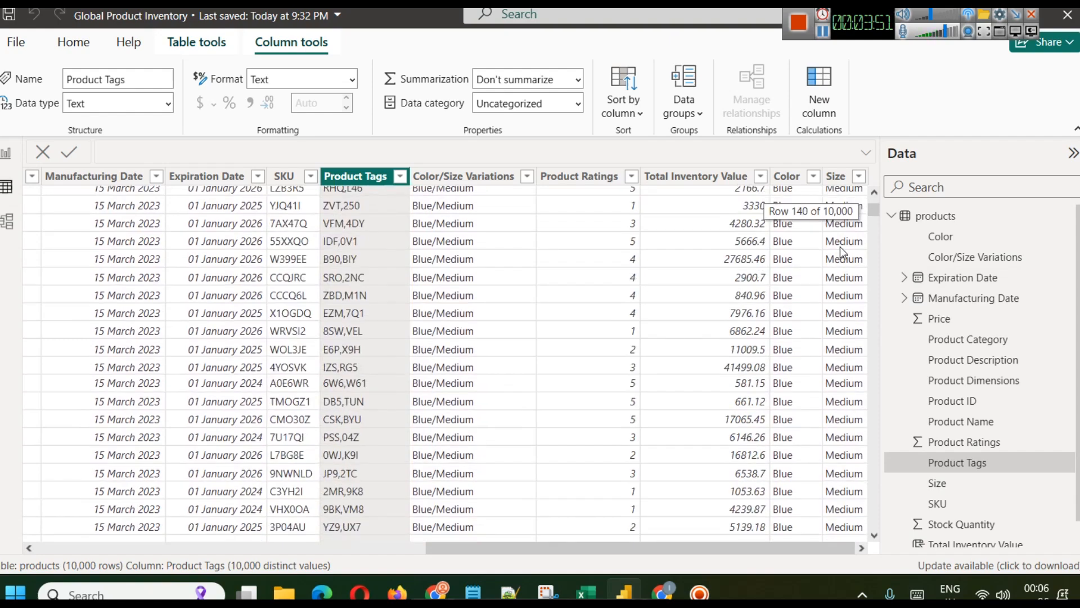
pyautogui.moveTo(873, 209); pyautogui.dragTo(876, 275)
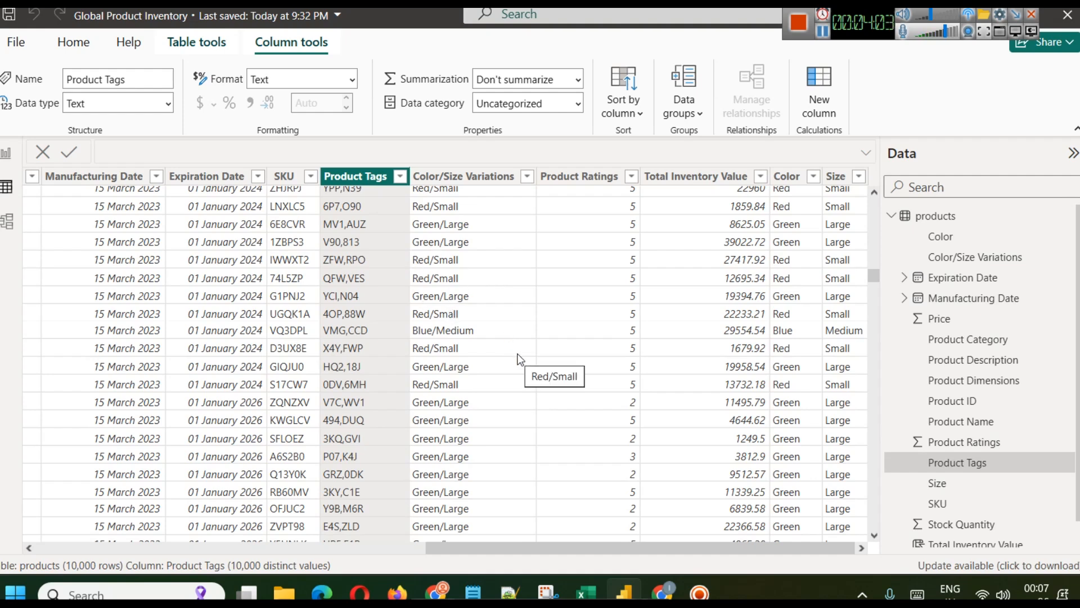
# Step: Review the products table from its first row, including the Manufacturing Date and Expiration Date columns, and return to the report page
pyautogui.moveTo(876, 276); pyautogui.dragTo(877, 143)
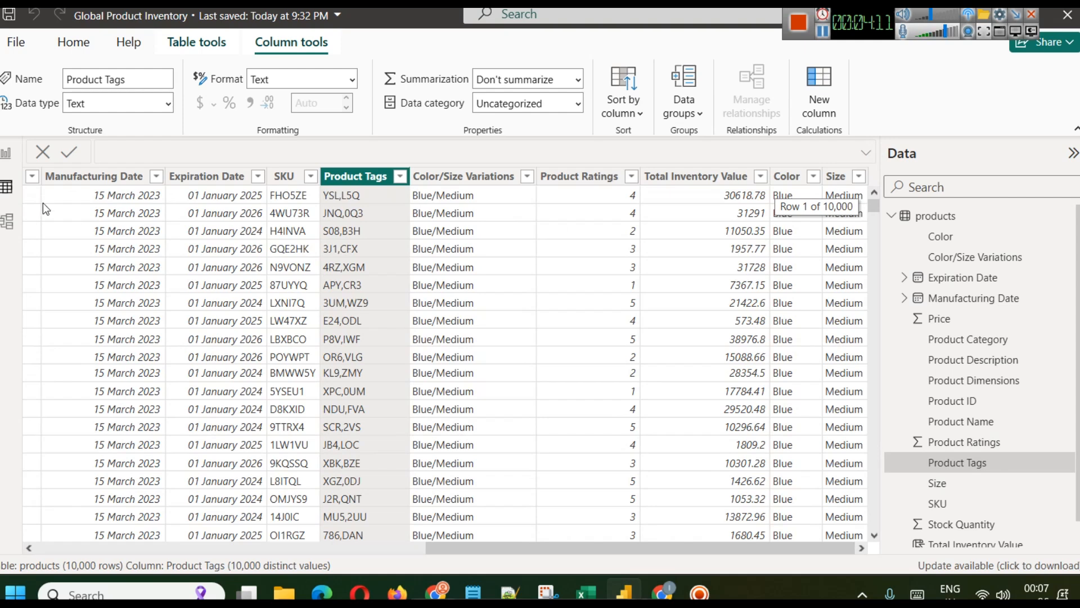
pyautogui.click(7, 153)
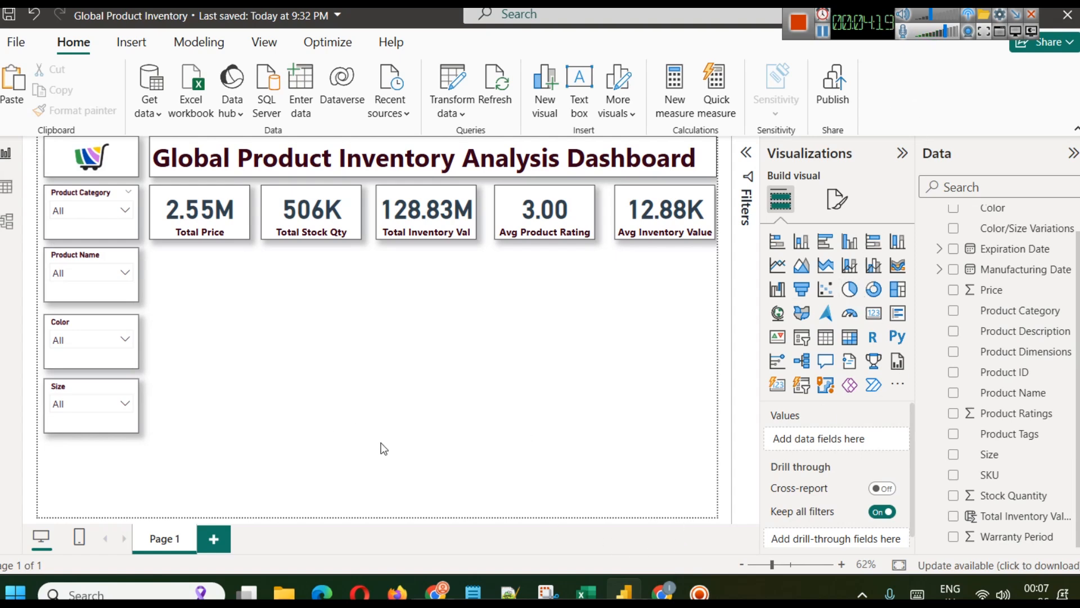
pyautogui.click(6, 186)
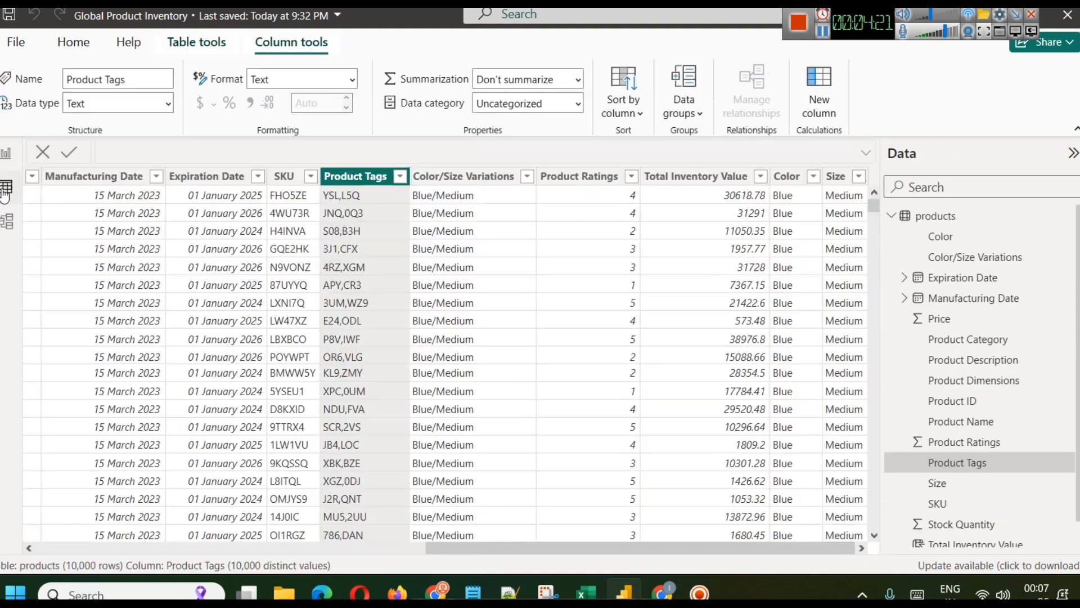
pyautogui.moveTo(643, 549); pyautogui.dragTo(502, 543)
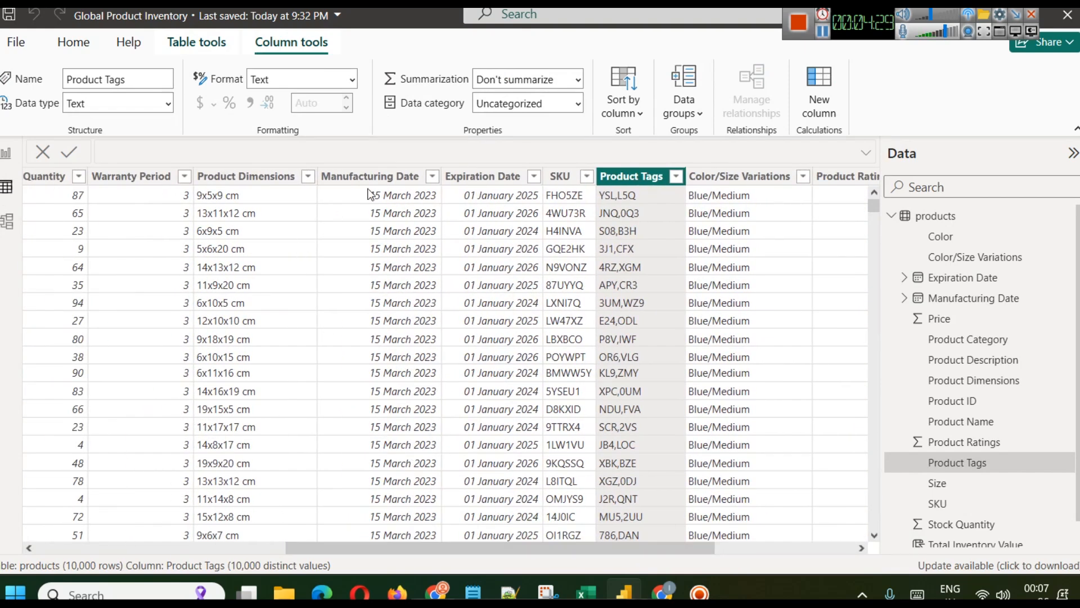
pyautogui.click(6, 153)
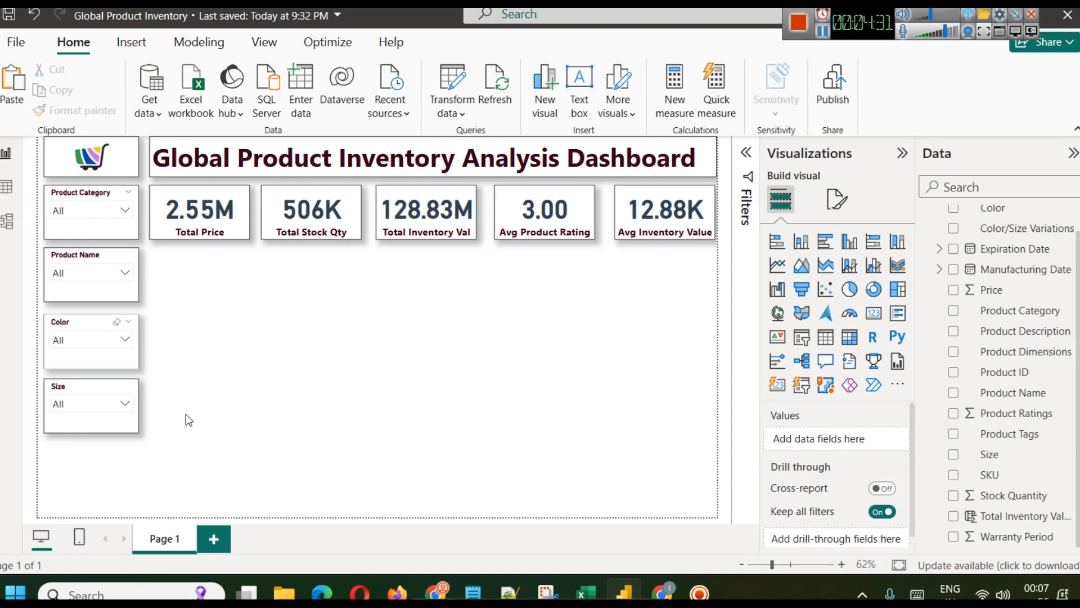
# Step: Duplicate the Size slicer and place the copy directly beneath the original, aligned with the other slicers
pyautogui.click(95, 389)
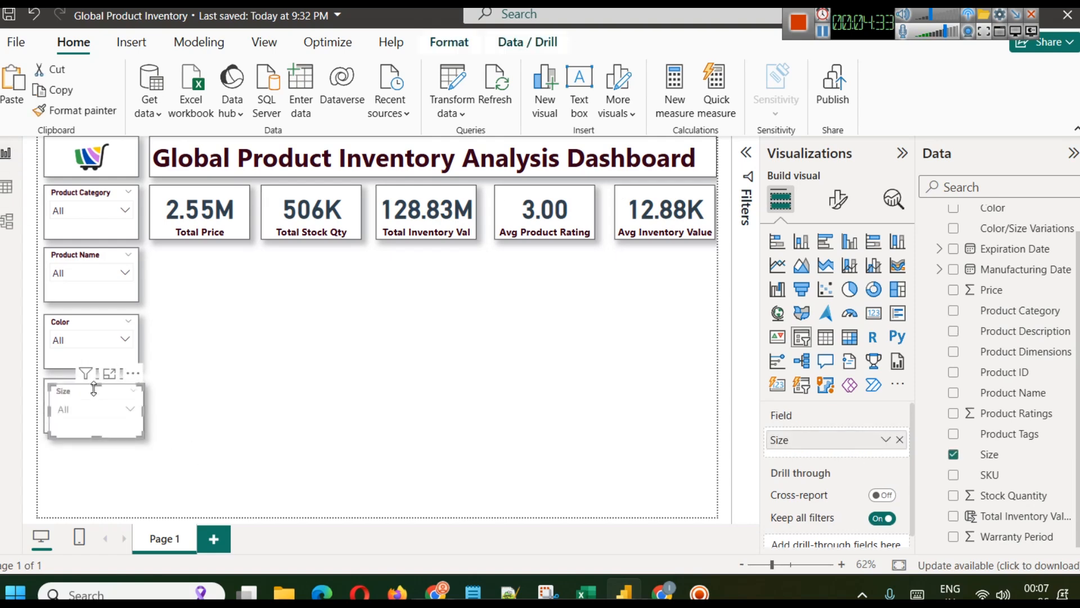
pyautogui.hotkey('ctrl', 'z')
pyautogui.click(271, 422)
pyautogui.moveTo(99, 397); pyautogui.dragTo(92, 457)
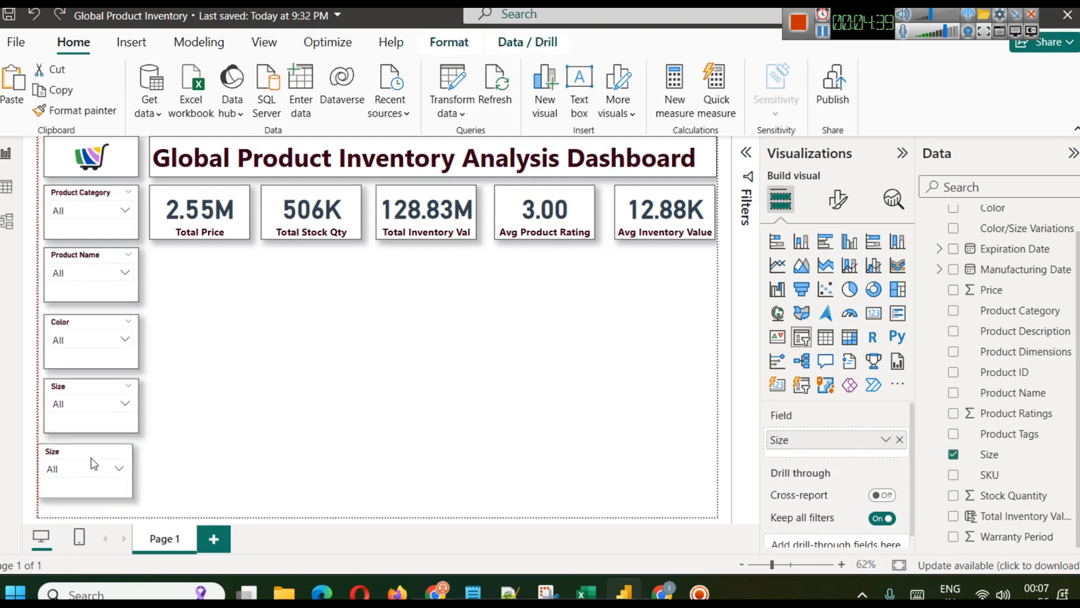
pyautogui.click(218, 443)
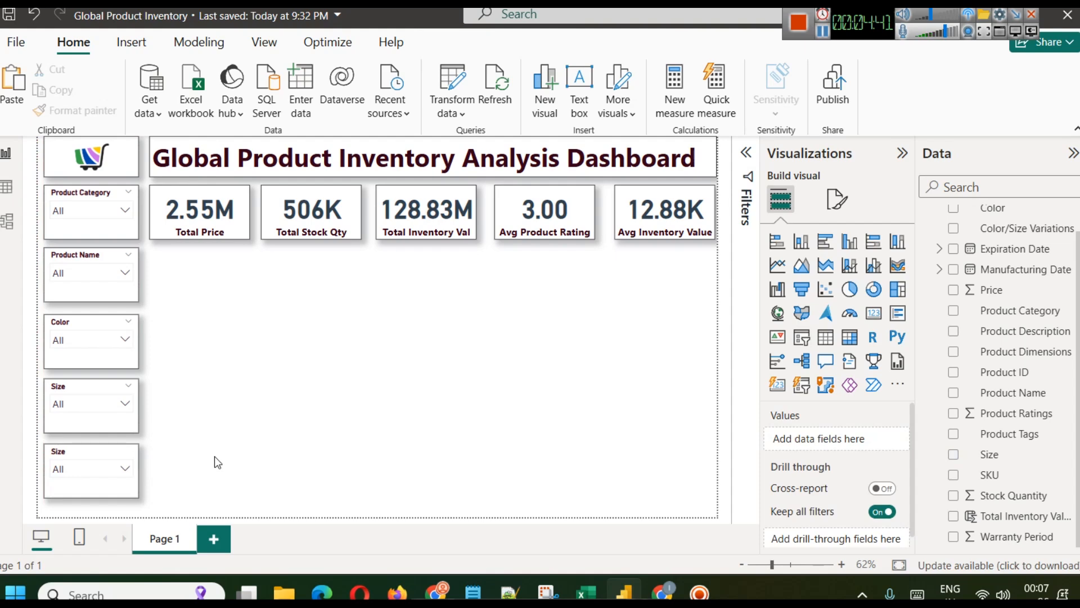
# Step: Replace the Size field in the lowest slicer with Manufacturing Date and check its list of dates
pyautogui.click(74, 452)
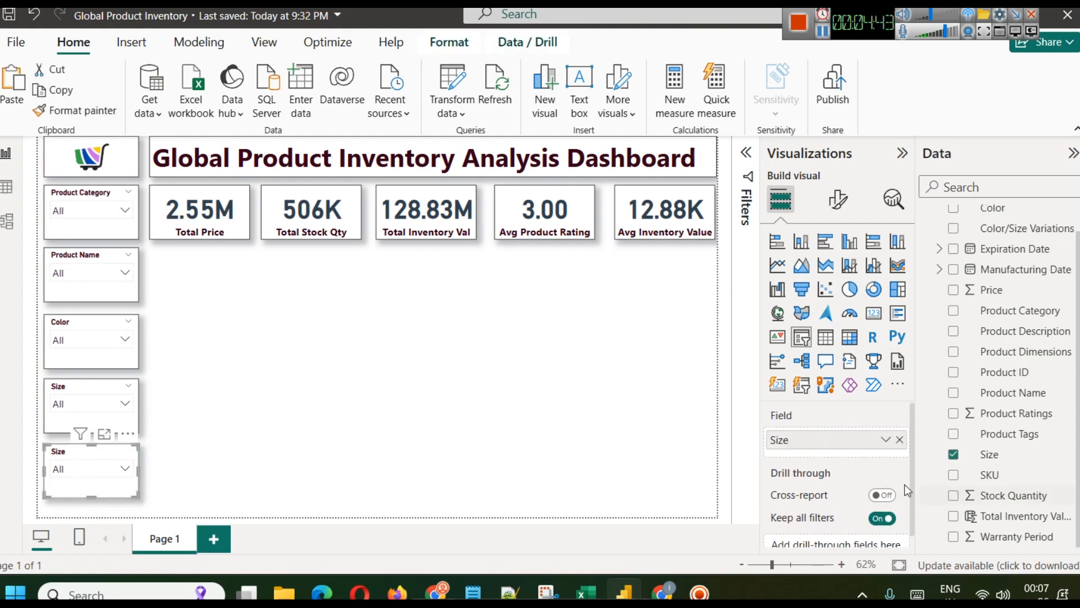
pyautogui.click(900, 442)
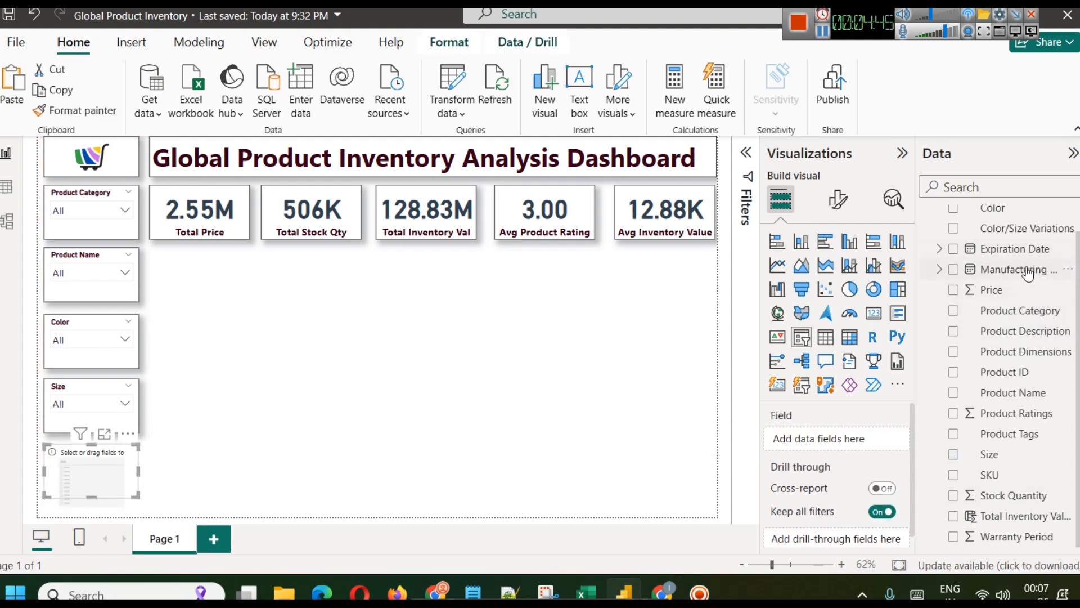
pyautogui.moveTo(1028, 270); pyautogui.dragTo(839, 427)
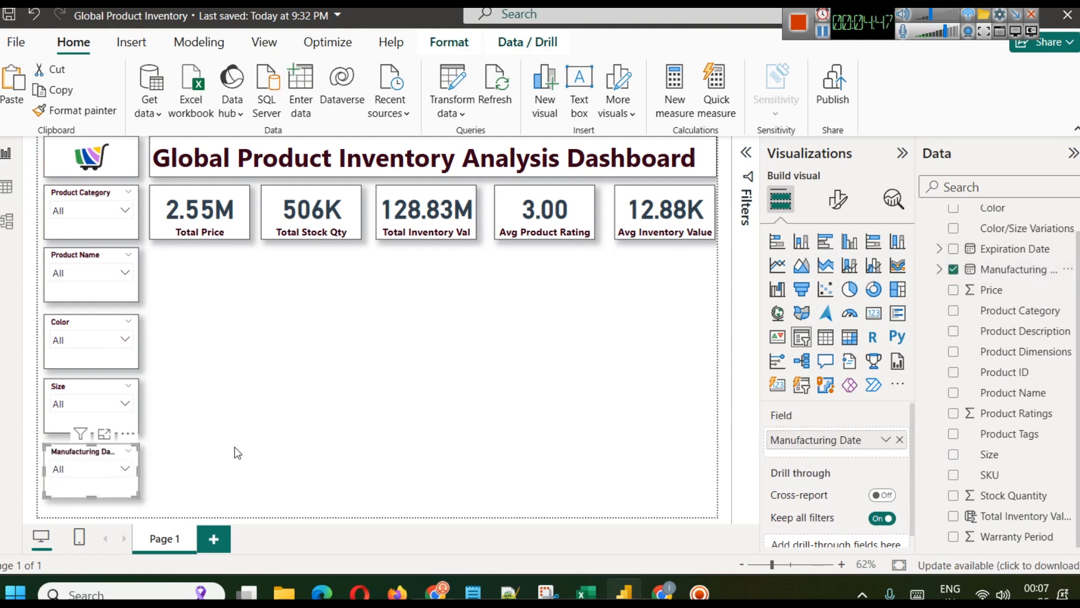
pyautogui.click(123, 470)
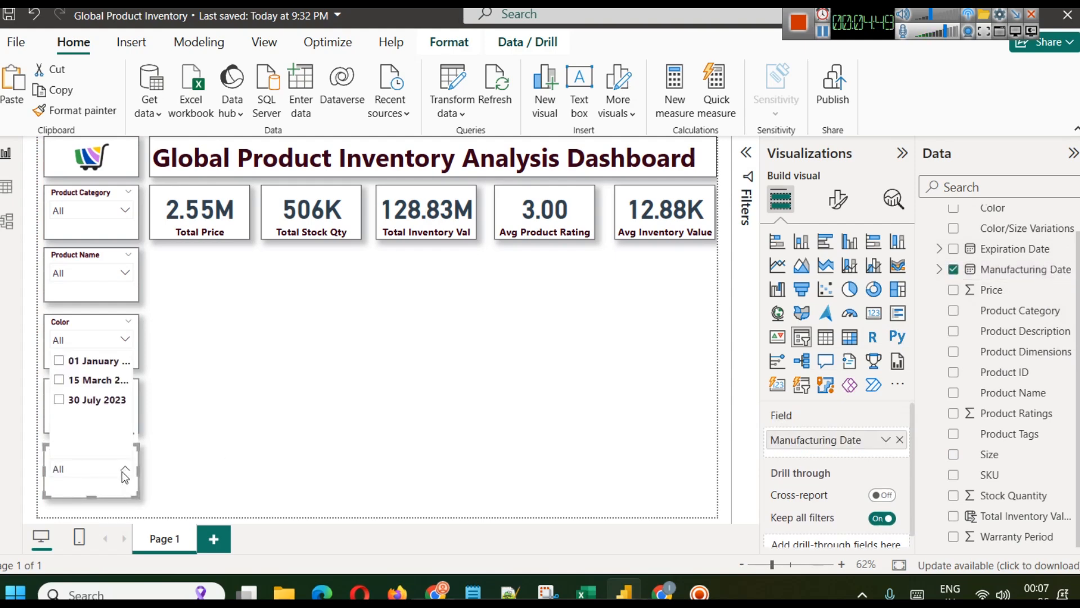
pyautogui.click(123, 471)
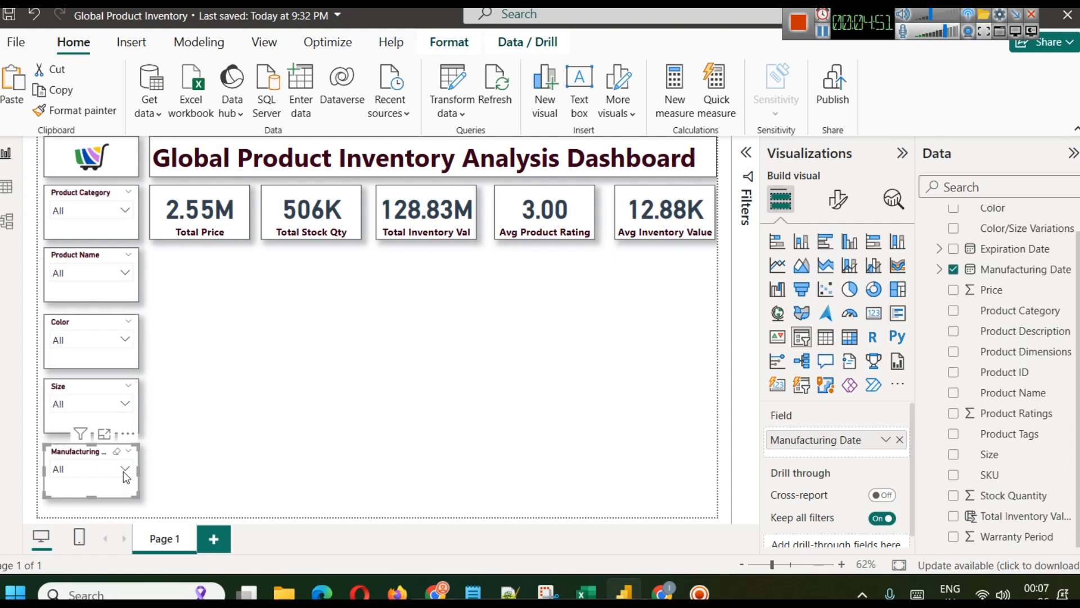
# Step: Set the Manufacturing Date slicer's style to Between
pyautogui.click(939, 270)
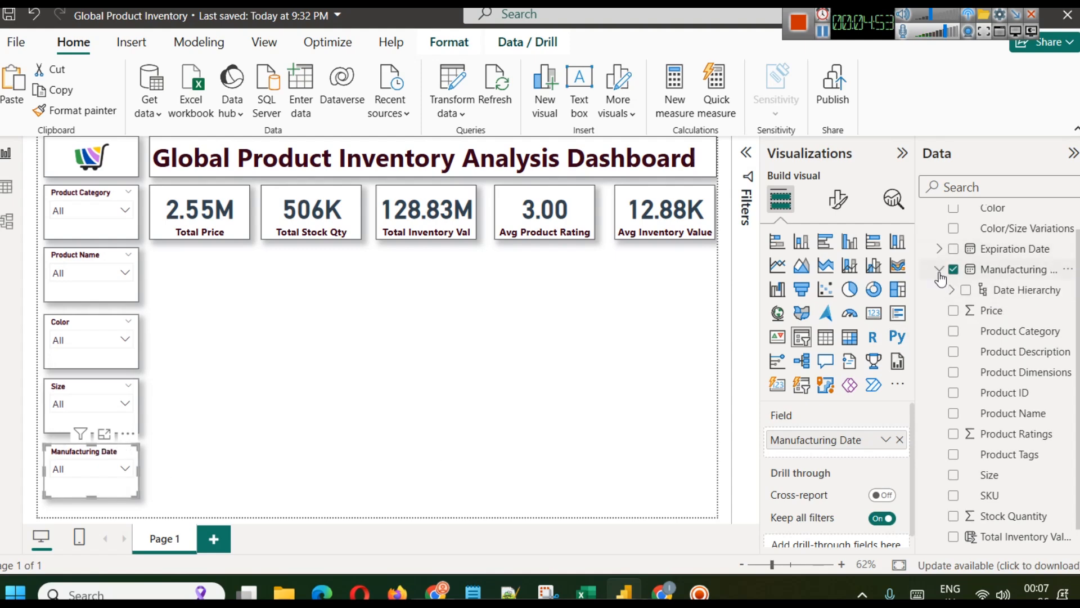
pyautogui.click(938, 271)
pyautogui.click(843, 214)
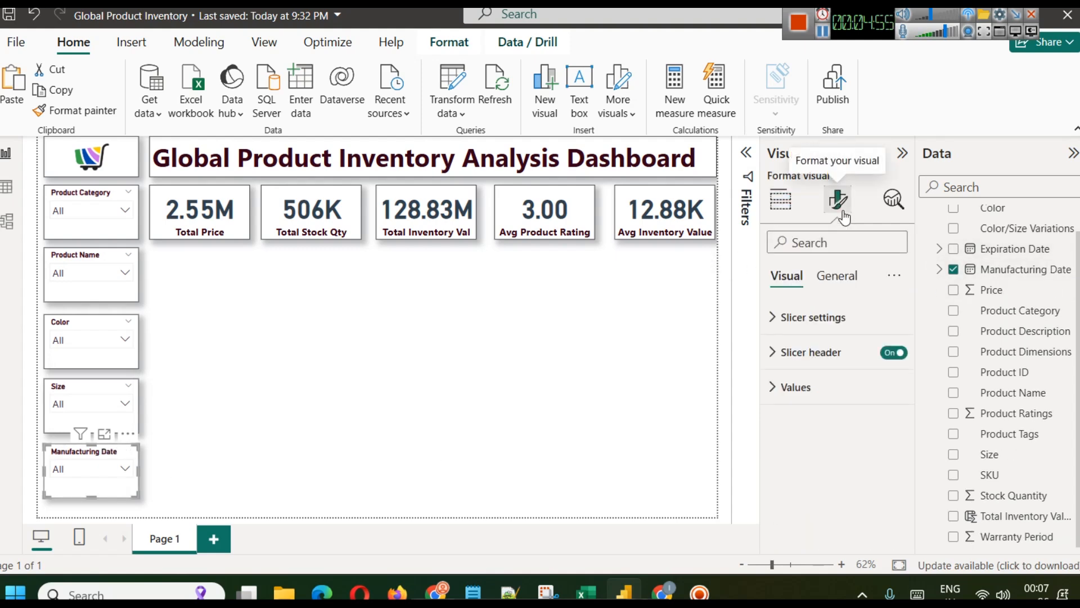
pyautogui.click(832, 316)
pyautogui.click(845, 411)
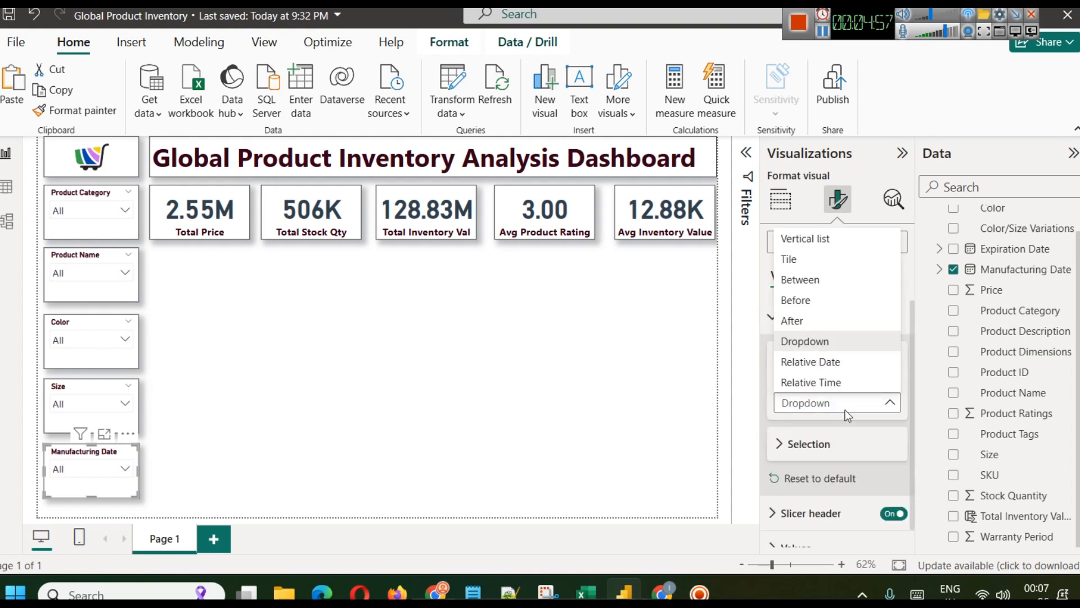
pyautogui.click(826, 279)
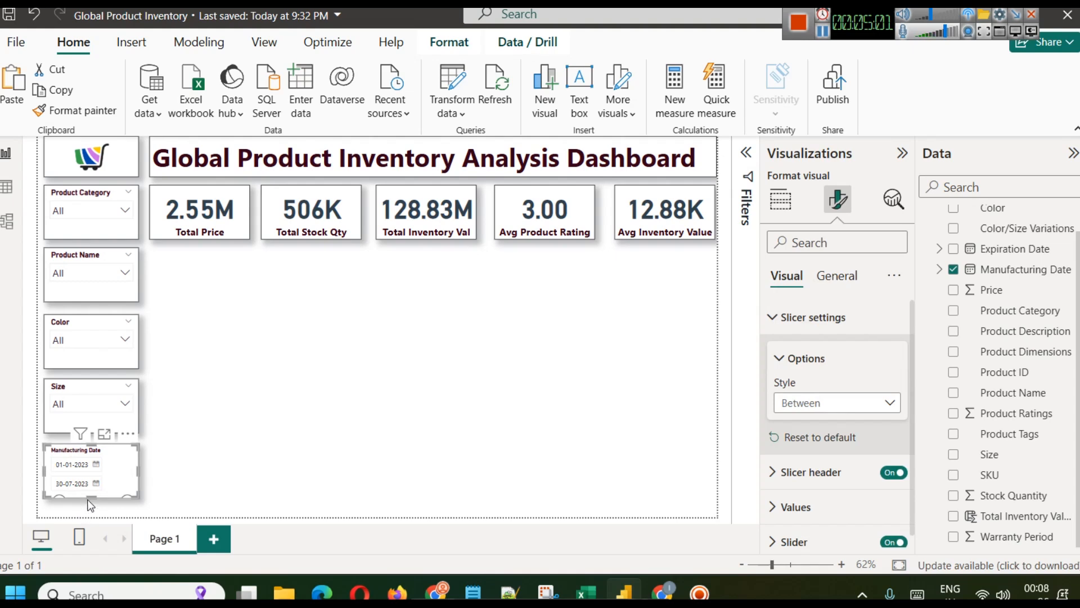
# Step: Extend the Manufacturing Date slicer down to the page's lower edge to fit its range slider
pyautogui.moveTo(92, 498); pyautogui.dragTo(92, 512)
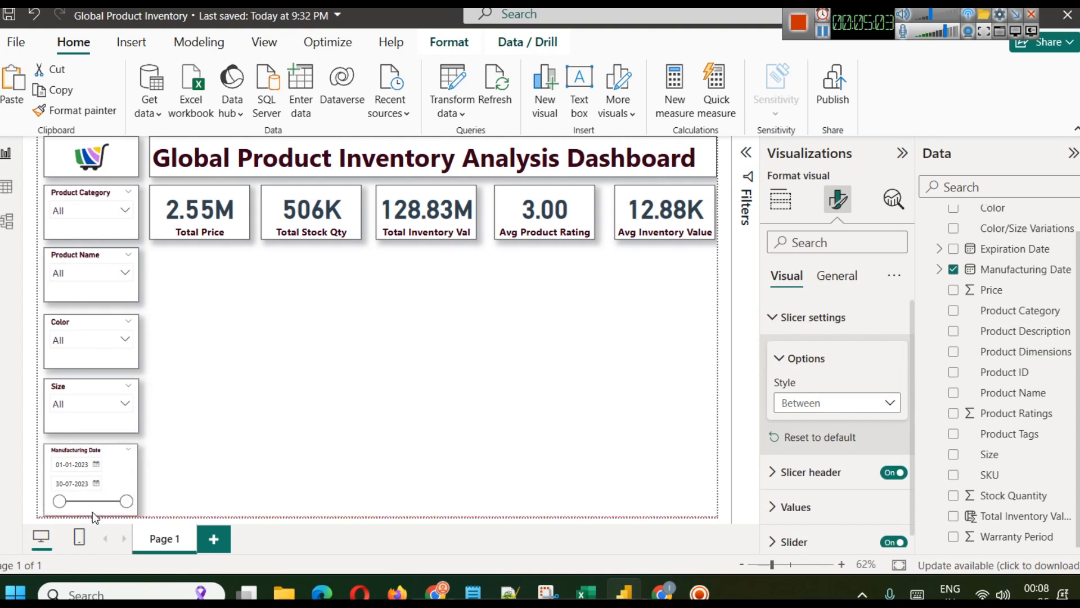
pyautogui.click(96, 467)
pyautogui.click(458, 425)
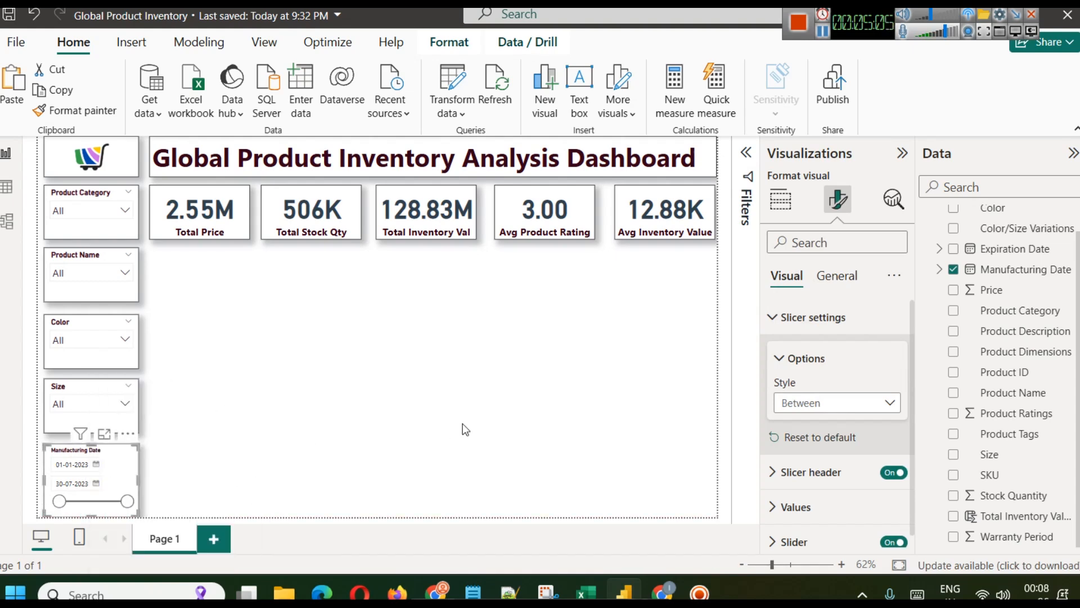
# Step: Increase the font size of the Manufacturing Date slicer's values to 11
pyautogui.scroll(-1, 825, 414)
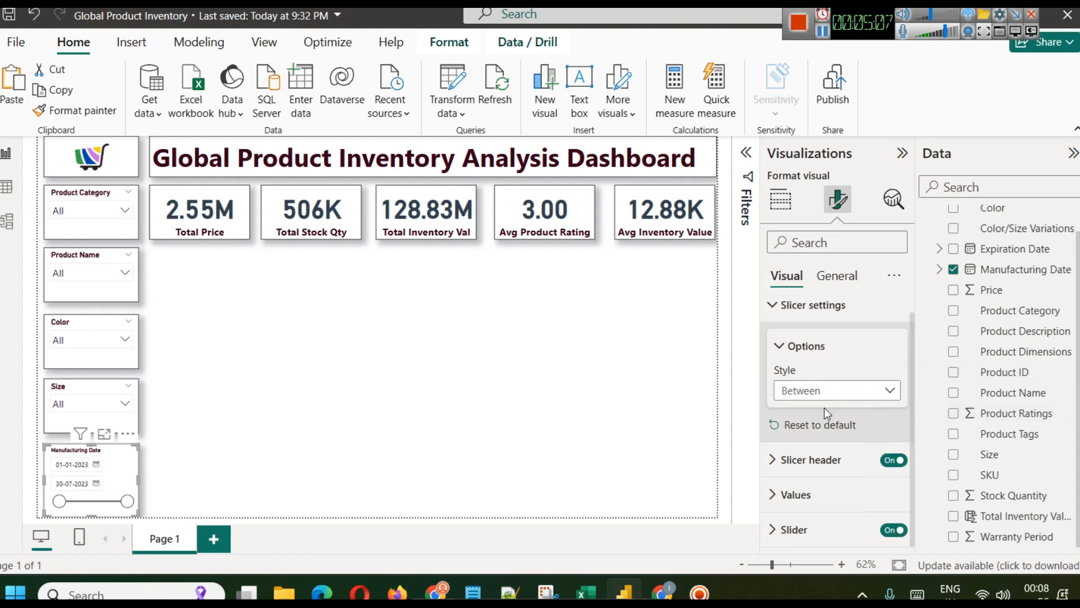
pyautogui.click(838, 493)
pyautogui.scroll(-3, 877, 483)
pyautogui.click(892, 490)
pyautogui.click(893, 491)
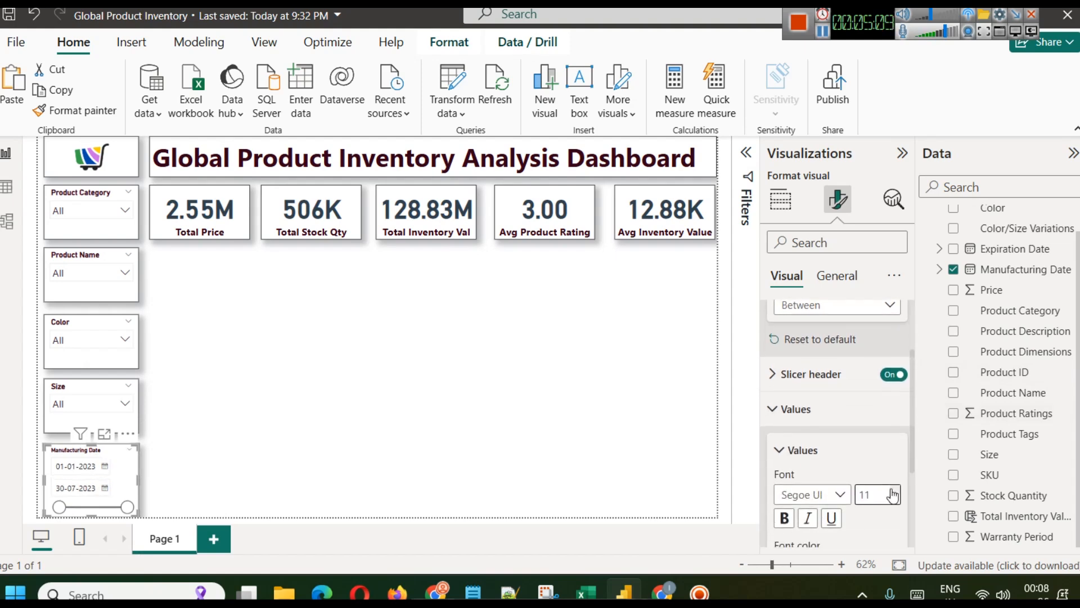
pyautogui.click(180, 386)
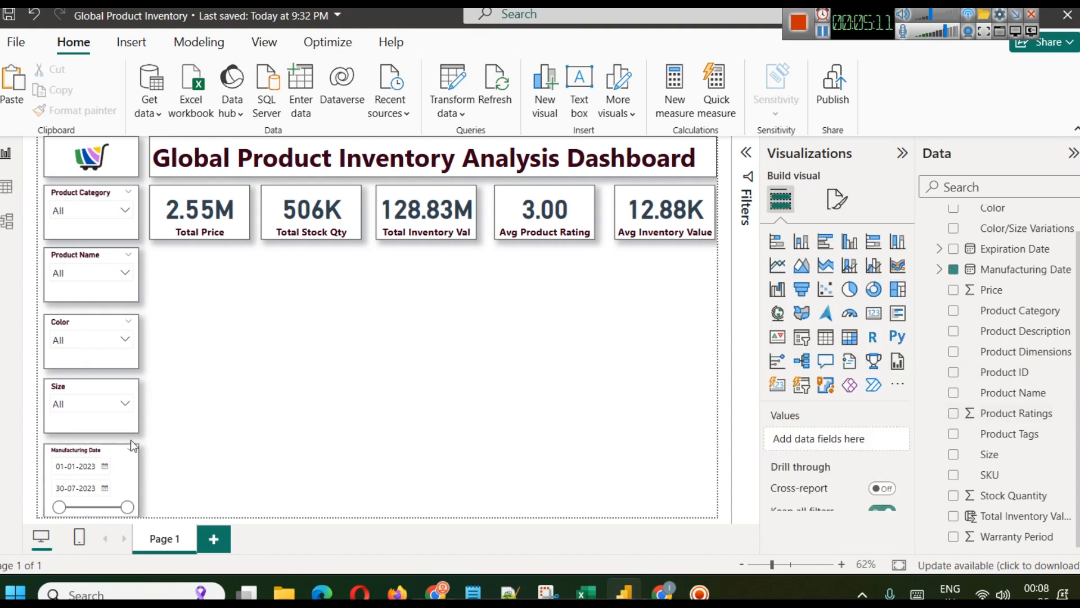
# Step: Nudge the Manufacturing Date slicer slightly upward, away from the page's lower edge
pyautogui.click(105, 457)
pyautogui.press('Up')
pyautogui.press('Up')
pyautogui.press('Up')
pyautogui.press('Up')
pyautogui.press('Up')
pyautogui.press('Up')
pyautogui.press('Up')
pyautogui.press('Up')
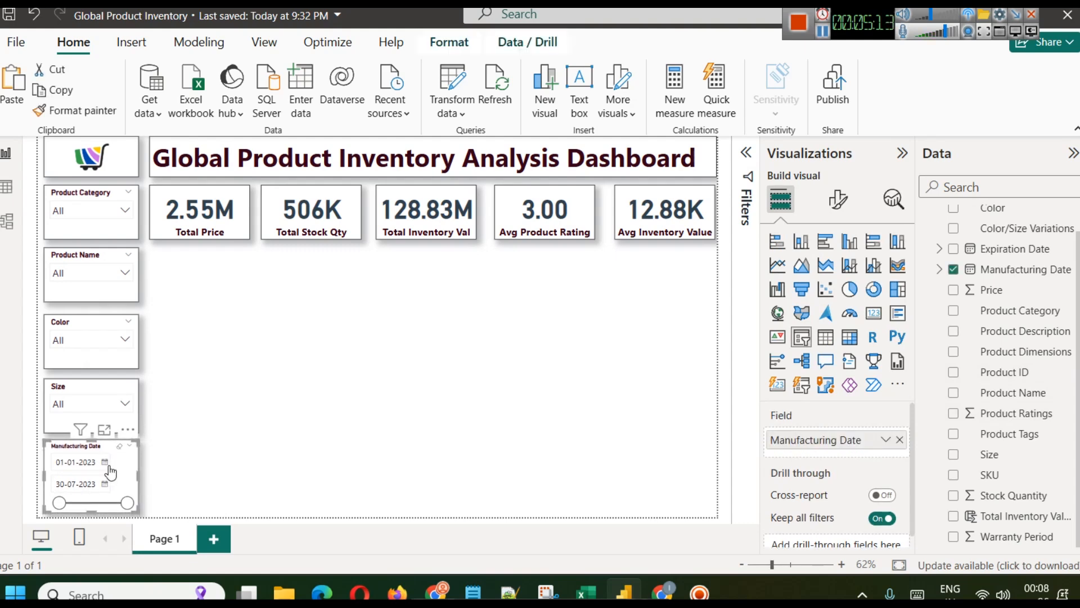
# Step: Set the Manufacturing Date range's end to 20-07-2023 and test its start handle, leaving the start at 01-01-2023
pyautogui.moveTo(125, 509)
pyautogui.mouseDown()
pyautogui.moveTo(85, 505)
pyautogui.moveTo(125, 503)
pyautogui.mouseUp()
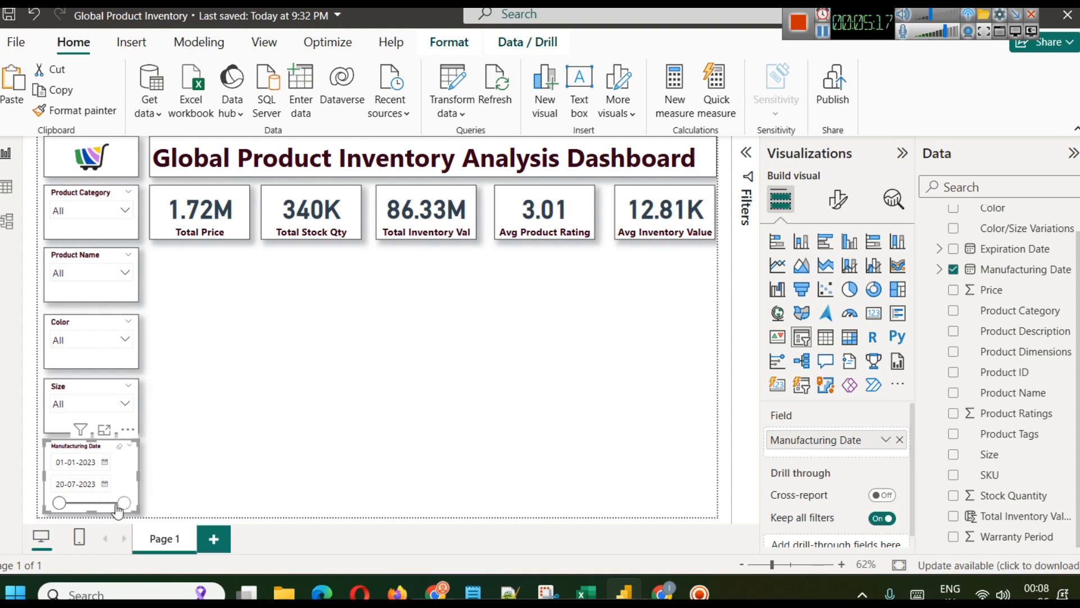
pyautogui.moveTo(59, 504)
pyautogui.mouseDown()
pyautogui.moveTo(106, 506)
pyautogui.moveTo(59, 503)
pyautogui.mouseUp()
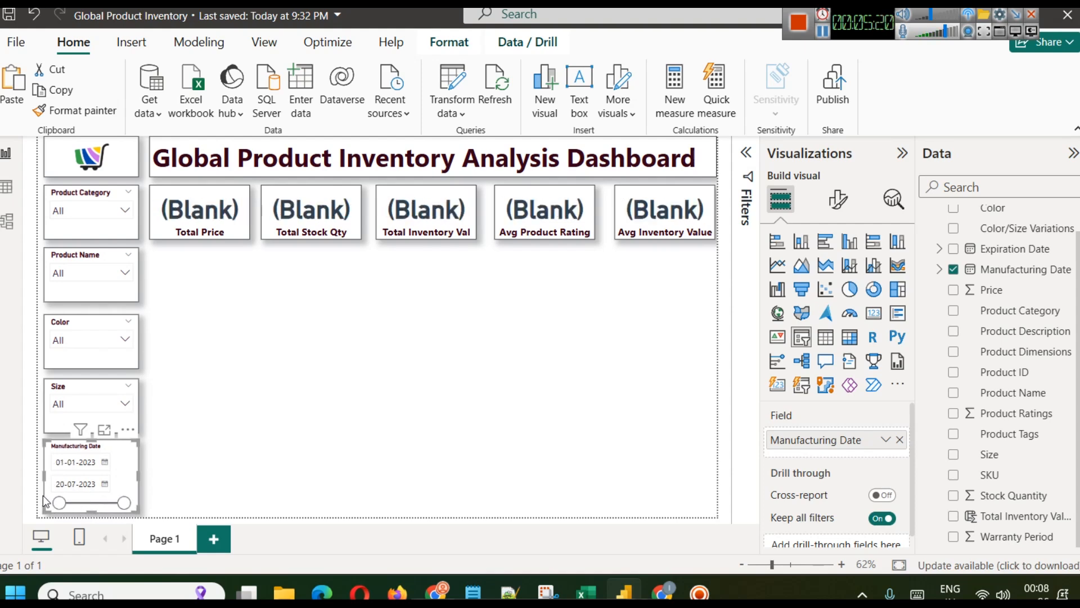
pyautogui.click(375, 439)
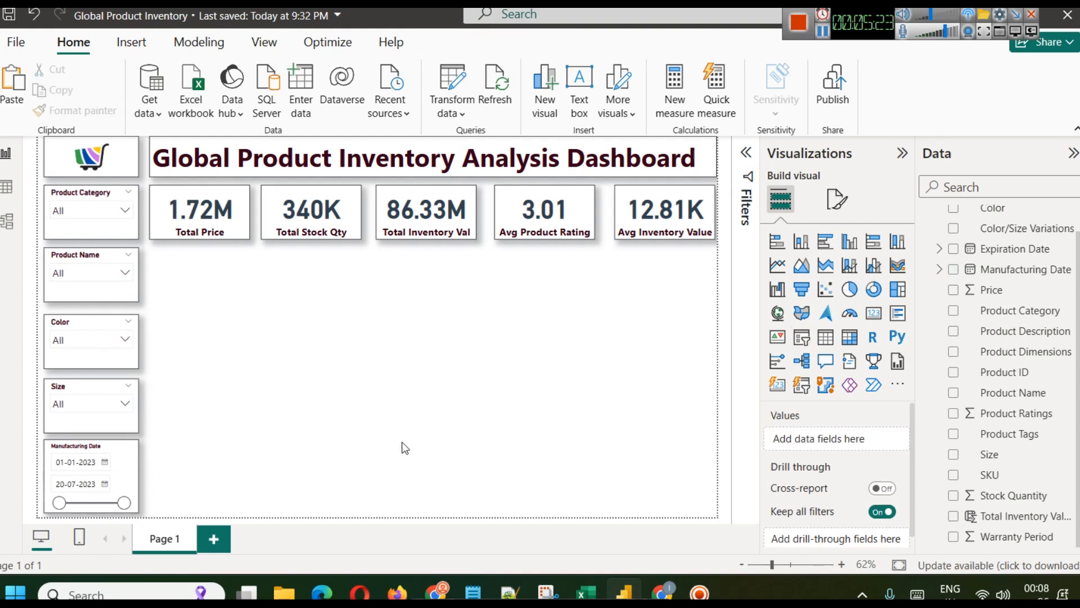
# Step: Check the distinct values of the Expiration Date column in the products table without filtering, and return to the report page
pyautogui.click(89, 450)
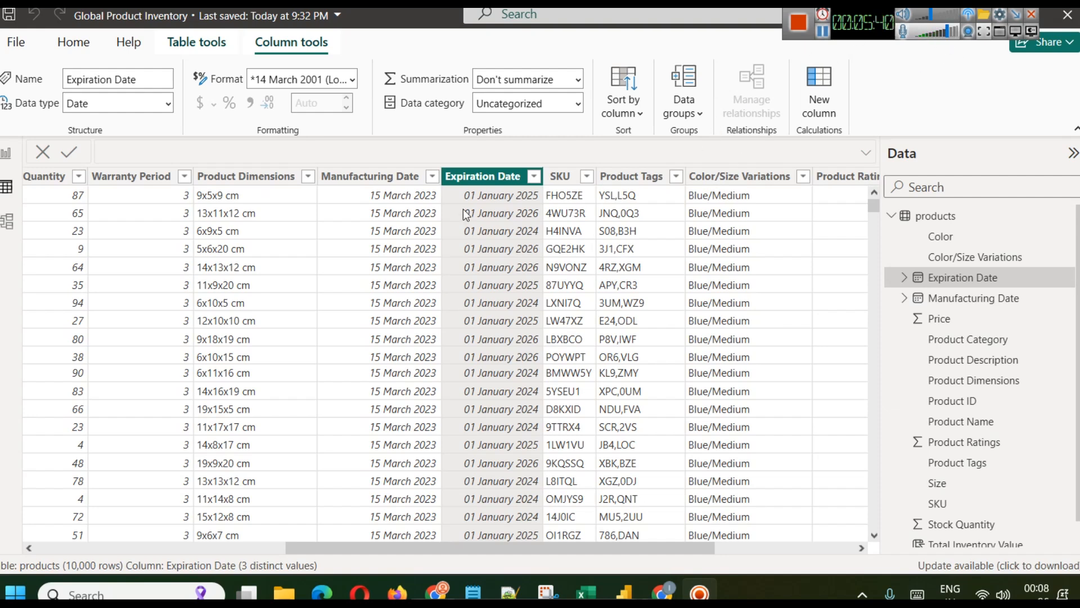
pyautogui.click(535, 176)
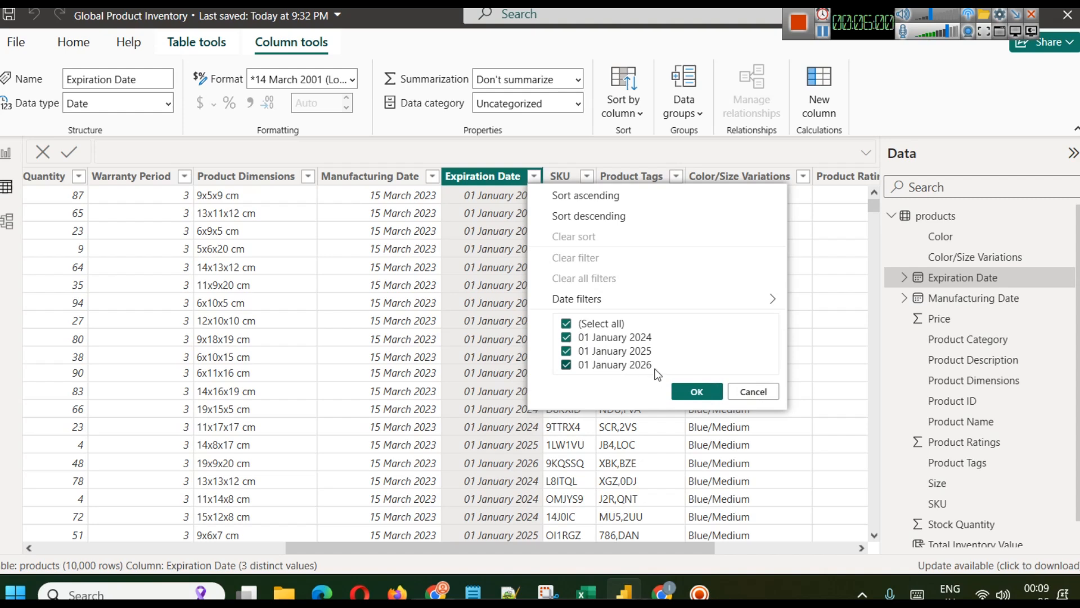
pyautogui.click(752, 391)
pyautogui.click(6, 153)
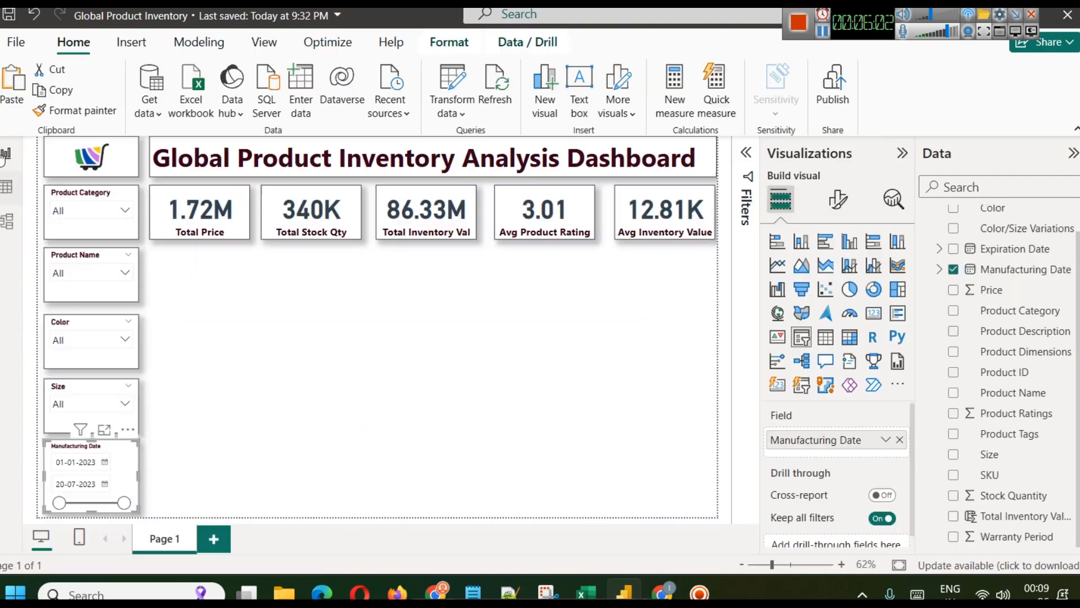
pyautogui.click(395, 318)
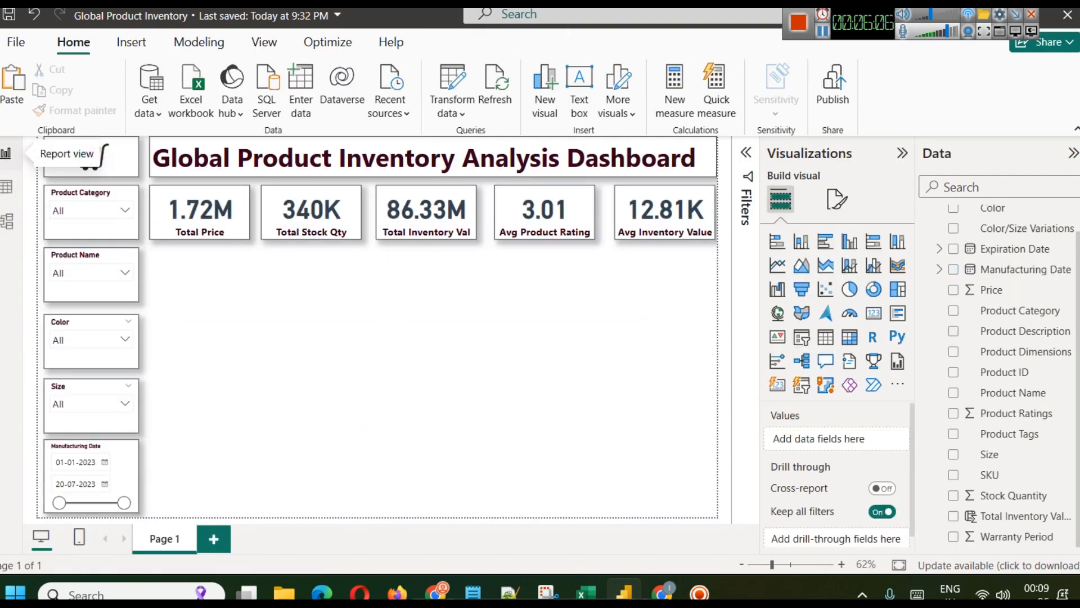
# Step: Look through all columns of the products table from Product ID to Size and go back to the report page
pyautogui.click(6, 186)
pyautogui.moveTo(552, 538); pyautogui.dragTo(230, 538)
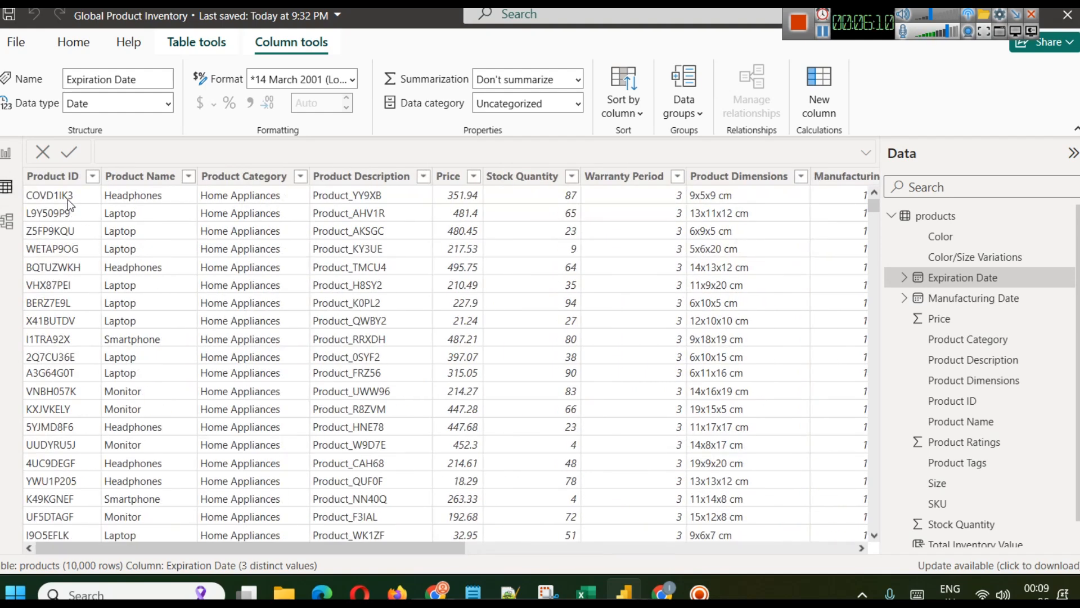
pyautogui.hscroll(5, 488, 544)
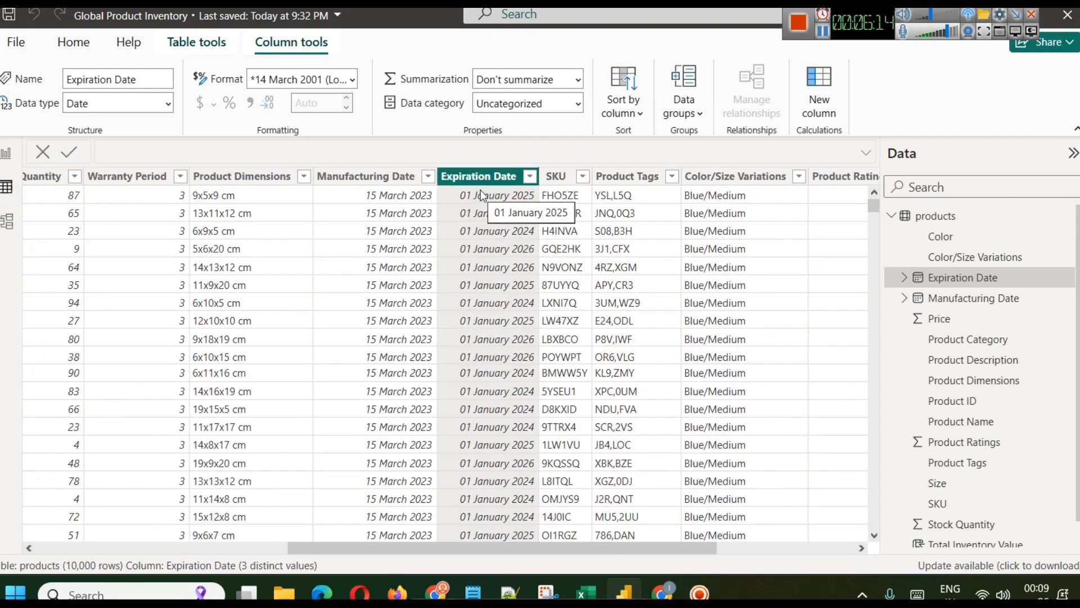
pyautogui.hscroll(5, 767, 549)
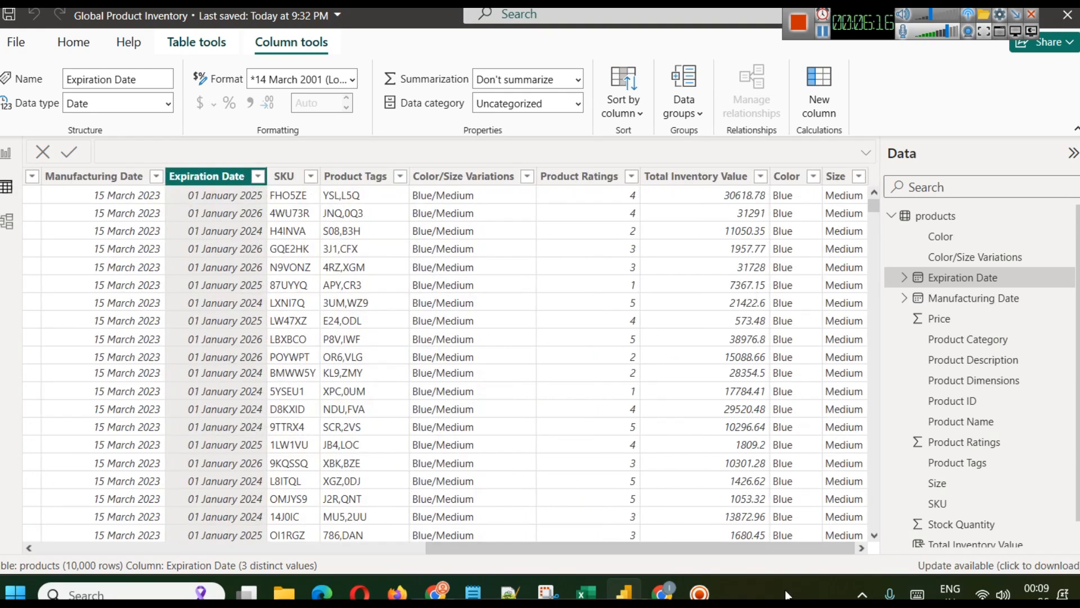
pyautogui.click(818, 34)
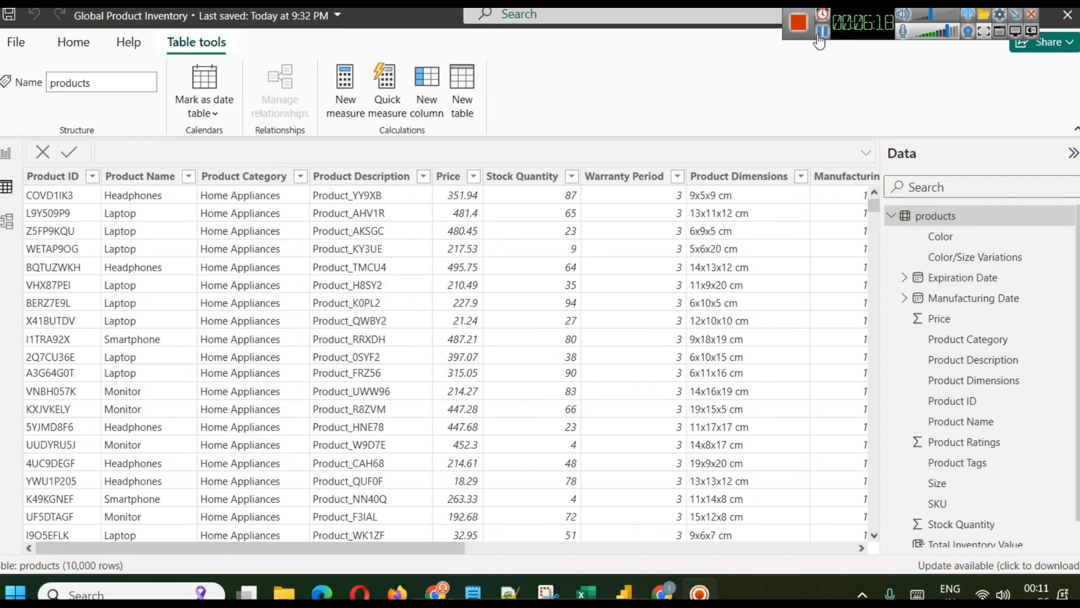
pyautogui.click(7, 153)
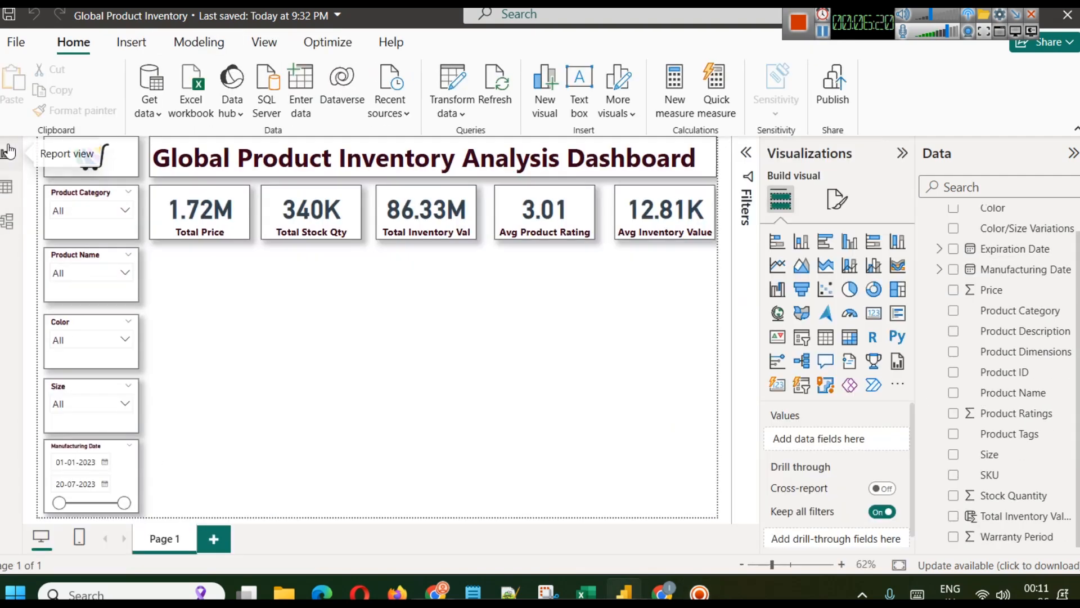
# Step: Create a calculated column Is Expired = IF(products[Expiration Date] > TODAY(), "No", "Yes") in the products table
pyautogui.click(198, 42)
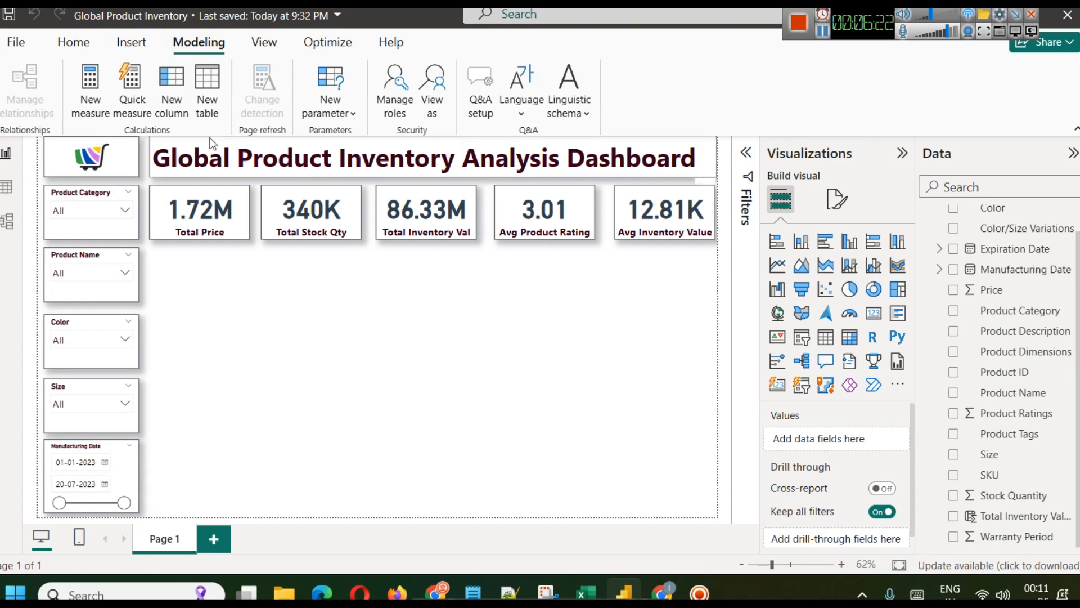
pyautogui.click(168, 115)
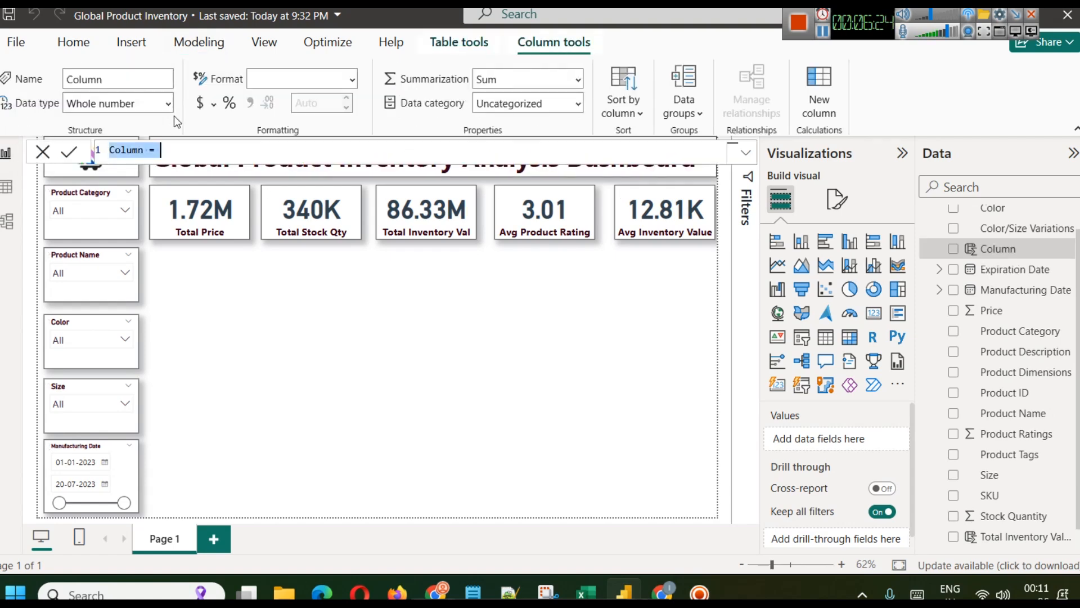
pyautogui.write('Is Expired = IF(products[Expiration Date] > TODAY(), "No", "Yes")')
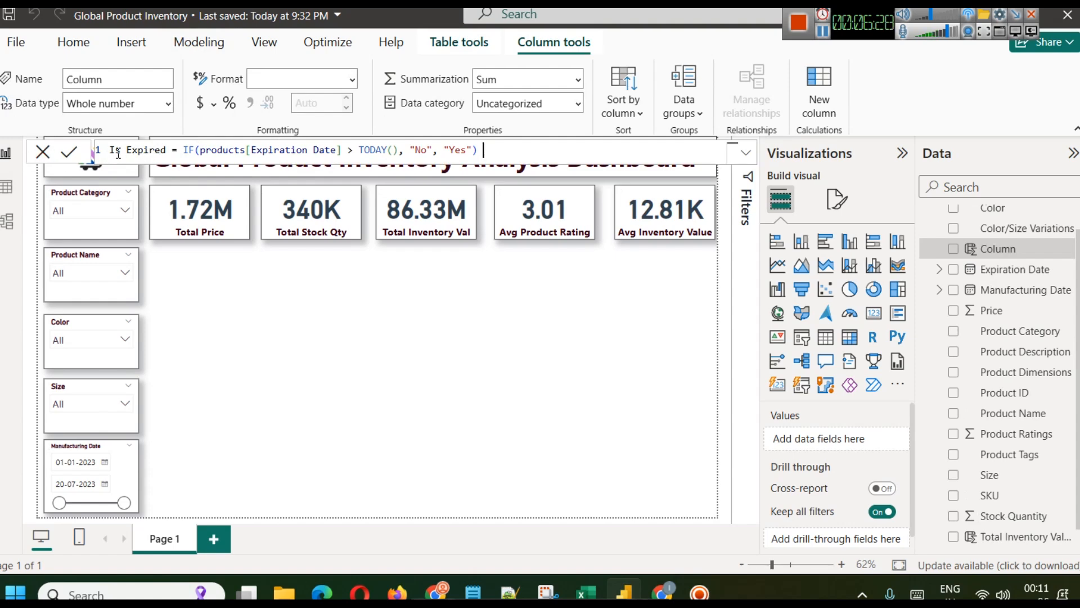
pyautogui.doubleClick(226, 151)
pyautogui.doubleClick(279, 150)
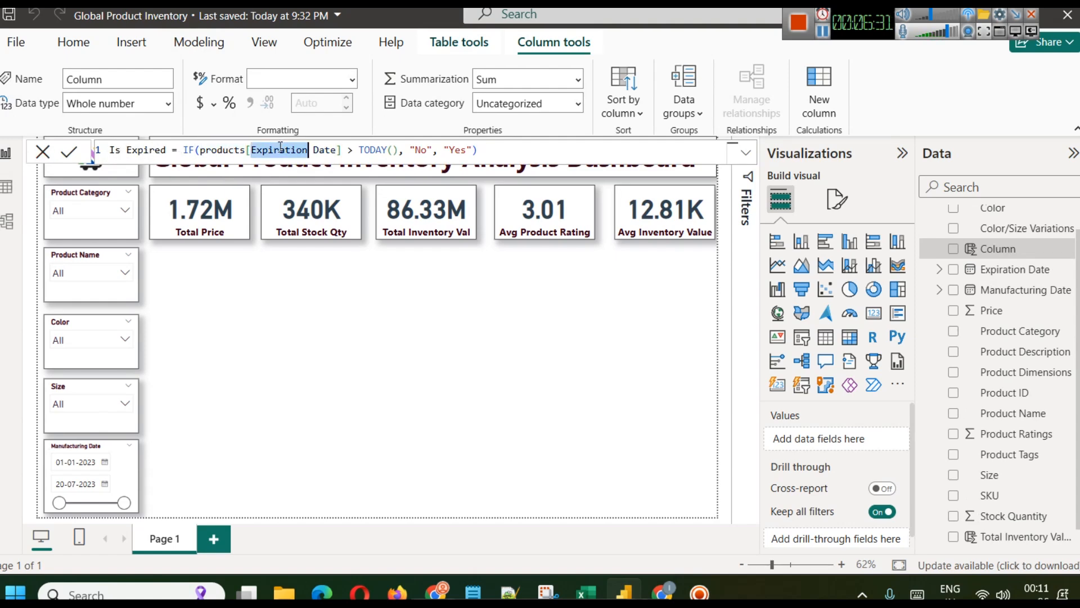
pyautogui.click(348, 150)
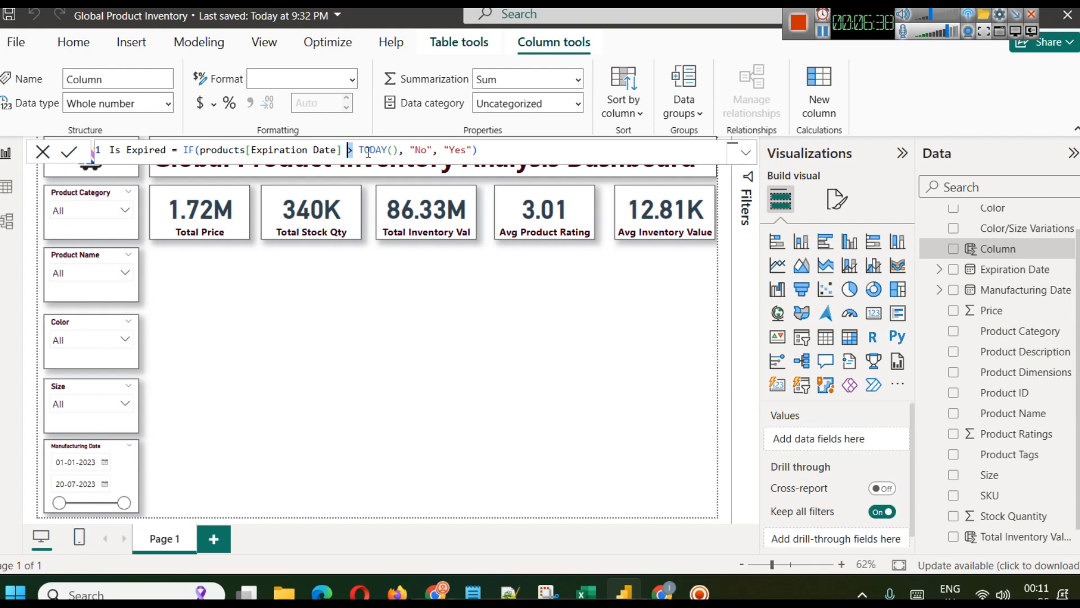
pyautogui.click(955, 41)
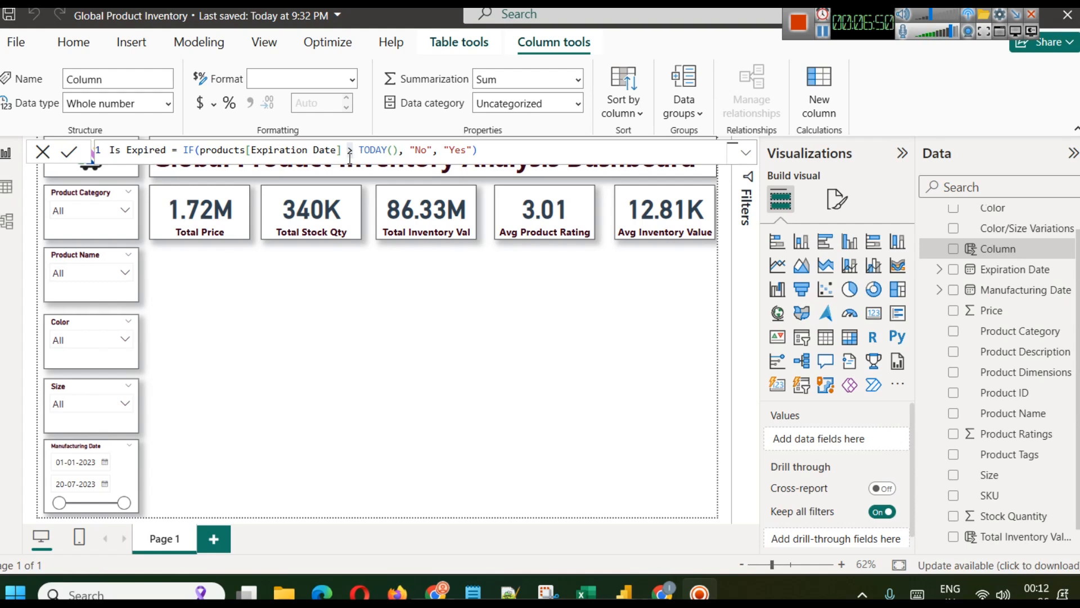
pyautogui.doubleClick(424, 150)
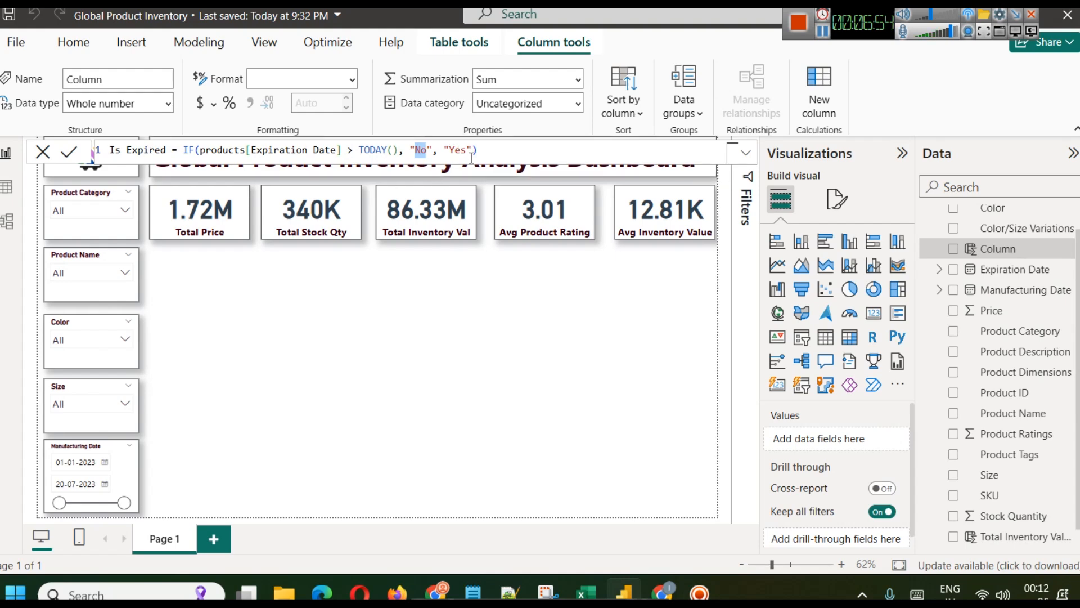
pyautogui.click(70, 157)
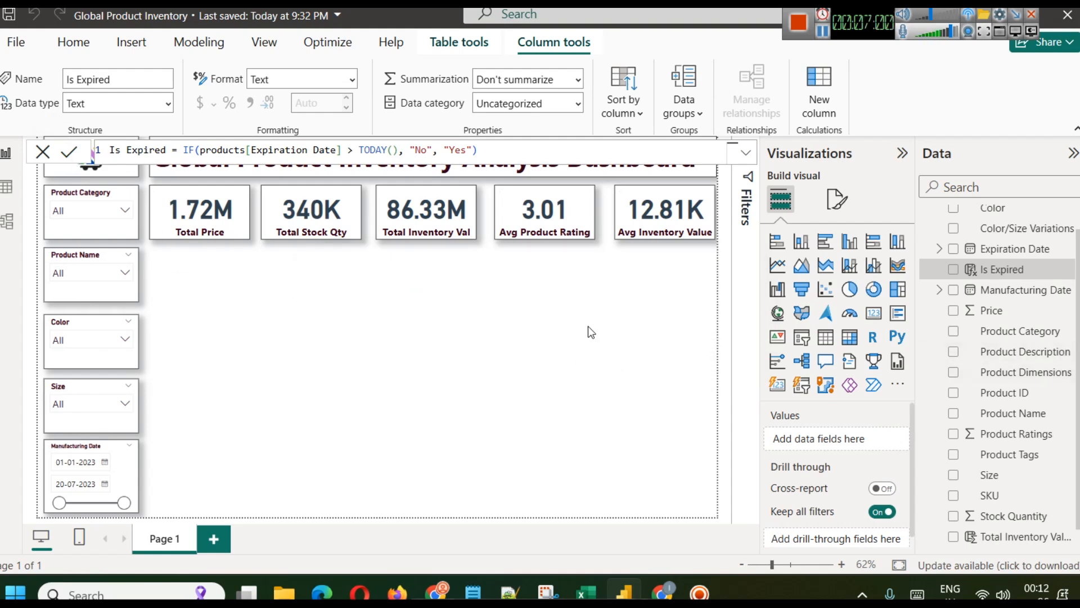
pyautogui.click(517, 313)
# Step: Compare the Is Expired values with the Expiration Date column in the products table and return to the report page
pyautogui.click(6, 187)
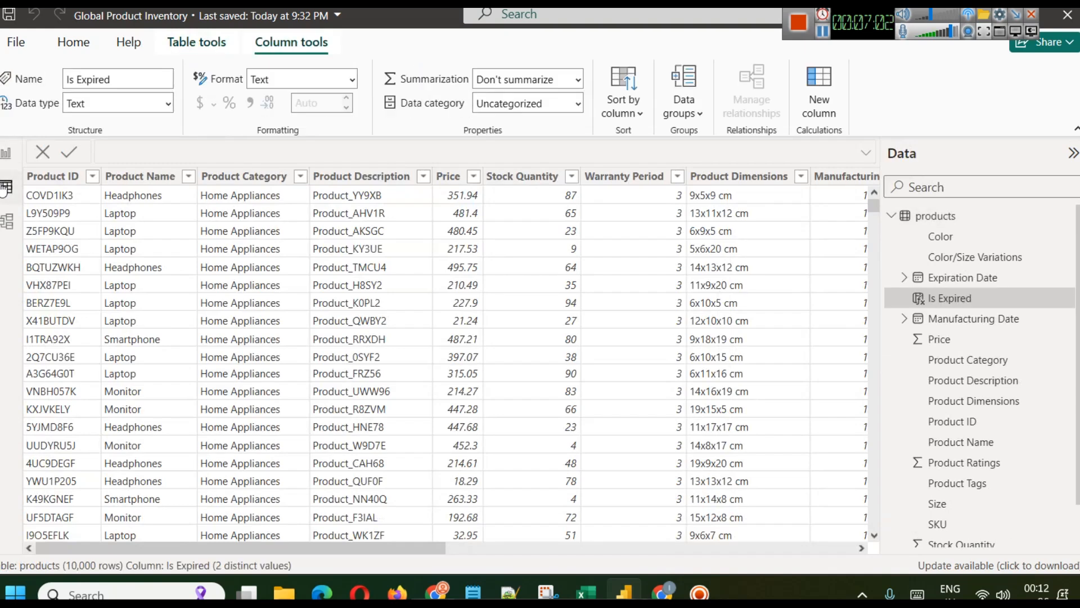
pyautogui.click(801, 549)
pyautogui.moveTo(801, 551); pyautogui.dragTo(852, 545)
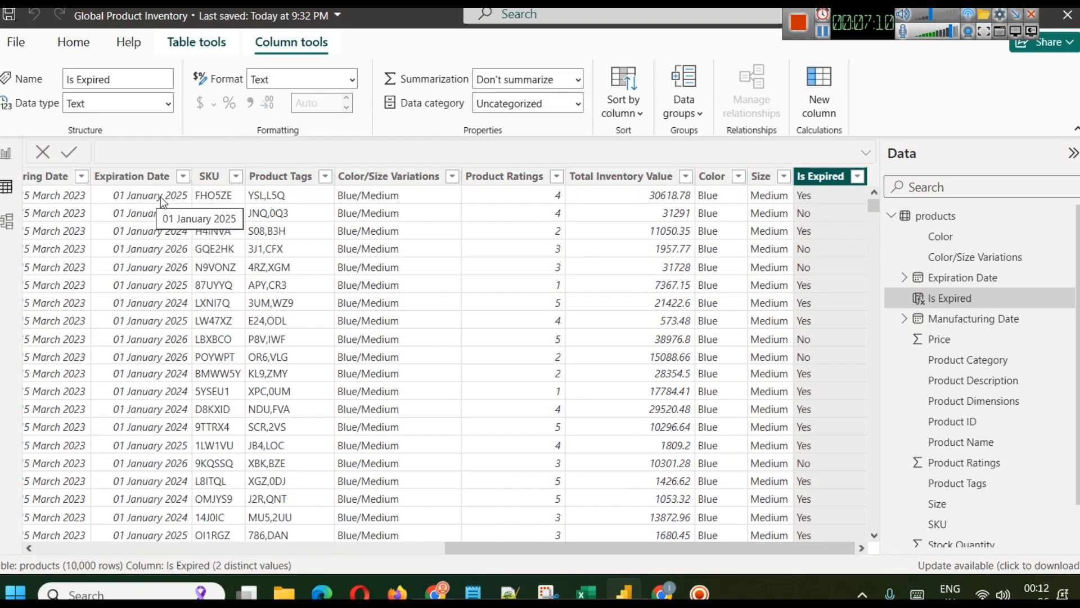
pyautogui.click(836, 193)
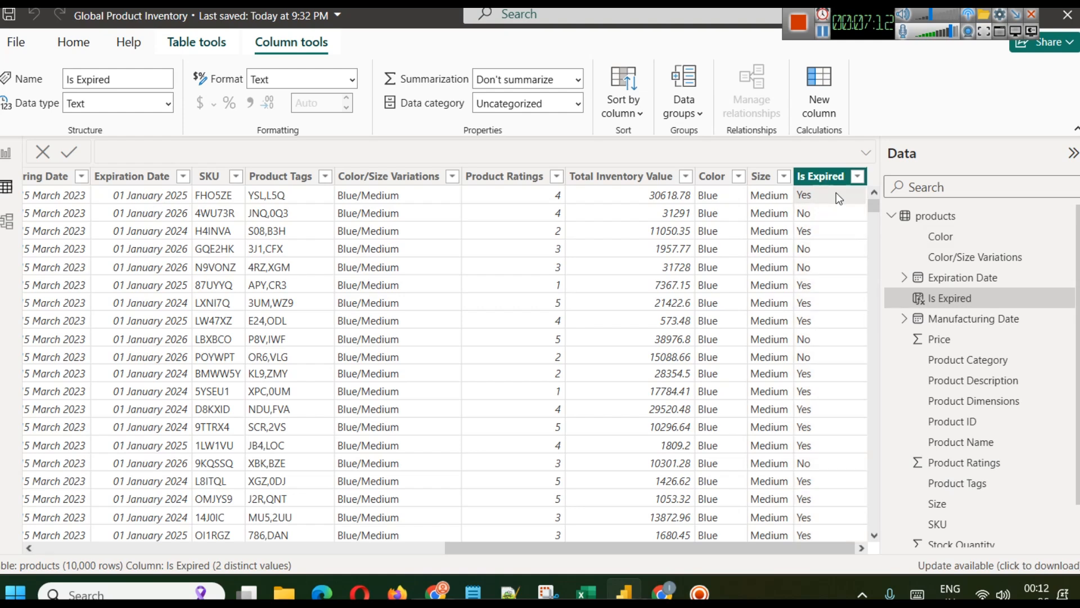
pyautogui.click(140, 218)
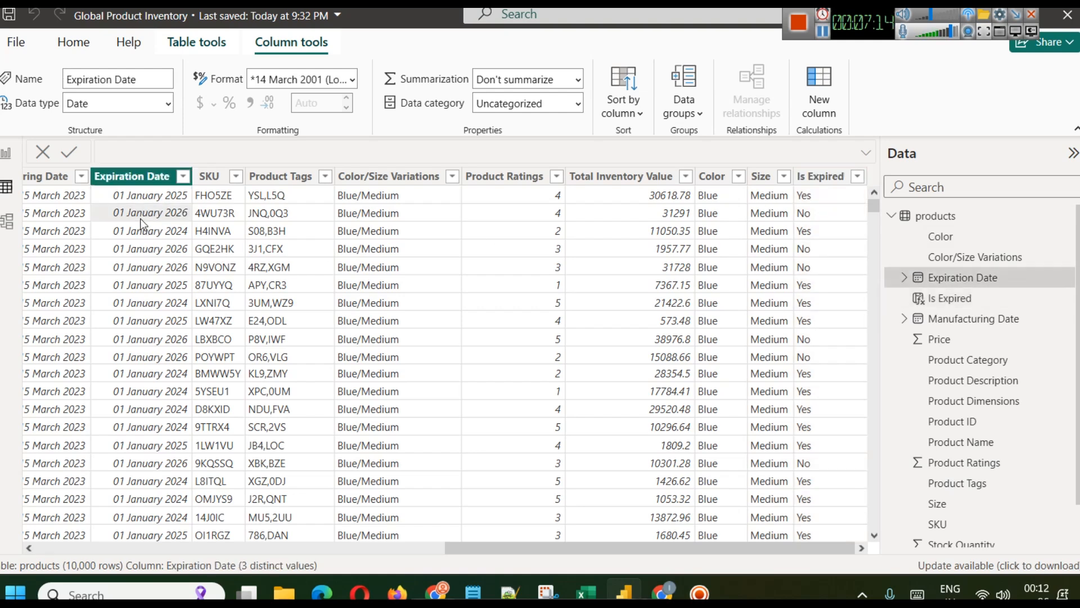
pyautogui.click(821, 214)
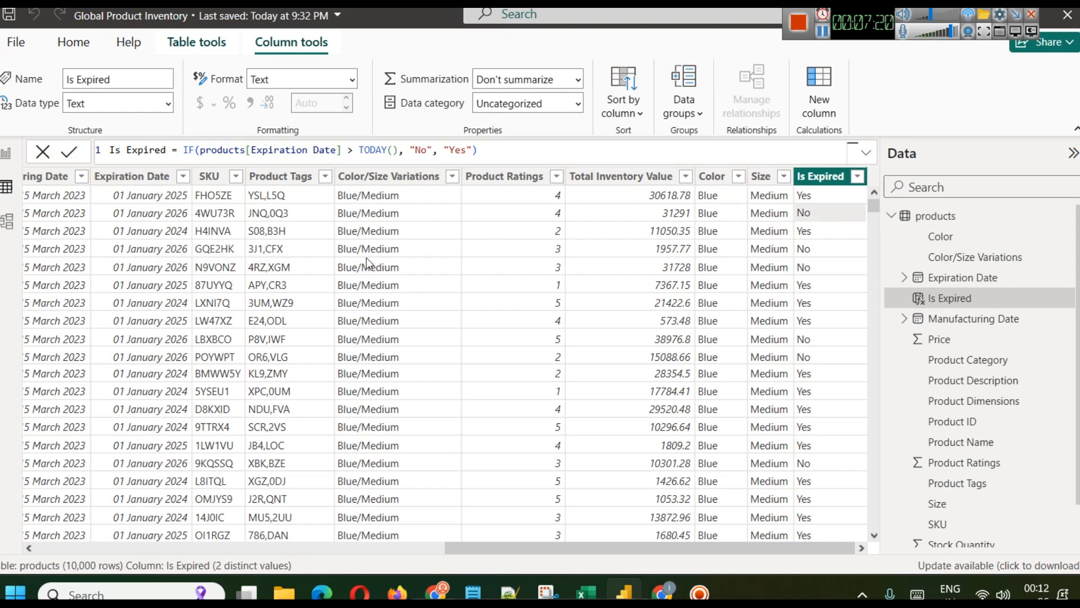
pyautogui.click(6, 153)
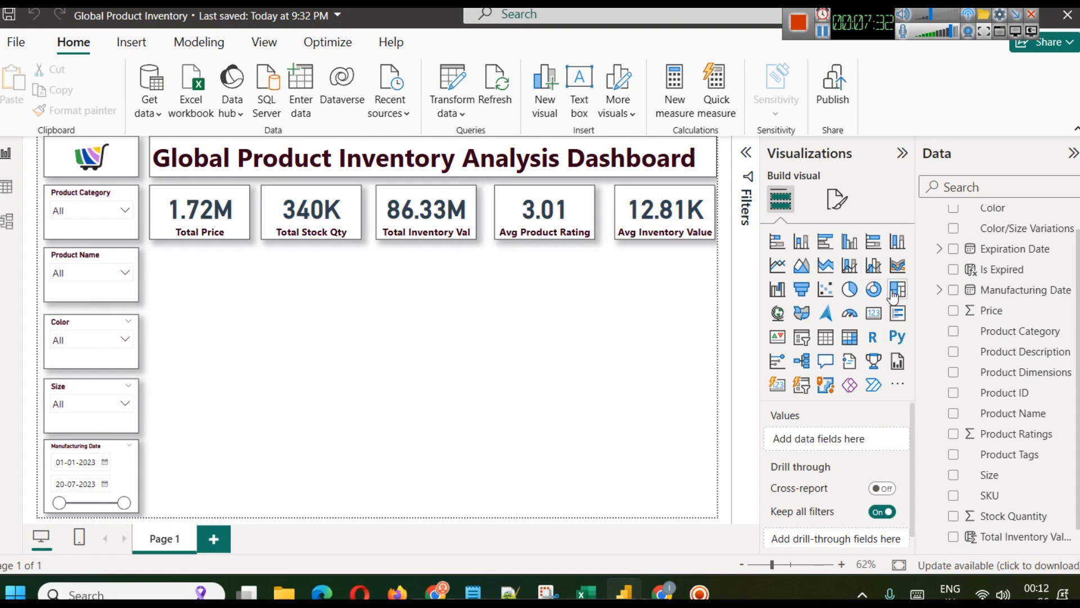
# Step: Add a donut chart directly below the Total Price card and size it to the card's width
pyautogui.click(874, 289)
pyautogui.moveTo(207, 317); pyautogui.dragTo(208, 281)
pyautogui.moveTo(200, 325); pyautogui.dragTo(200, 366)
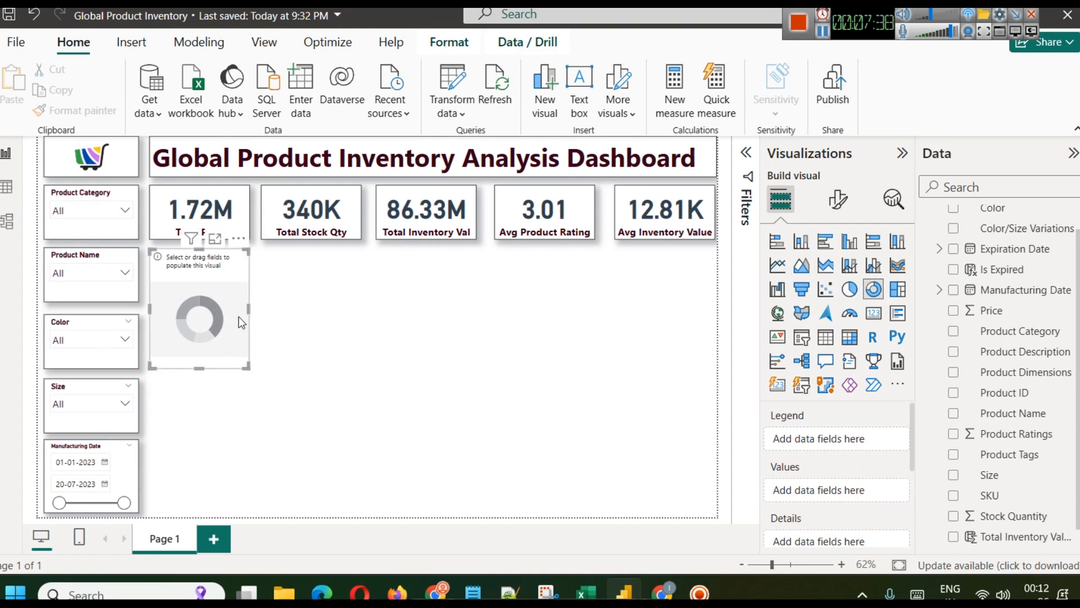
# Step: Use Is Expired as the donut chart's legend and the count of Product ID as its values
pyautogui.moveTo(1005, 269); pyautogui.dragTo(835, 440)
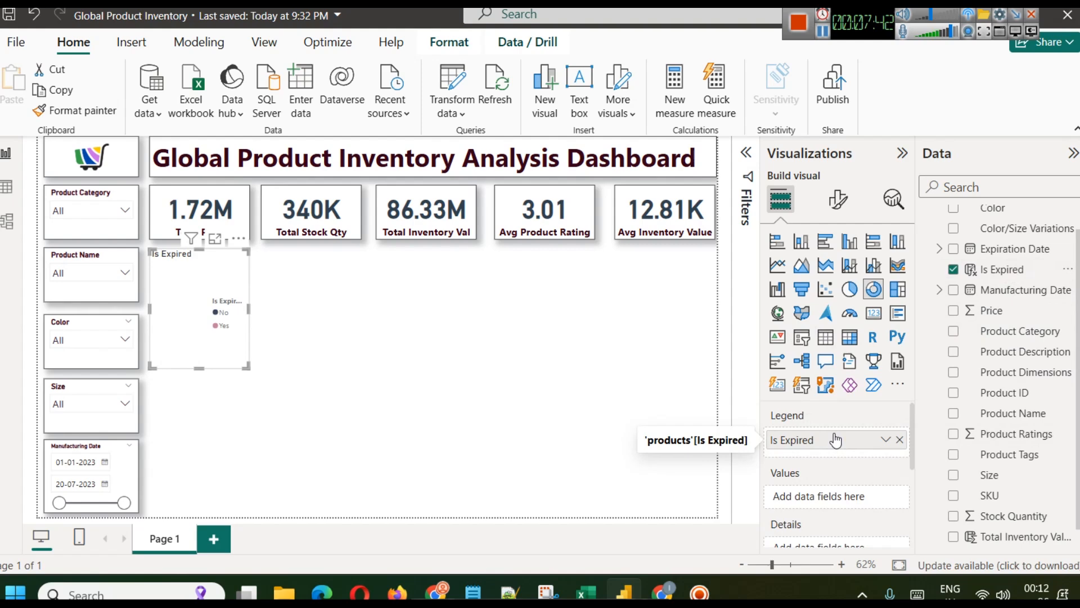
pyautogui.click(7, 187)
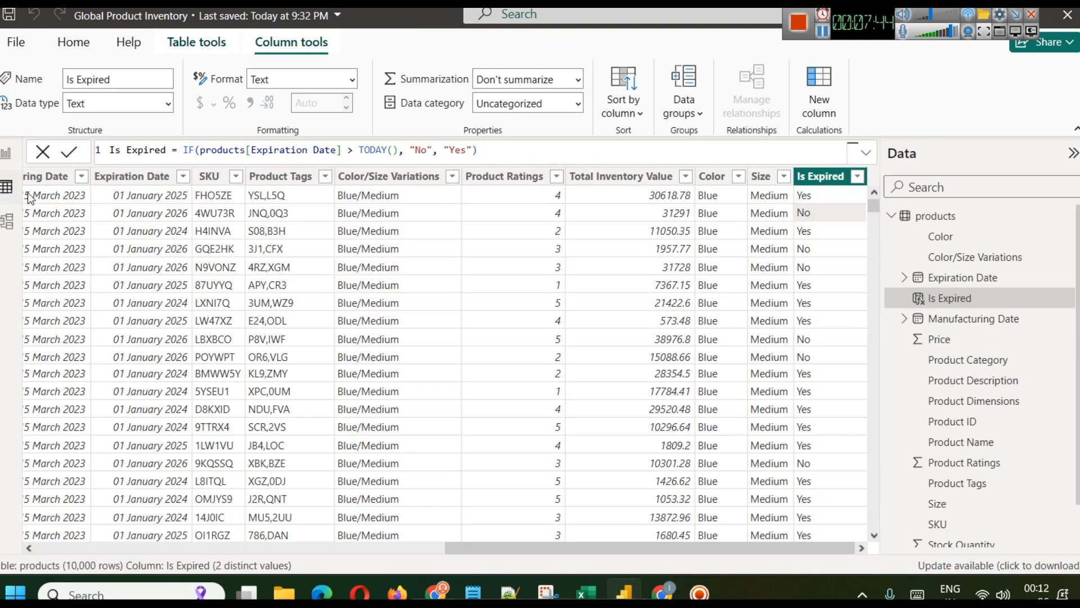
pyautogui.click(403, 545)
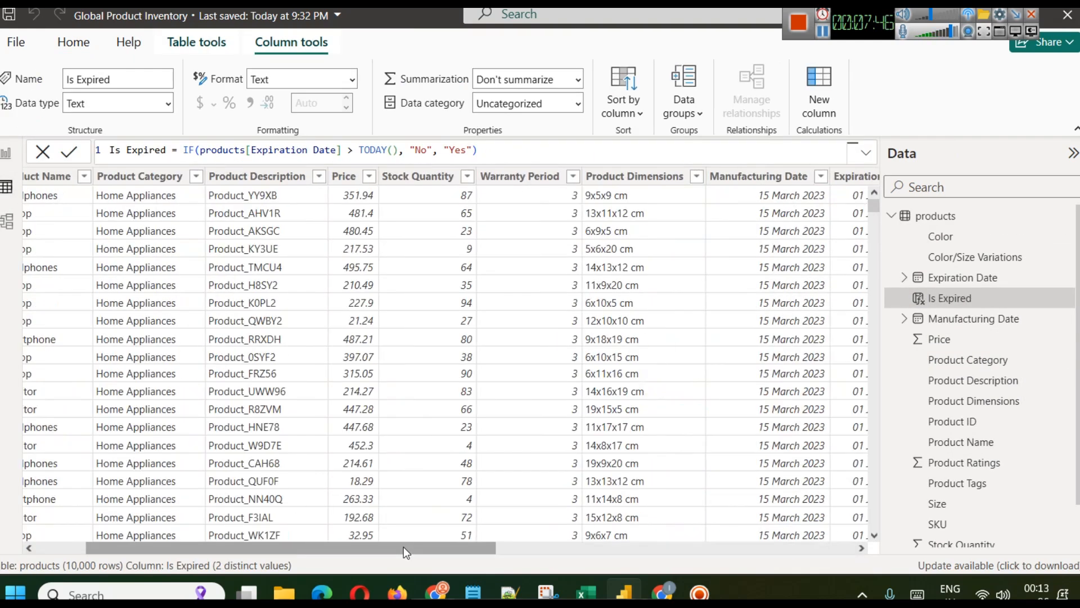
pyautogui.click(6, 155)
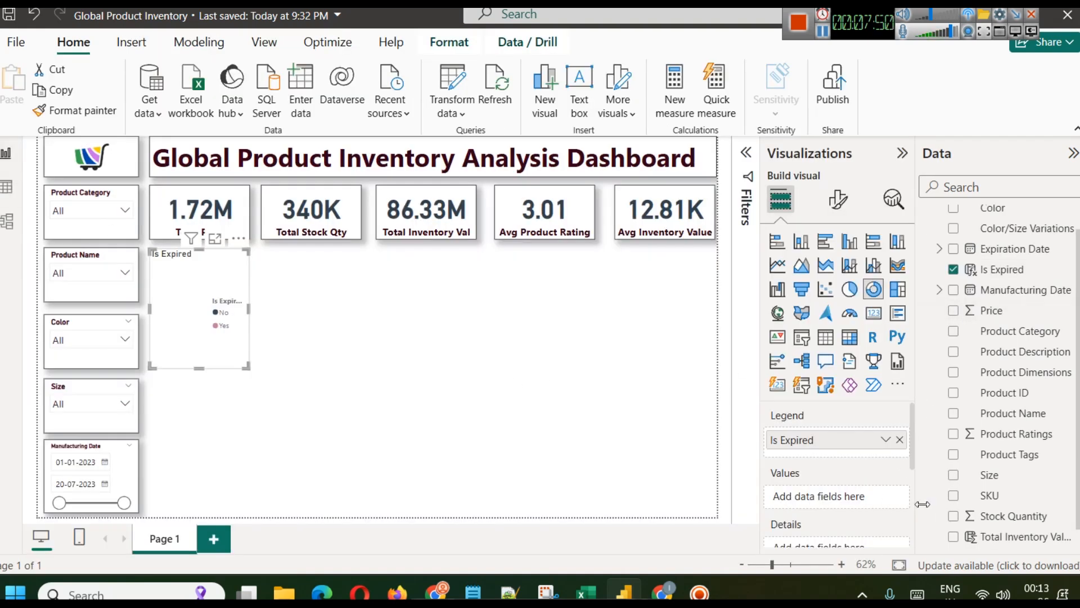
pyautogui.moveTo(1021, 401); pyautogui.dragTo(844, 498)
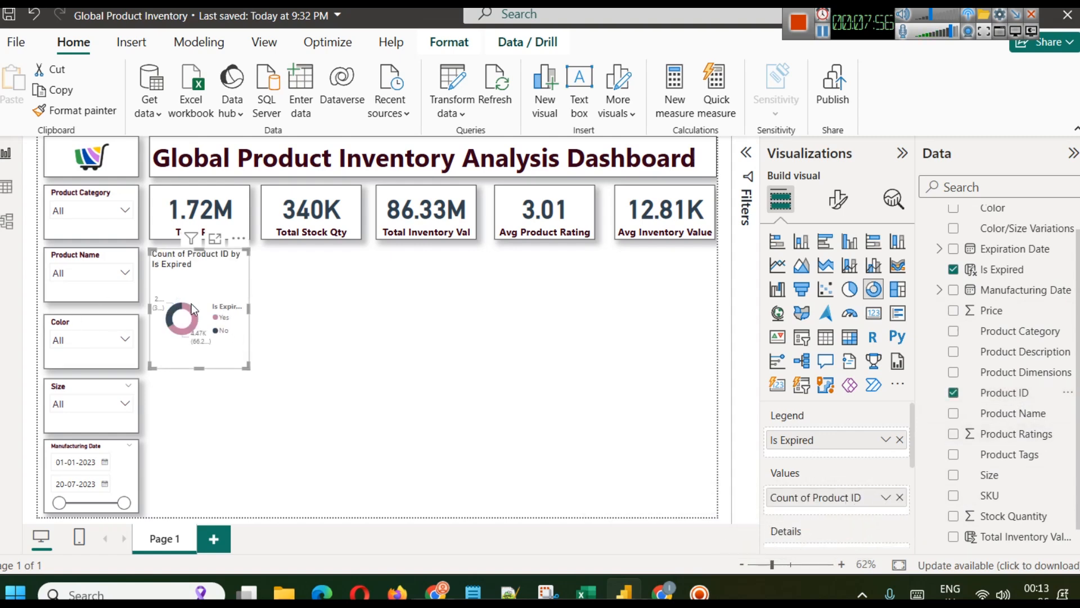
# Step: Widen the donut chart so it ends under the middle of the Total Stock Qty card
pyautogui.moveTo(194, 323)
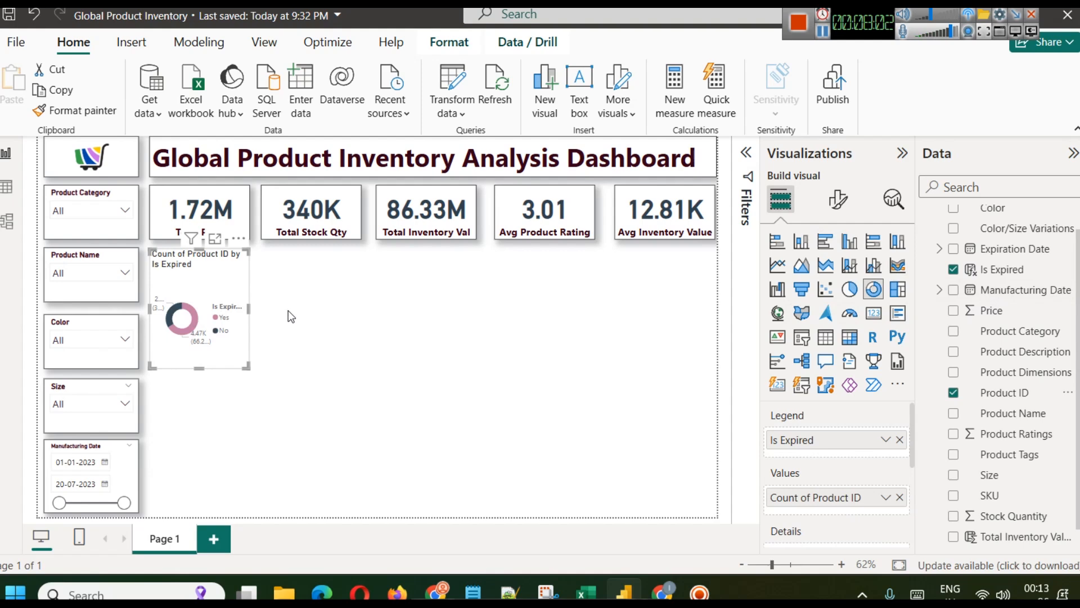
pyautogui.moveTo(249, 305); pyautogui.dragTo(355, 311)
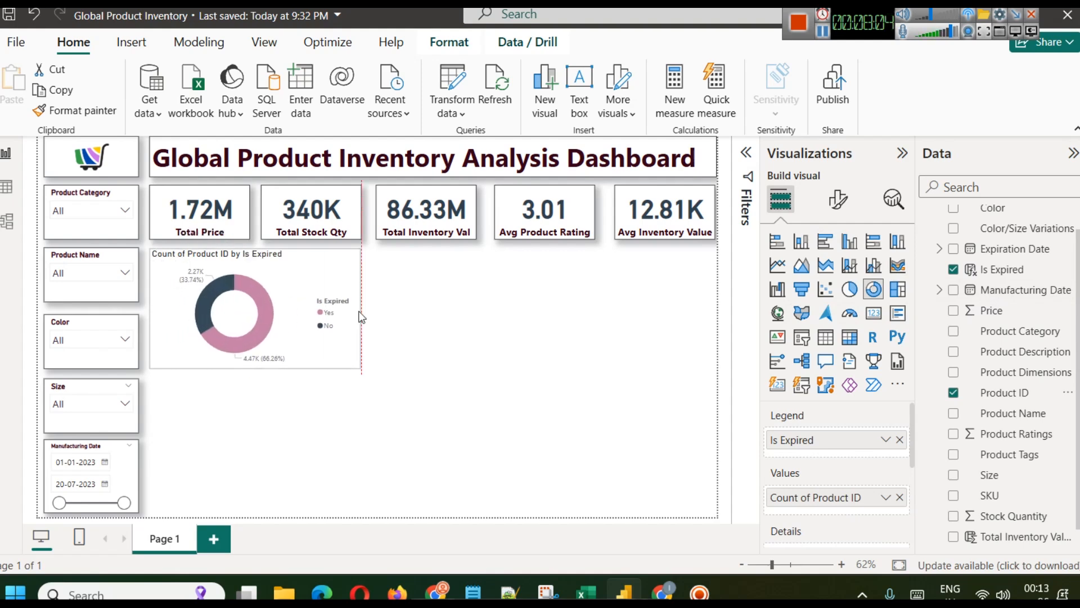
pyautogui.click(397, 339)
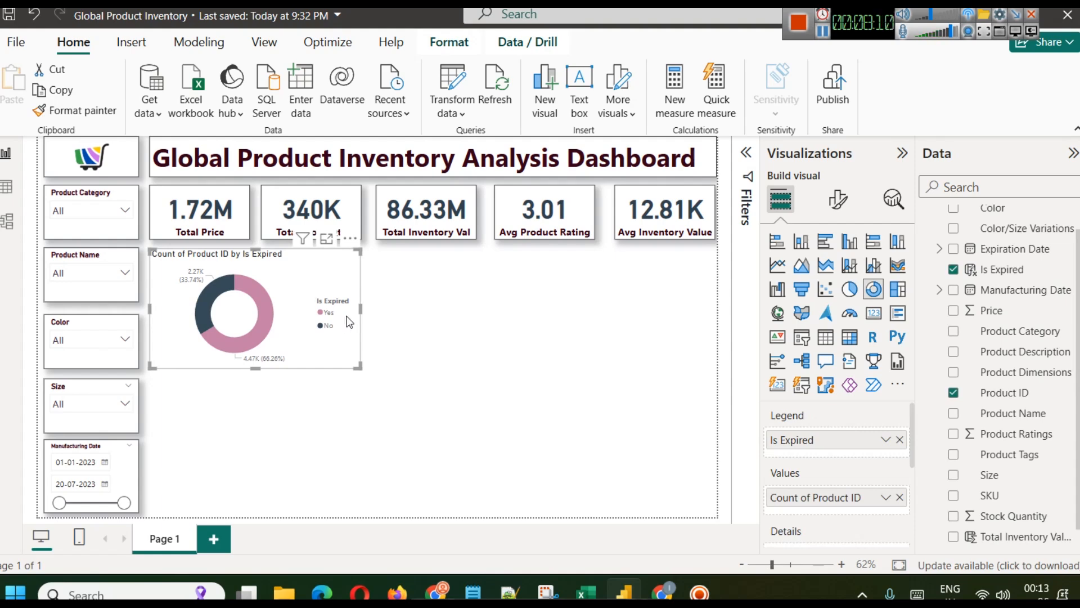
pyautogui.click(365, 312)
pyautogui.click(349, 266)
pyautogui.moveTo(363, 307); pyautogui.dragTo(313, 301)
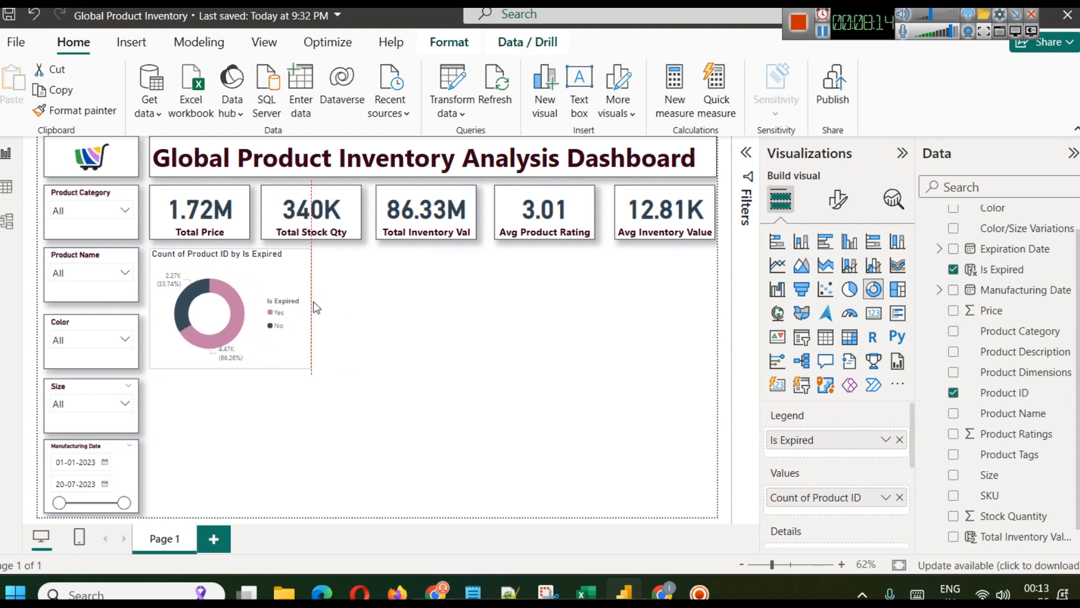
pyautogui.click(332, 305)
pyautogui.click(276, 273)
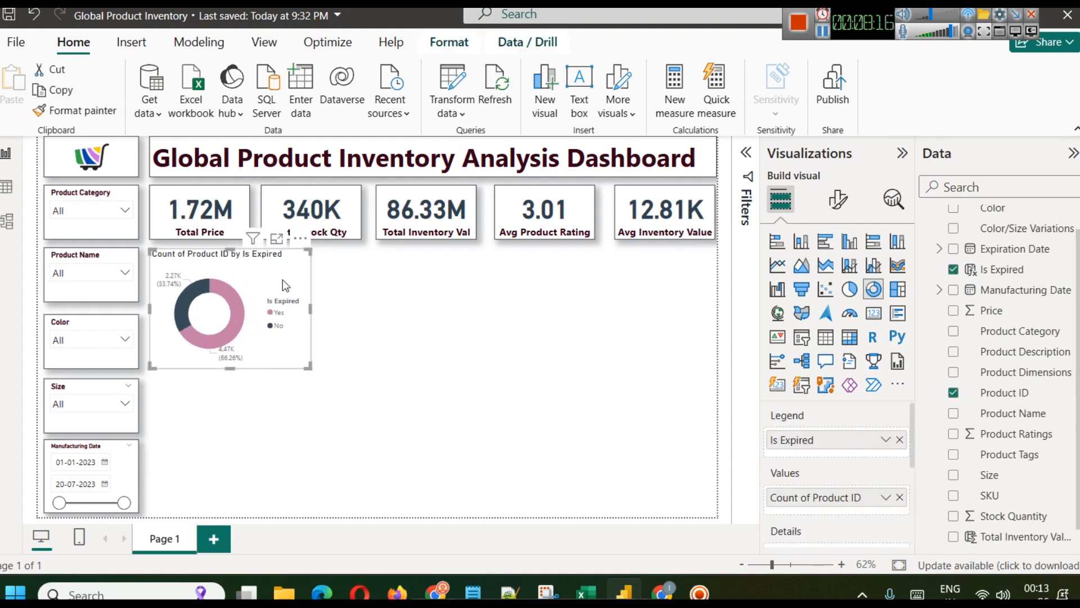
# Step: Copy the Total Price card's formatting onto the donut chart with Format painter
pyautogui.click(170, 206)
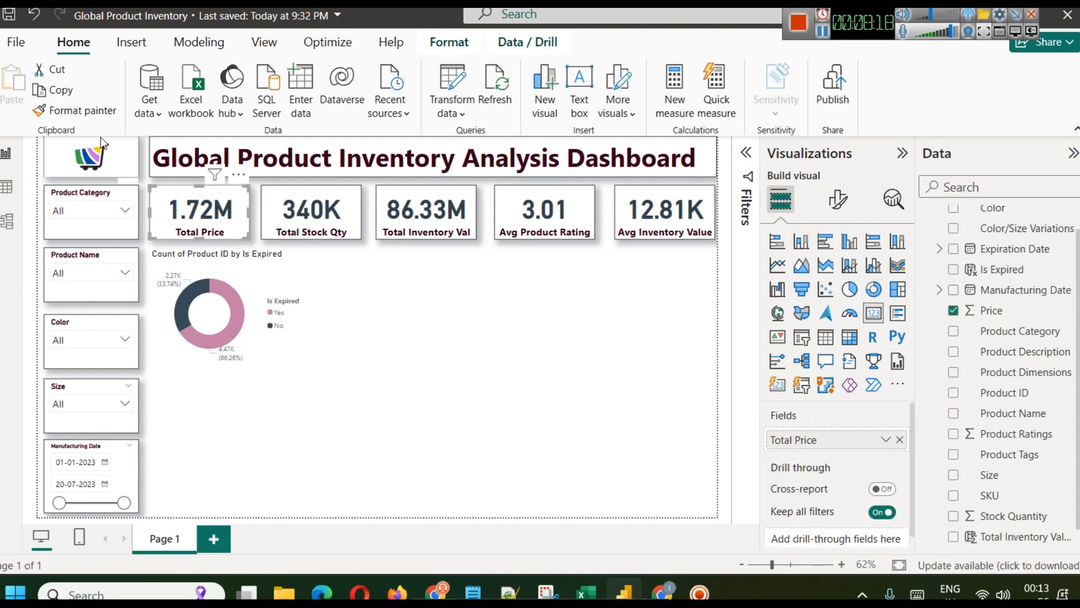
pyautogui.click(75, 110)
pyautogui.click(189, 280)
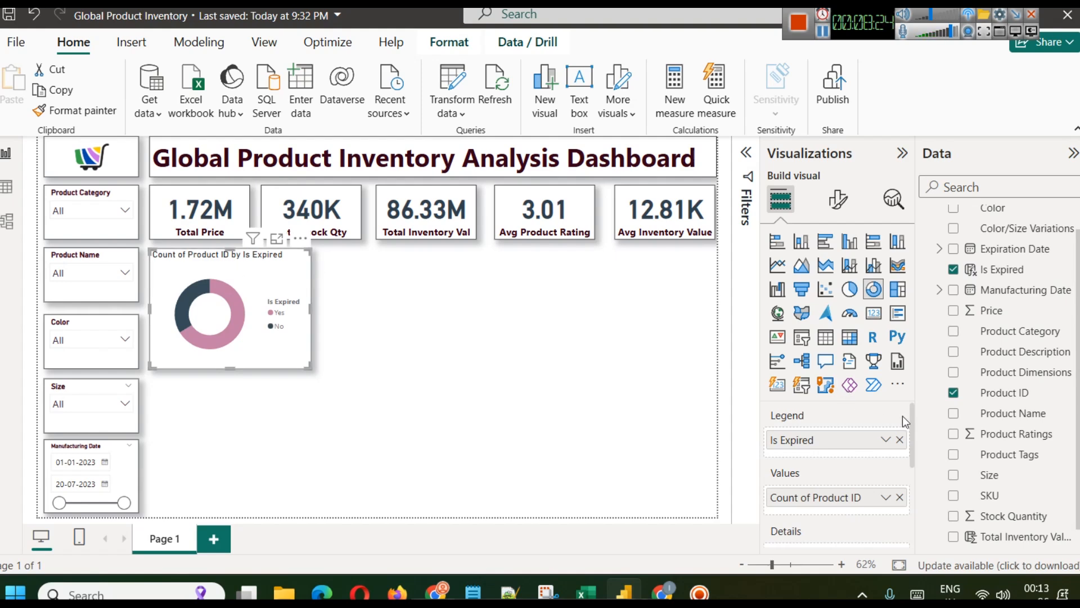
# Step: Set the donut chart's title text to "Expired Product vs In Use"
pyautogui.click(838, 199)
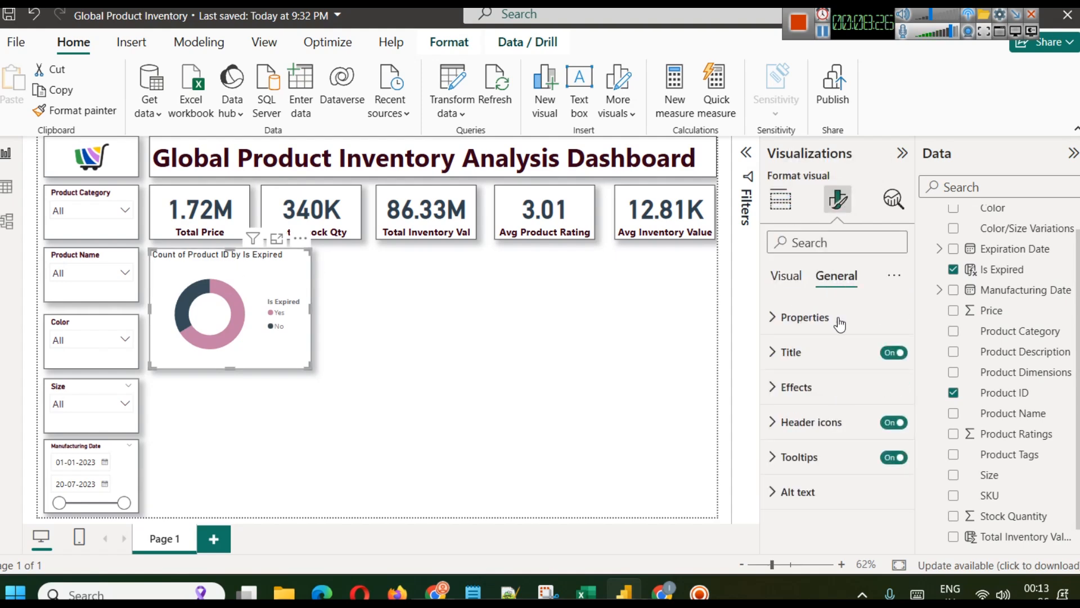
pyautogui.click(817, 356)
pyautogui.tripleClick(804, 437)
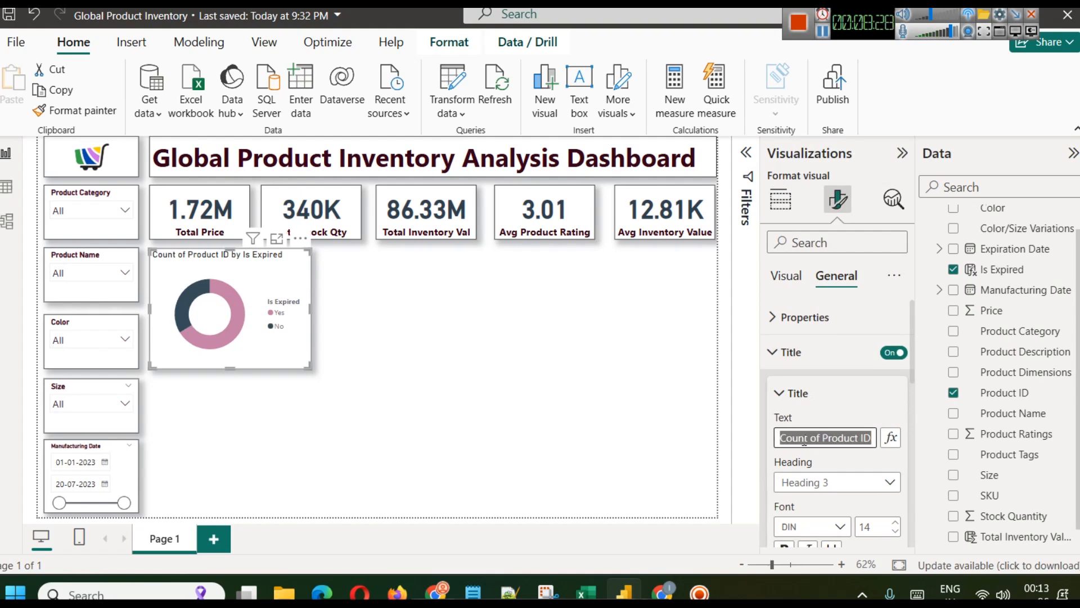
pyautogui.write('Product')
pyautogui.tripleClick(804, 440)
pyautogui.write('Expired Prod')
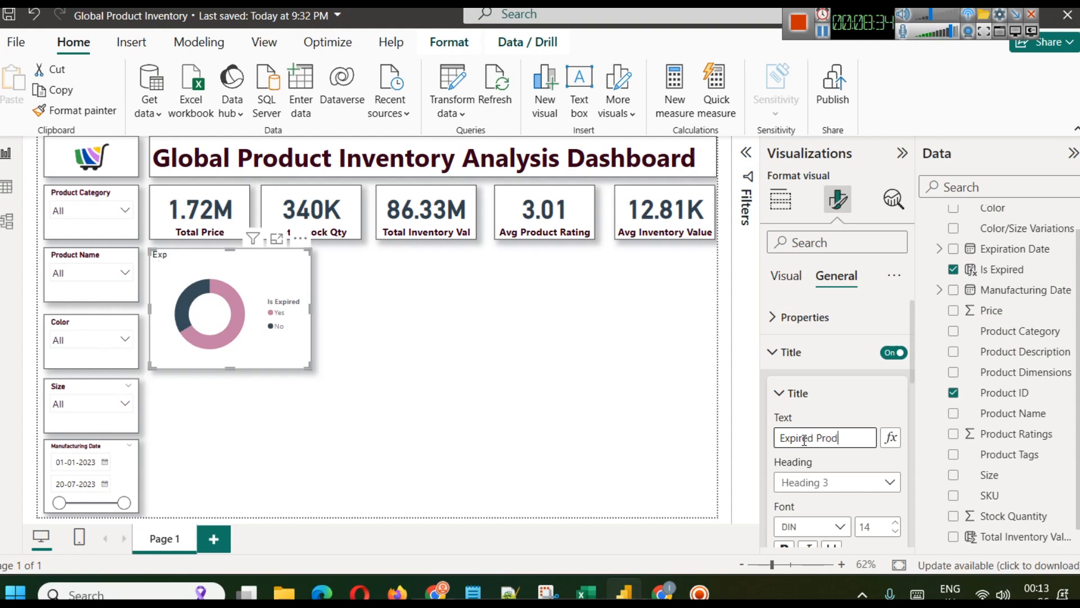
pyautogui.write('uct vs In Use')
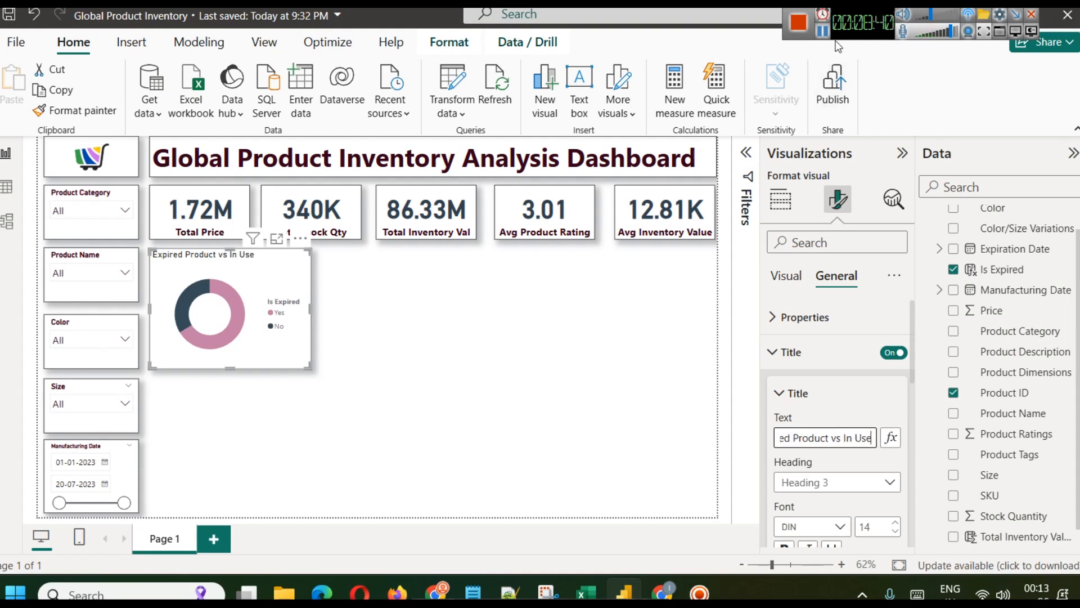
# Step: Replace "In Use" in the donut chart's title so it reads "Expired Product vs Unexpired"
pyautogui.click(822, 30)
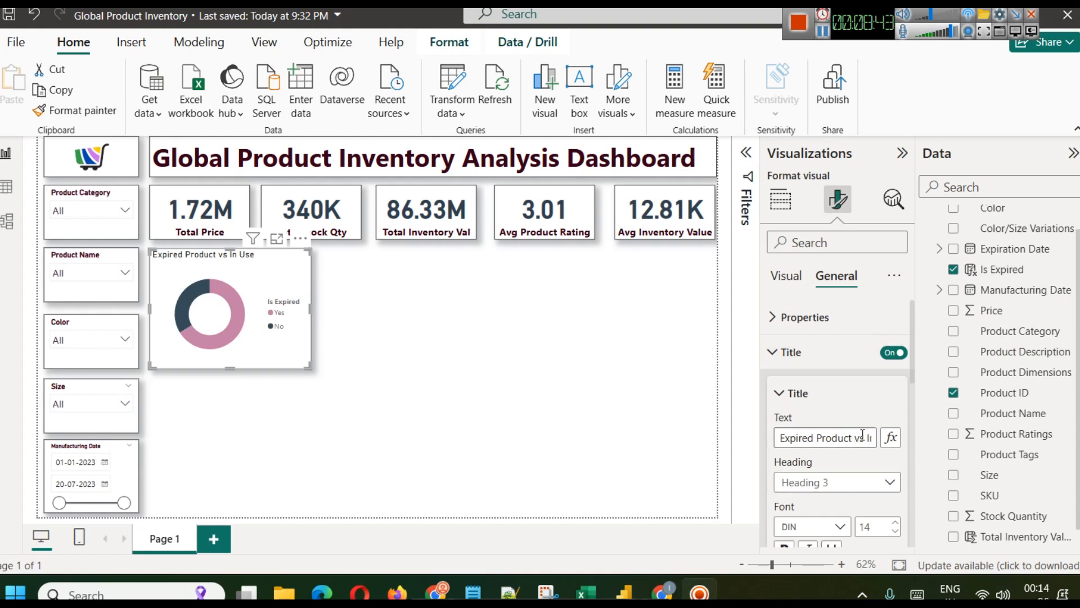
pyautogui.moveTo(865, 437); pyautogui.dragTo(903, 437)
pyautogui.write('unexpired')
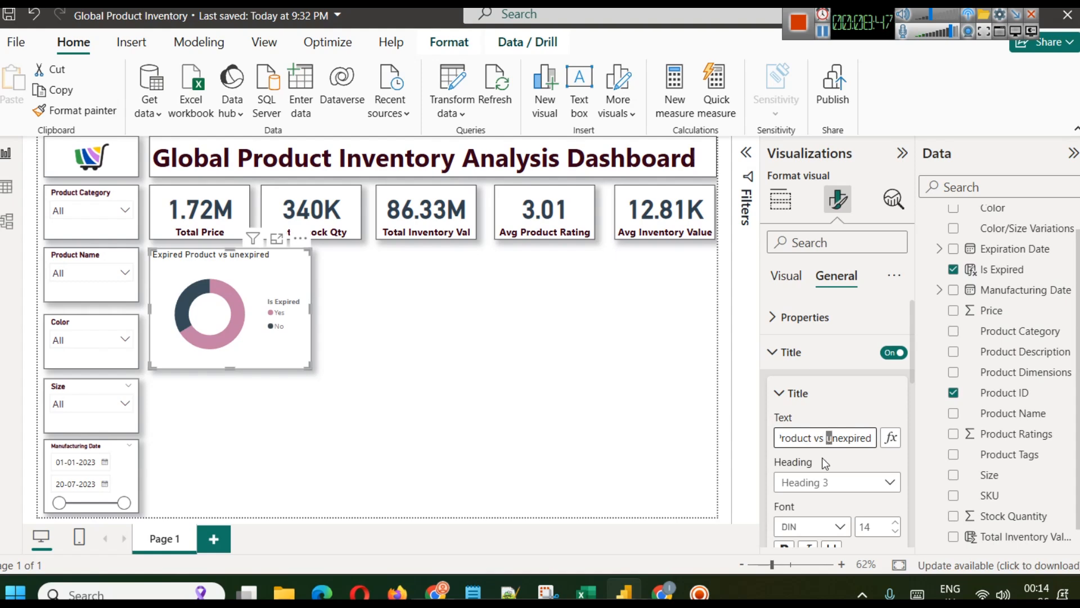
pyautogui.write('U')
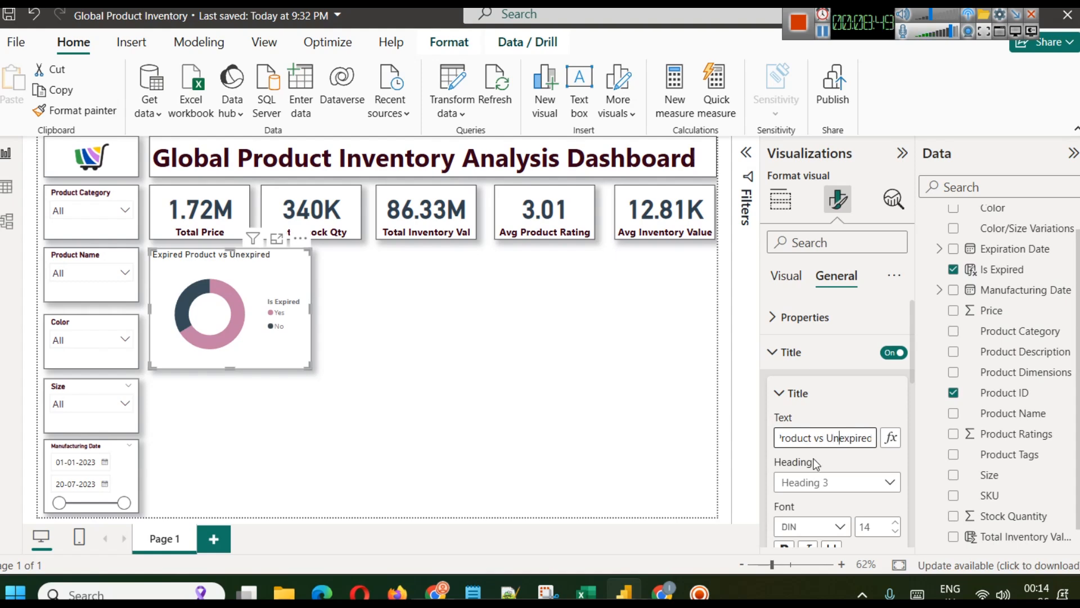
pyautogui.press('Right')
pyautogui.press('Right')
pyautogui.press('Right')
pyautogui.press('Right')
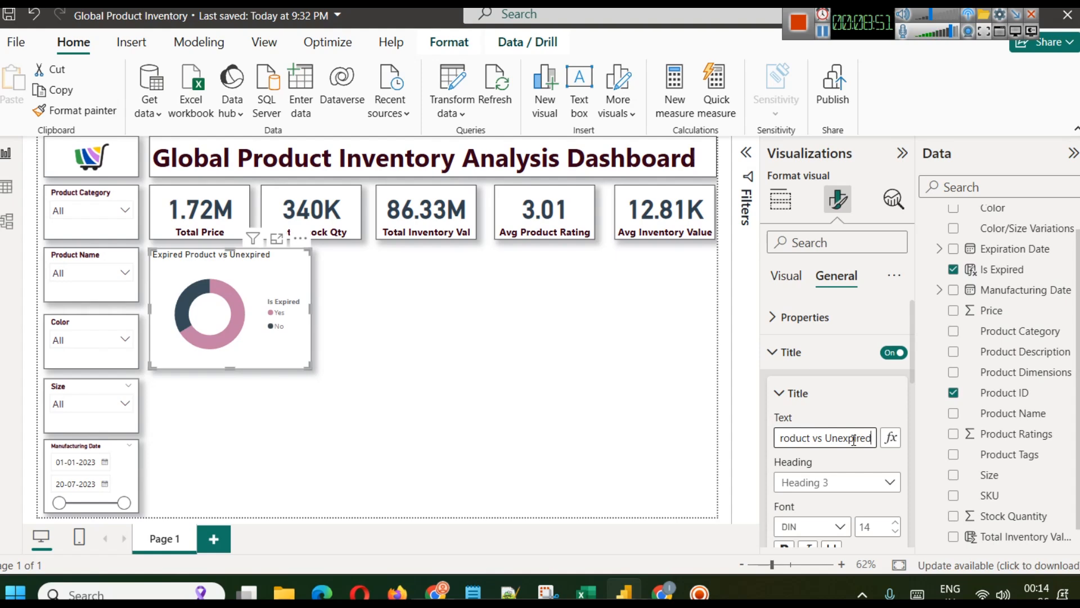
# Step: Make the donut chart's title bold, dark mauve and centred, and collapse the title settings
pyautogui.scroll(-3, 852, 444)
pyautogui.click(788, 387)
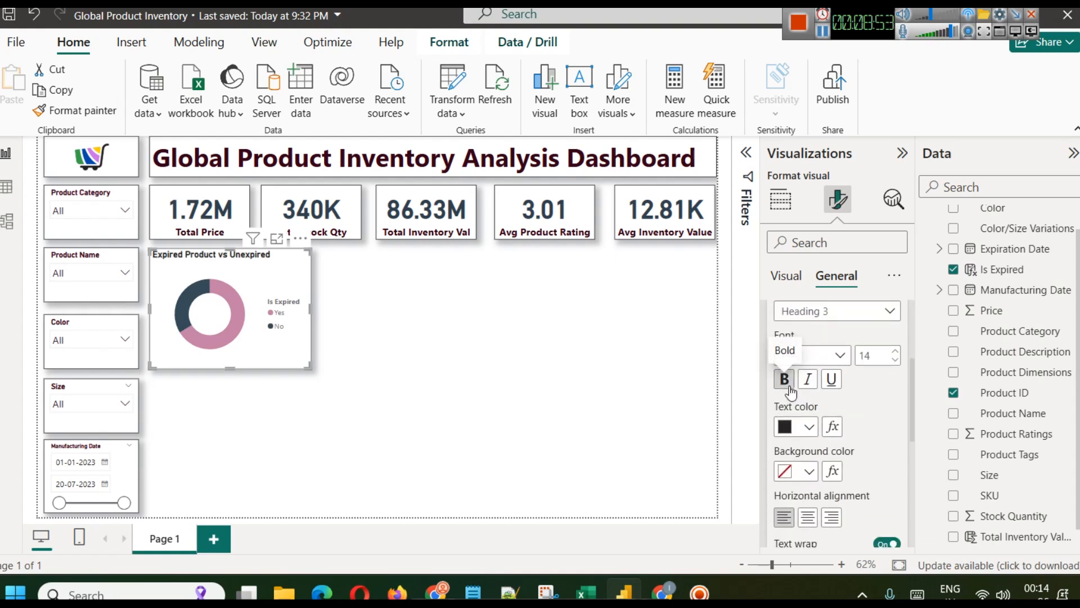
pyautogui.click(801, 430)
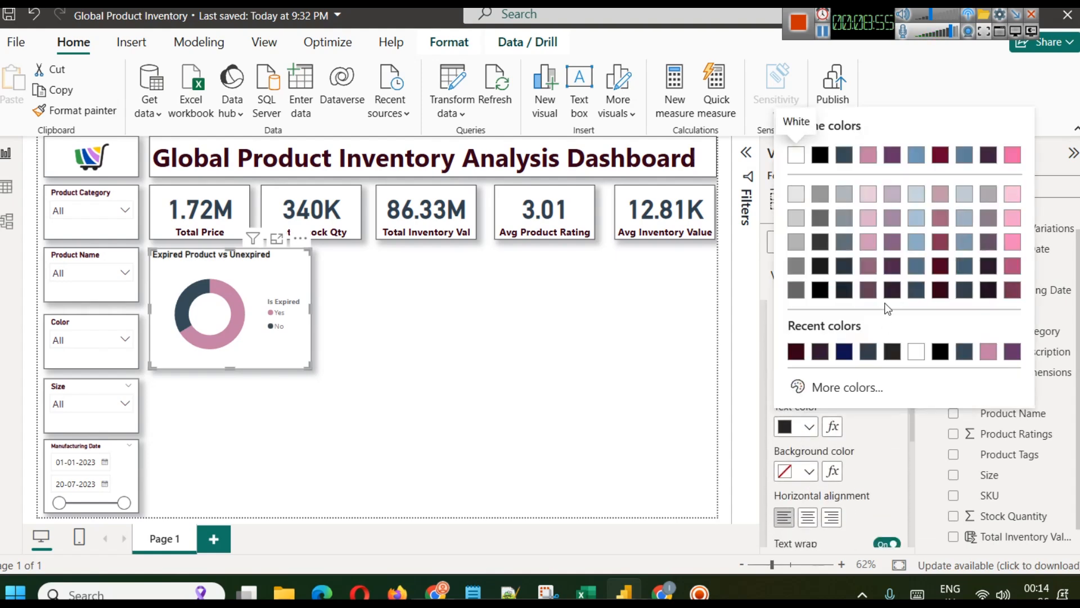
pyautogui.click(868, 291)
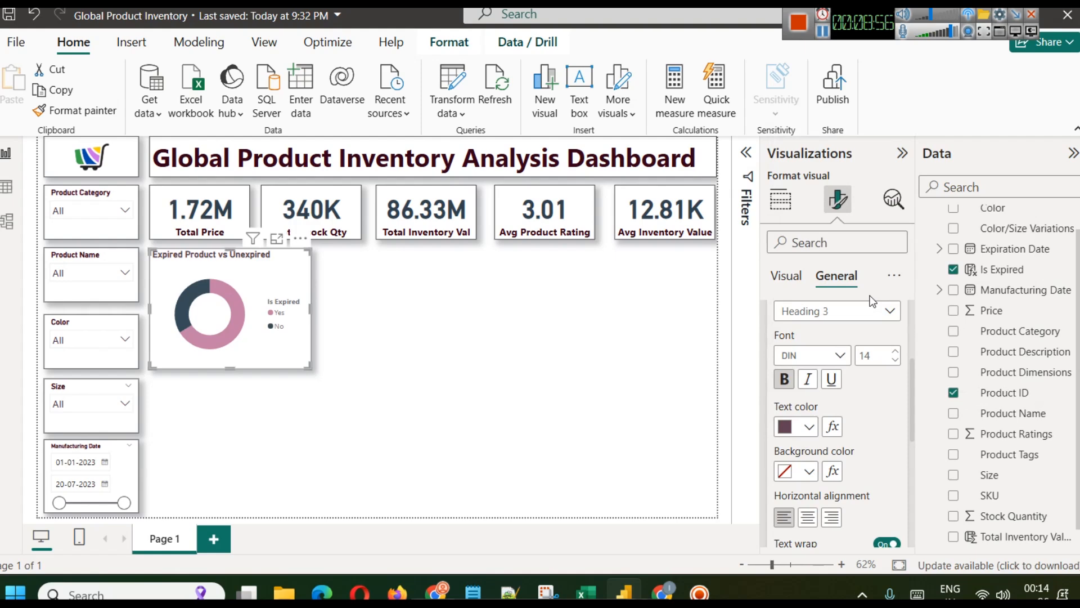
pyautogui.scroll(-2, 830, 438)
pyautogui.click(810, 432)
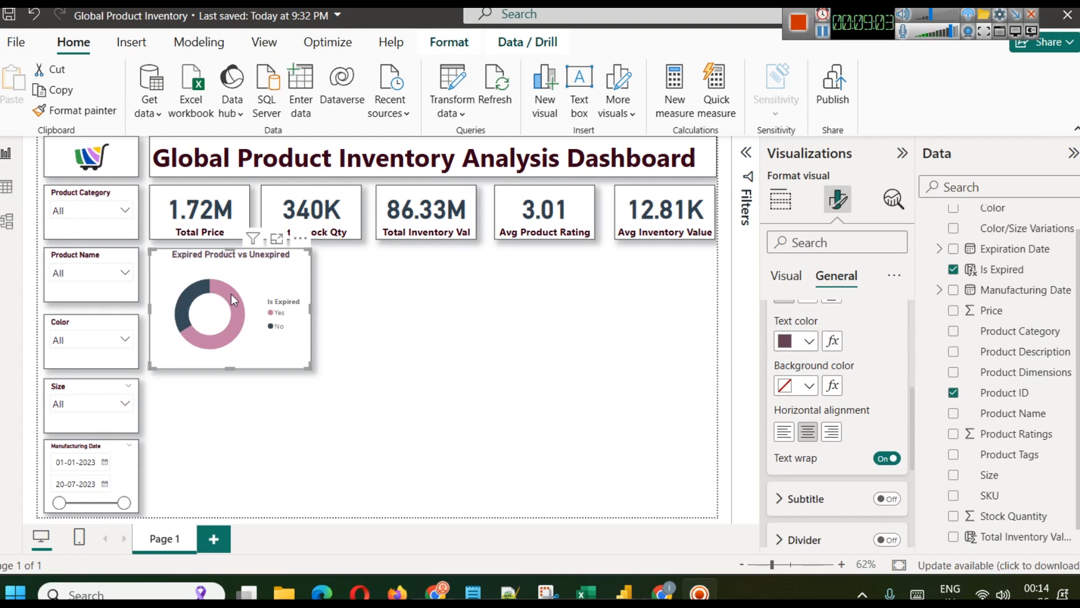
pyautogui.scroll(5, 839, 392)
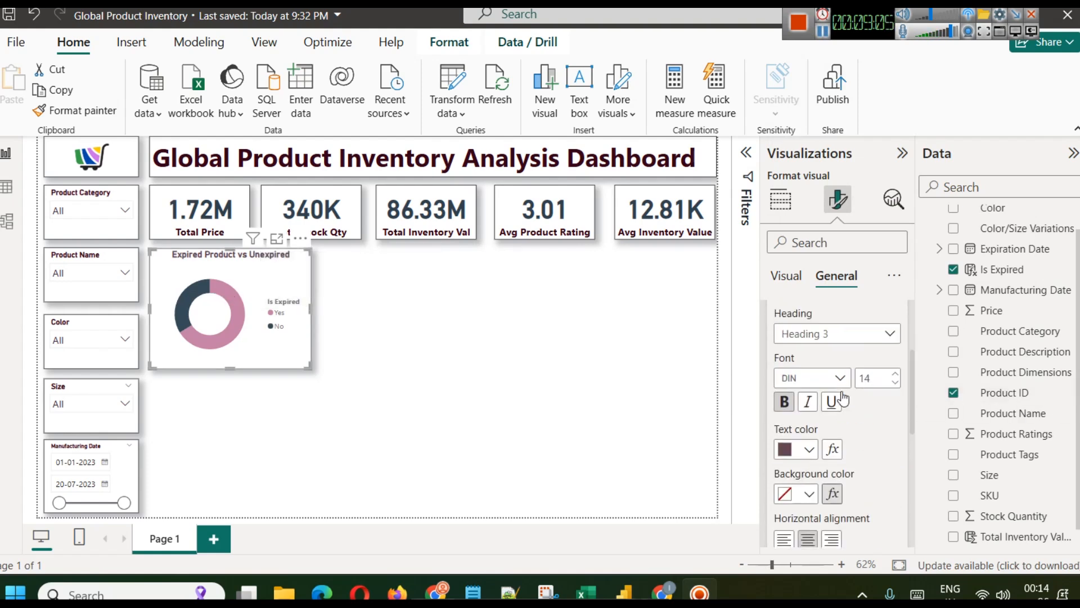
pyautogui.click(782, 354)
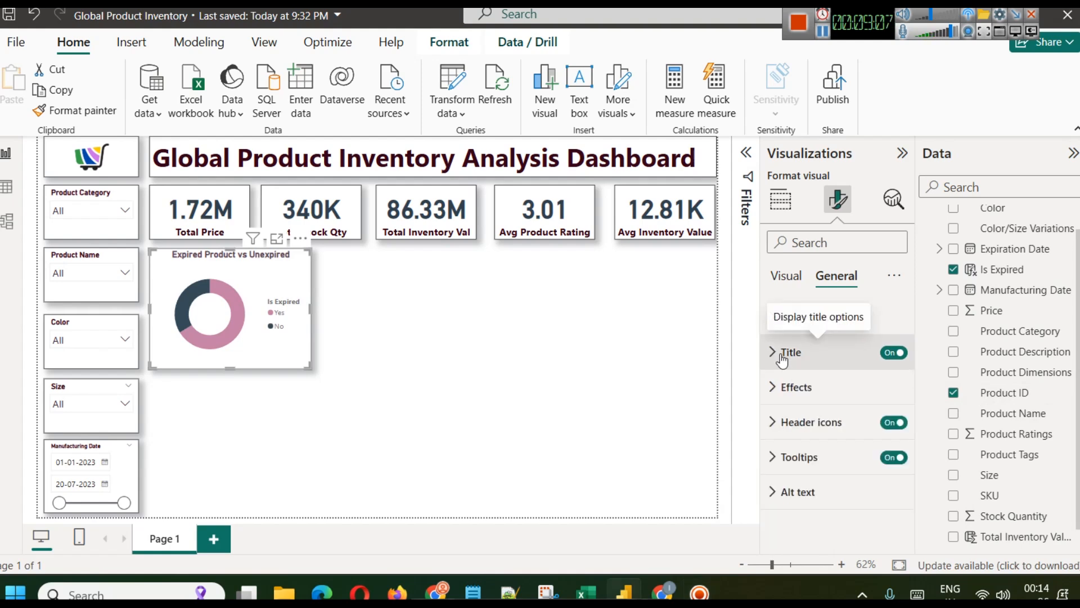
# Step: Set the font size of the donut chart's detail label values to 10
pyautogui.click(792, 278)
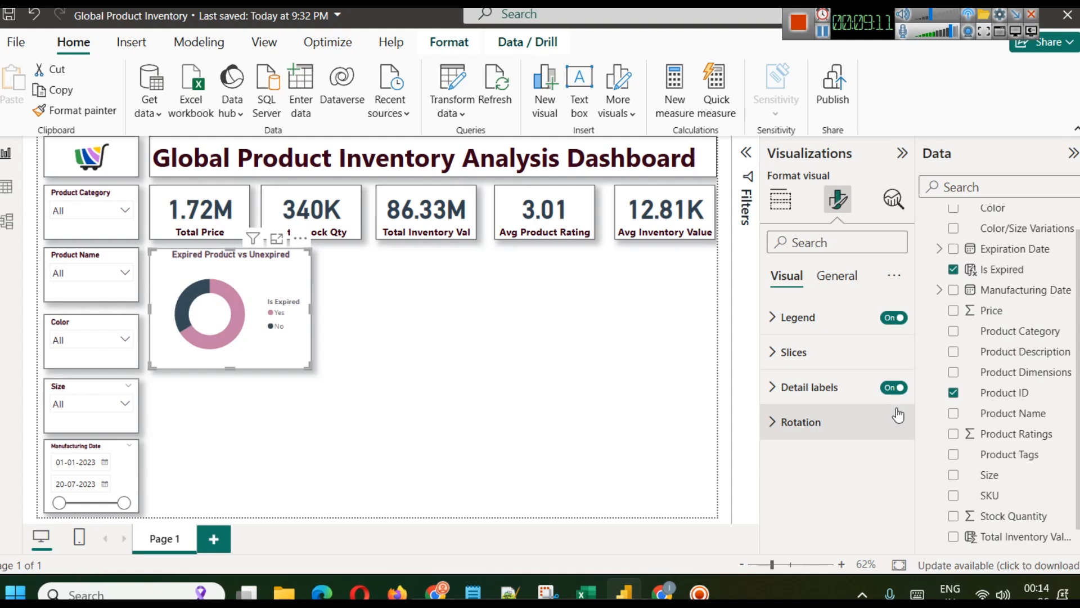
pyautogui.click(831, 387)
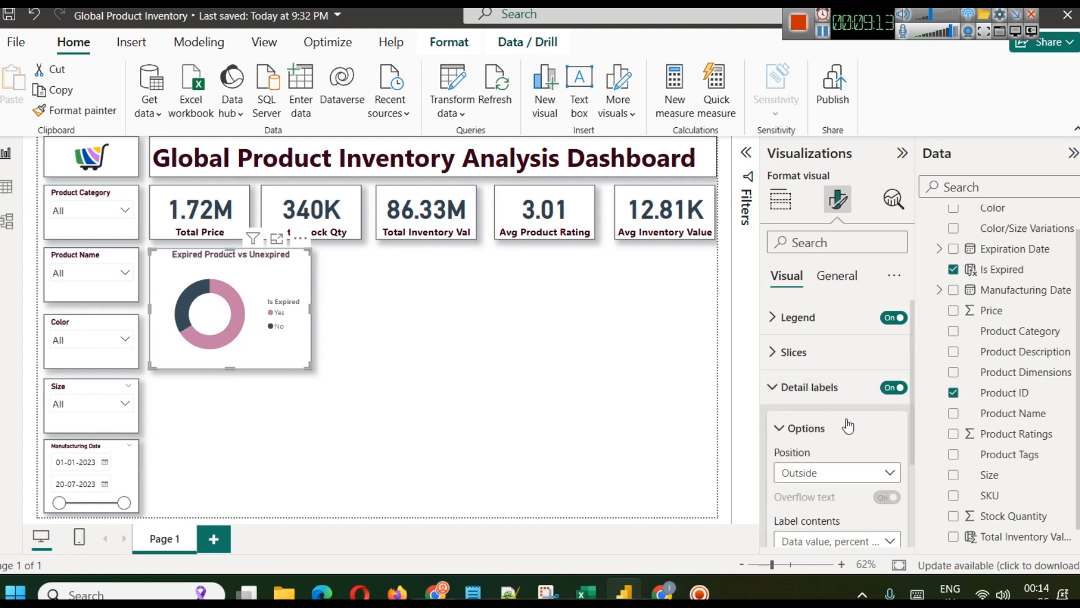
pyautogui.scroll(-3, 852, 438)
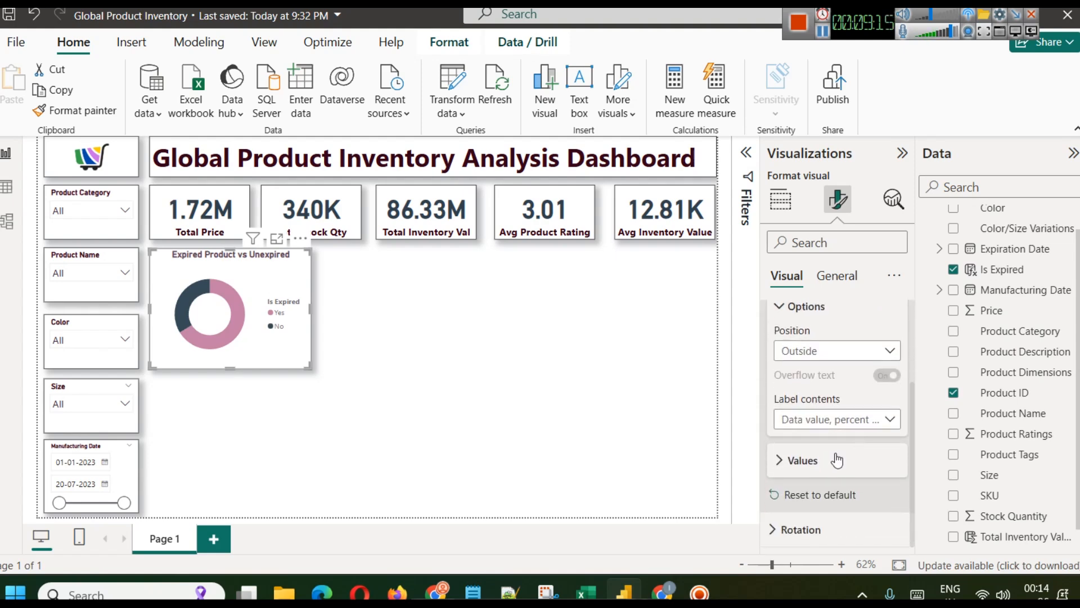
pyautogui.click(804, 461)
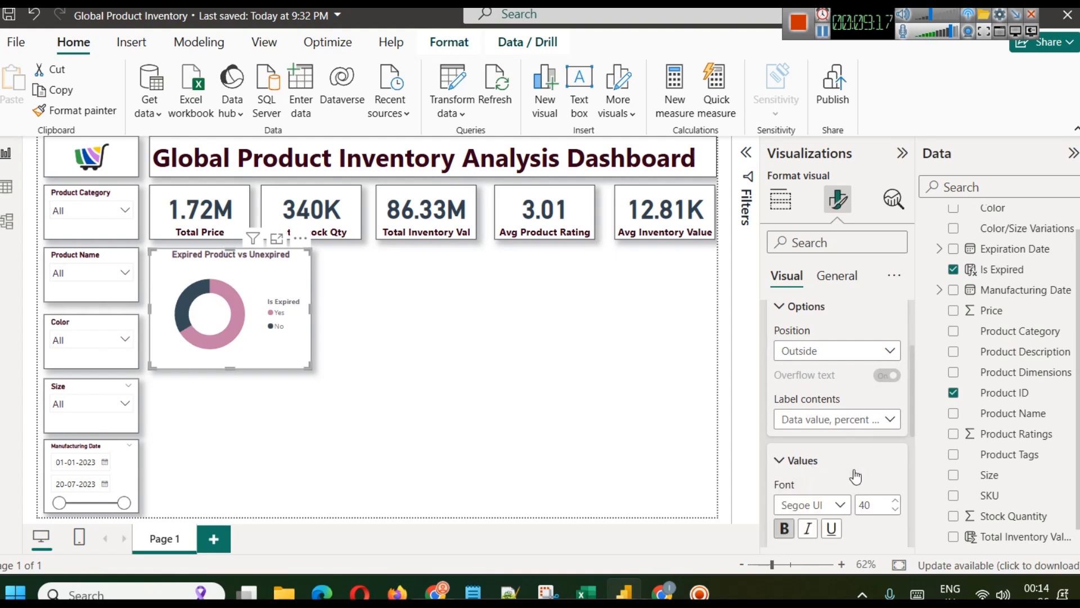
pyautogui.scroll(-2, 867, 464)
pyautogui.click(866, 419)
pyautogui.write('10')
pyautogui.click(307, 354)
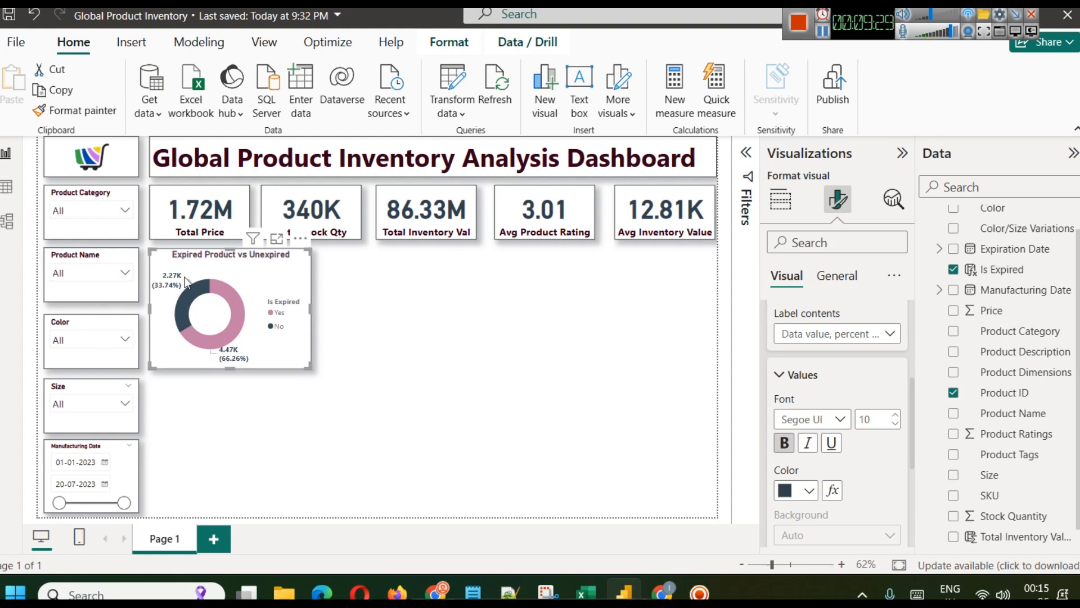
pyautogui.moveTo(187, 292)
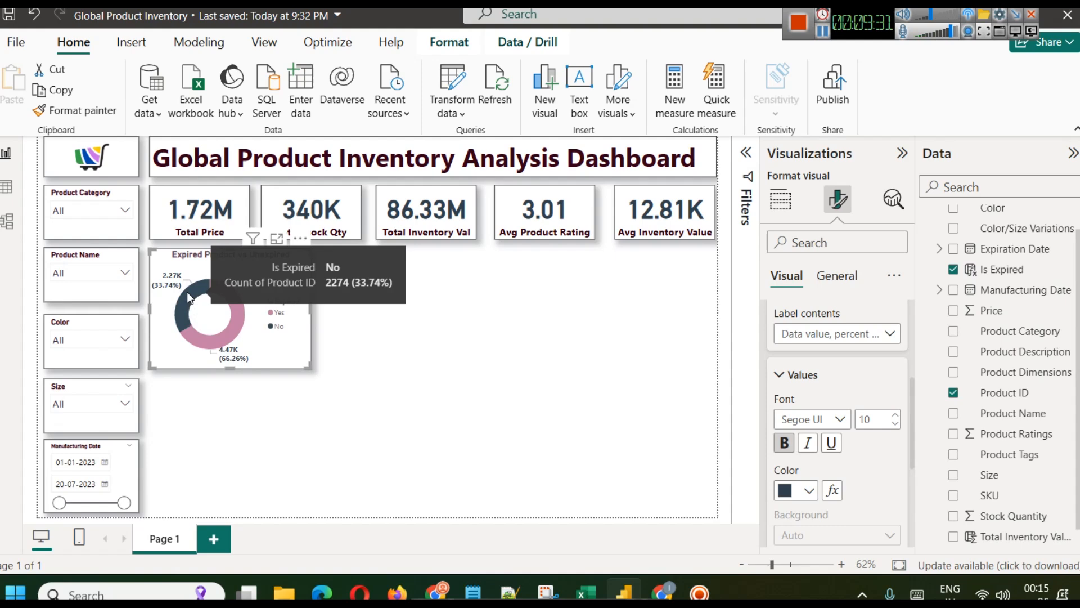
pyautogui.click(528, 360)
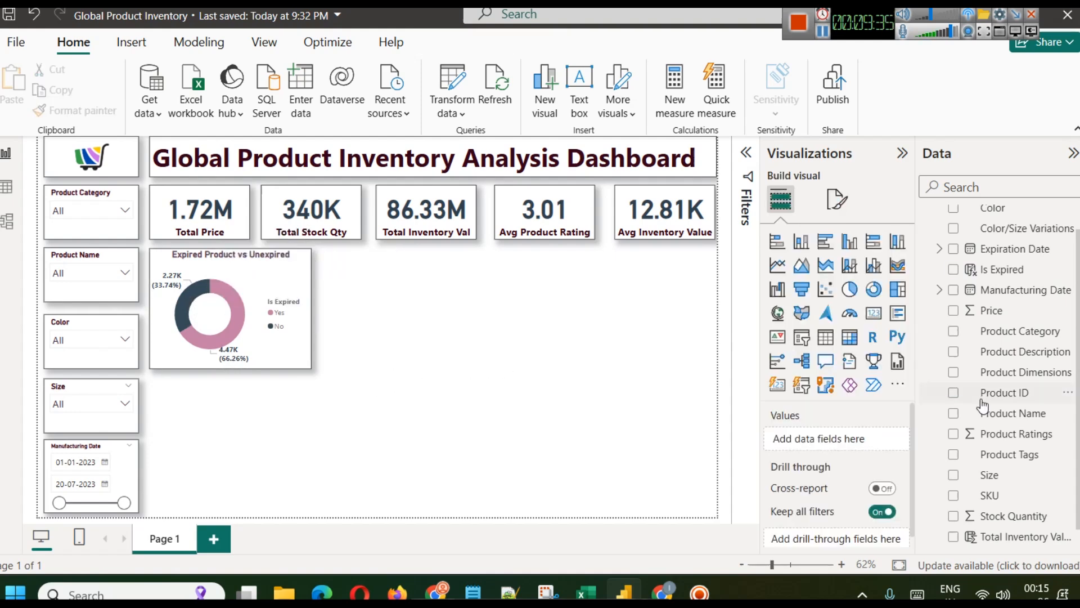
# Step: Shorten the Product Name and Color slicers and move Color up directly beneath Product Name
pyautogui.scroll(-1, 976, 405)
pyautogui.scroll(2, 978, 404)
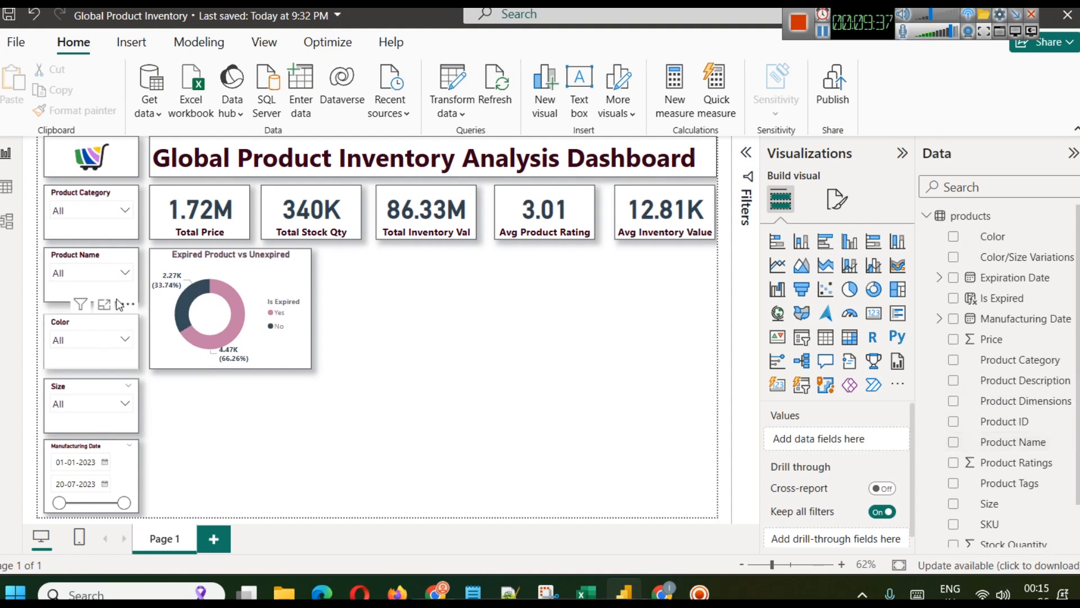
pyautogui.click(73, 291)
pyautogui.moveTo(90, 302); pyautogui.dragTo(92, 291)
pyautogui.moveTo(84, 363); pyautogui.dragTo(92, 343)
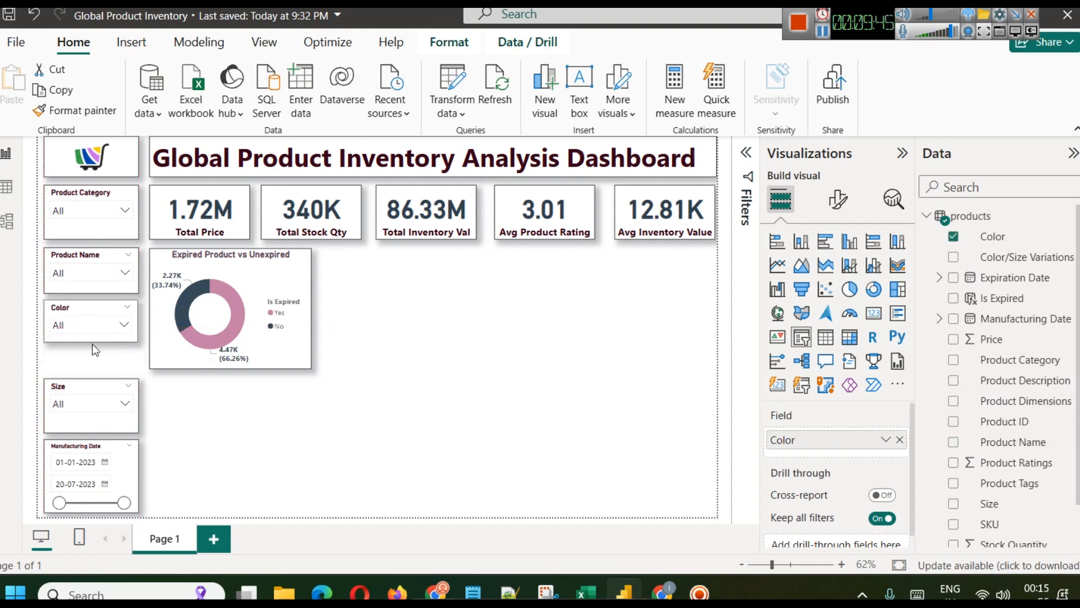
# Step: Duplicate the Color slicer, place the copy beneath the original, and shorten the Size slicer from its upper edge to make room
pyautogui.click(92, 357)
pyautogui.moveTo(64, 305); pyautogui.dragTo(65, 354)
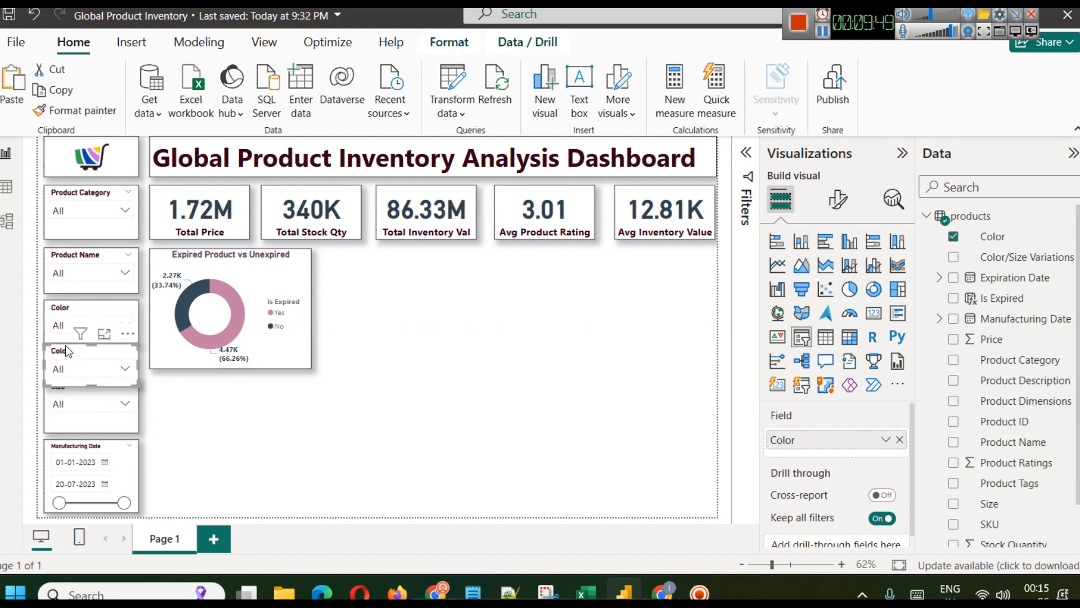
pyautogui.click(92, 442)
pyautogui.click(63, 423)
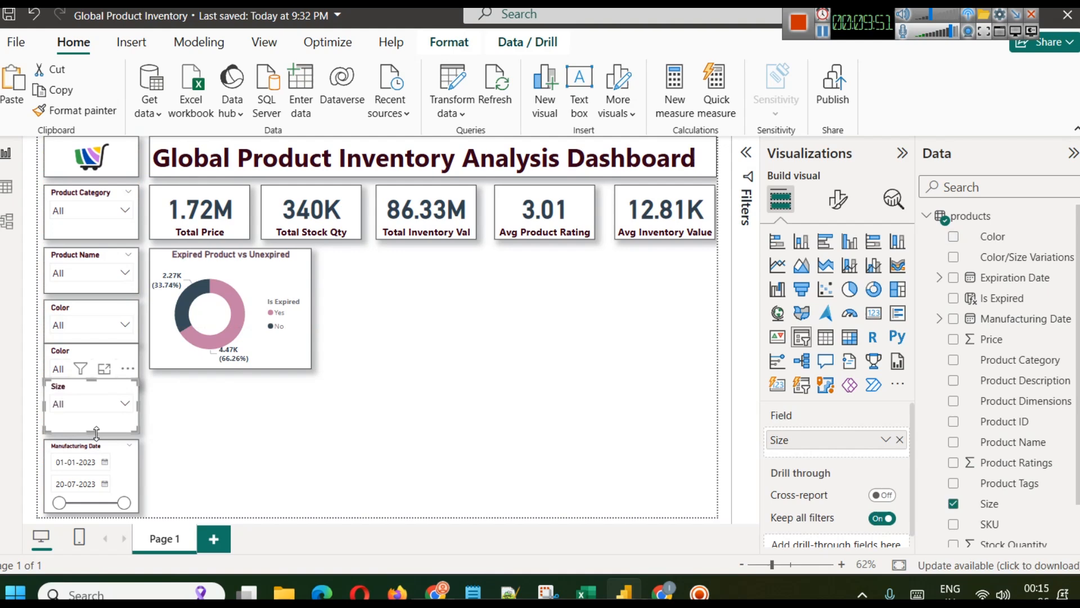
pyautogui.moveTo(93, 386); pyautogui.dragTo(92, 402)
# Step: Nudge the two Color slicers so they are evenly spaced between the Product Name and Size slicers
pyautogui.click(88, 369)
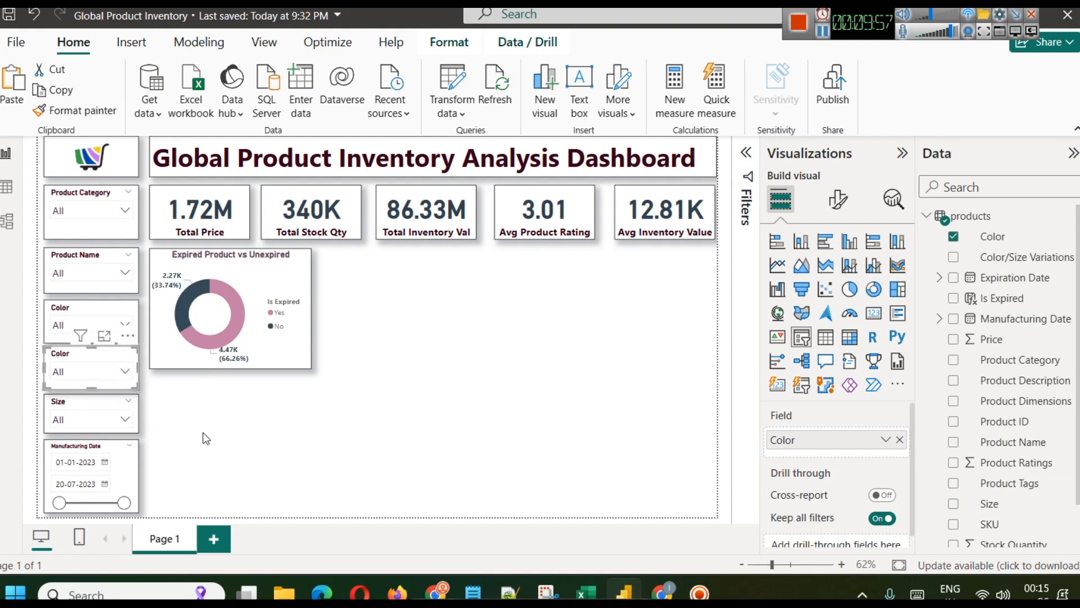
pyautogui.click(151, 372)
pyautogui.click(99, 307)
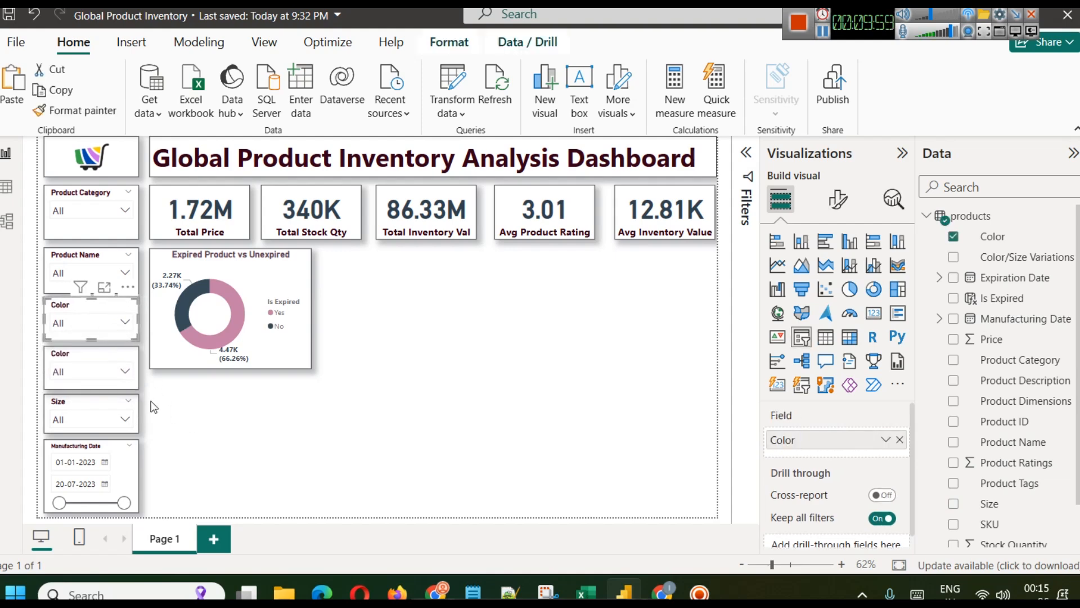
# Step: Replace the Color field with Is Expired in the second Color slicer
pyautogui.click(96, 360)
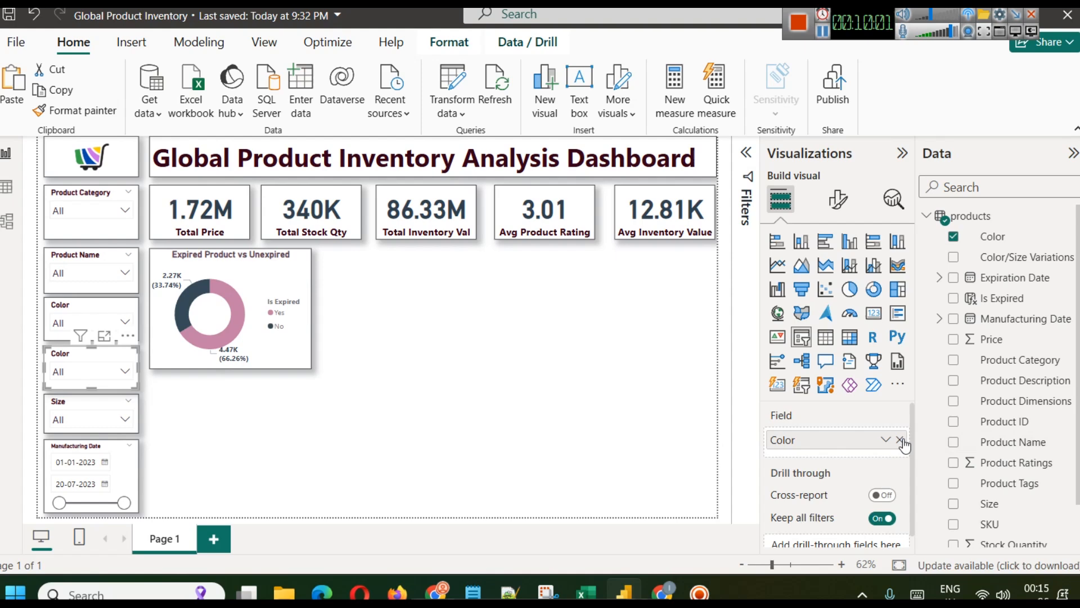
pyautogui.click(900, 440)
pyautogui.moveTo(998, 298); pyautogui.dragTo(852, 425)
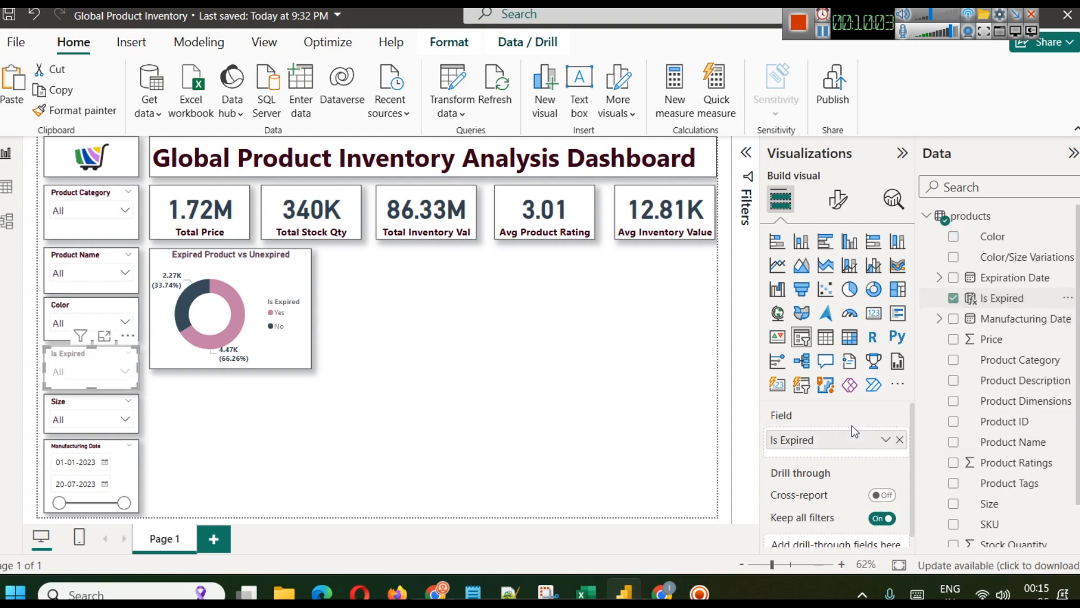
# Step: Test the Is Expired slicer by filtering the report on No and on Yes, and clear the selection
pyautogui.click(79, 371)
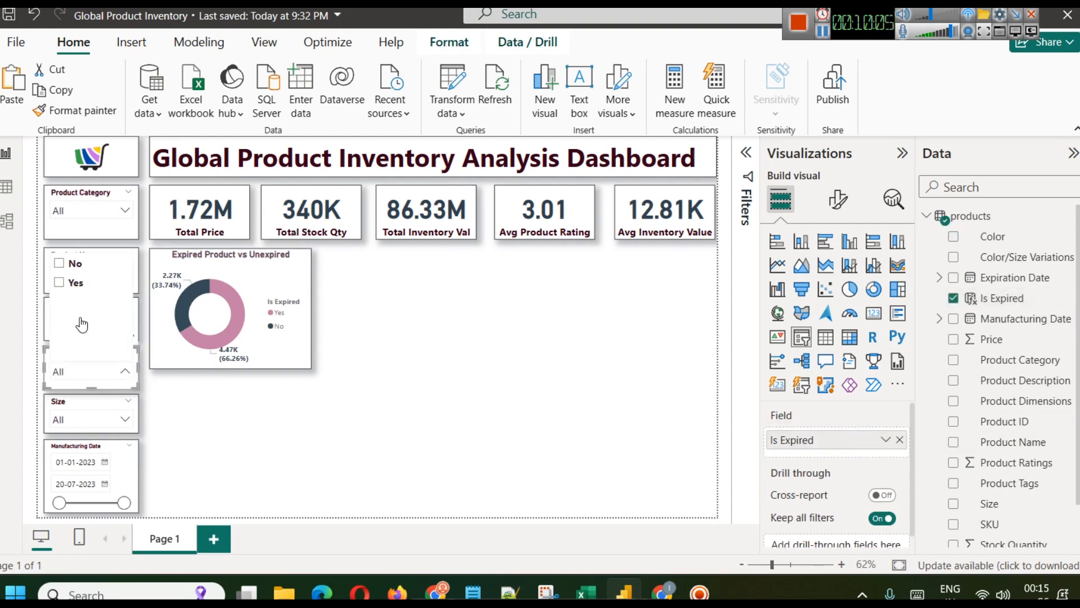
pyautogui.click(70, 283)
pyautogui.click(66, 264)
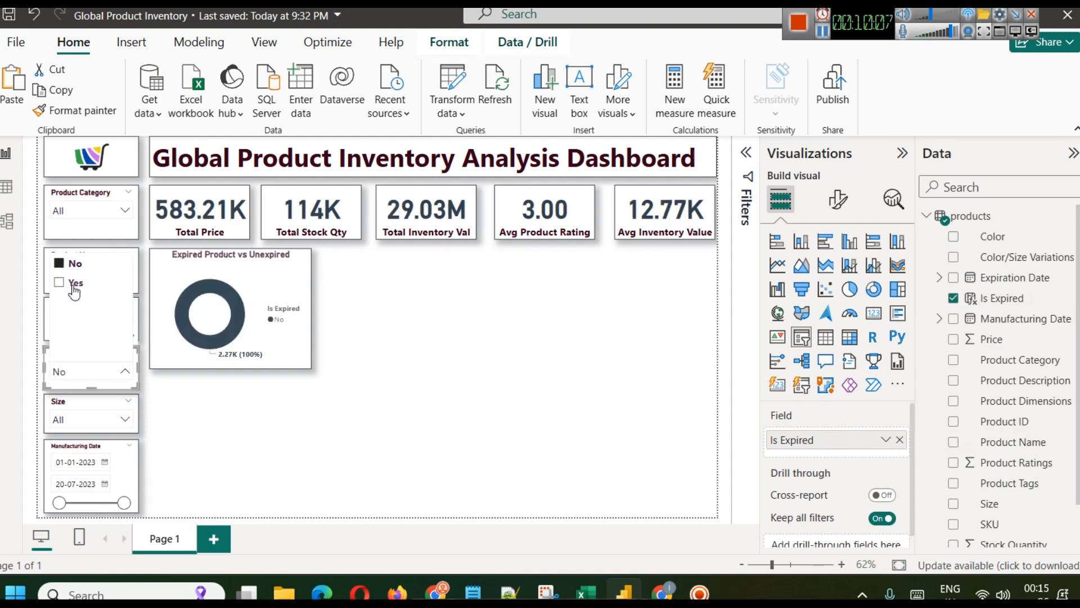
pyautogui.click(72, 284)
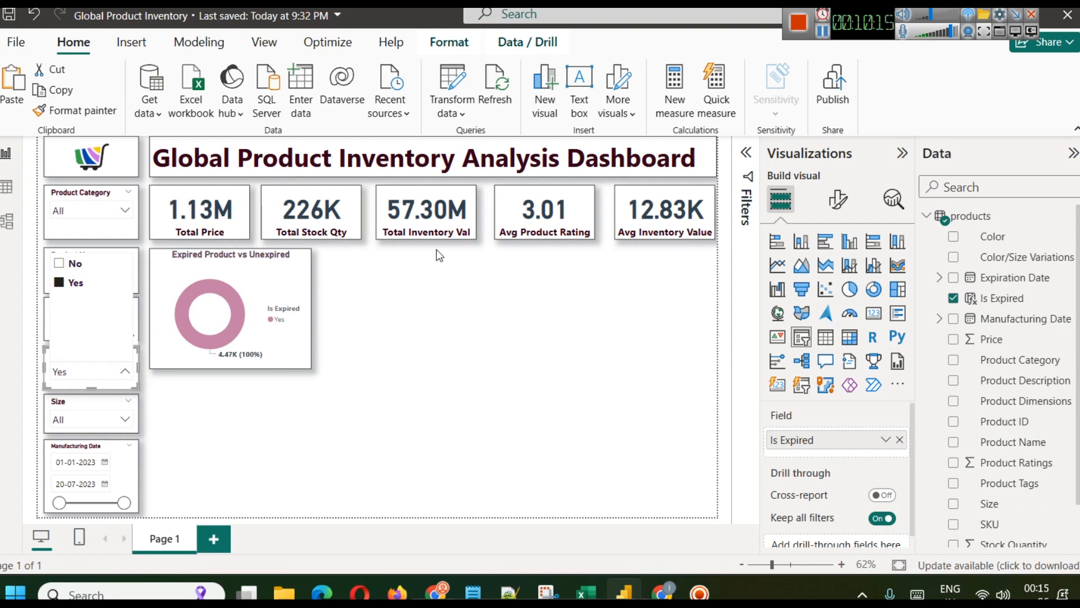
pyautogui.click(67, 283)
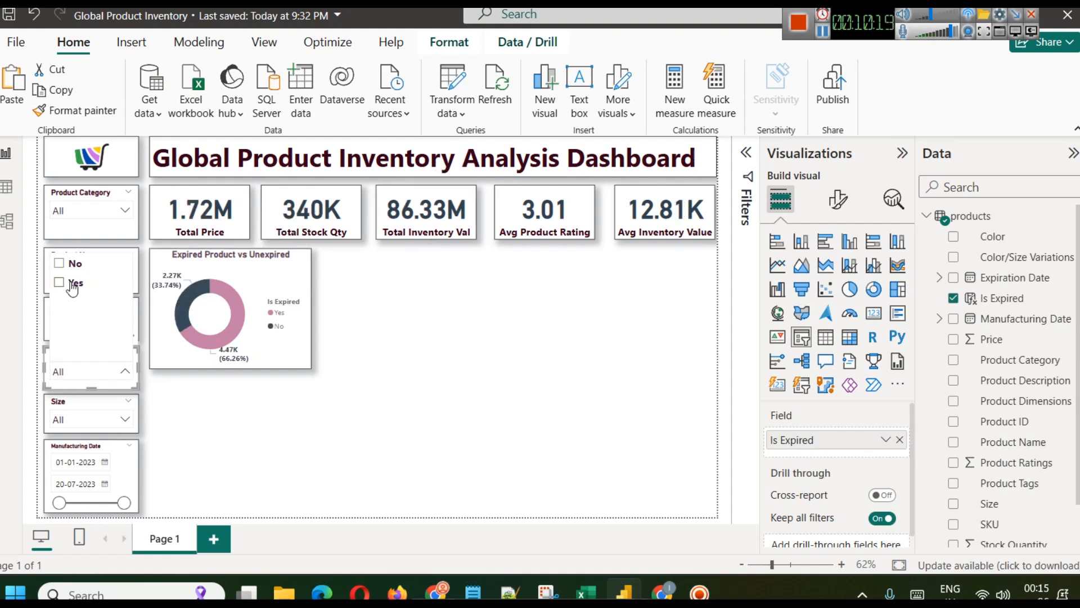
pyautogui.click(430, 360)
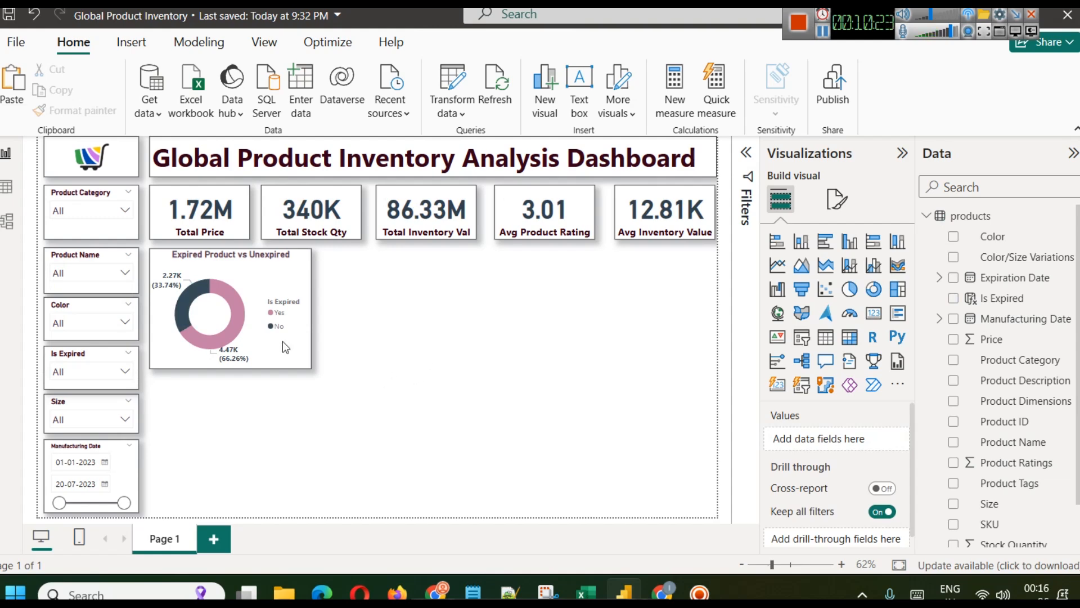
# Step: Nudge the Product Name, Color, Is Expired, Size and Manufacturing Date slicers slightly upward to even out their spacing
pyautogui.click(86, 257)
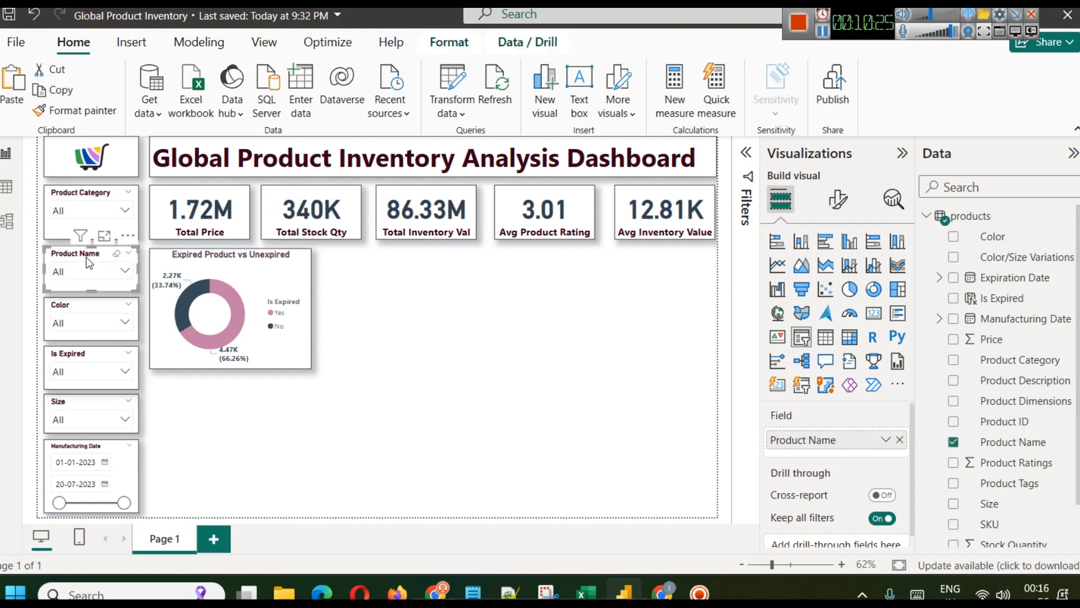
pyautogui.click(83, 306)
pyautogui.click(83, 348)
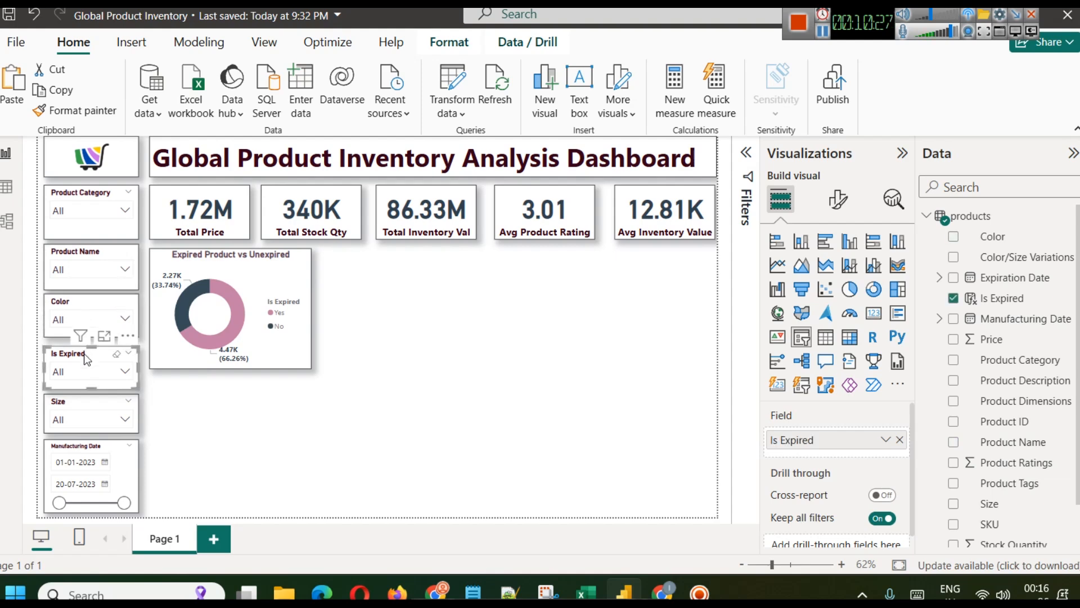
pyautogui.click(80, 400)
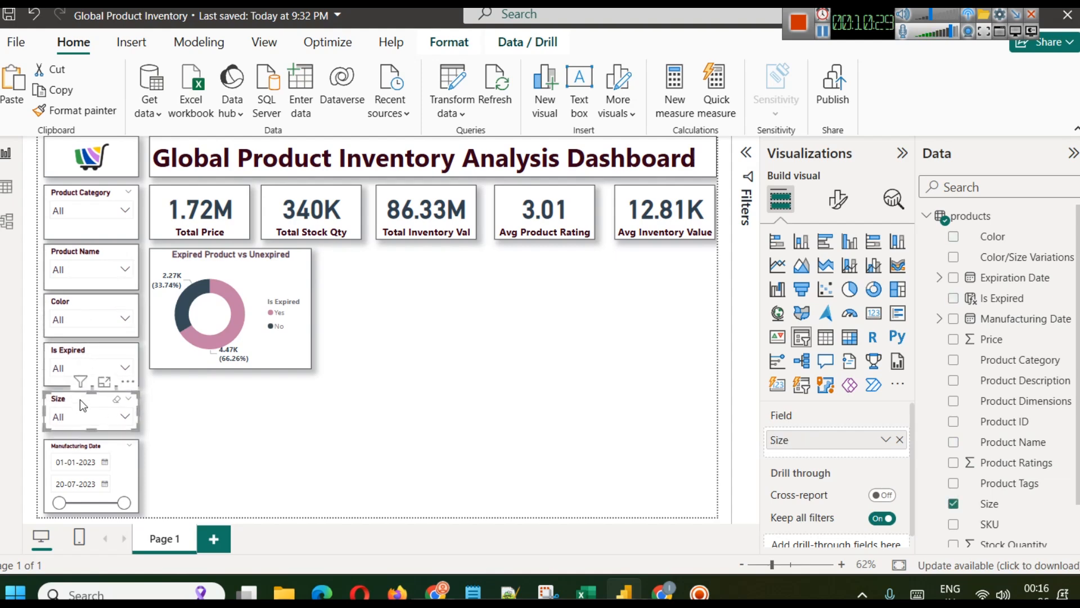
pyautogui.click(198, 416)
pyautogui.click(84, 447)
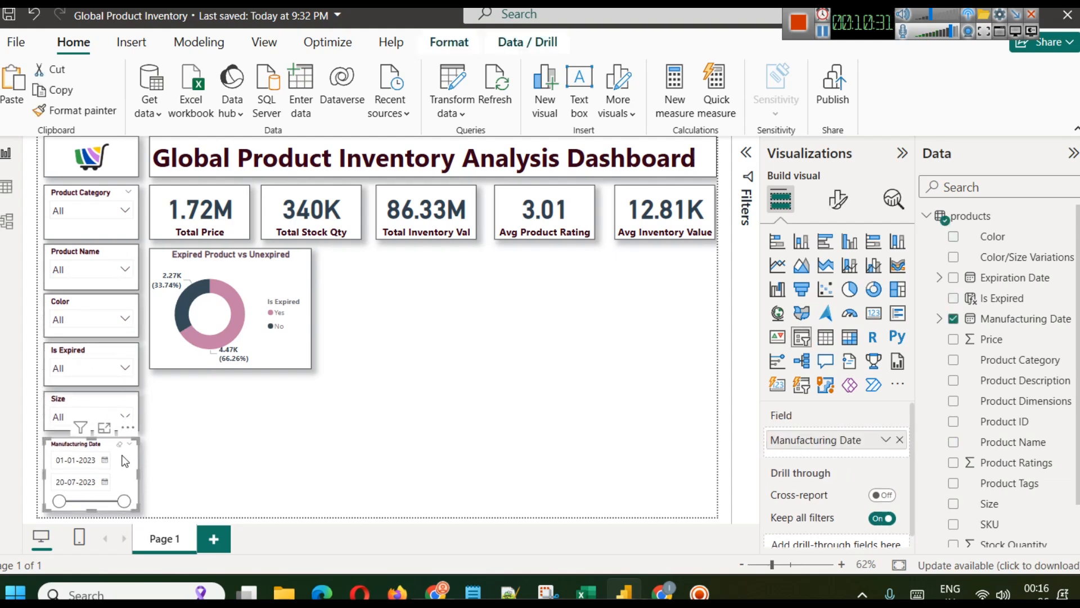
pyautogui.click(253, 453)
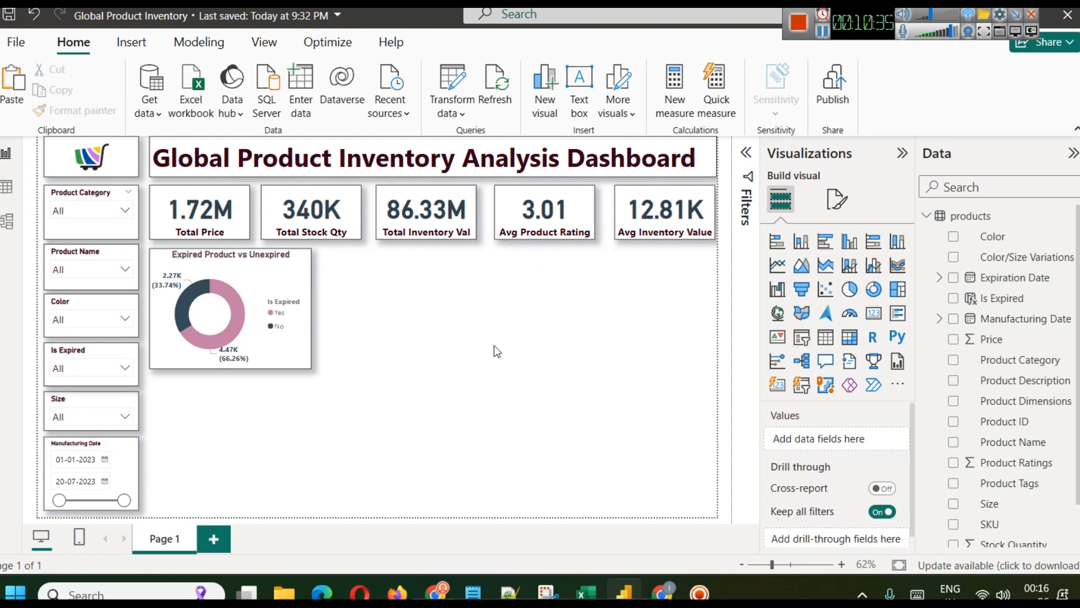
pyautogui.click(822, 35)
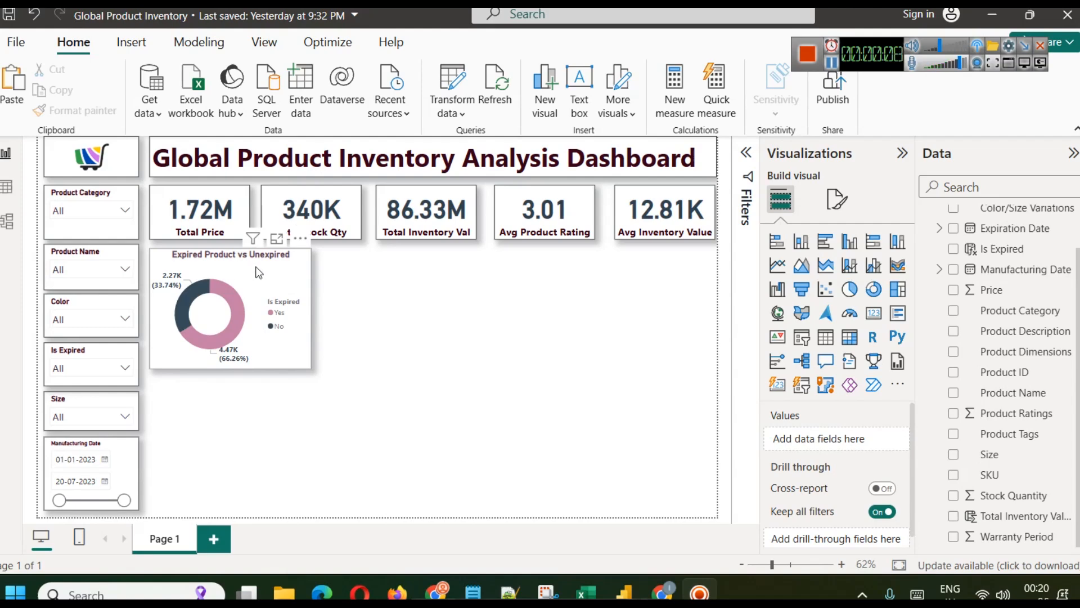
pyautogui.click(103, 372)
pyautogui.click(102, 373)
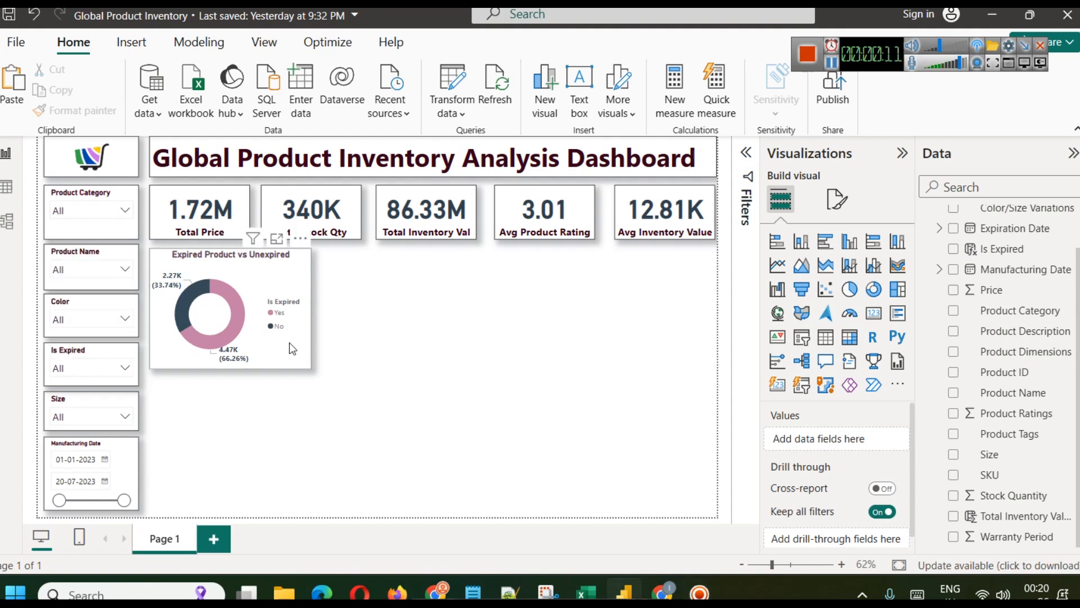
# Step: Duplicate the Expired Product vs Unexpired donut chart and place the copy beside the original, beneath the Total Inventory Val card
pyautogui.click(284, 285)
pyautogui.hotkey('ctrl', 'c')
pyautogui.hotkey('ctrl', 'v')
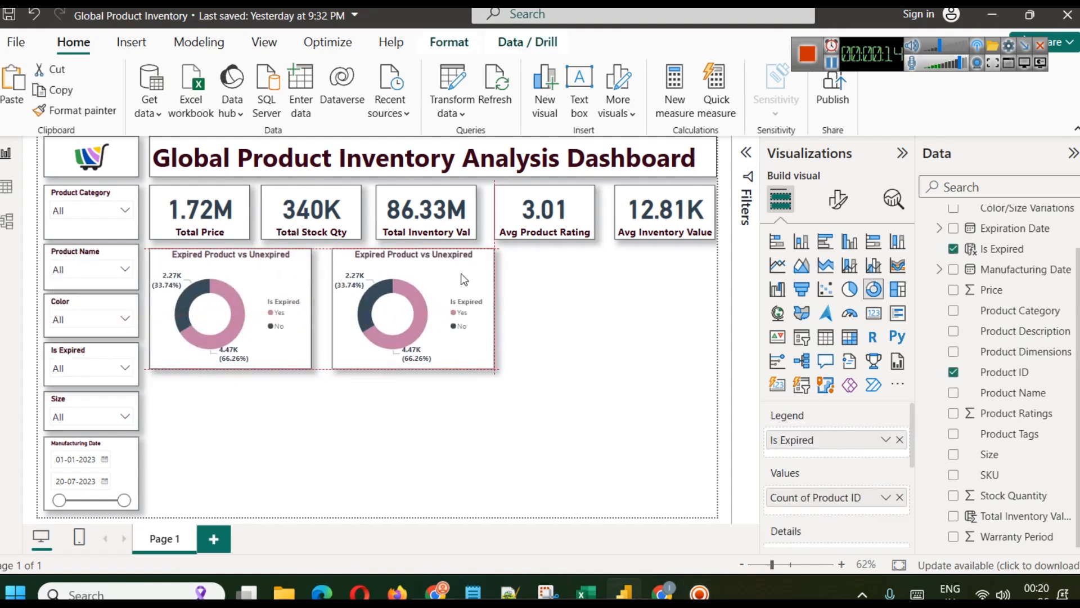
pyautogui.moveTo(464, 279); pyautogui.dragTo(452, 281)
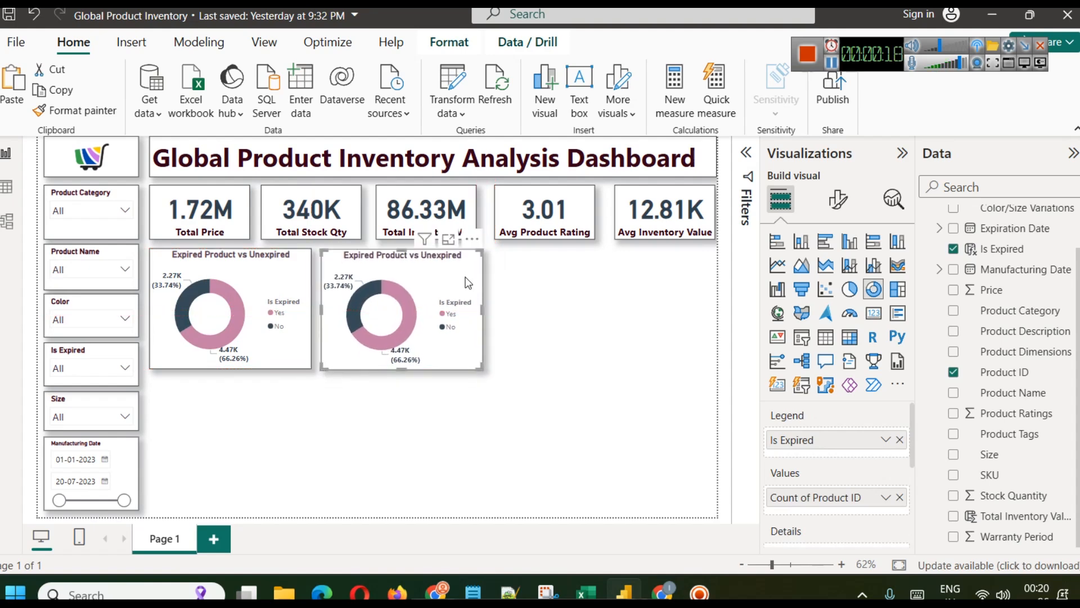
pyautogui.click(648, 310)
pyautogui.click(443, 275)
pyautogui.scroll(2, 1007, 372)
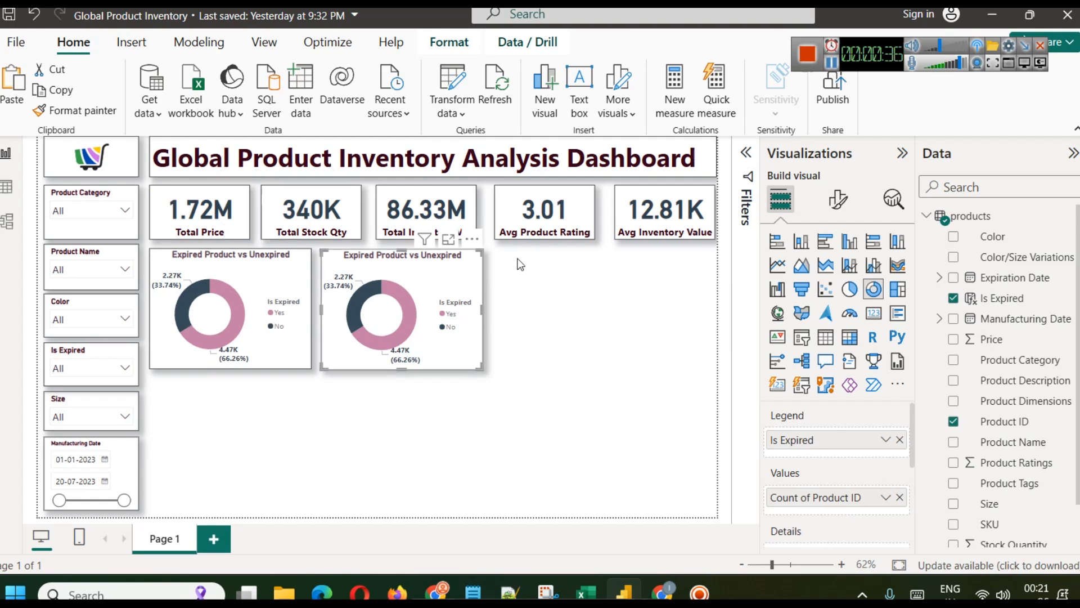
pyautogui.click(448, 215)
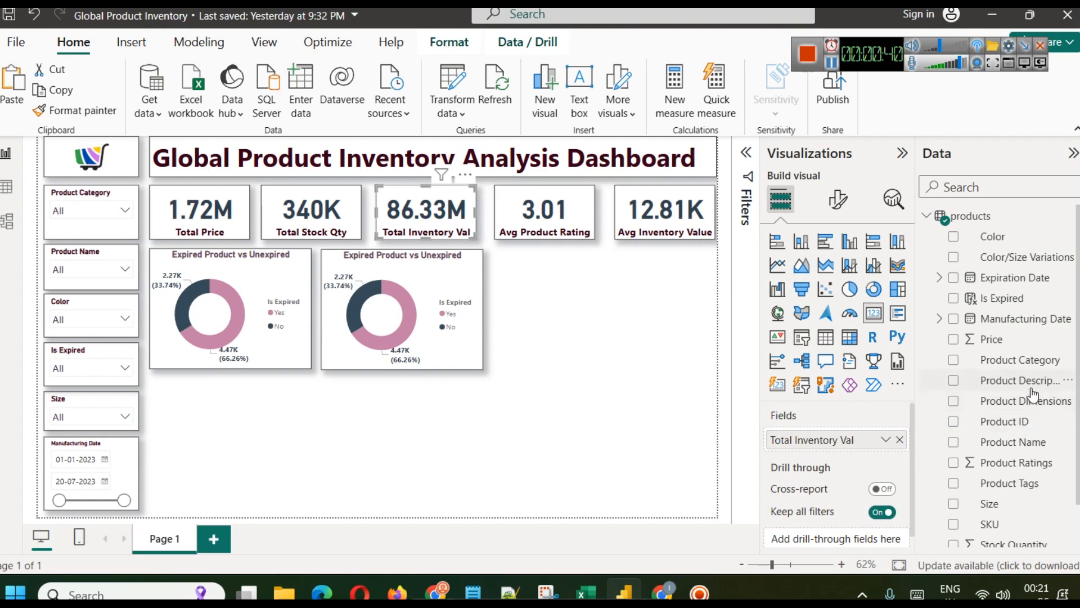
pyautogui.scroll(-2, 1030, 394)
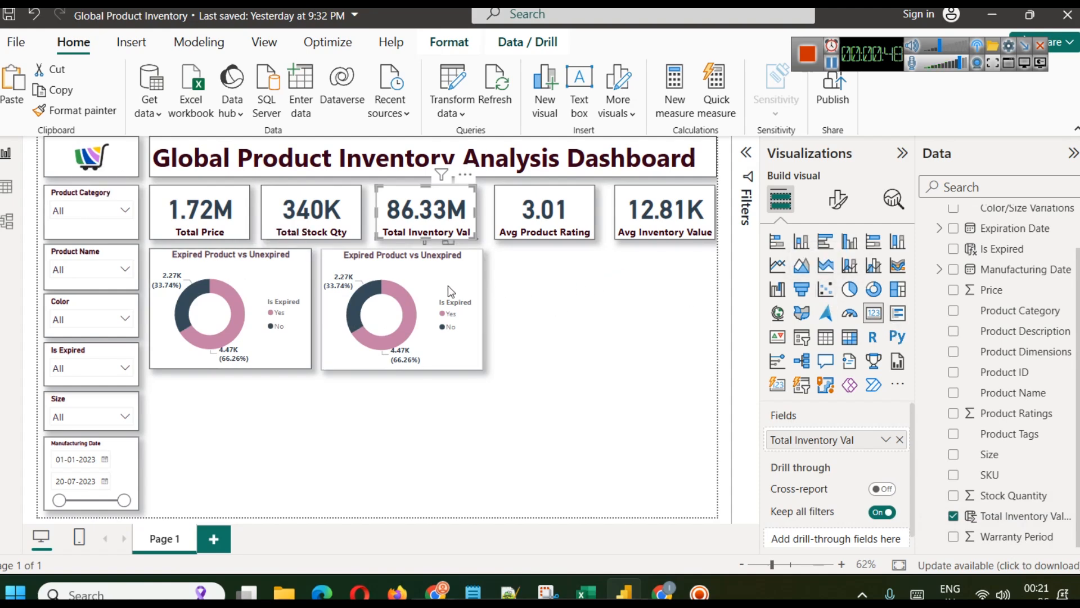
pyautogui.click(800, 243)
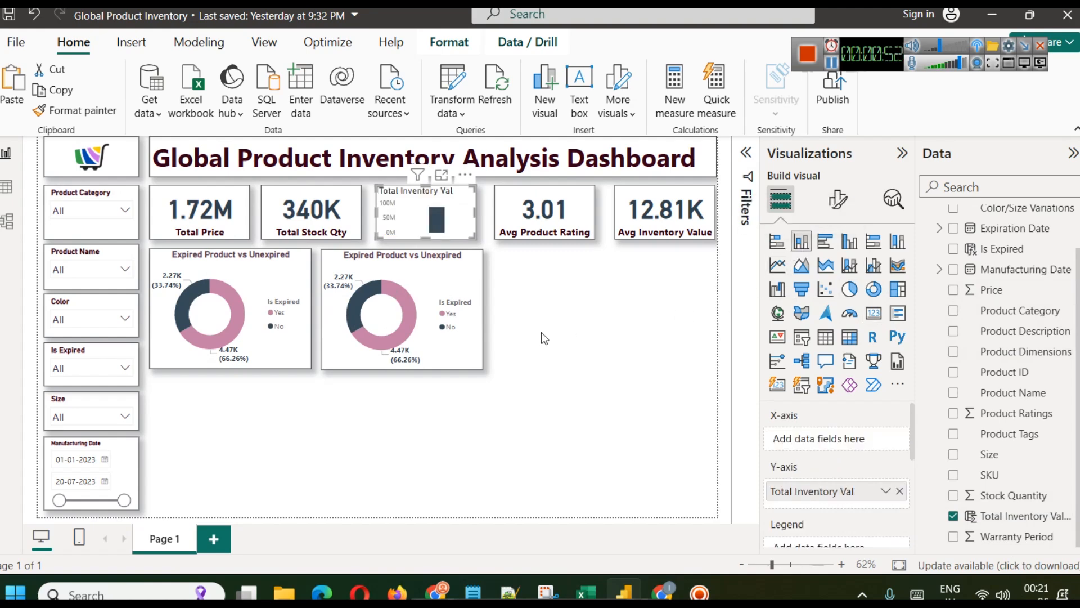
pyautogui.hotkey('ctrl', 'z')
# Step: Convert the duplicated donut to a stacked column chart and replace Is Expired with Product Category on its X-axis
pyautogui.click(438, 269)
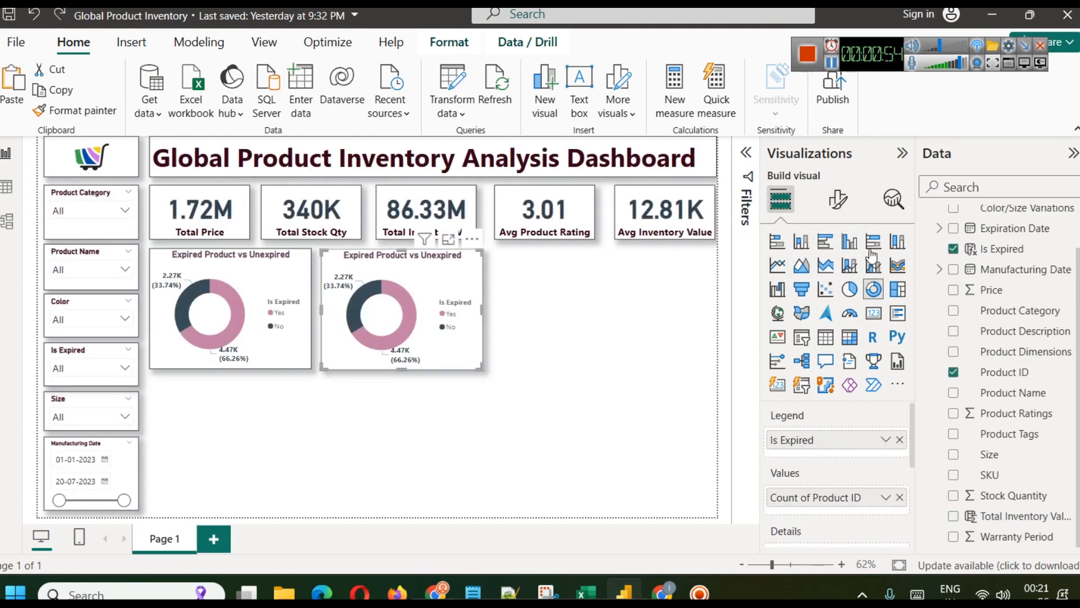
pyautogui.click(795, 243)
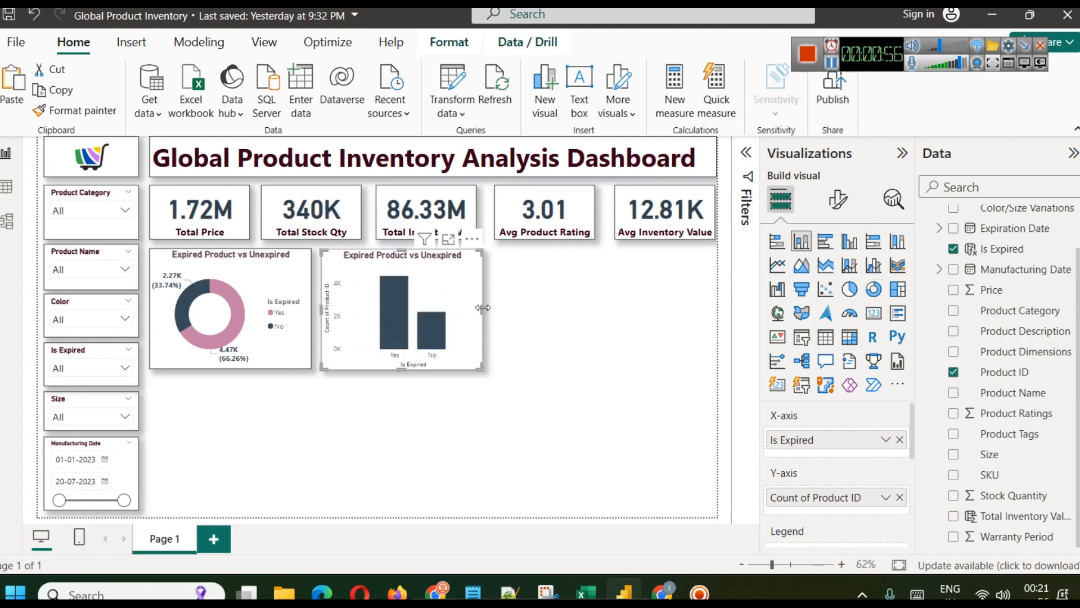
pyautogui.click(898, 438)
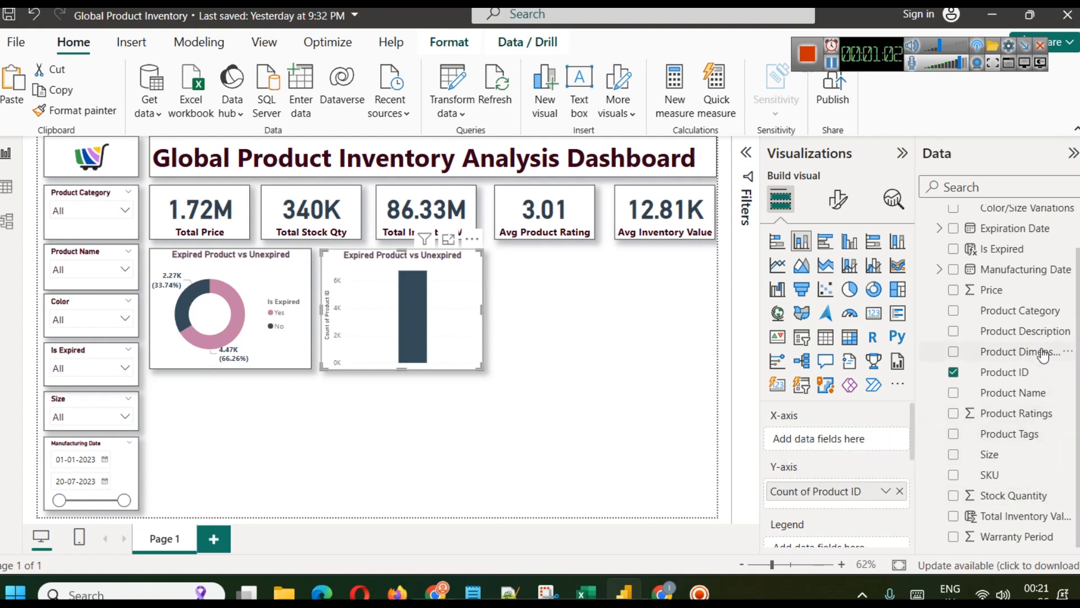
pyautogui.moveTo(1021, 311); pyautogui.dragTo(837, 445)
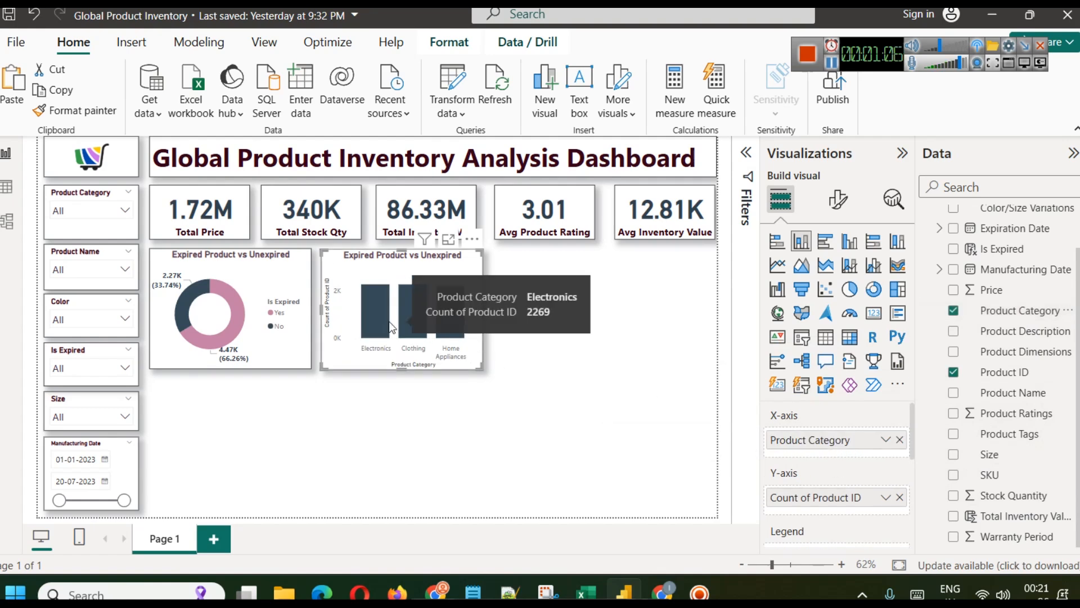
# Step: Replace Count of Product ID with Sum of Total Inventory Value on the column chart's Y-axis and inspect the category bars
pyautogui.moveTo(409, 326)
pyautogui.moveTo(446, 310)
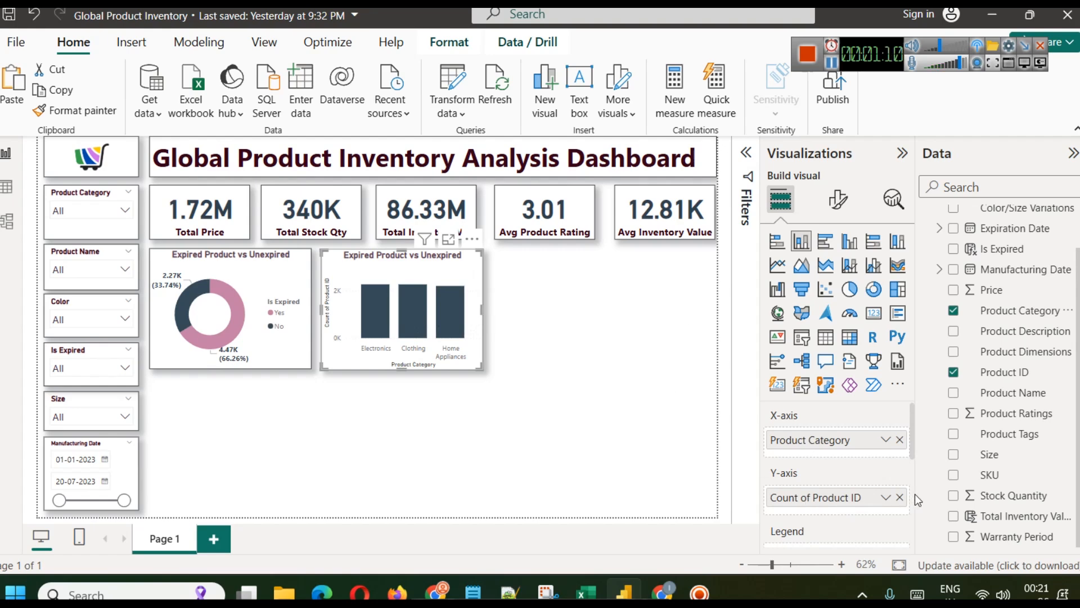
pyautogui.click(900, 497)
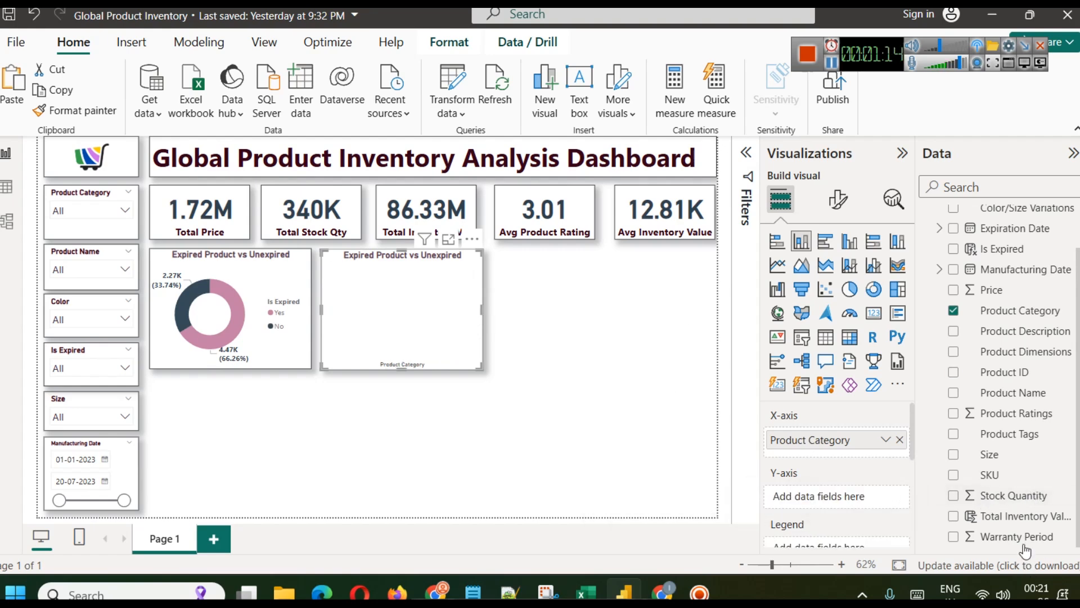
pyautogui.moveTo(1012, 516); pyautogui.dragTo(853, 484)
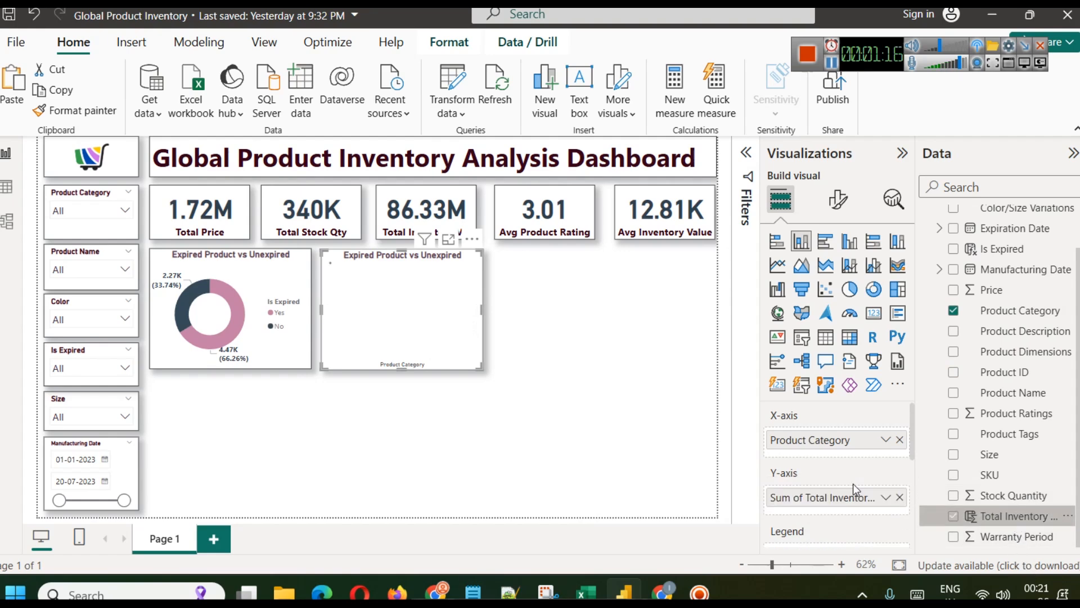
pyautogui.moveTo(384, 301)
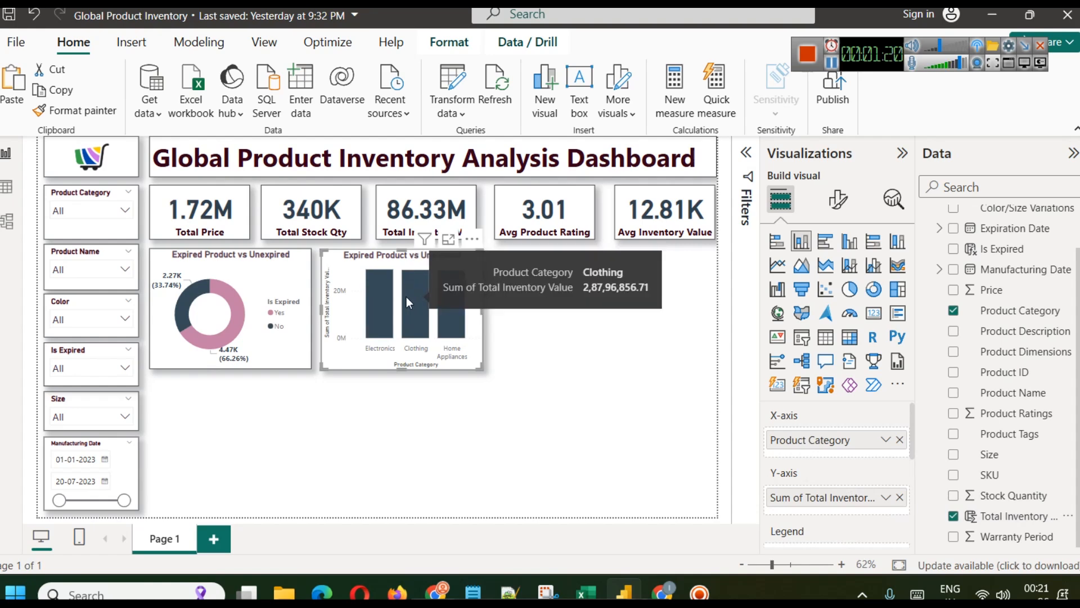
pyautogui.moveTo(379, 281)
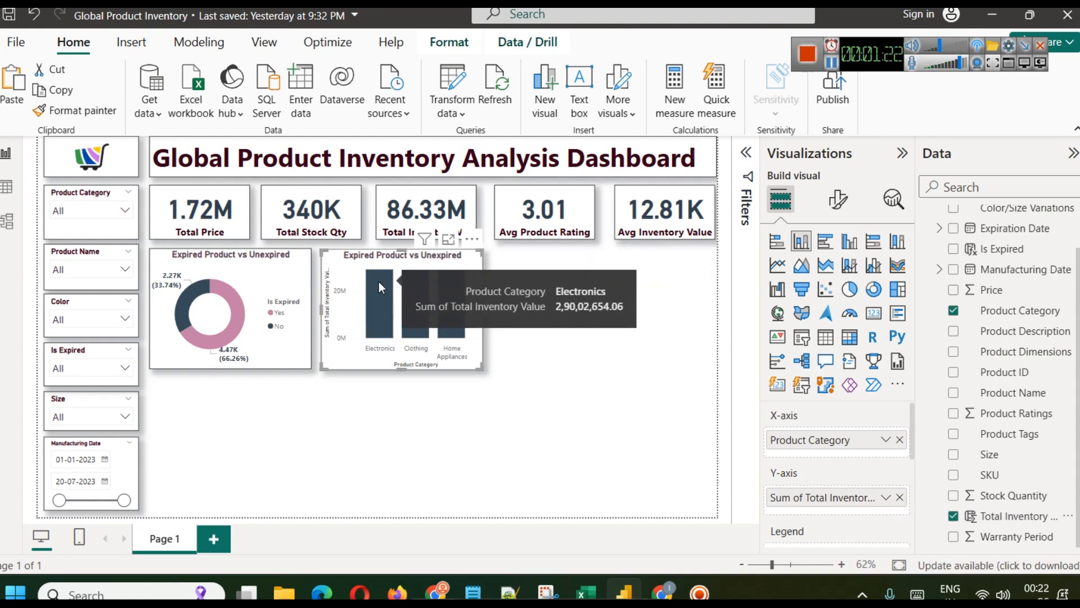
pyautogui.moveTo(407, 336)
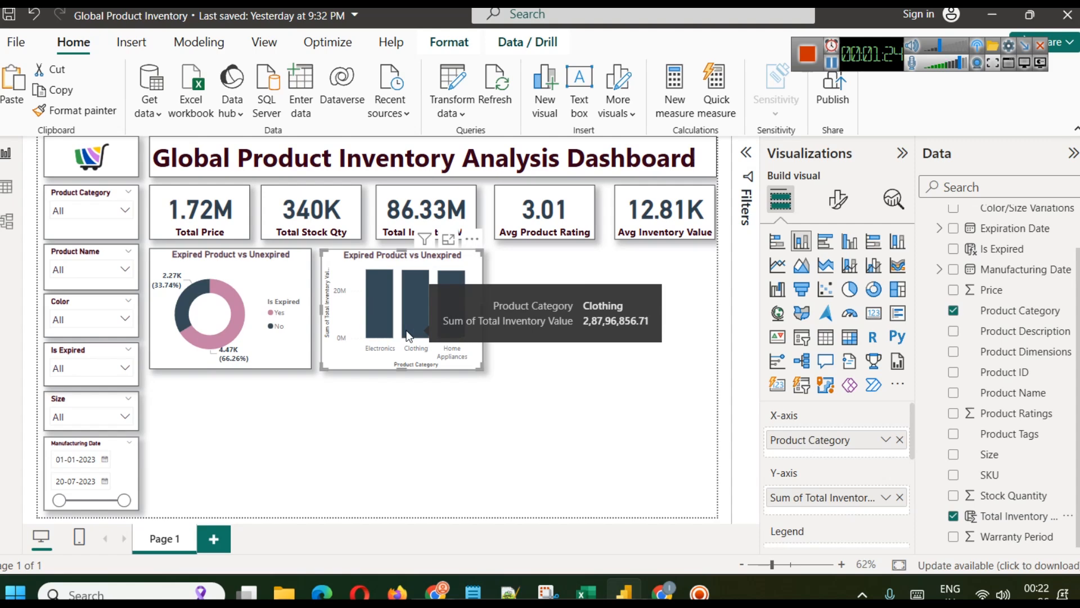
# Step: Try the Average and Maximum aggregations for Total Inventory Value on the Y-axis, and restore Sum
pyautogui.click(886, 499)
pyautogui.click(918, 307)
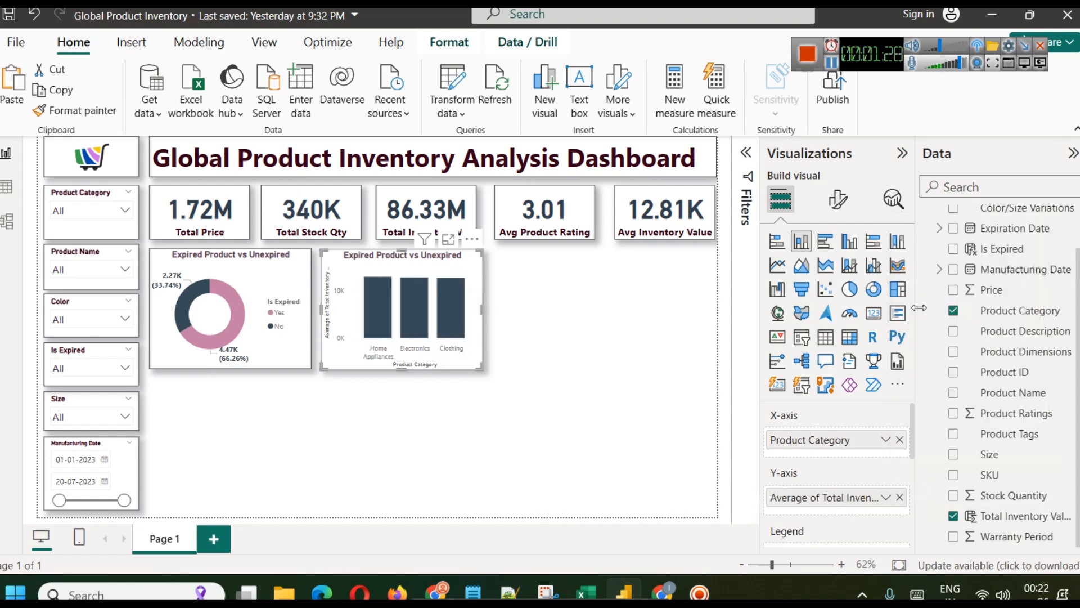
pyautogui.click(886, 497)
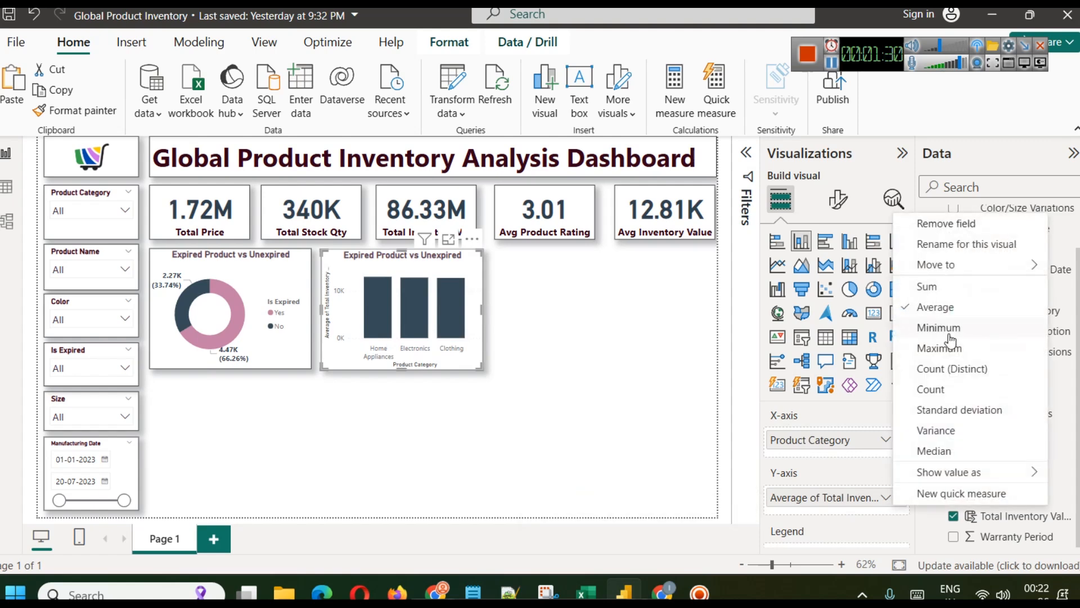
pyautogui.click(934, 348)
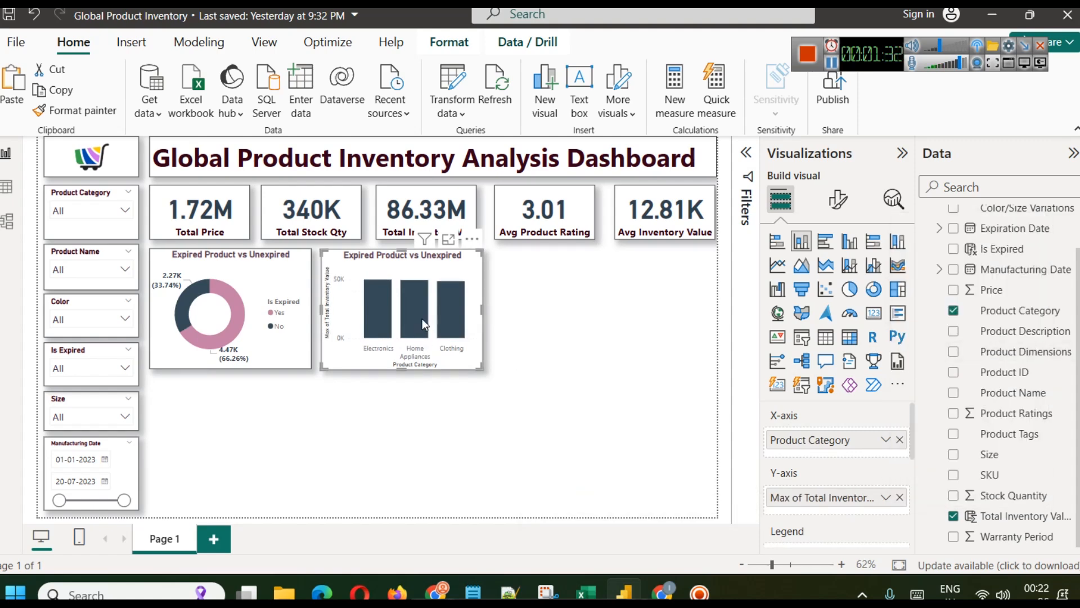
pyautogui.click(899, 498)
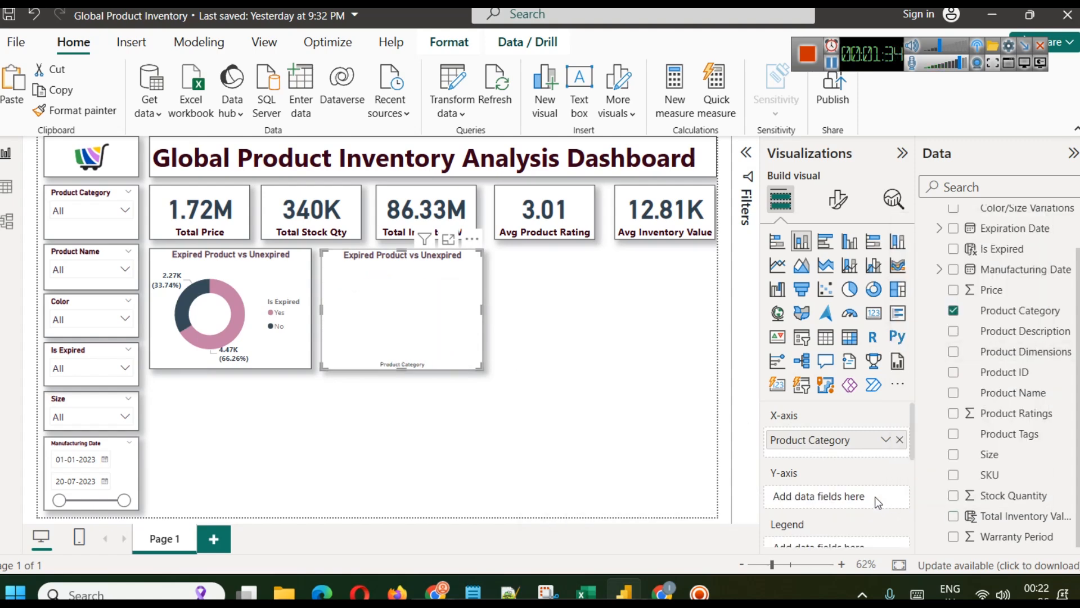
pyautogui.click(622, 401)
pyautogui.click(460, 342)
pyautogui.hotkey('ctrl', 'z')
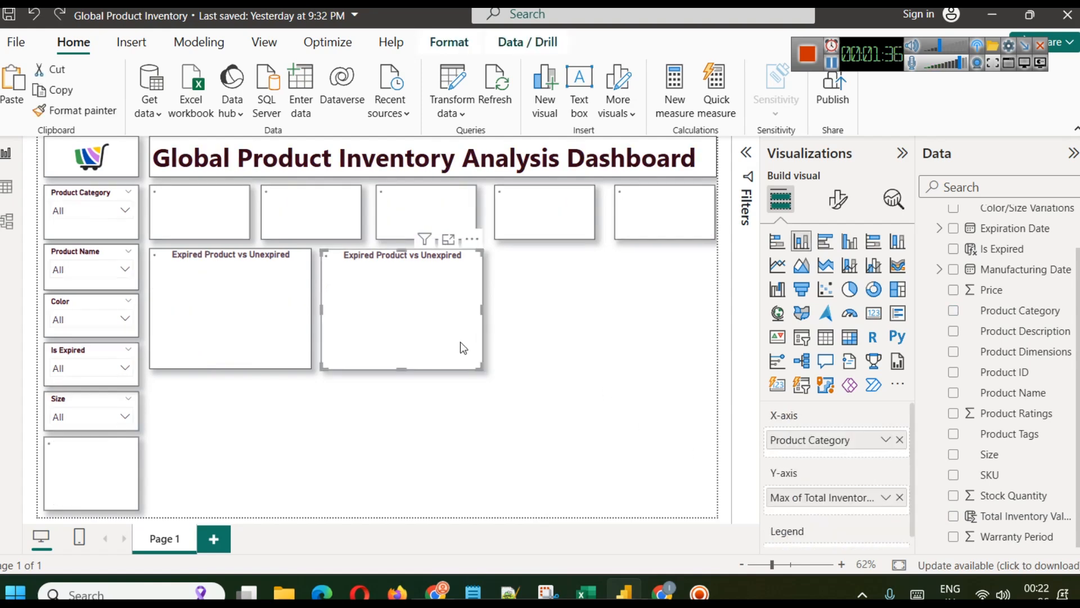
pyautogui.click(886, 498)
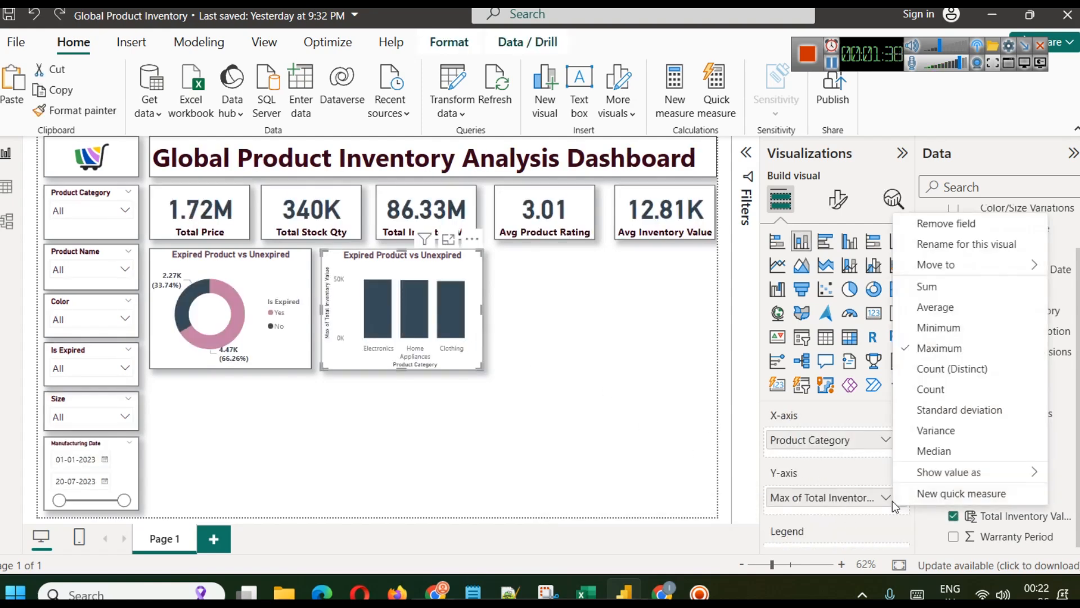
pyautogui.click(926, 287)
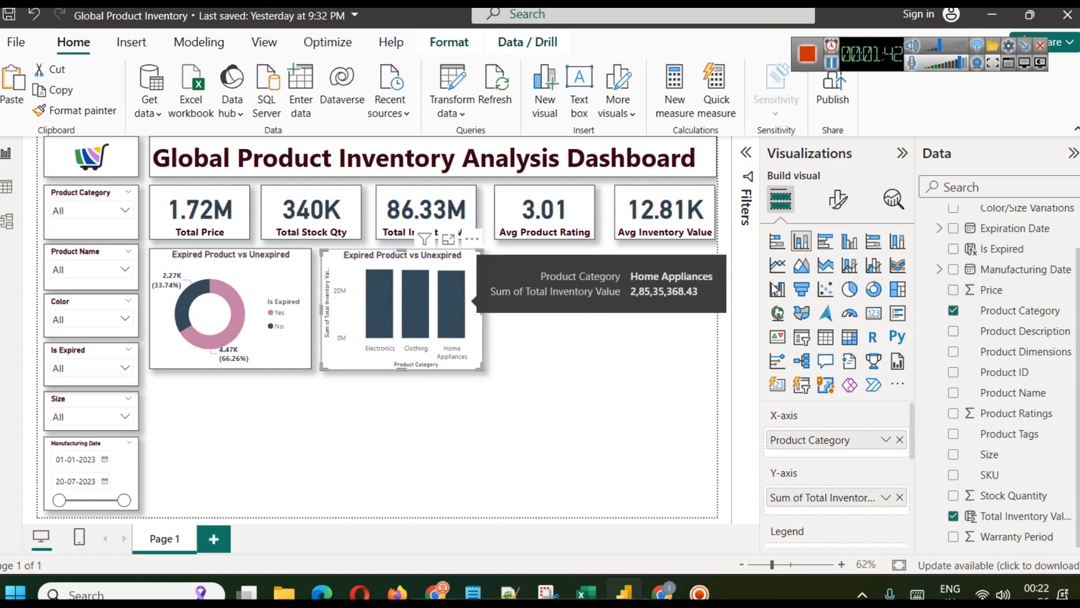
# Step: Turn on data labels for the Product Category column chart
pyautogui.click(839, 198)
pyautogui.scroll(-3, 818, 427)
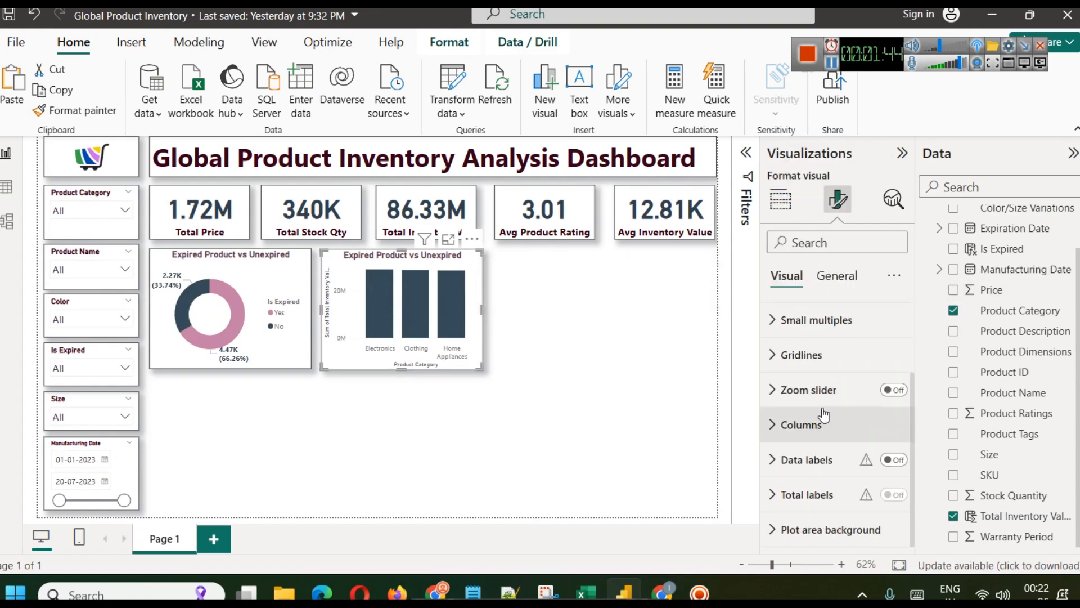
pyautogui.click(892, 460)
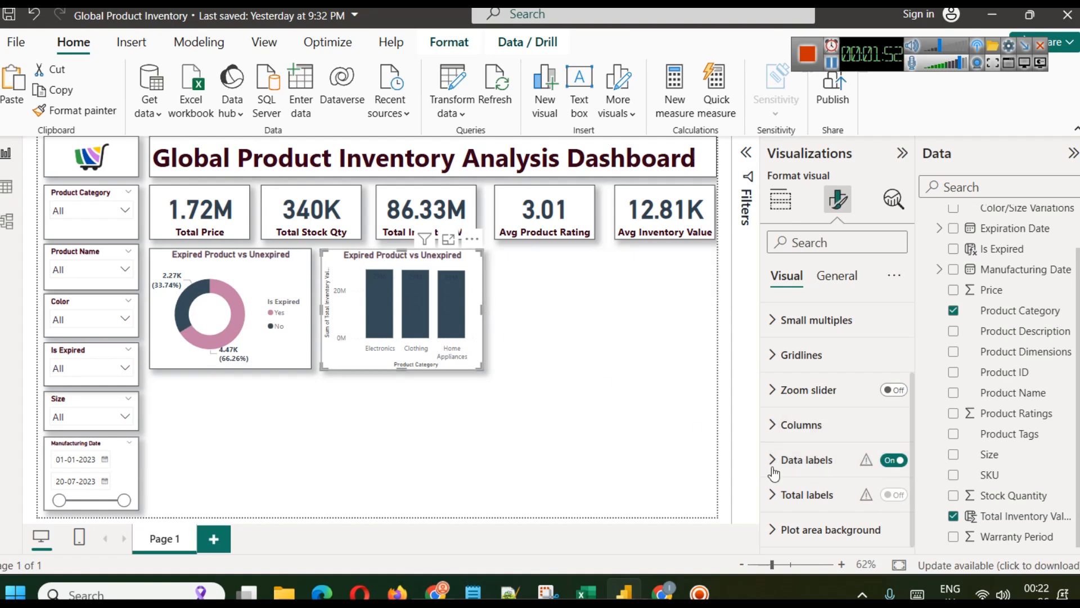
# Step: Set the color of the column chart's data label values to light pink
pyautogui.click(806, 459)
pyautogui.scroll(-3, 852, 492)
pyautogui.scroll(-5, 840, 471)
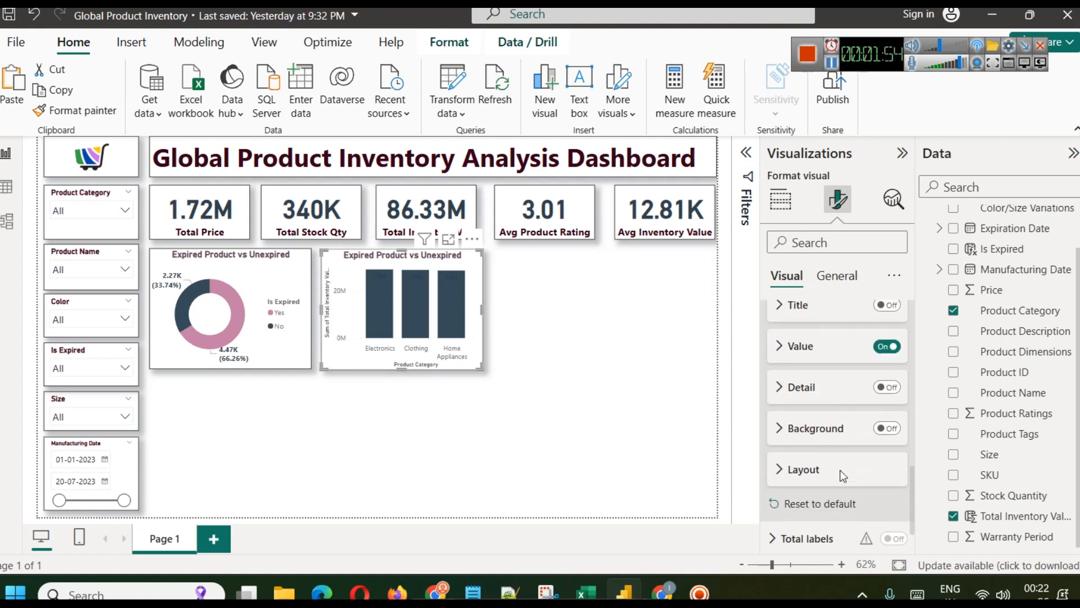
pyautogui.scroll(2, 800, 423)
pyautogui.click(795, 401)
pyautogui.scroll(-3, 795, 410)
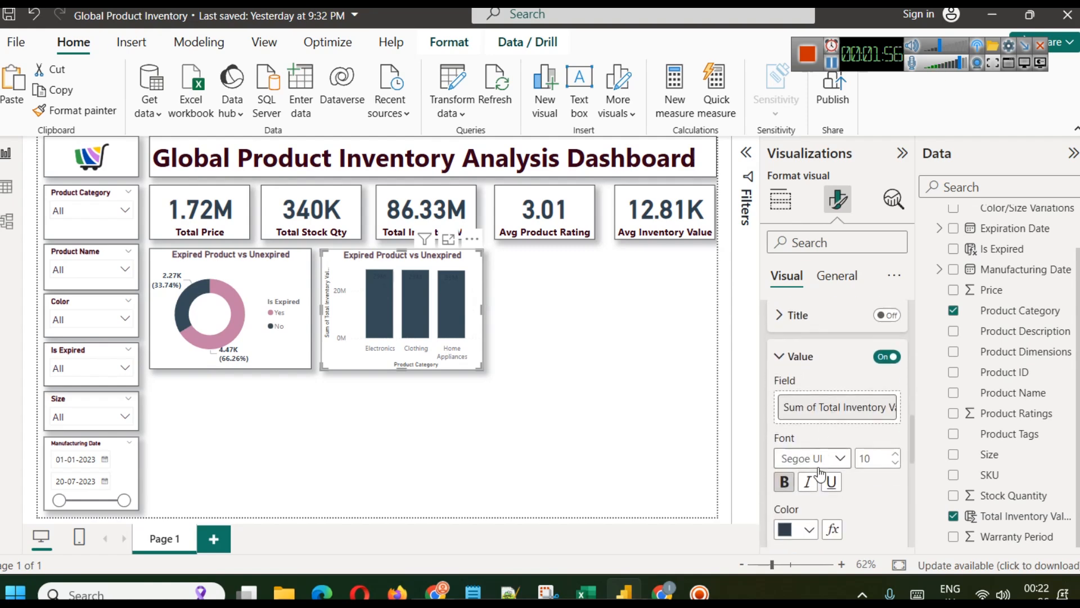
pyautogui.click(796, 489)
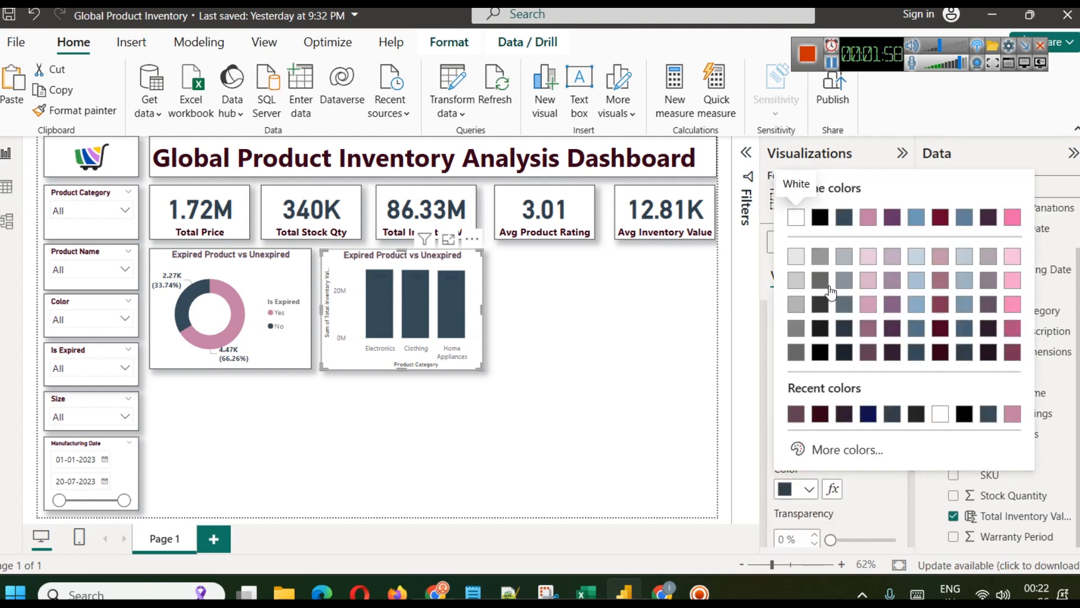
pyautogui.click(869, 278)
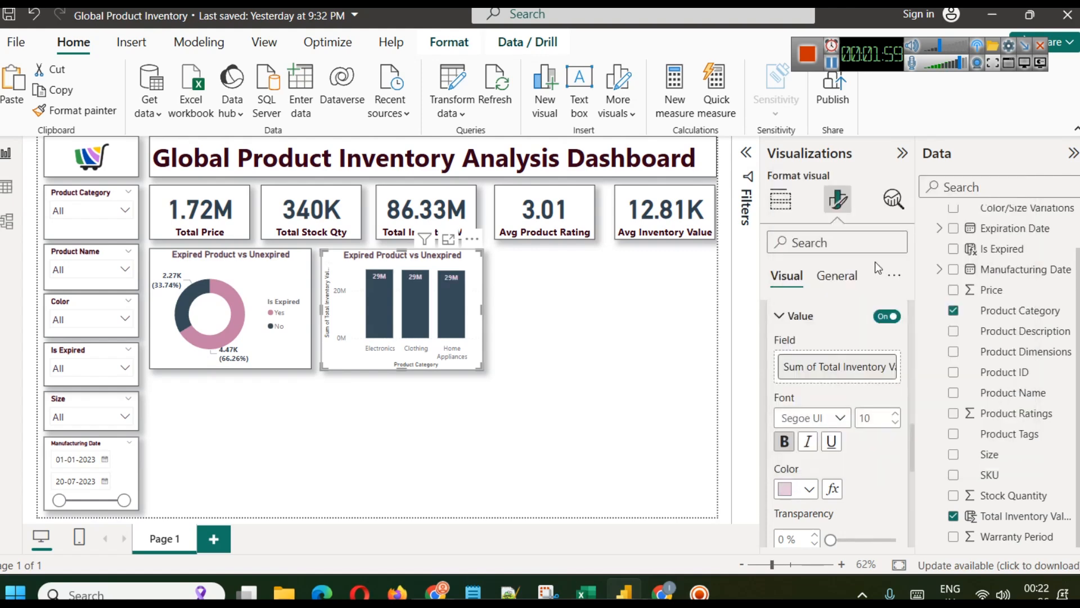
pyautogui.click(539, 352)
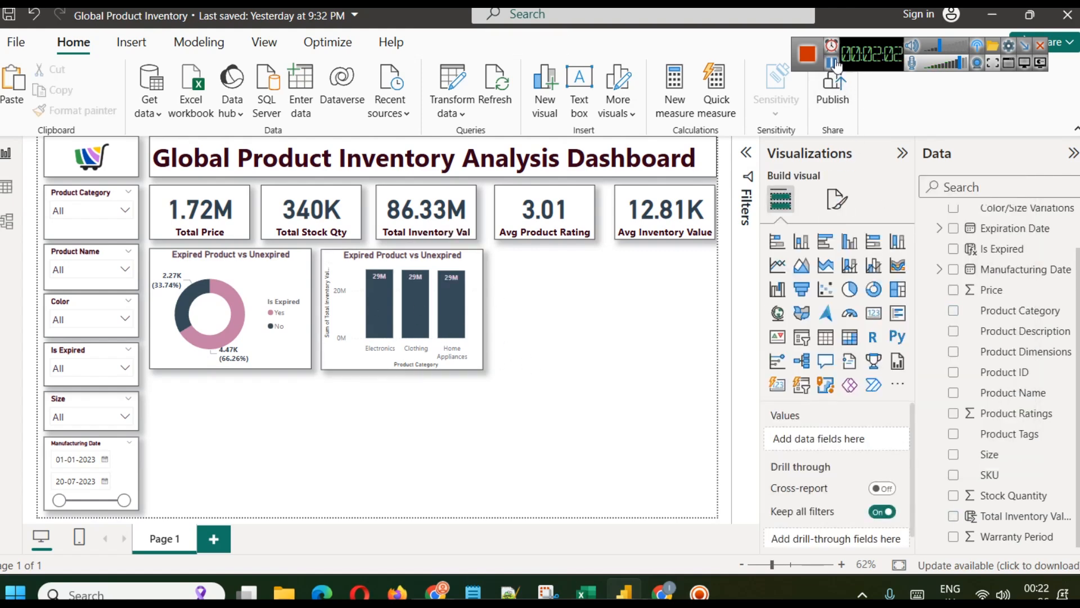
# Step: Change the column chart's title to Total Inventory Value by Product Category
pyautogui.click(480, 252)
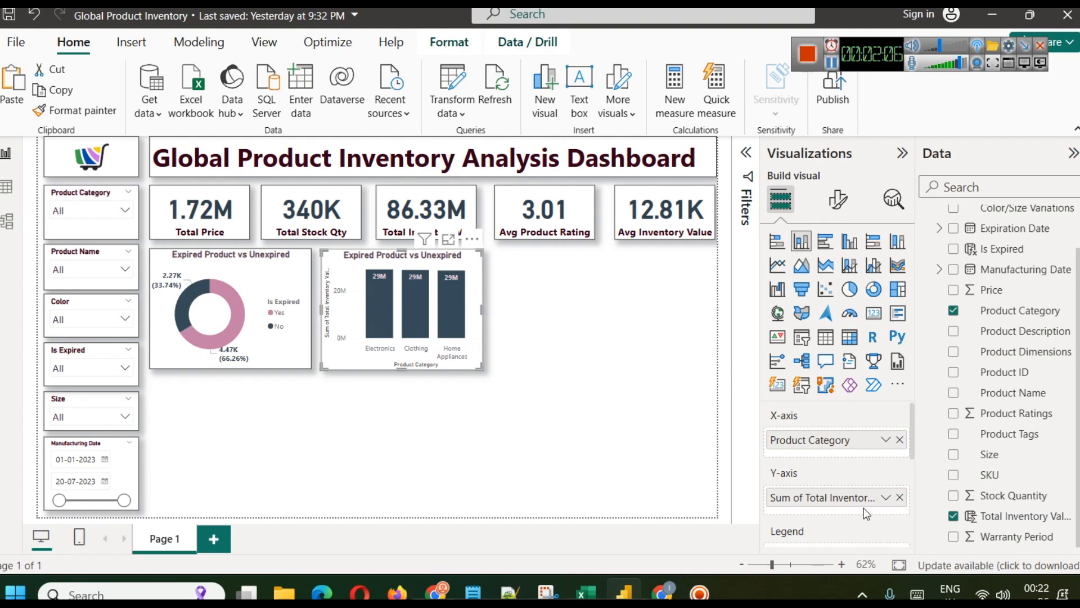
pyautogui.click(837, 198)
pyautogui.click(846, 278)
pyautogui.click(816, 352)
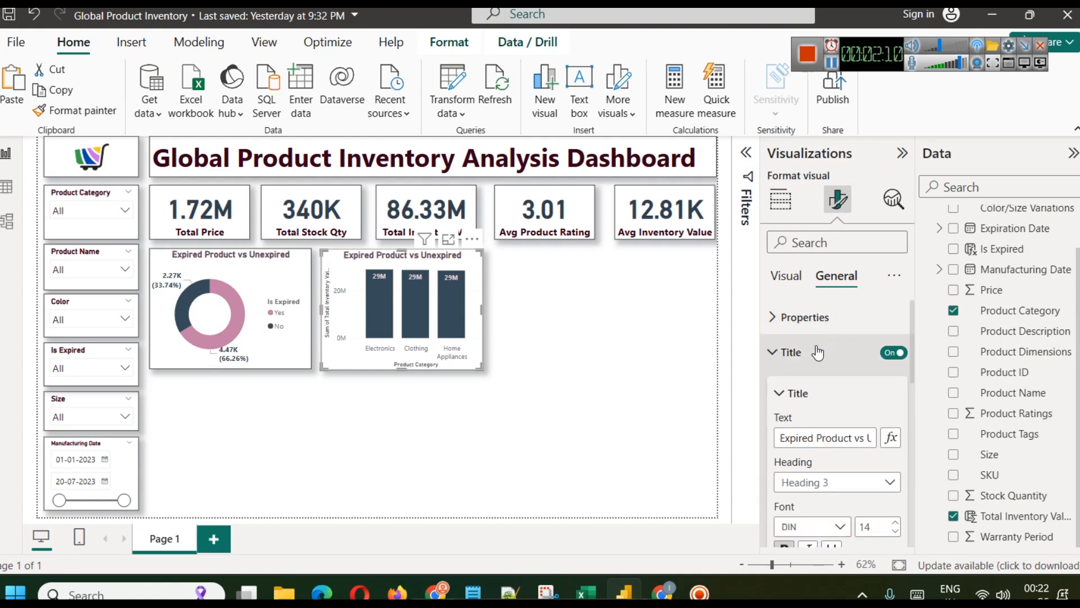
pyautogui.click(832, 63)
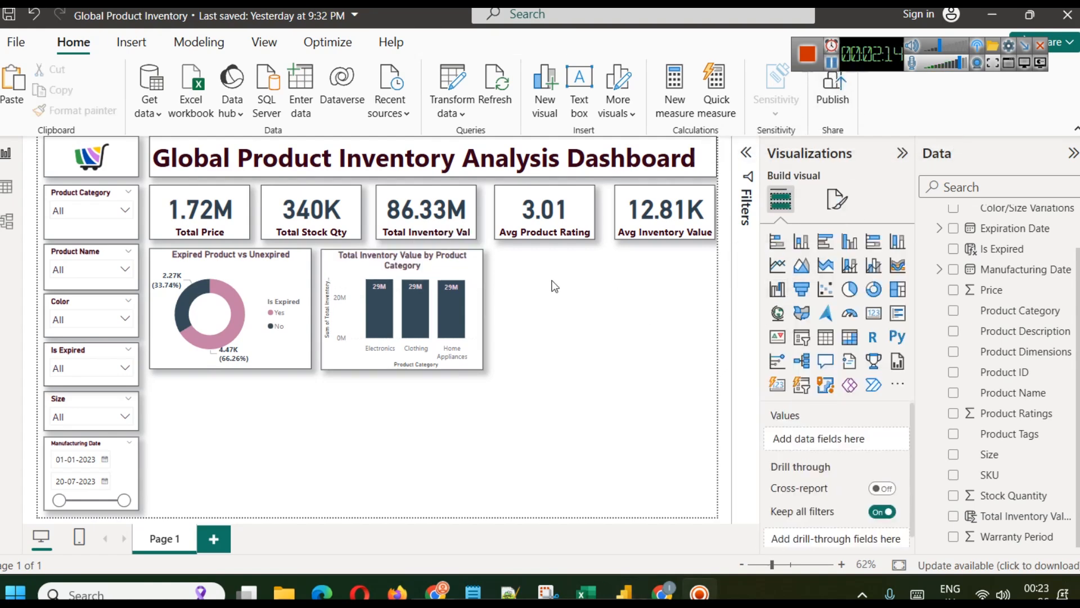
# Step: Convert the Total Inventory Value by Product Category column chart into a line and stacked column chart
pyautogui.click(470, 282)
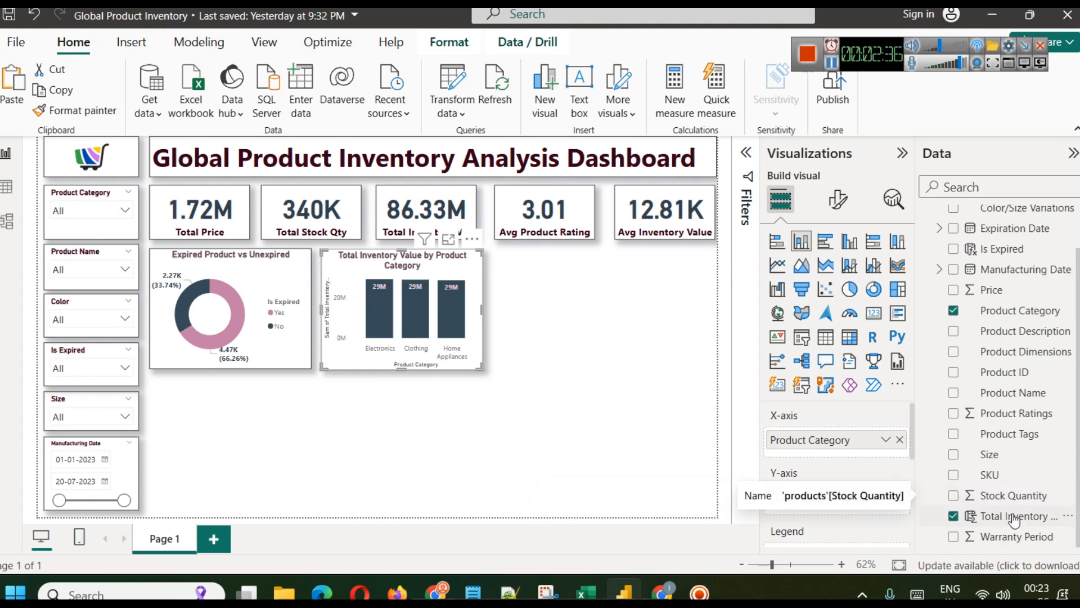
pyautogui.click(854, 272)
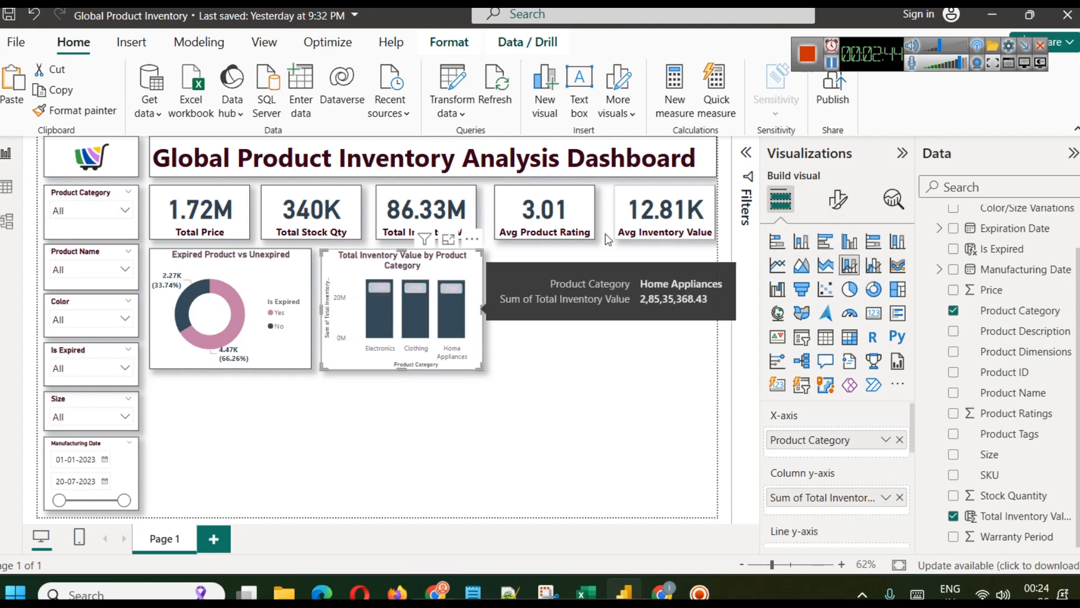
# Step: Set the color of the combo chart's data label values to a dark slate shade
pyautogui.click(838, 199)
pyautogui.scroll(-3, 849, 474)
pyautogui.click(823, 472)
pyautogui.scroll(-5, 816, 458)
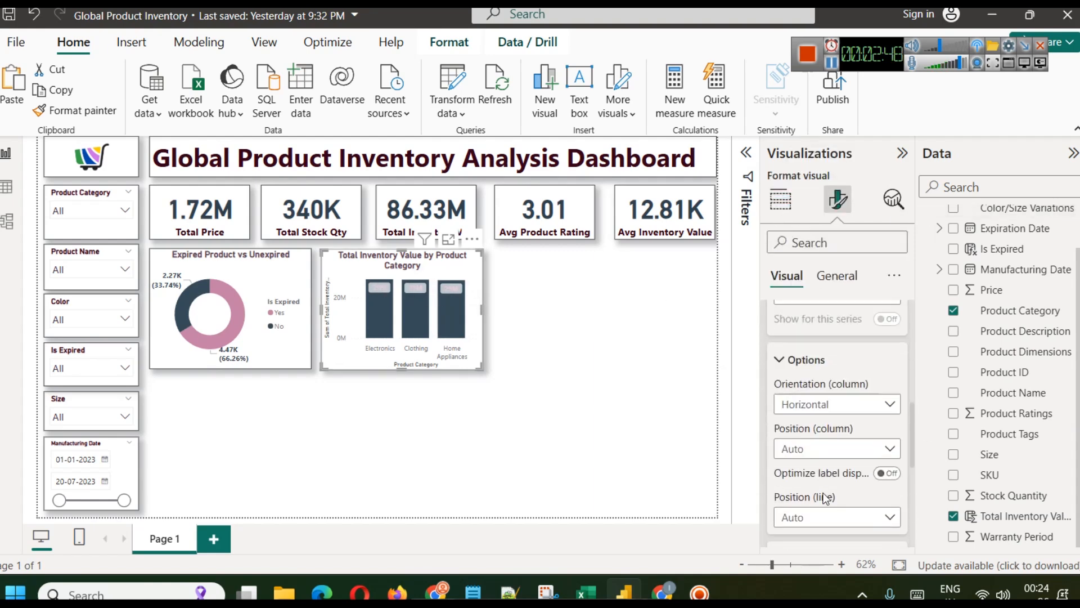
pyautogui.click(807, 421)
pyautogui.scroll(-3, 808, 428)
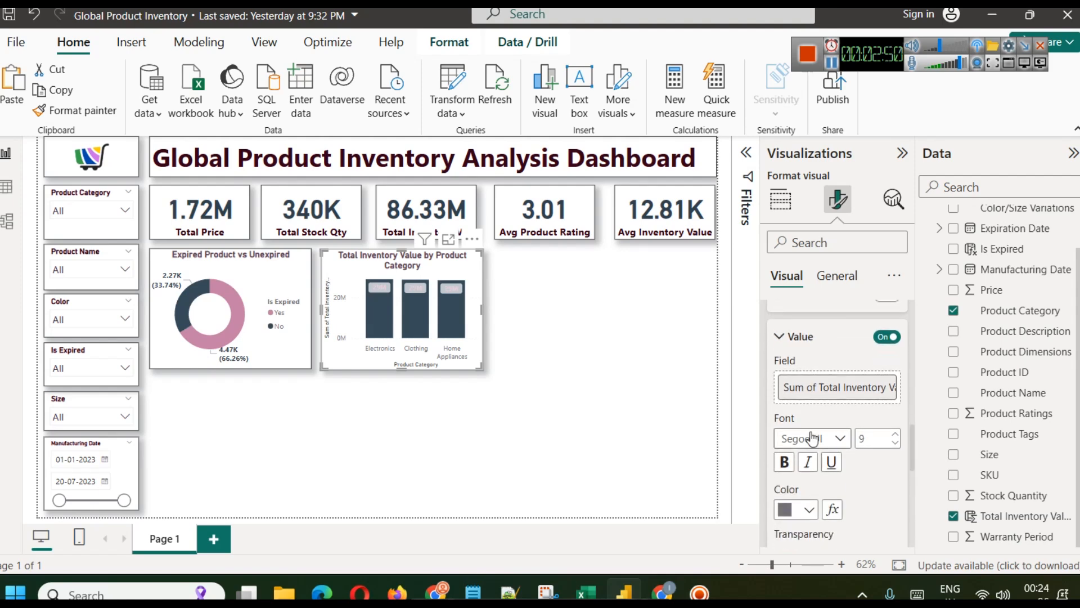
pyautogui.click(808, 510)
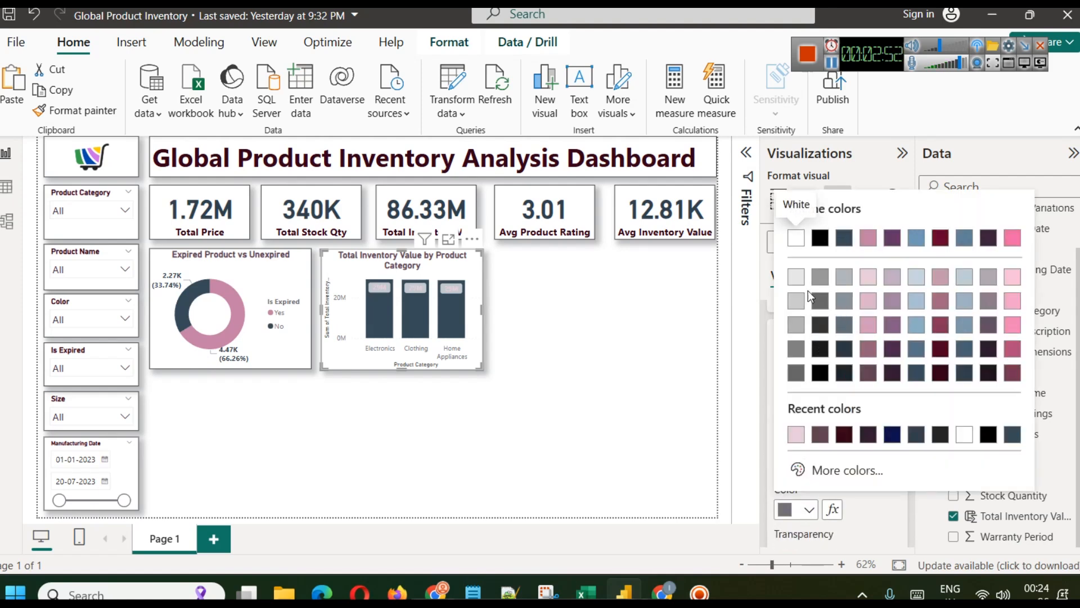
pyautogui.click(820, 306)
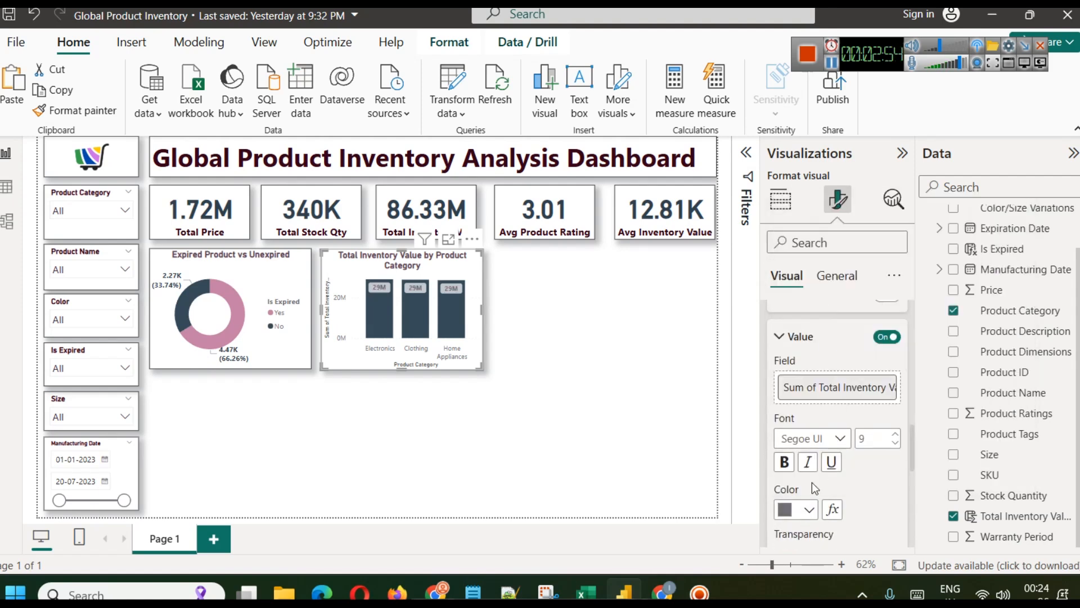
pyautogui.click(809, 510)
pyautogui.click(845, 355)
pyautogui.click(627, 378)
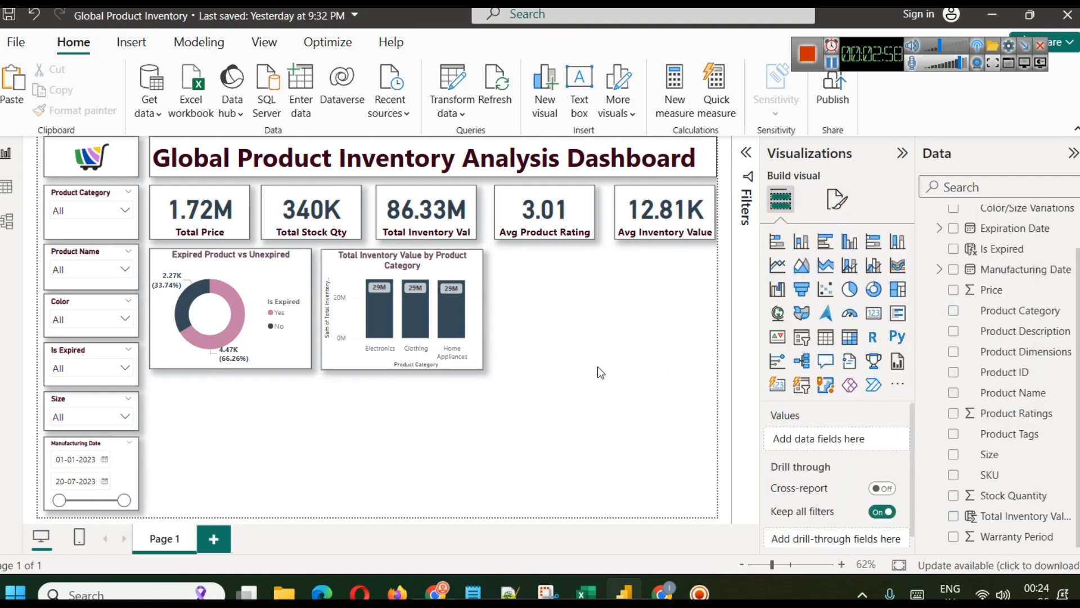
# Step: Add Stock Quantity to the line y-axis of the Total Inventory Value by Product Category chart
pyautogui.click(475, 265)
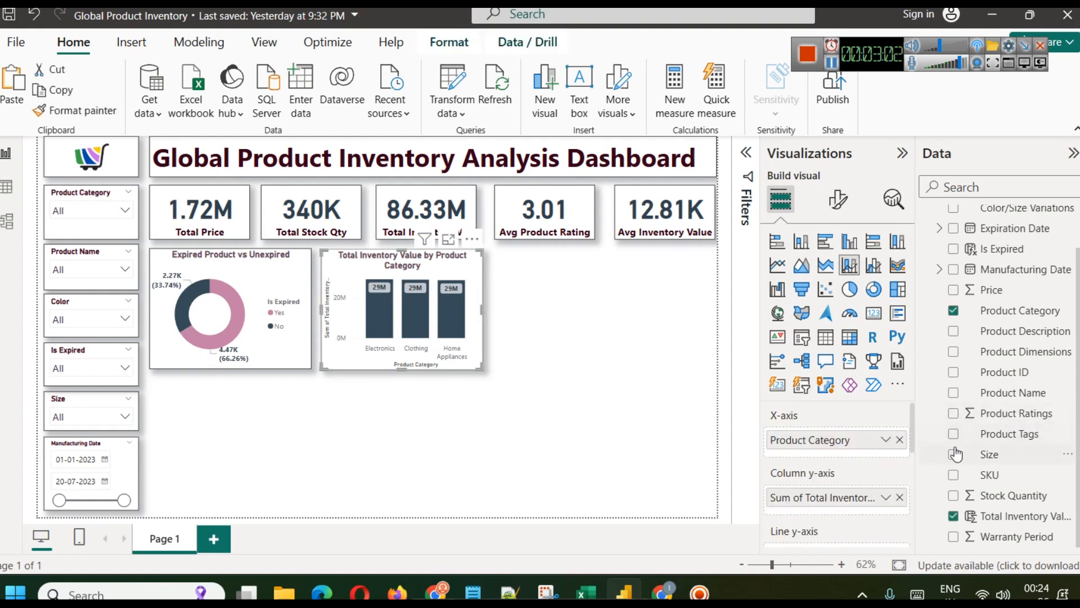
pyautogui.scroll(-2, 859, 443)
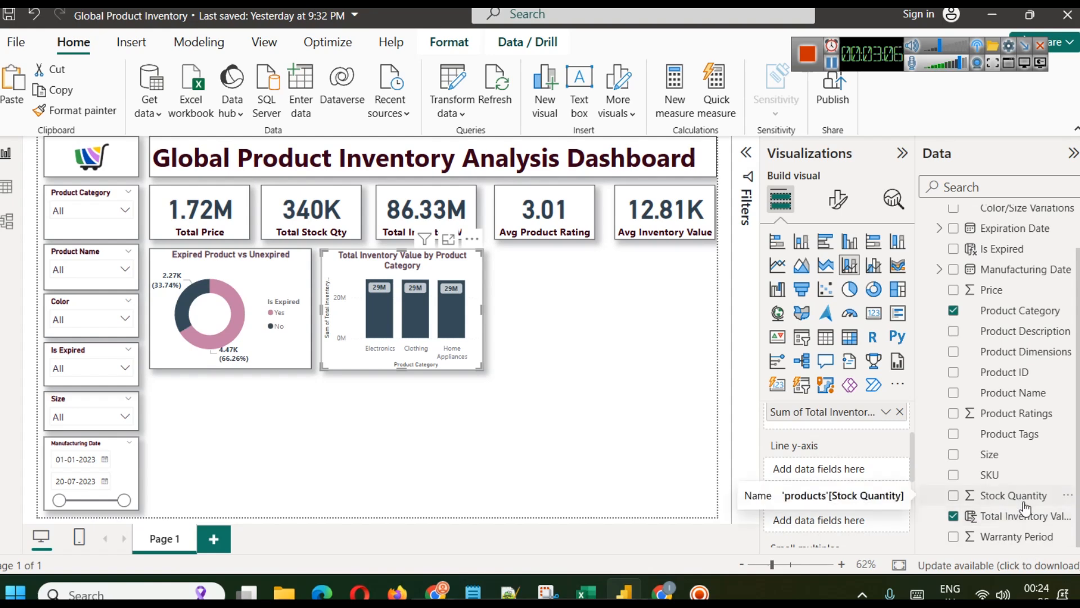
pyautogui.moveTo(1025, 506); pyautogui.dragTo(858, 479)
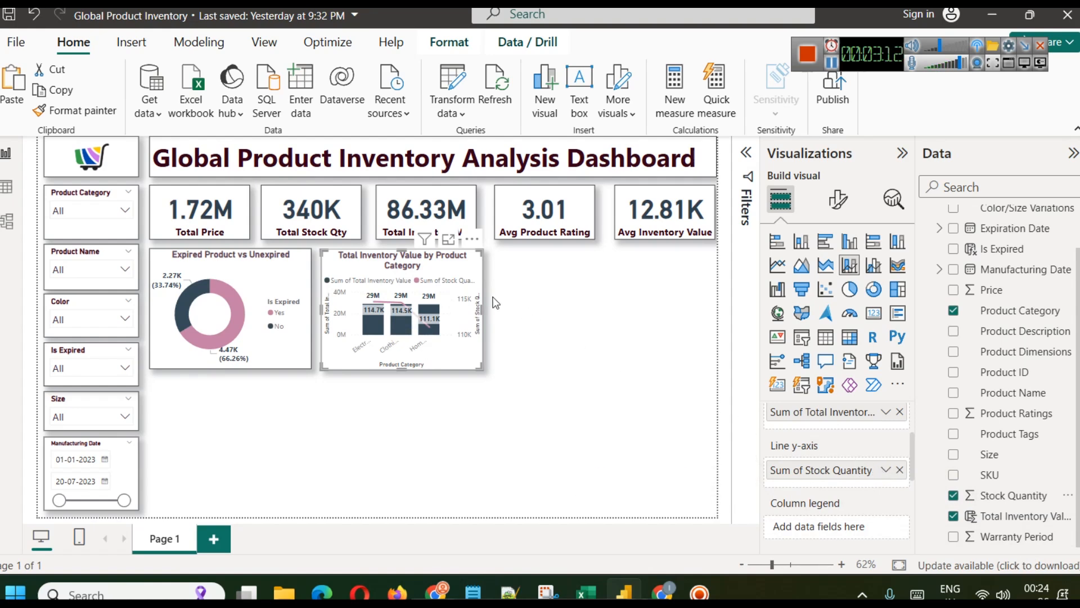
# Step: Shift the combo chart away from the donut, then widen both the donut and the combo chart
pyautogui.moveTo(473, 332); pyautogui.dragTo(507, 332)
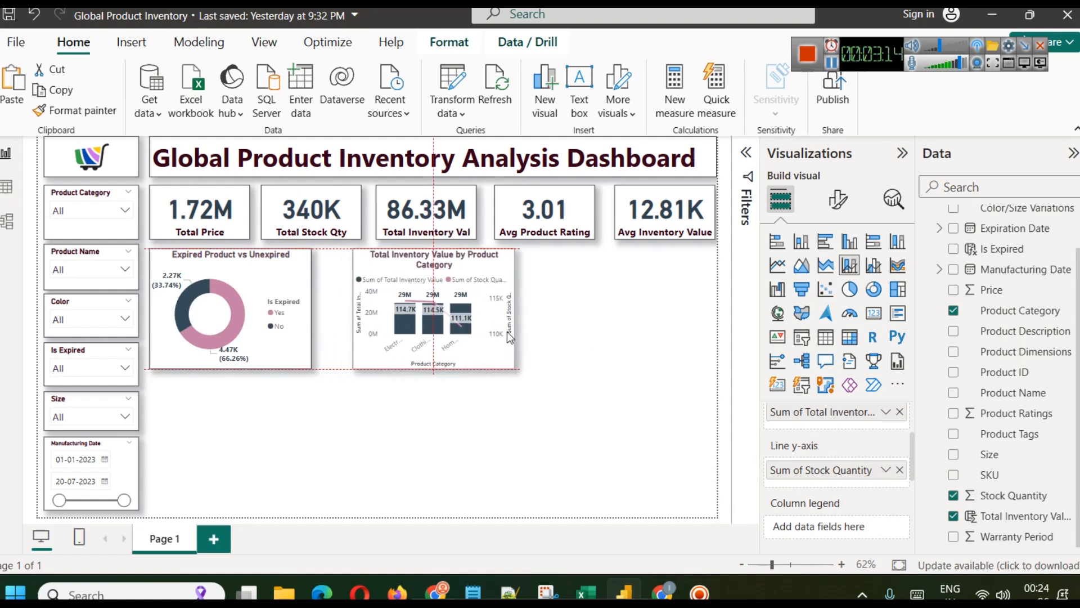
pyautogui.click(301, 285)
pyautogui.moveTo(310, 309); pyautogui.dragTo(346, 314)
pyautogui.click(505, 304)
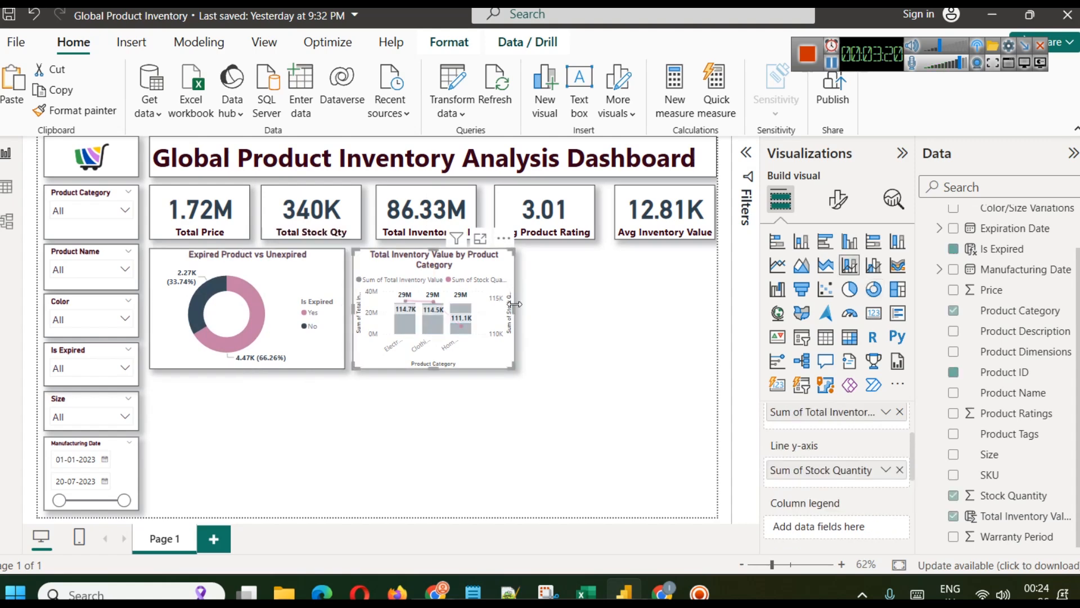
pyautogui.moveTo(512, 308); pyautogui.dragTo(535, 310)
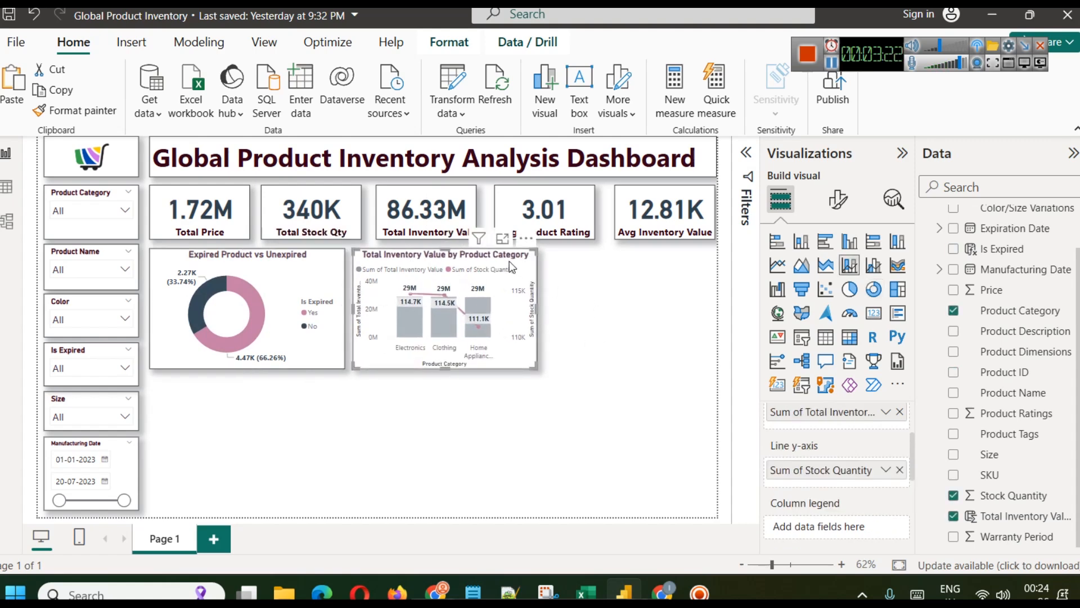
# Step: Place a copy of the combo chart at the end of the row and fit the donut and both combo charts side by side
pyautogui.hotkey('ctrl', 'c')
pyautogui.hotkey('ctrl', 'v')
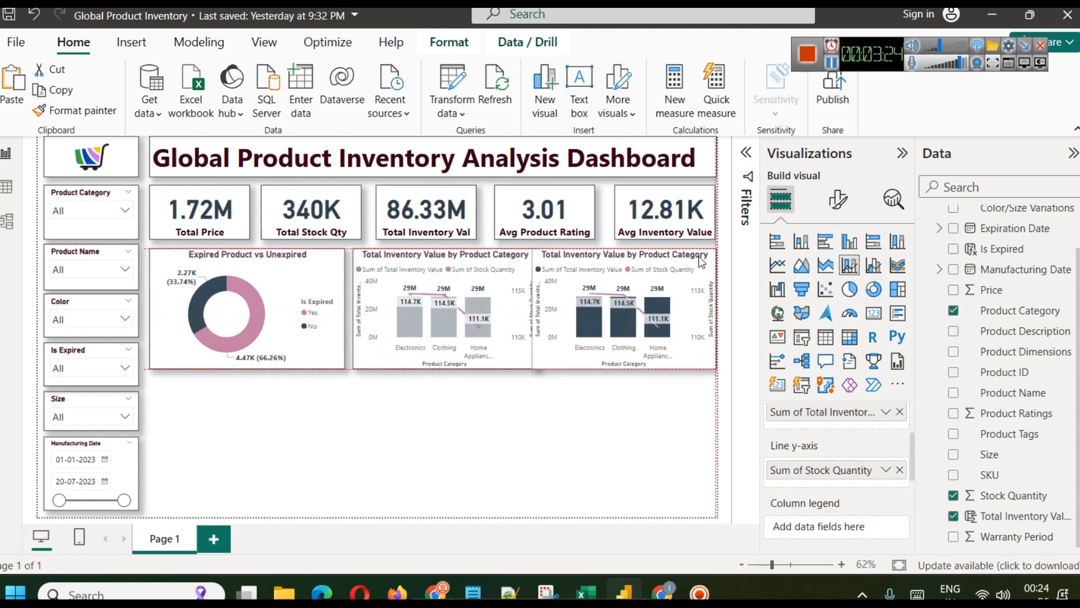
pyautogui.moveTo(498, 257); pyautogui.dragTo(493, 257)
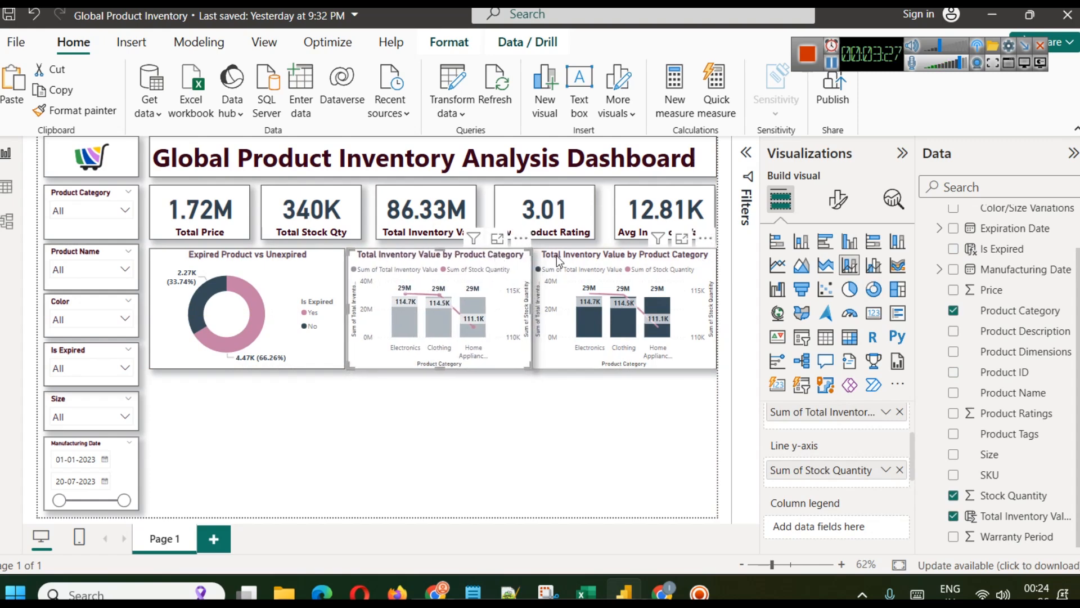
pyautogui.click(332, 284)
pyautogui.moveTo(344, 310); pyautogui.dragTo(340, 305)
pyautogui.click(391, 291)
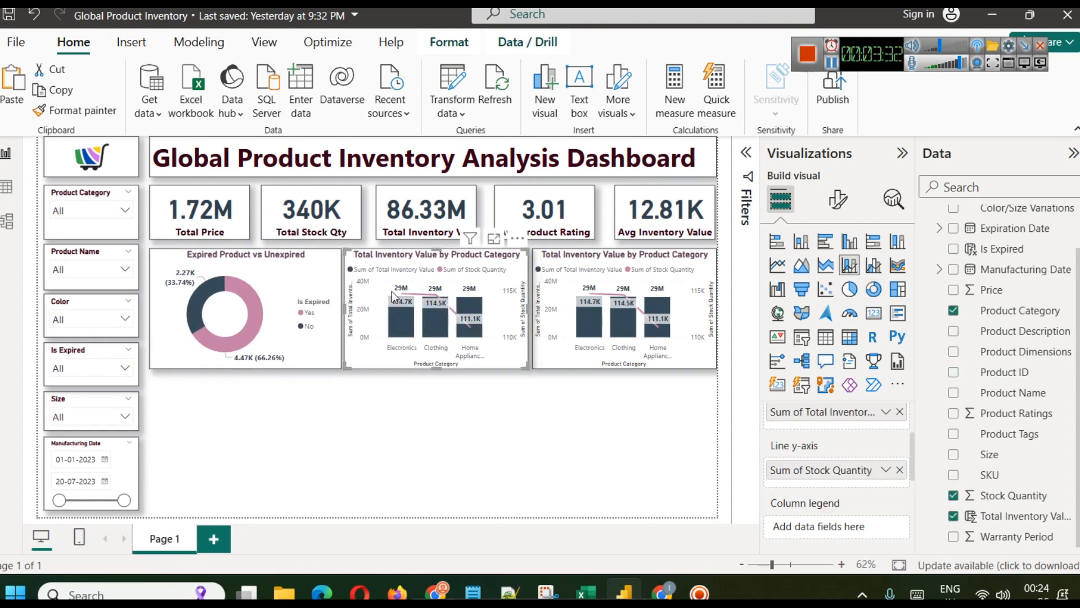
pyautogui.click(494, 409)
pyautogui.moveTo(475, 262); pyautogui.dragTo(477, 261)
pyautogui.click(529, 419)
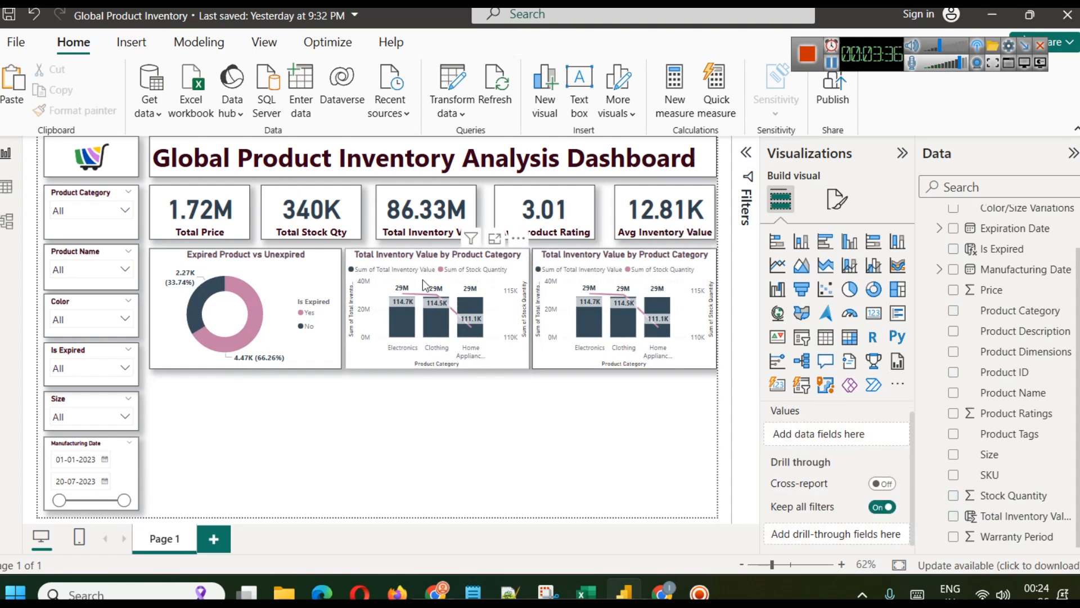
# Step: View the middle combo chart in focus mode
pyautogui.click(495, 239)
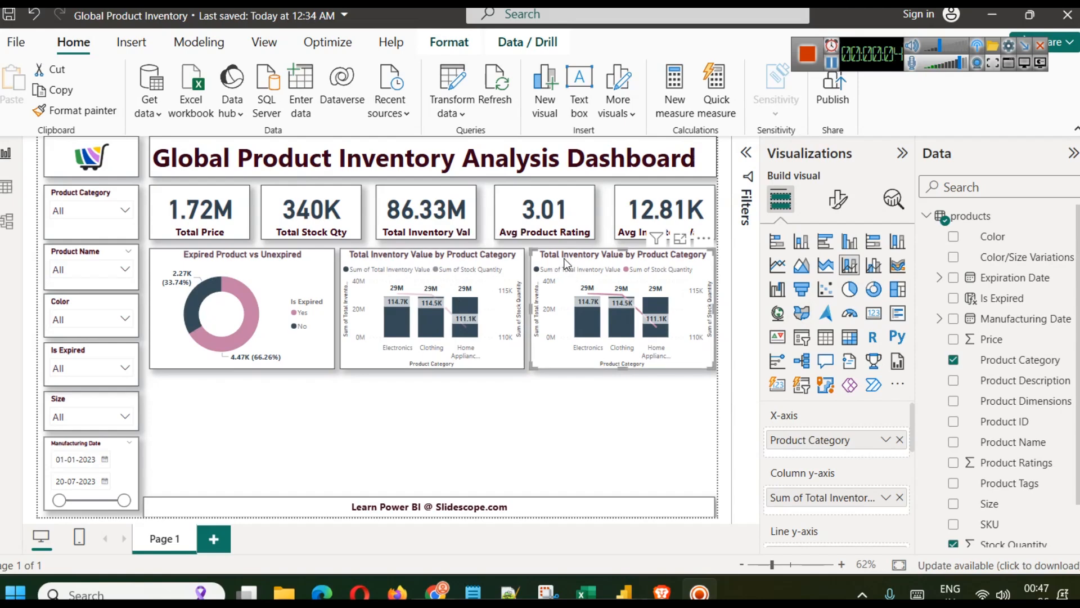
# Step: In the copied combo chart, replace the X-axis field with Color/Size Variations and remove Stock Quantity from the line y-axis
pyautogui.click(900, 441)
pyautogui.moveTo(1013, 257); pyautogui.dragTo(826, 441)
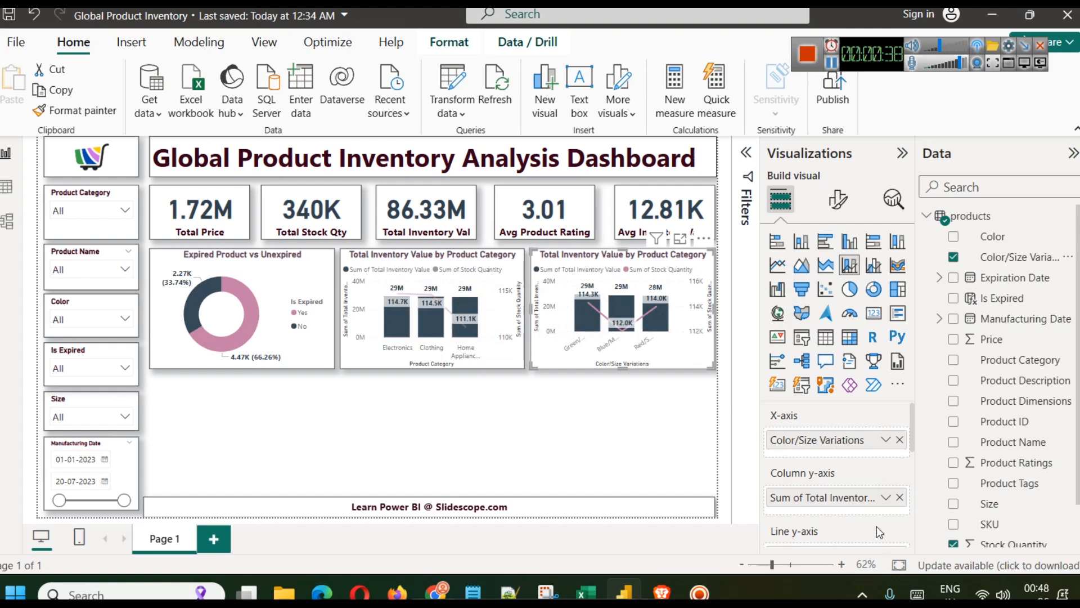
pyautogui.scroll(-3, 876, 526)
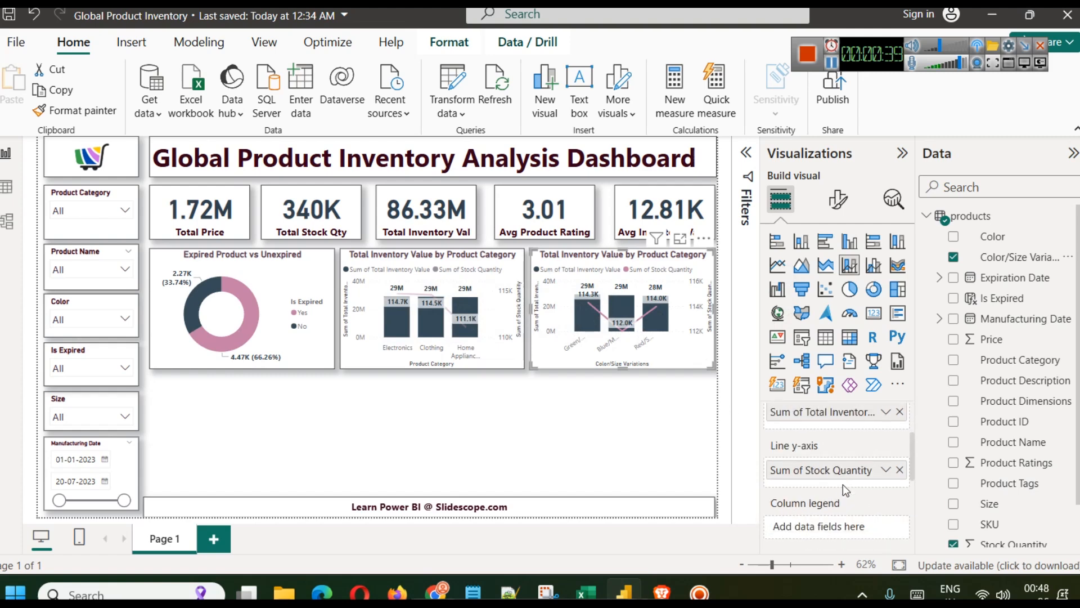
pyautogui.click(899, 470)
pyautogui.scroll(3, 794, 433)
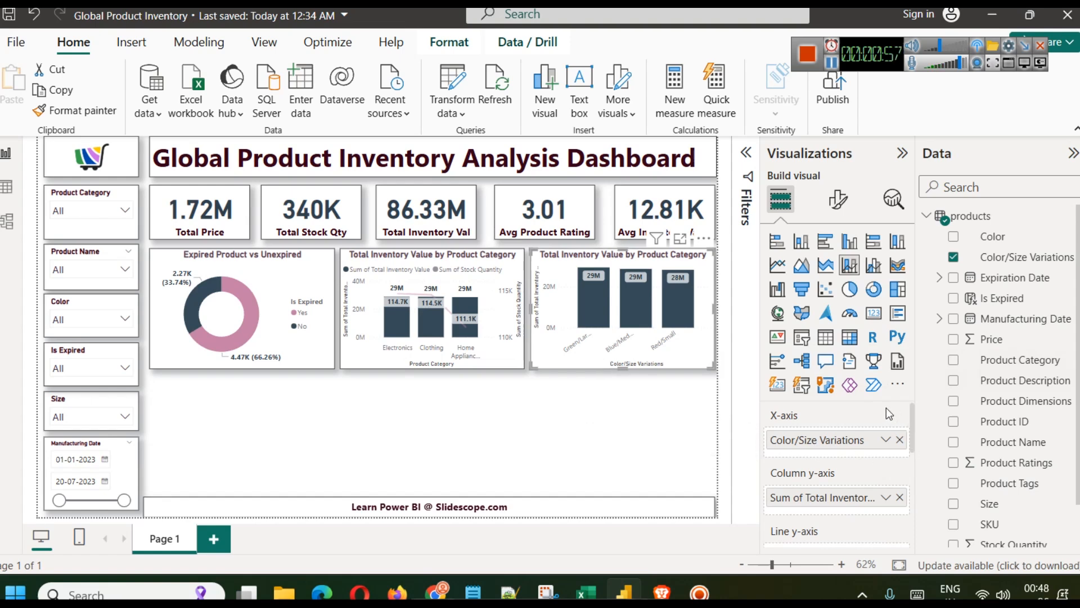
# Step: Convert the Color/Size Variations chart into a ribbon chart with Product Category as its legend
pyautogui.click(898, 265)
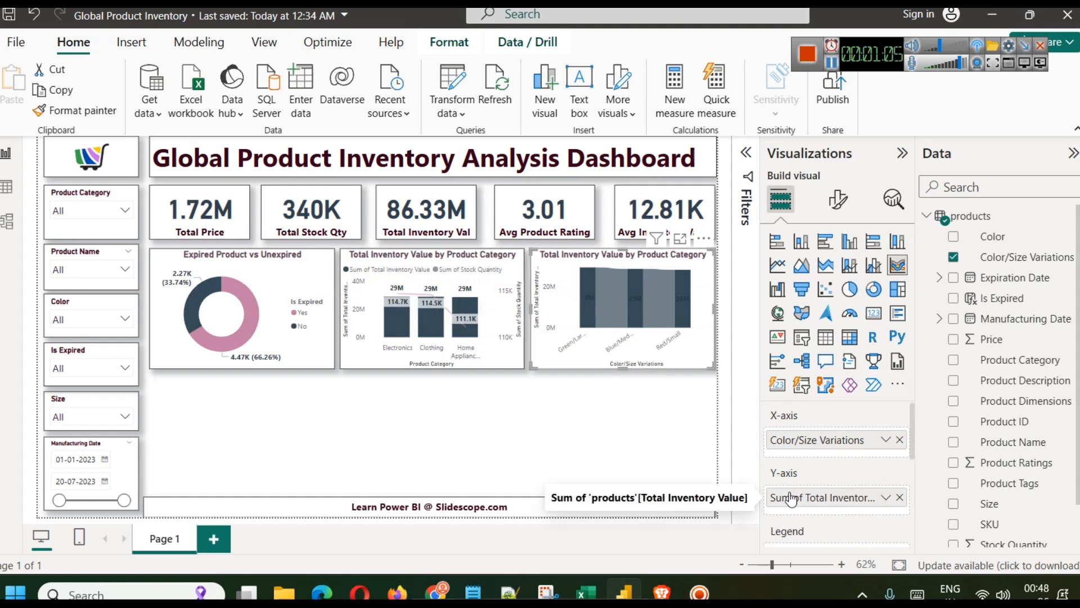
pyautogui.scroll(-3, 793, 478)
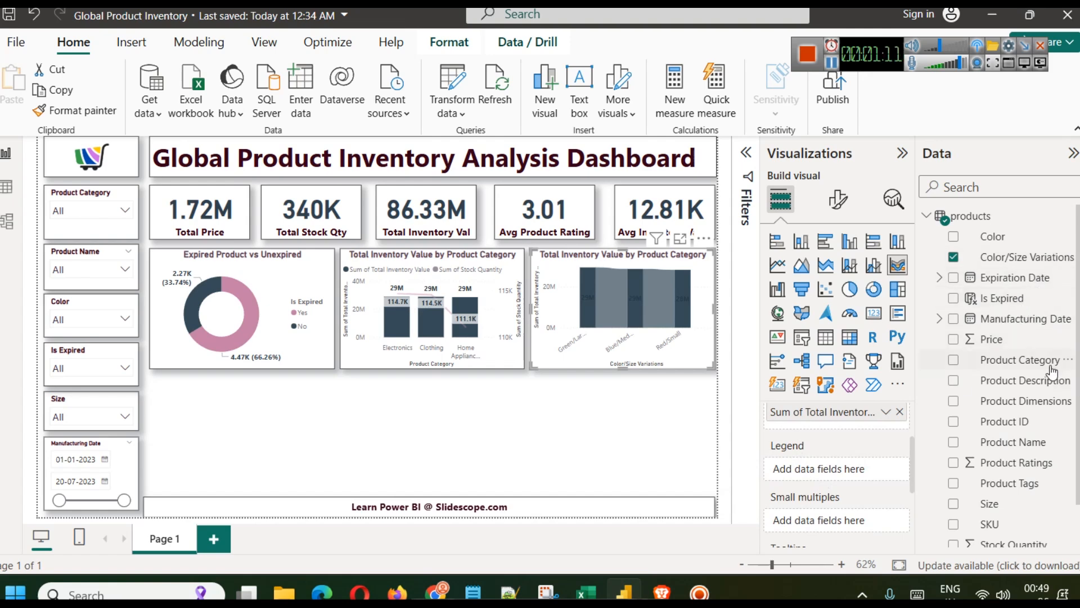
pyautogui.moveTo(1037, 366); pyautogui.dragTo(837, 471)
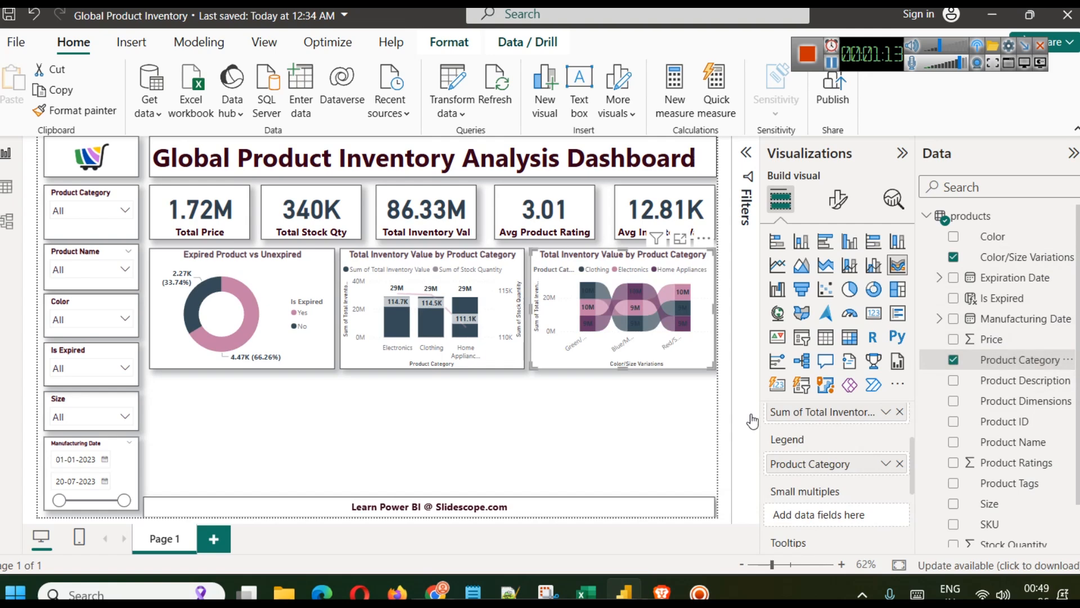
# Step: Examine the ribbon chart in focus mode, comparing inventory value per product category across color/size variations, and return to the report
pyautogui.click(680, 241)
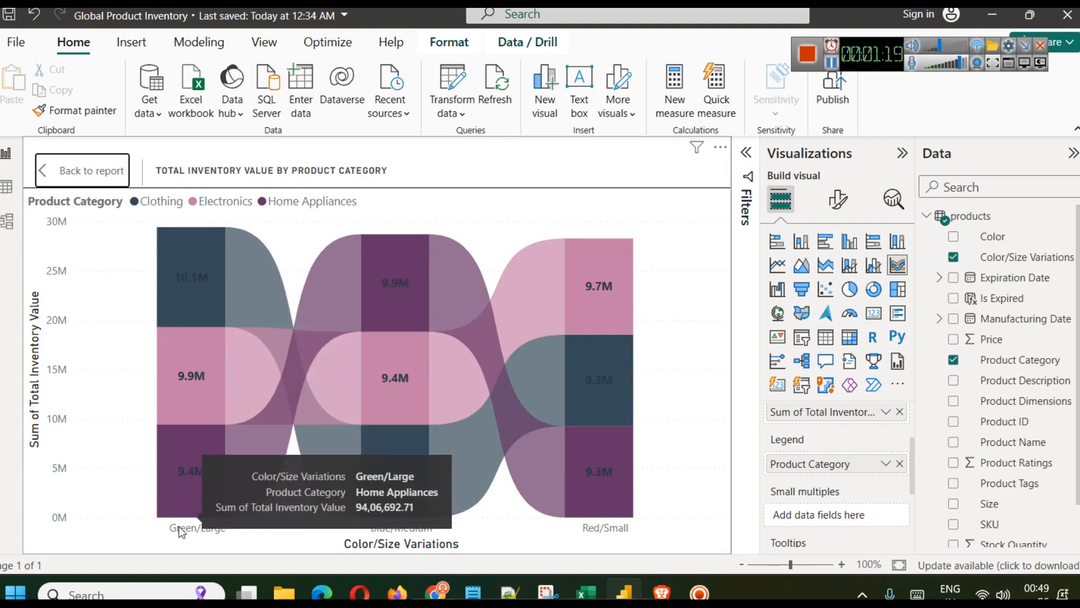
pyautogui.moveTo(182, 271)
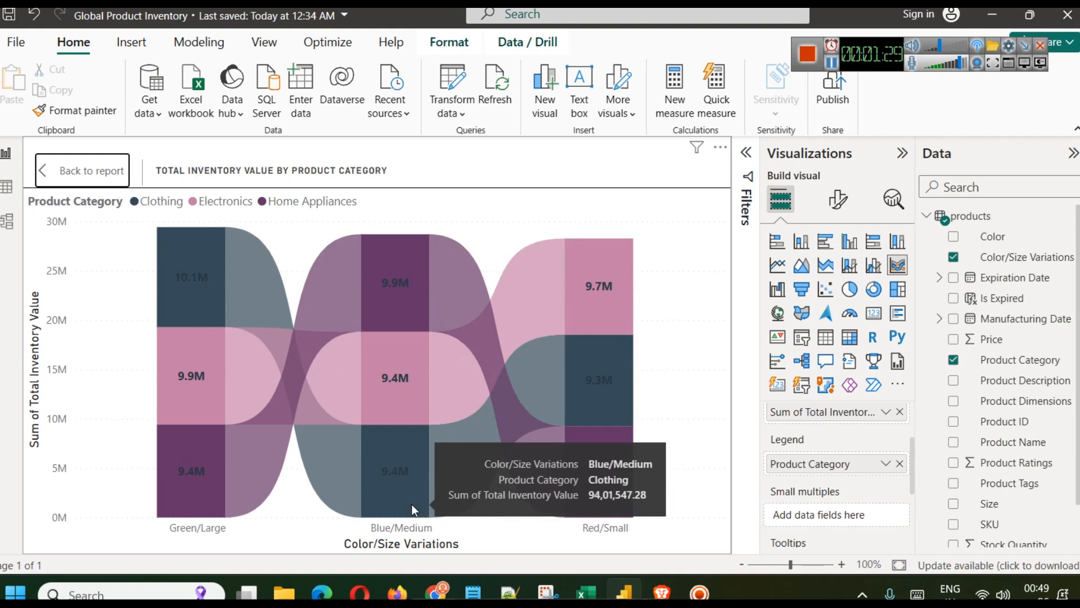
pyautogui.moveTo(273, 308)
pyautogui.moveTo(404, 475)
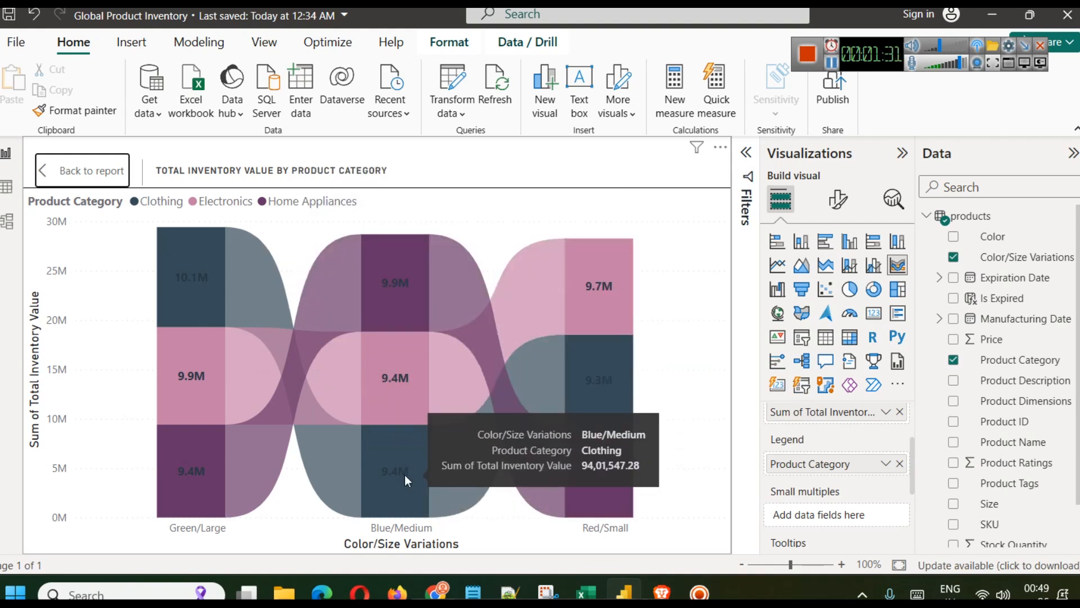
pyautogui.moveTo(619, 406)
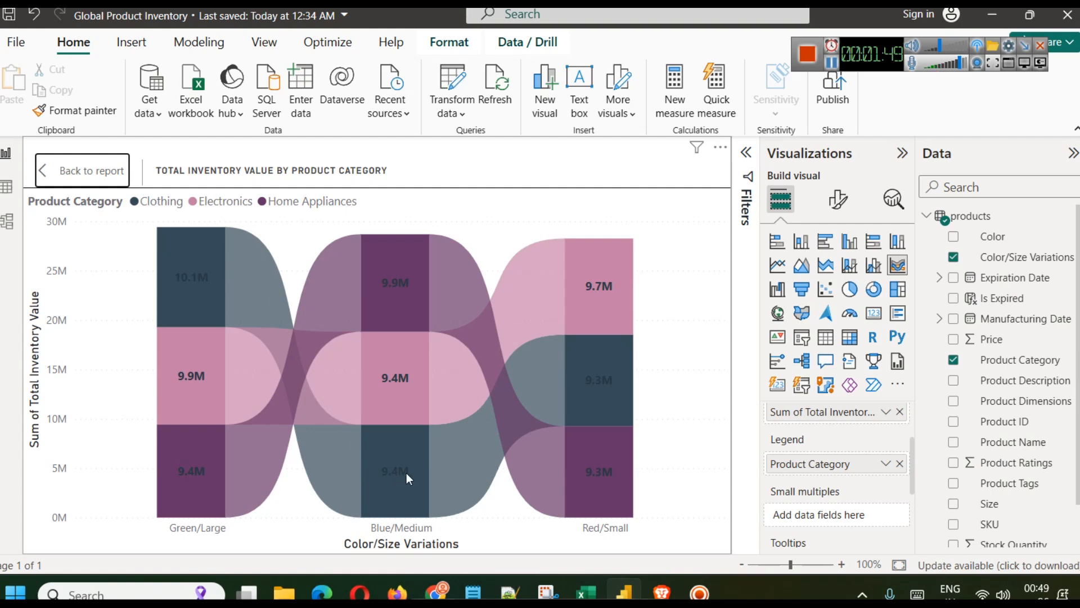
pyautogui.click(64, 167)
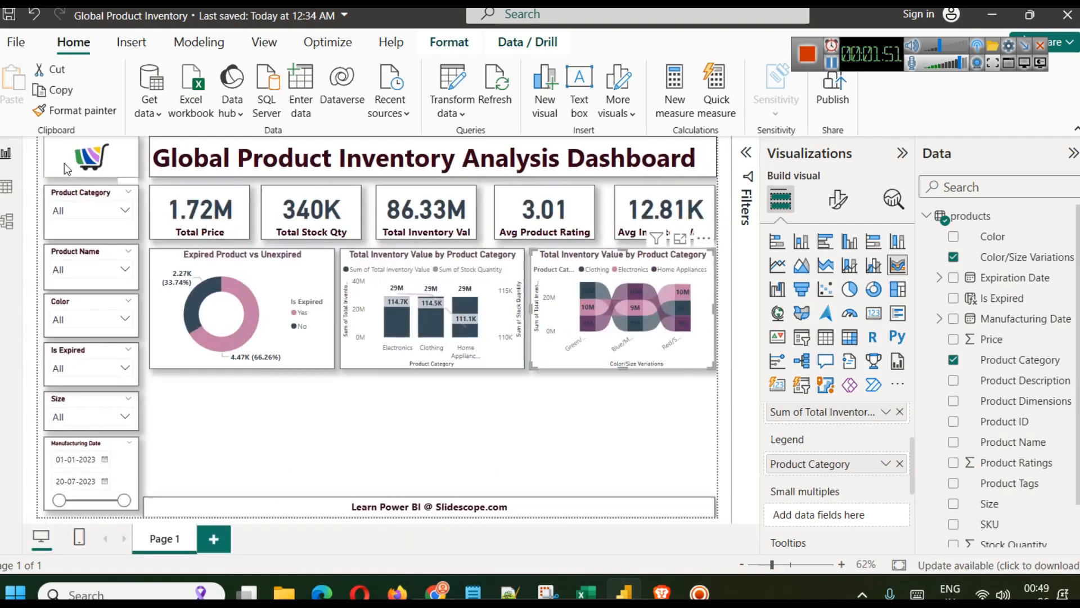
pyautogui.click(523, 444)
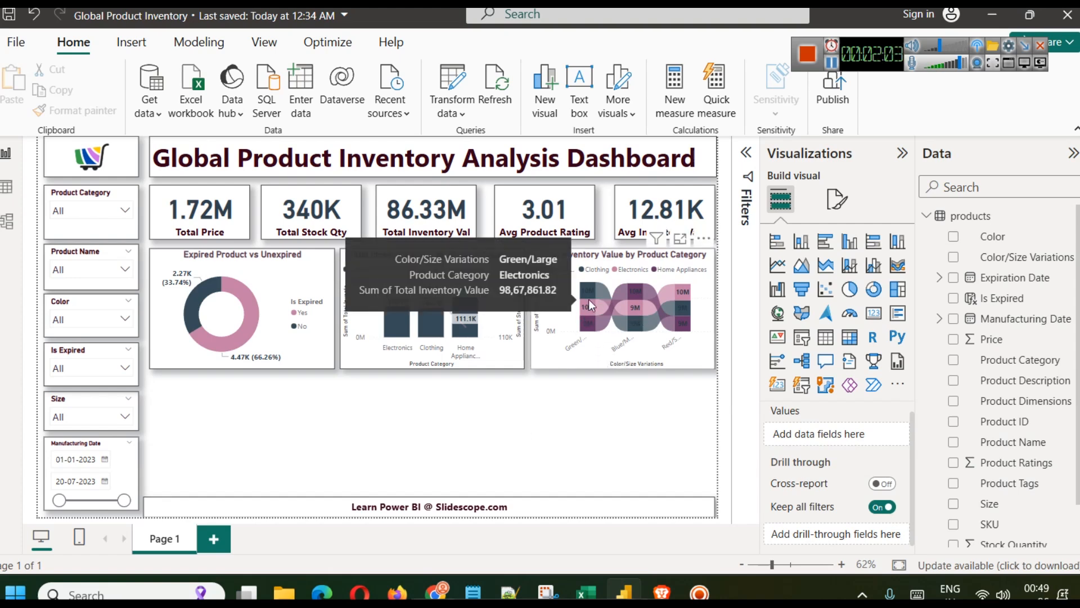
pyautogui.moveTo(605, 319)
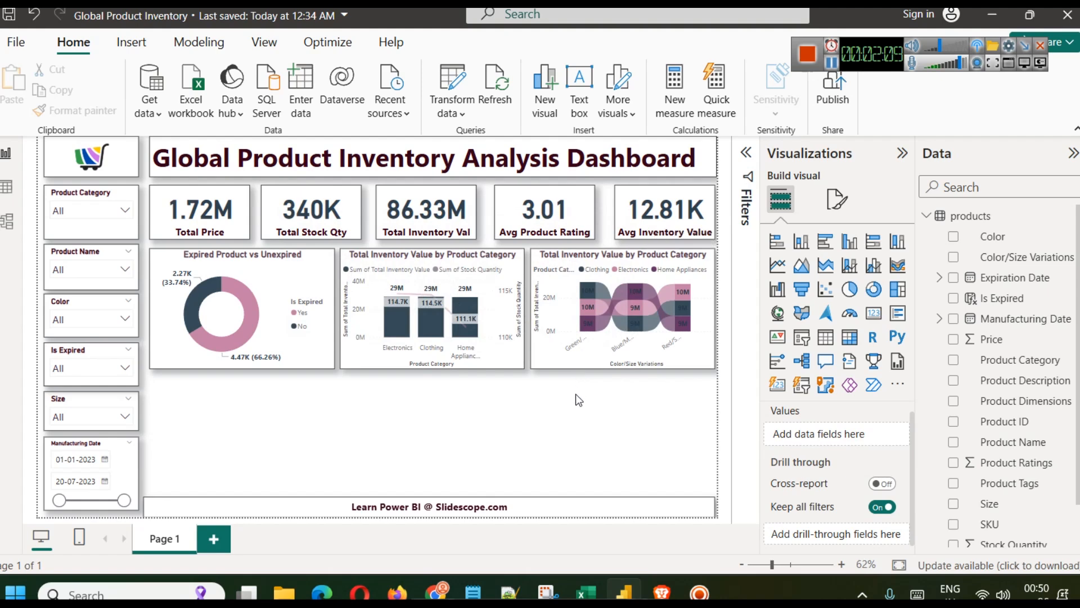
# Step: Change the ribbon chart's title to Inventory Val by Color Size Var and Category
pyautogui.click(585, 256)
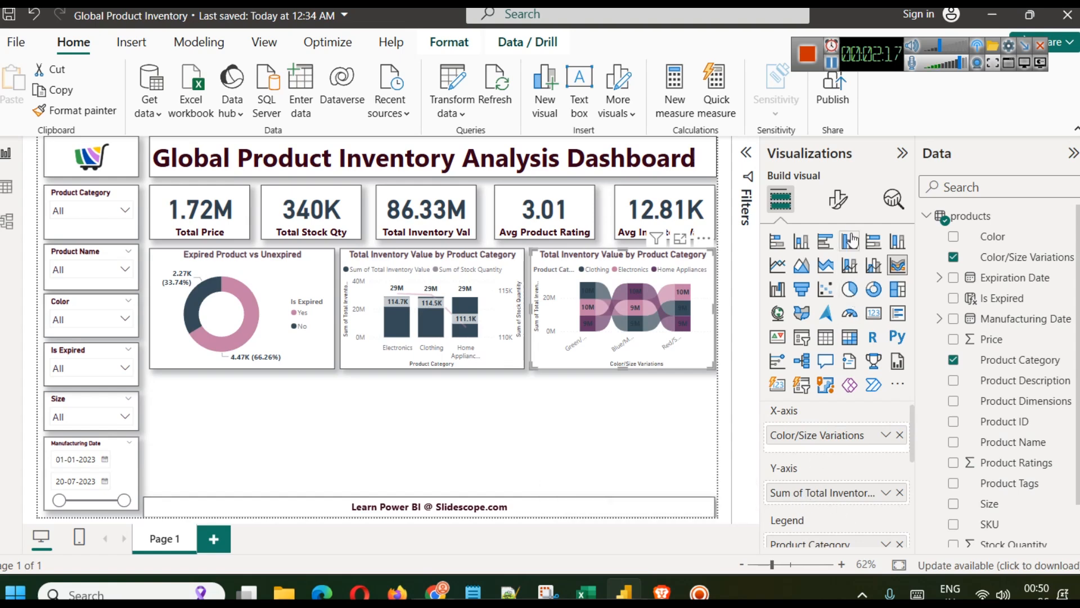
pyautogui.click(838, 199)
pyautogui.click(837, 276)
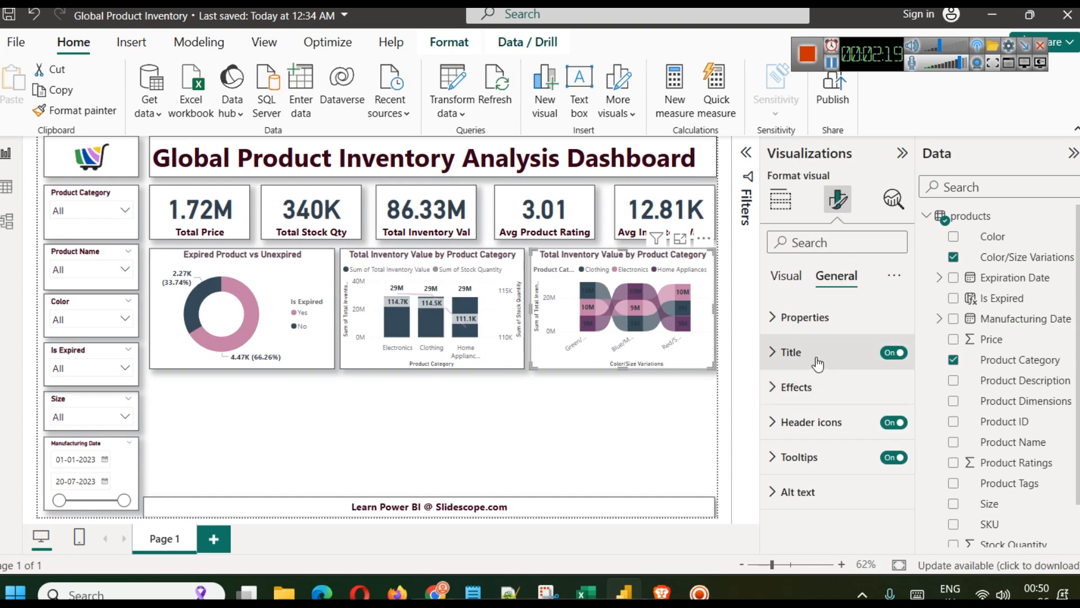
pyautogui.click(817, 360)
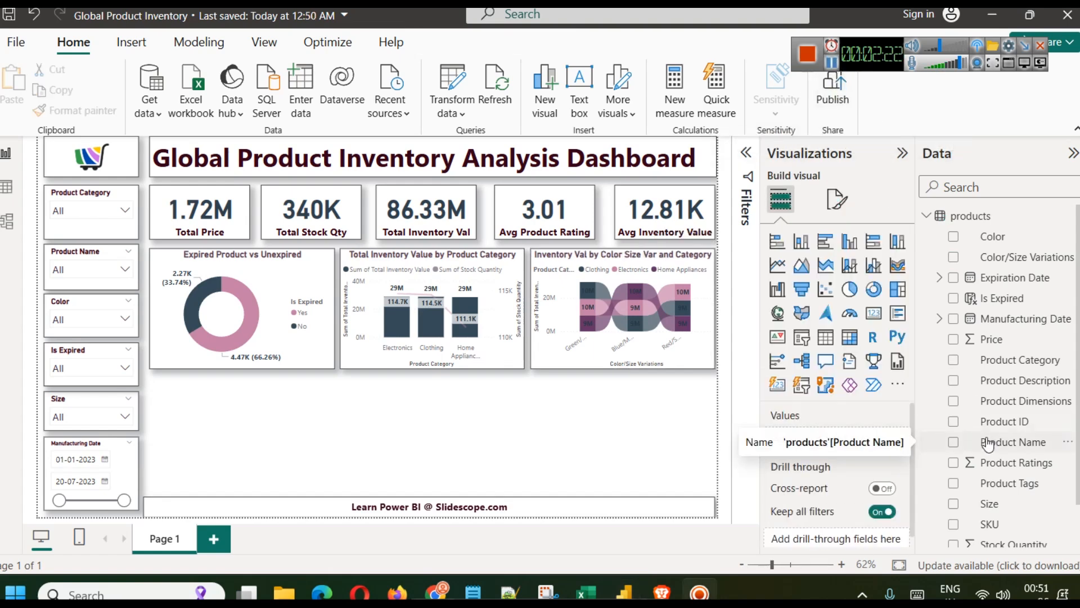
# Step: Duplicate the Total Inventory Value by Product Category combo chart and place the copy directly below the donut chart
pyautogui.click(404, 258)
pyautogui.hotkey('ctrl', 'c')
pyautogui.hotkey('ctrl', 'v')
pyautogui.moveTo(404, 258); pyautogui.dragTo(214, 377)
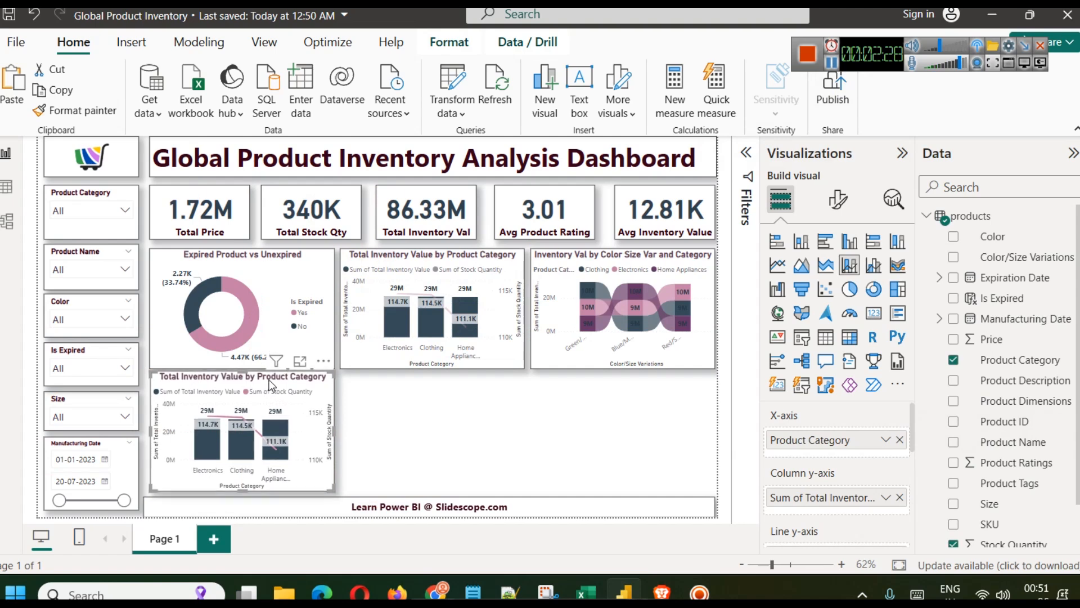
# Step: Replace Product Category with Product Name on the X-axis of the copied combo chart below the donut chart
pyautogui.click(899, 440)
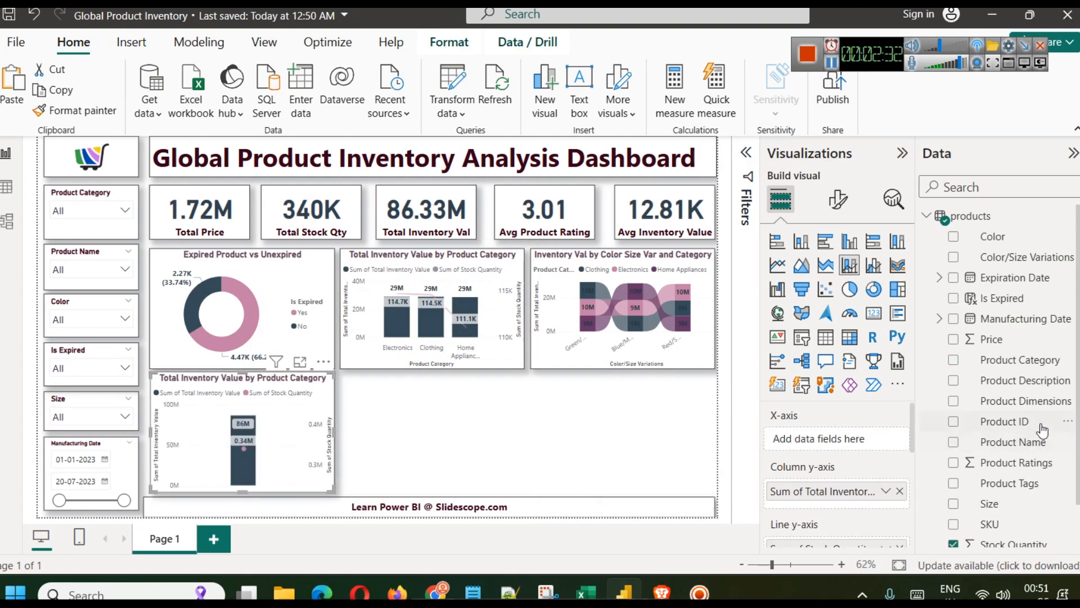
pyautogui.moveTo(1024, 443); pyautogui.dragTo(886, 445)
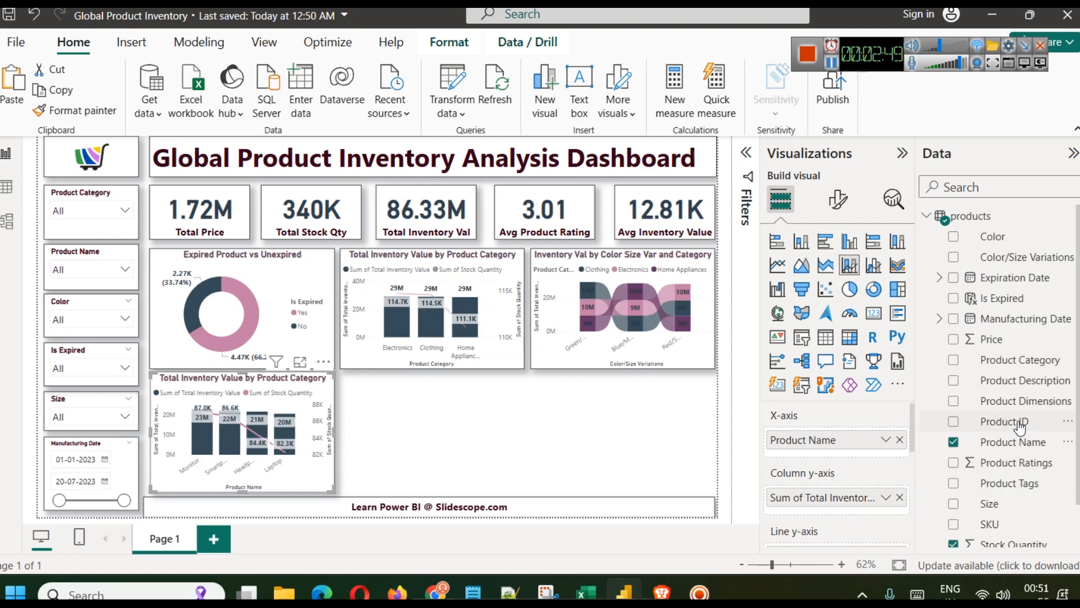
# Step: Try Product ID as the copied combo chart's X-axis field and put Product Name back in its place
pyautogui.click(900, 440)
pyautogui.moveTo(985, 428); pyautogui.dragTo(833, 439)
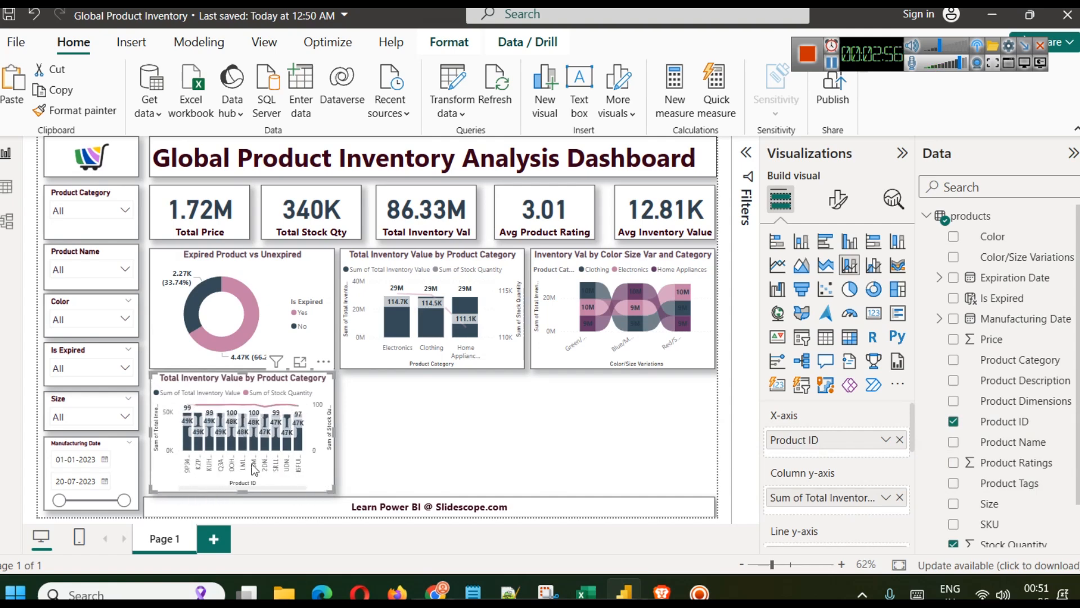
pyautogui.click(899, 440)
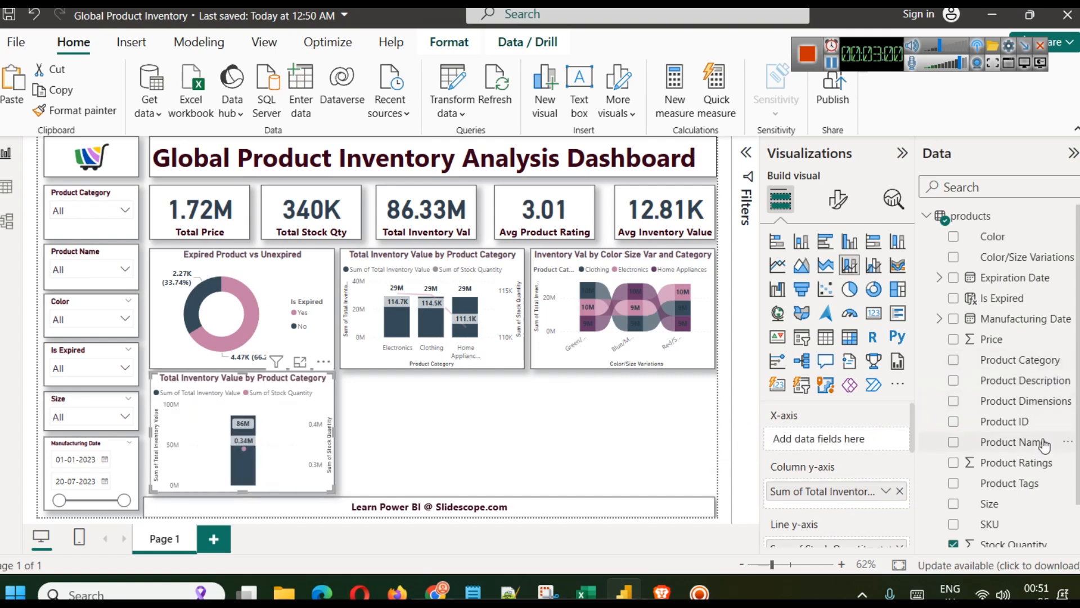
pyautogui.moveTo(1012, 442); pyautogui.dragTo(817, 437)
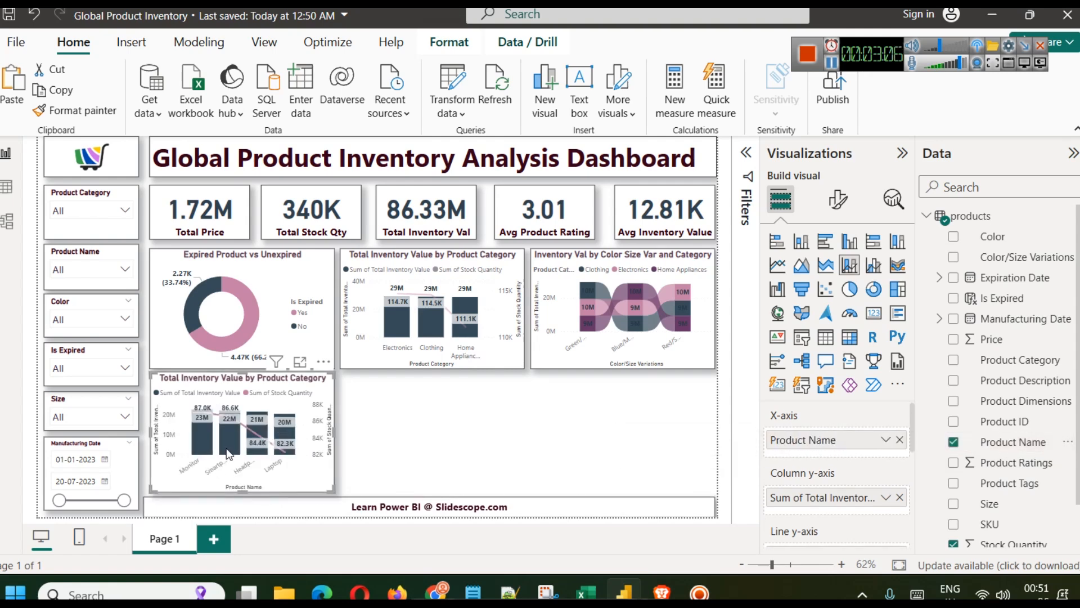
# Step: Examine the copied combo chart in focus mode, comparing inventory value and stock quantity per product name, and return to the report
pyautogui.click(301, 362)
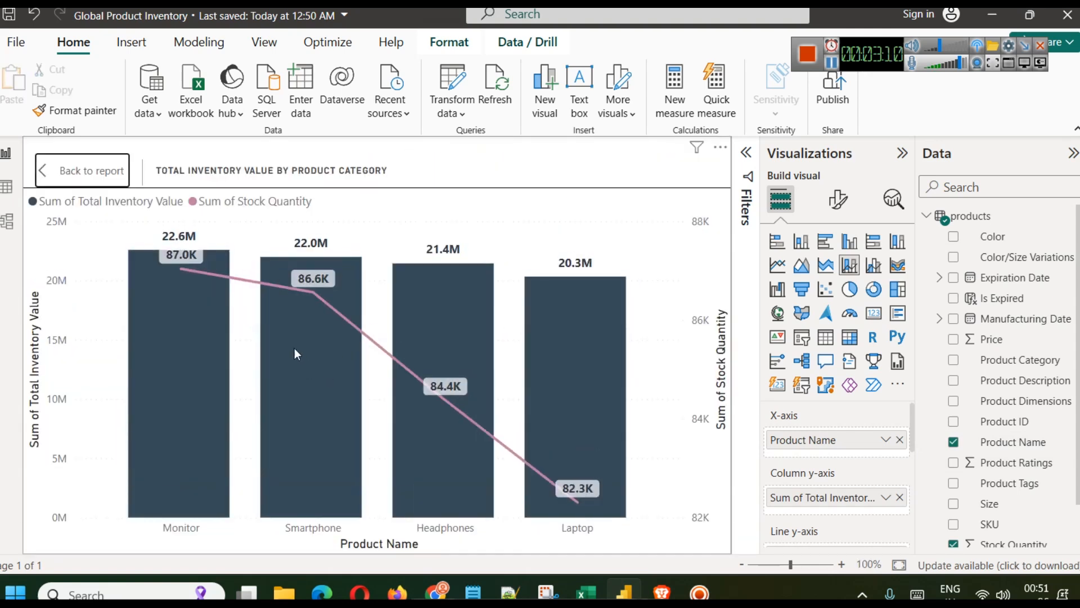
pyautogui.moveTo(185, 297)
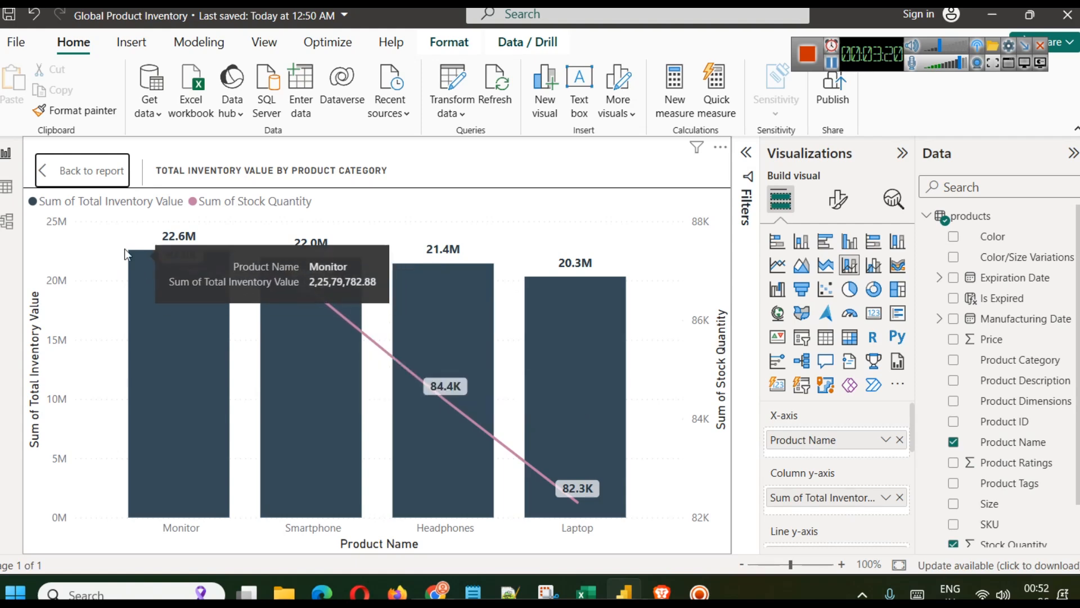
pyautogui.keyDown('ctrl'); pyautogui.click(54, 175); pyautogui.keyUp('ctrl')
pyautogui.click(475, 498)
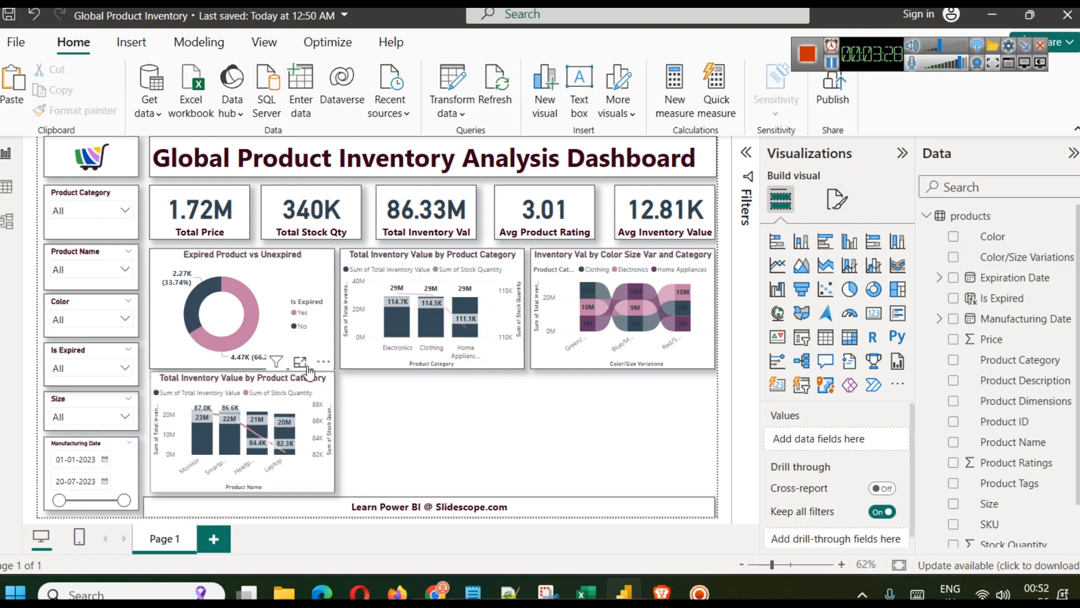
# Step: Change the copied combo chart's title to Total Inventory Value by Product Name
pyautogui.click(302, 383)
pyautogui.click(837, 199)
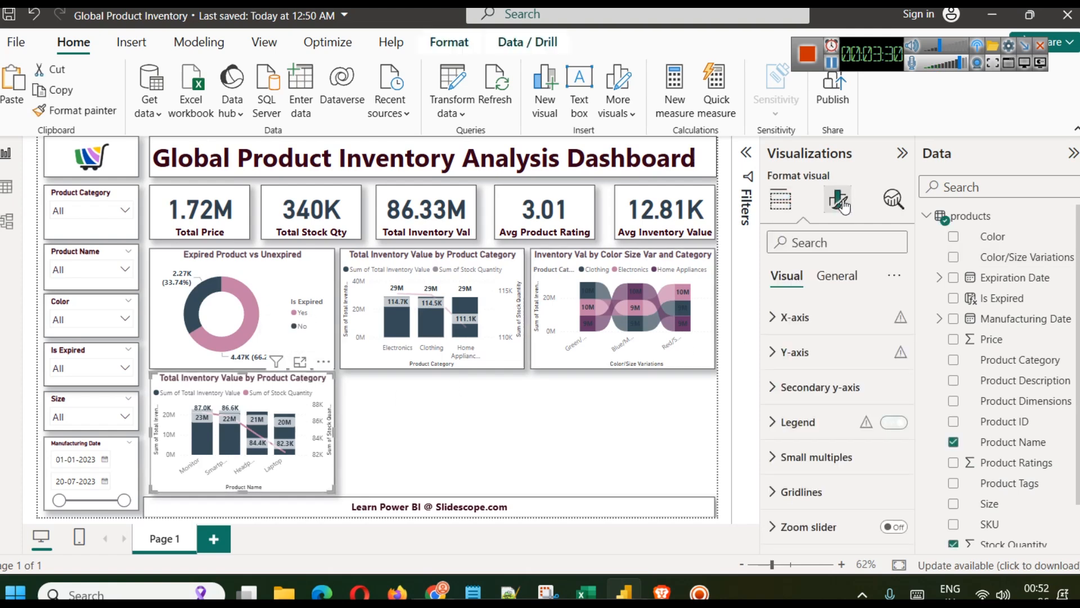
pyautogui.click(837, 276)
pyautogui.click(839, 352)
pyautogui.moveTo(779, 437); pyautogui.dragTo(902, 438)
pyautogui.doubleClick(862, 438)
pyautogui.write('Name')
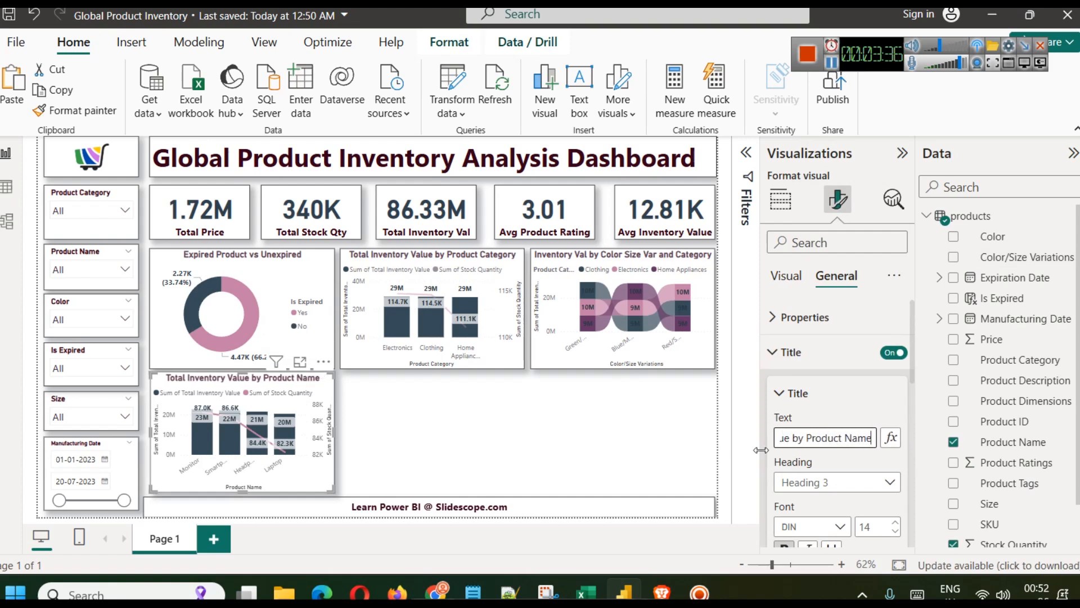
pyautogui.click(388, 425)
# Step: Remove Stock Quantity from the line y-axis of the Product Name chart and convert it into a funnel chart
pyautogui.click(331, 397)
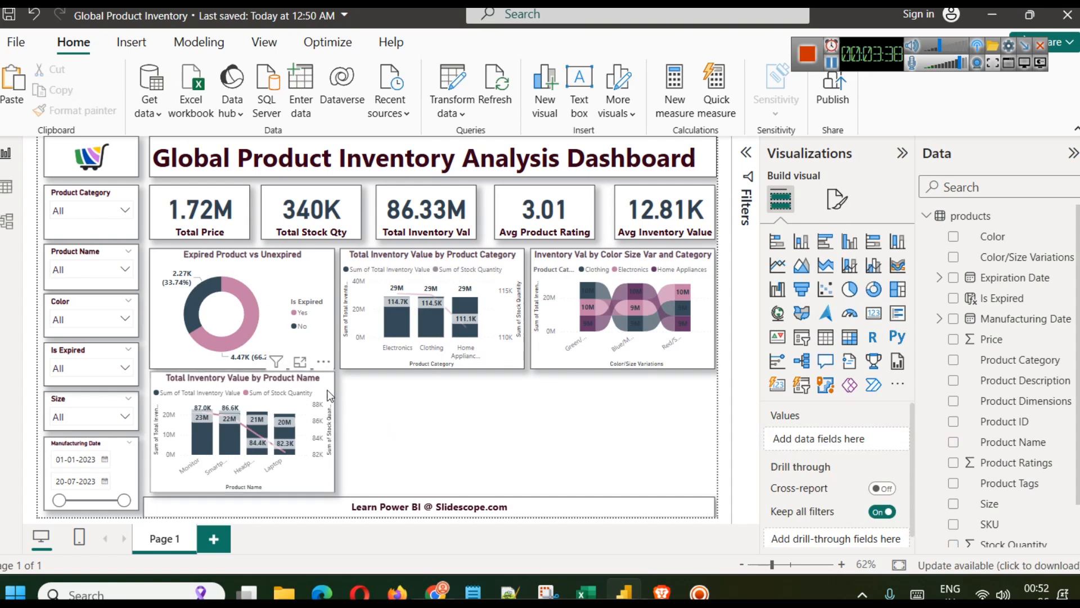
pyautogui.click(831, 63)
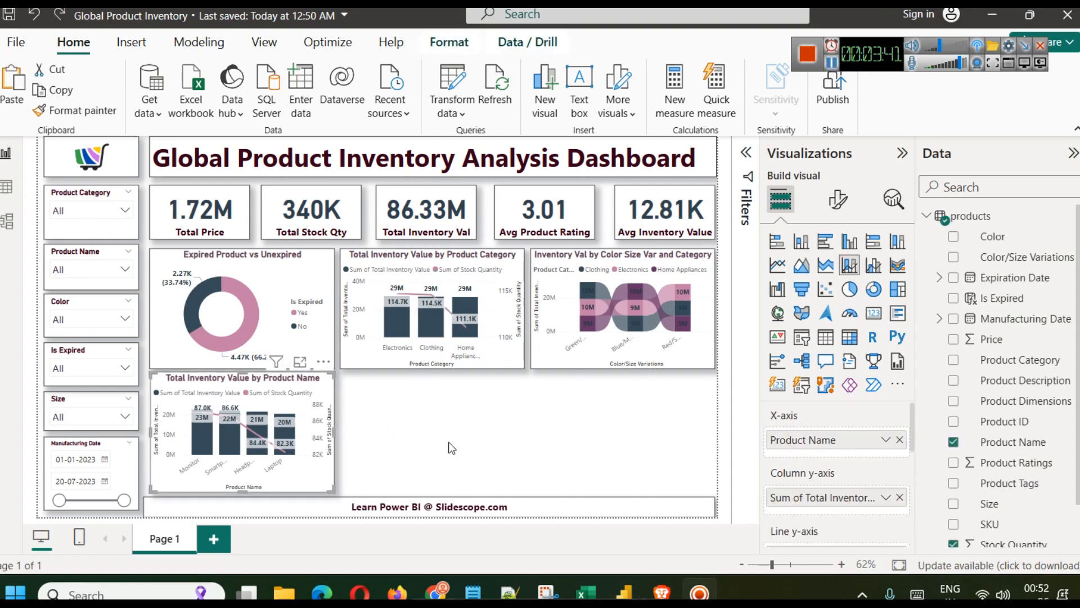
pyautogui.scroll(-2, 816, 475)
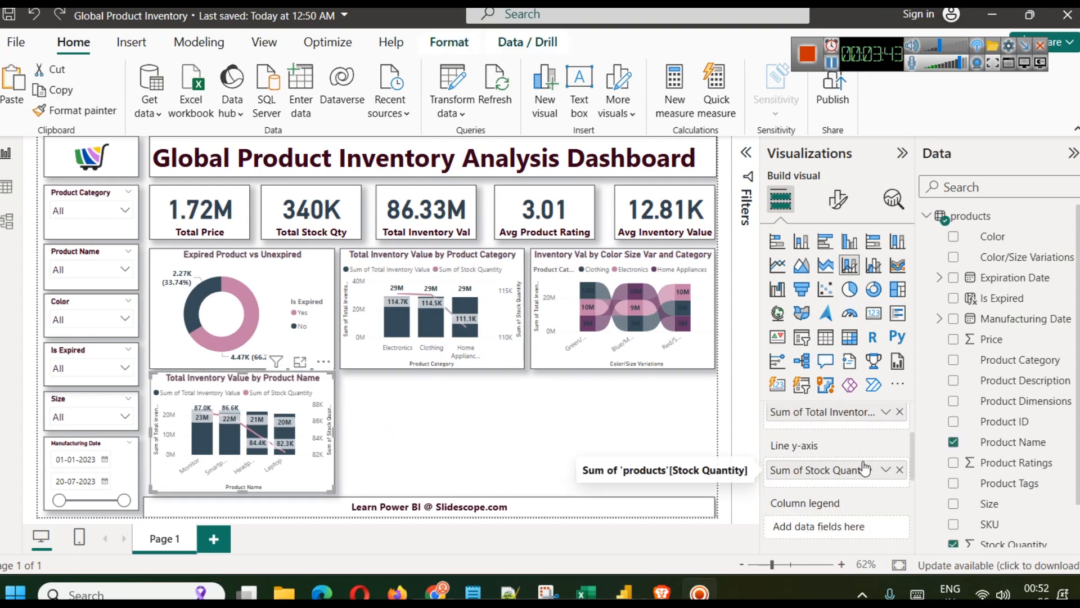
pyautogui.click(900, 469)
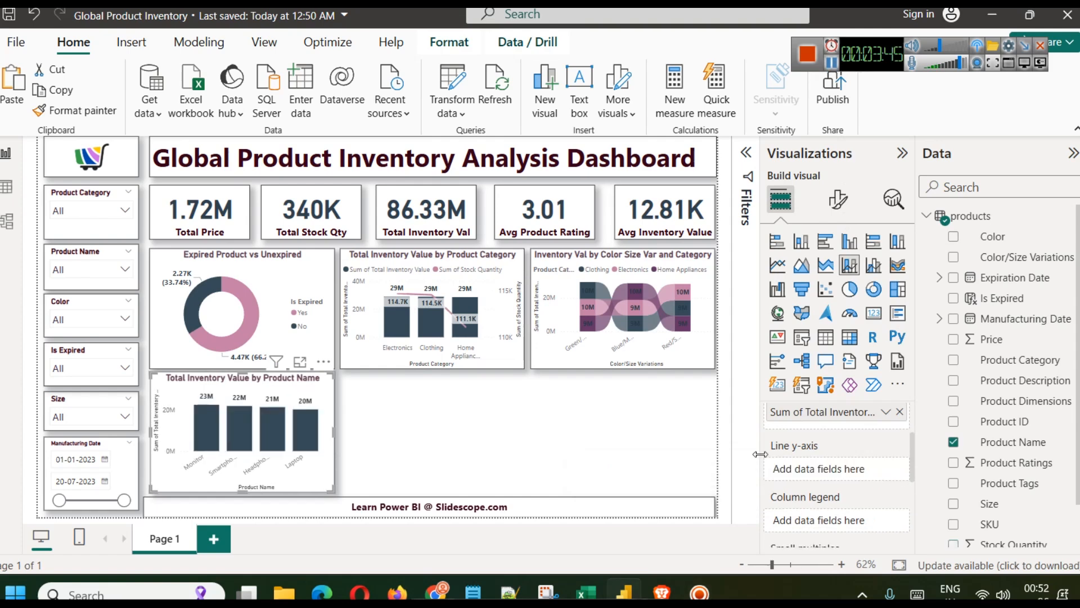
pyautogui.click(804, 297)
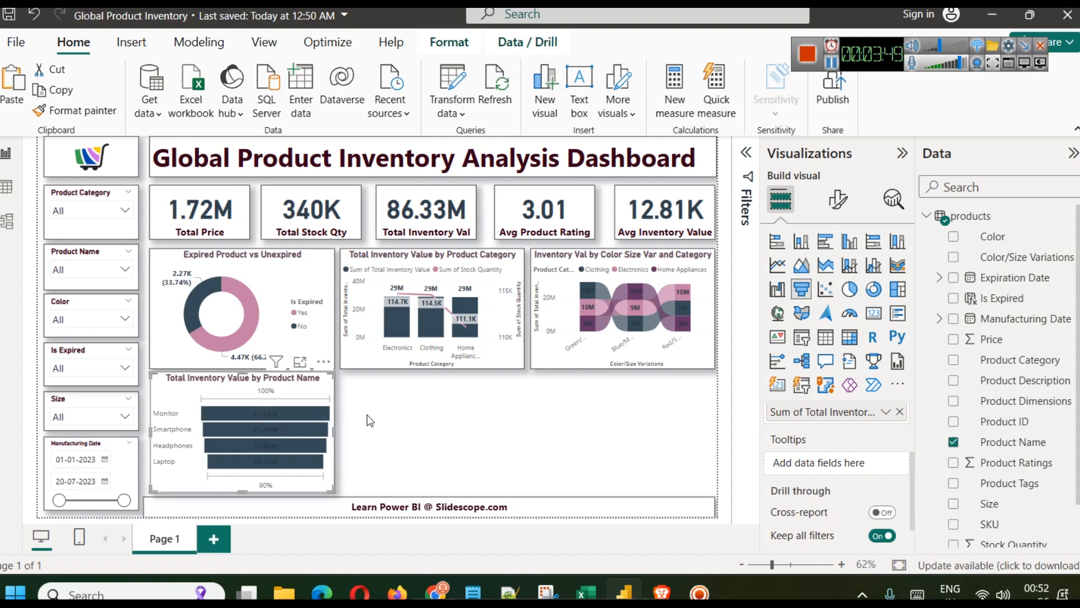
# Step: Examine the funnel chart in focus mode, checking inventory value per product name, and return to the report
pyautogui.click(299, 361)
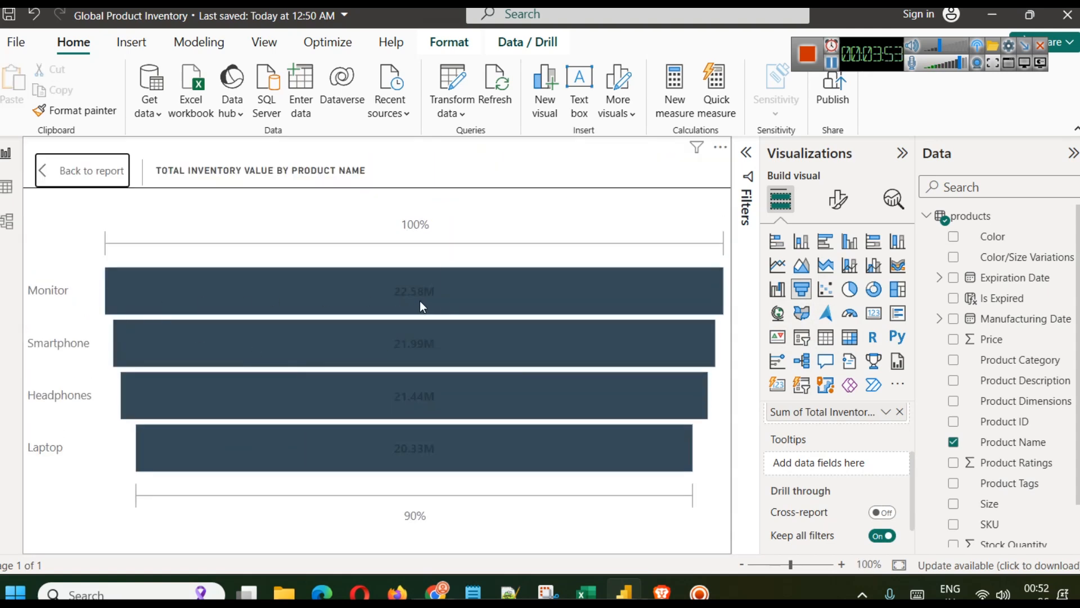
pyautogui.moveTo(413, 461)
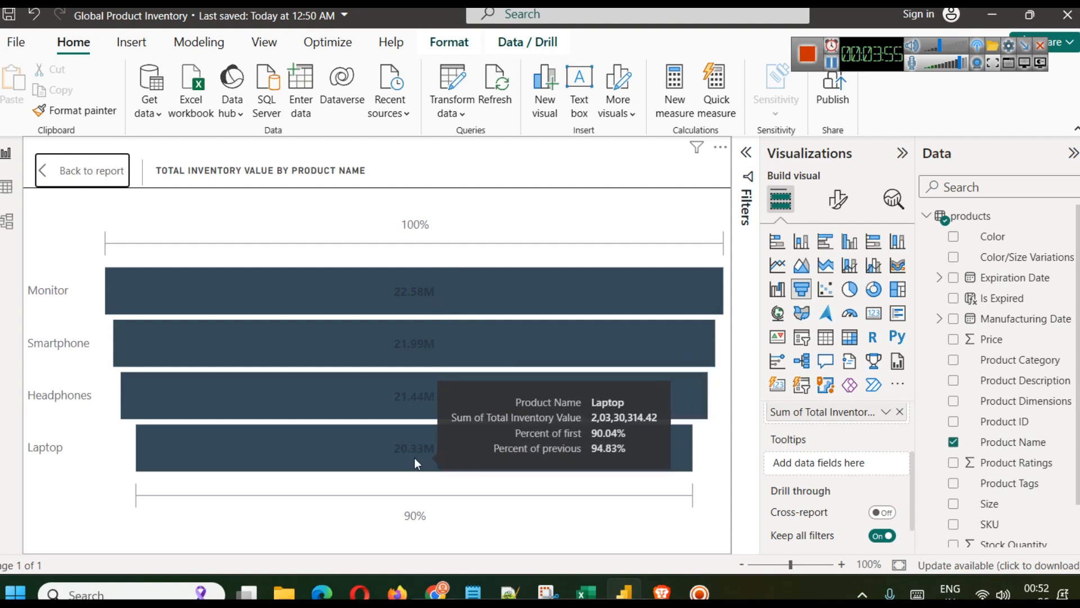
pyautogui.click(84, 171)
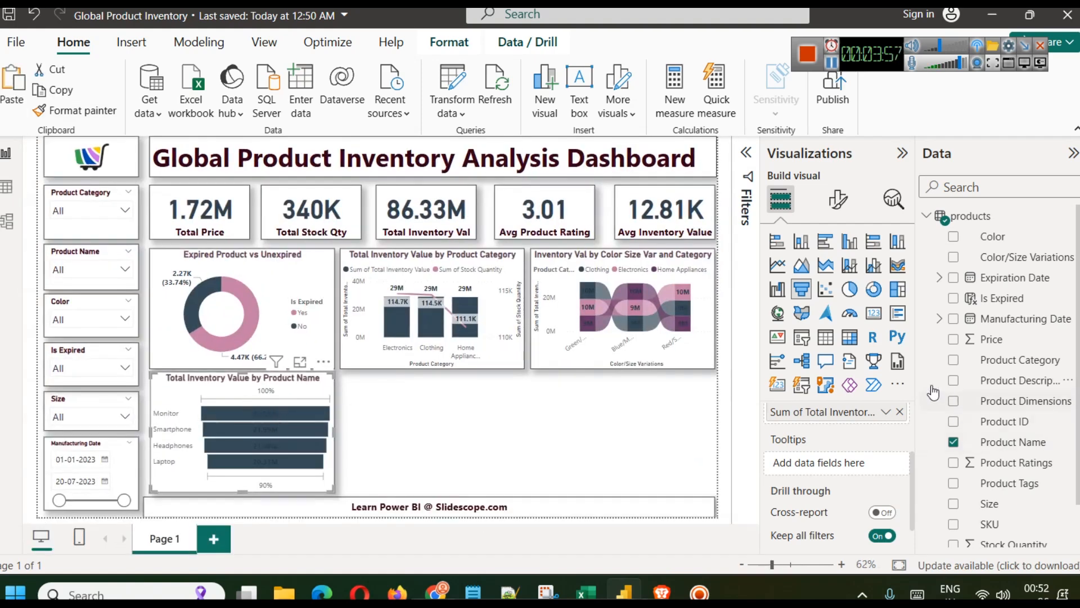
# Step: Set the color of the funnel chart's data label values to white
pyautogui.click(840, 199)
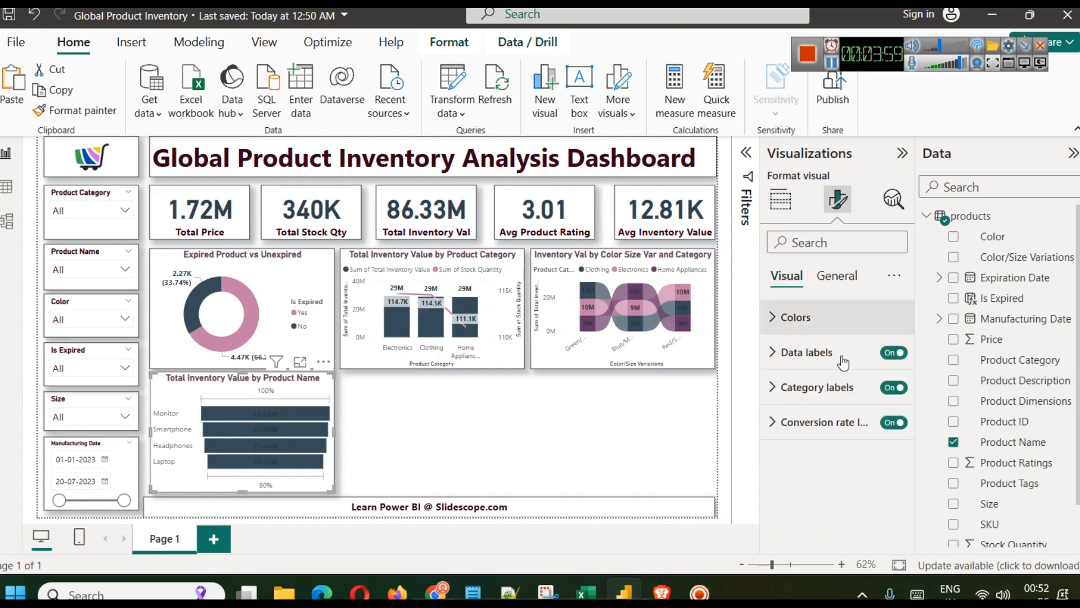
pyautogui.click(834, 350)
pyautogui.scroll(-3, 834, 417)
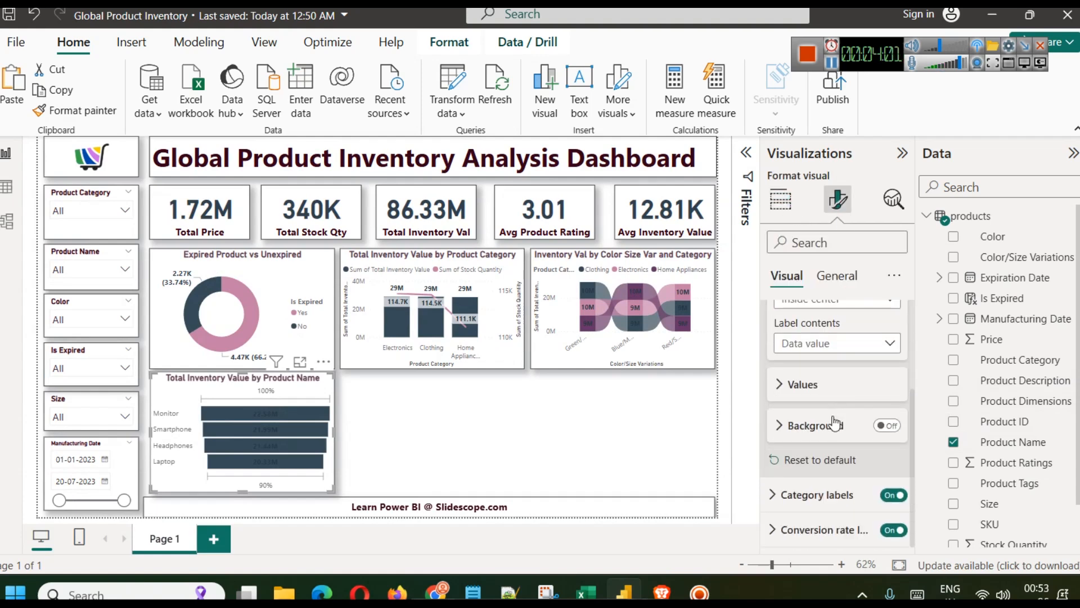
pyautogui.click(807, 388)
pyautogui.click(810, 415)
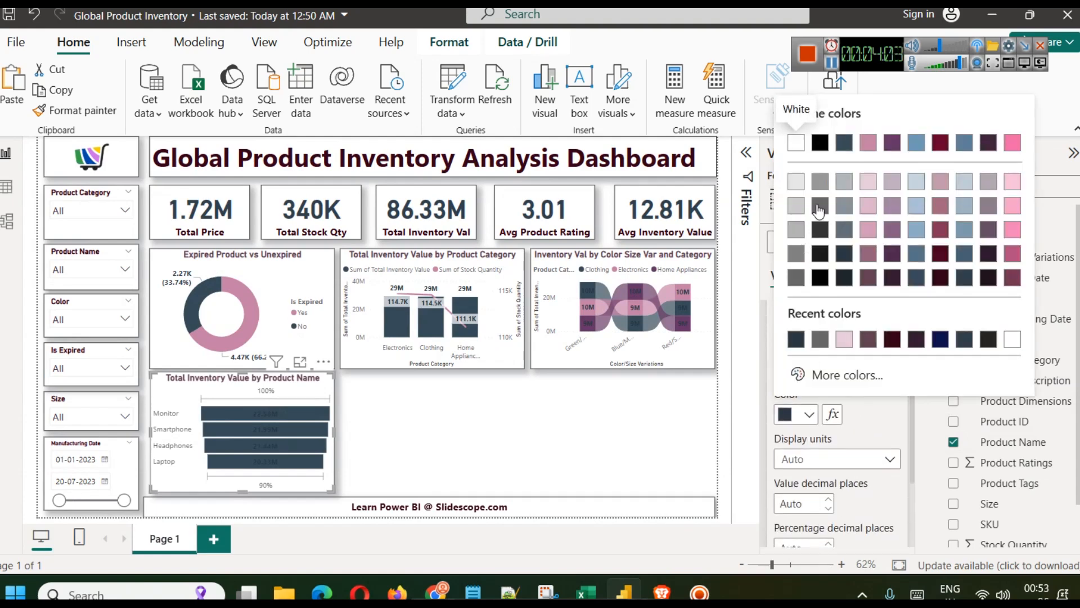
pyautogui.click(795, 142)
pyautogui.click(572, 461)
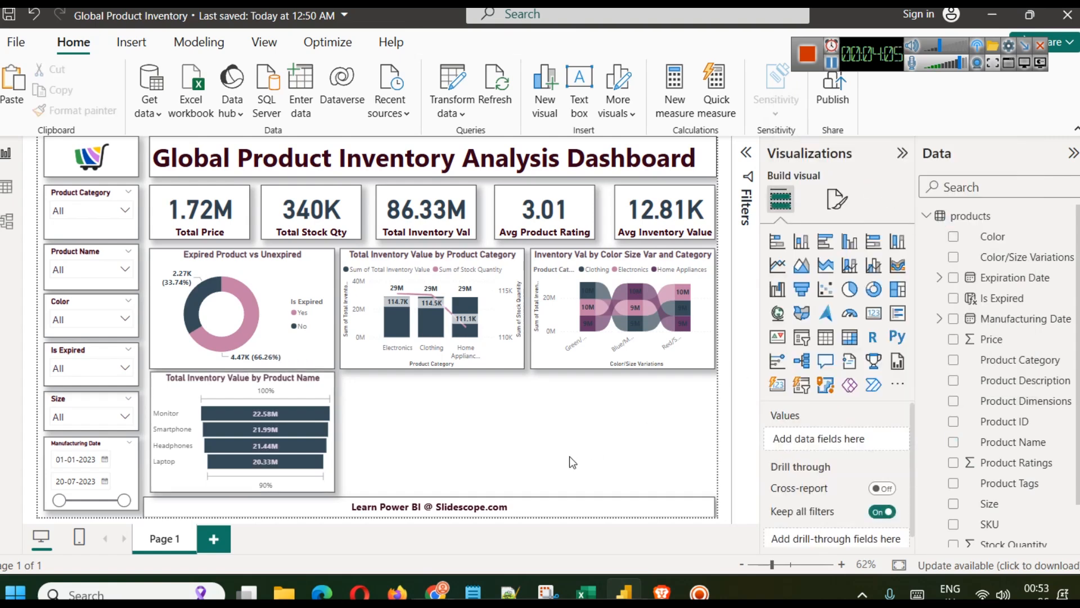
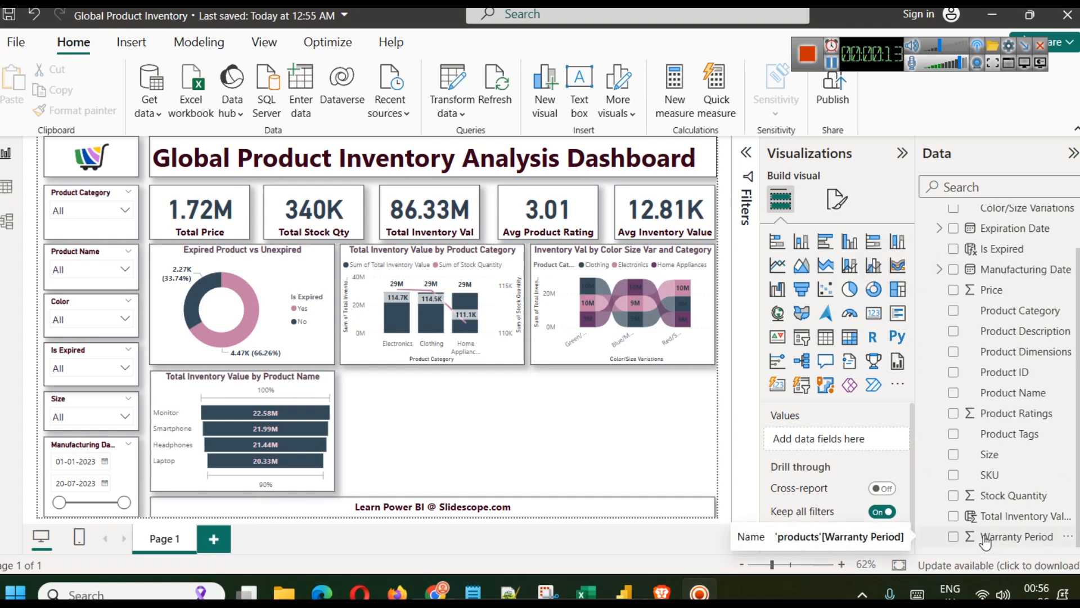
# Step: Check which distinct values the Warranty Period column contains in the products table and return to the report
pyautogui.click(14, 193)
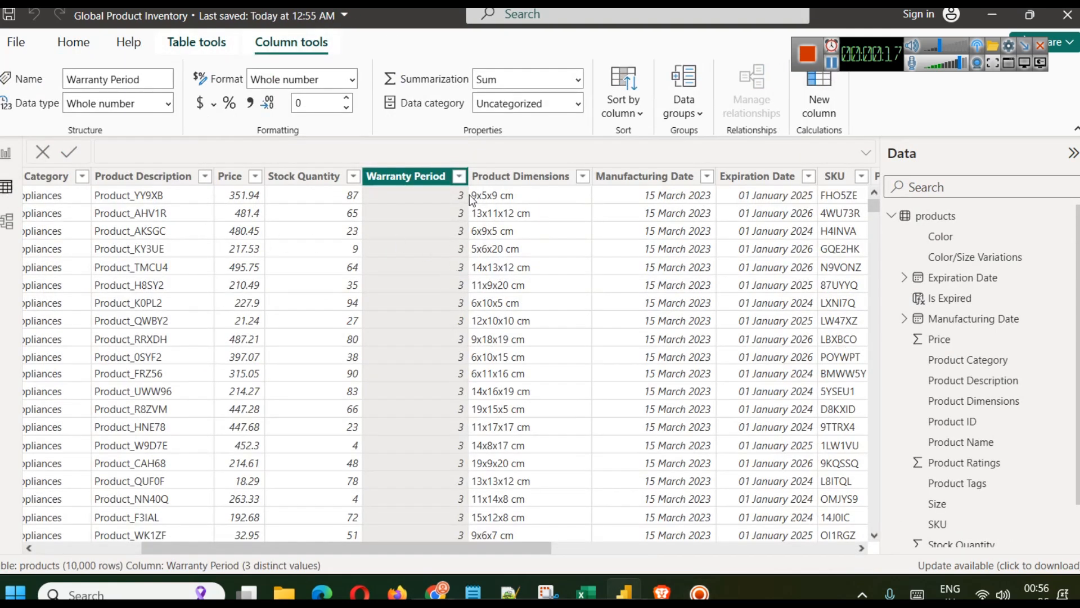
pyautogui.click(459, 176)
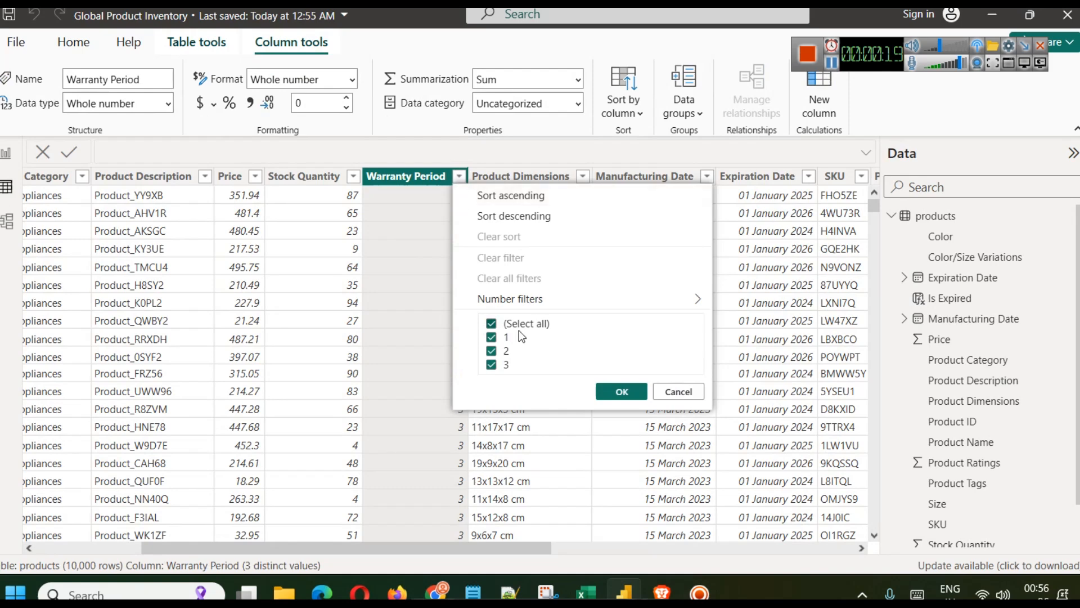
pyautogui.click(677, 391)
pyautogui.click(12, 155)
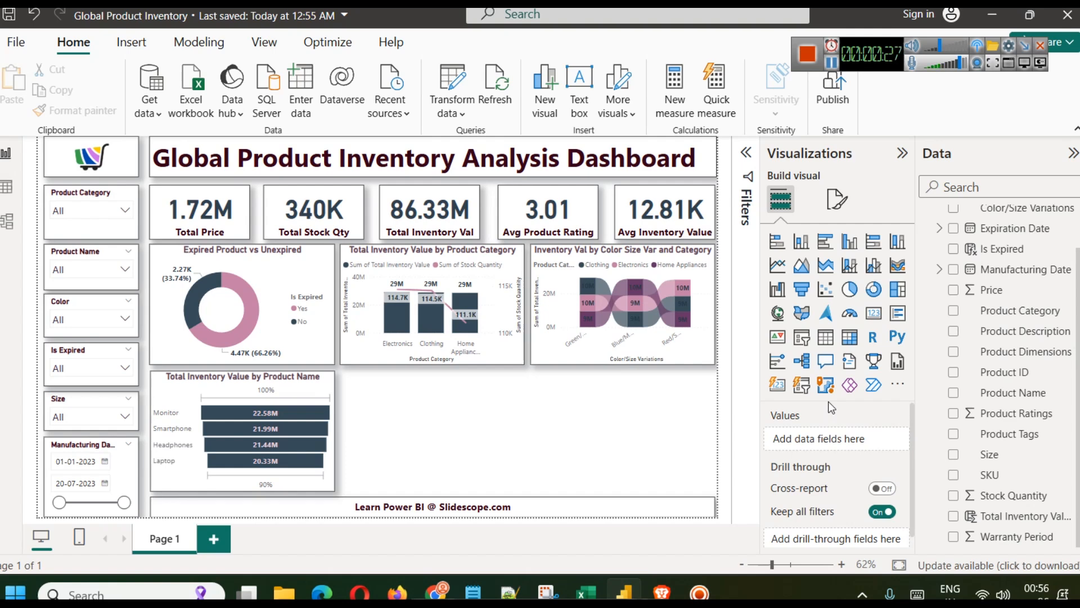
# Step: Insert a treemap beside the funnel chart and copy the funnel chart's formatting onto it with Format painter
pyautogui.click(897, 291)
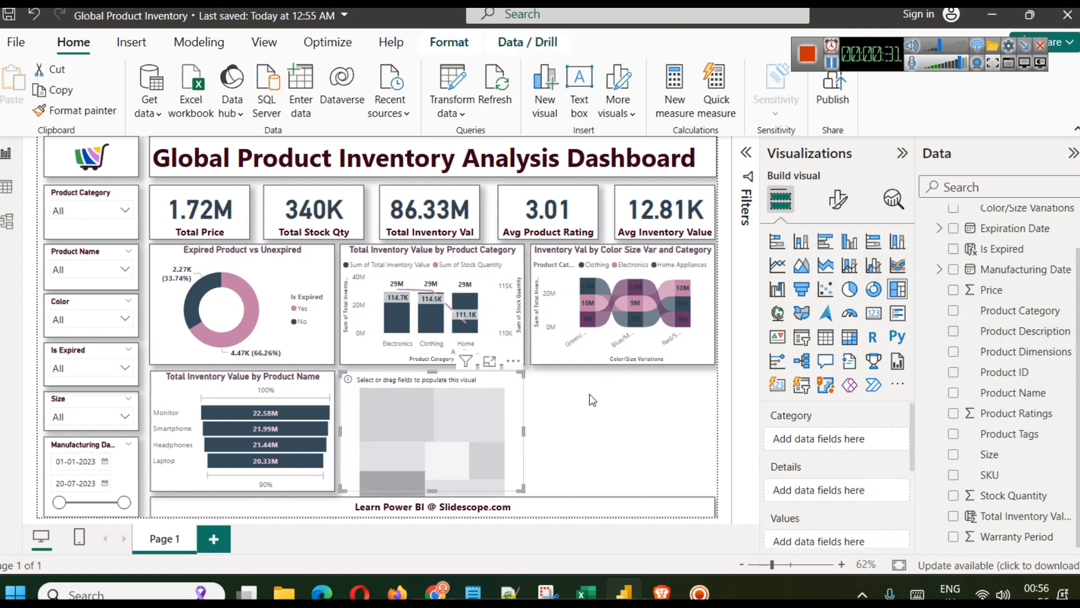
pyautogui.click(548, 388)
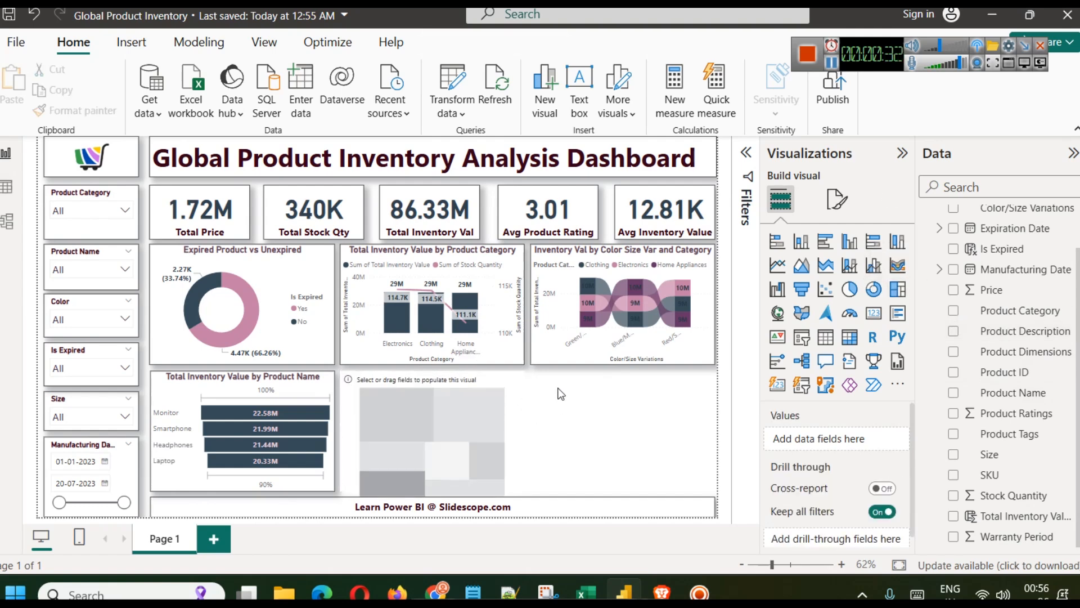
pyautogui.click(311, 375)
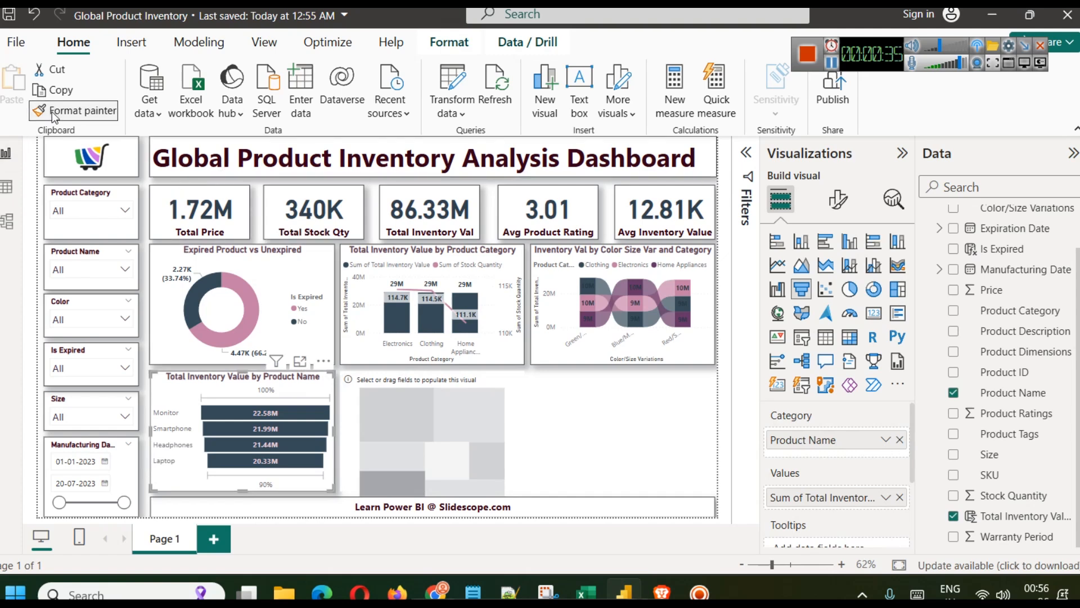
pyautogui.click(394, 423)
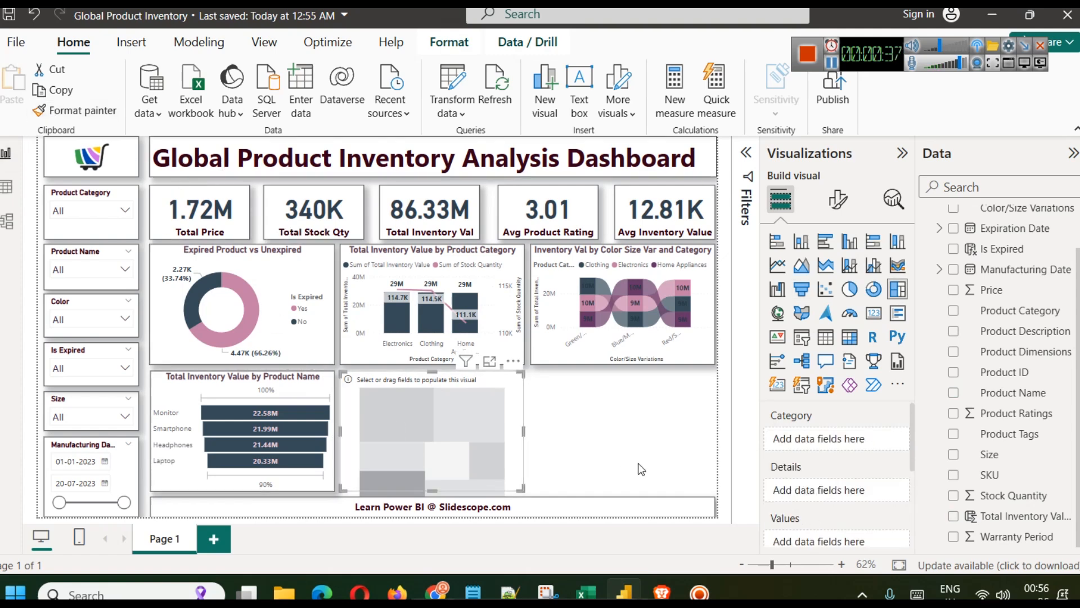
# Step: Use Warranty Period as the treemap's category and Total Inventory Value as its values
pyautogui.moveTo(1020, 538); pyautogui.dragTo(847, 450)
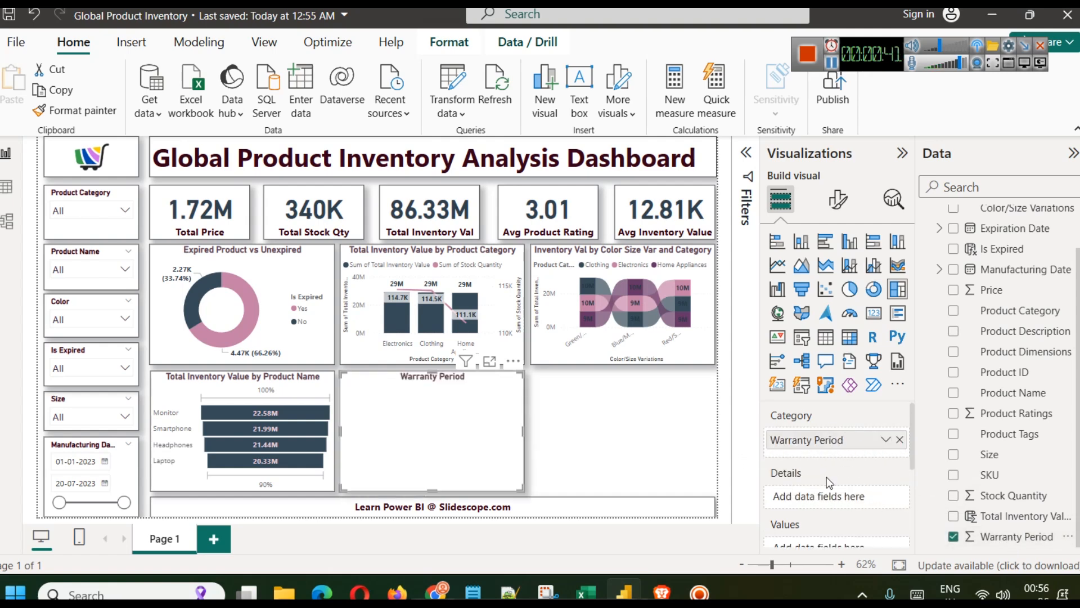
pyautogui.scroll(-2, 810, 471)
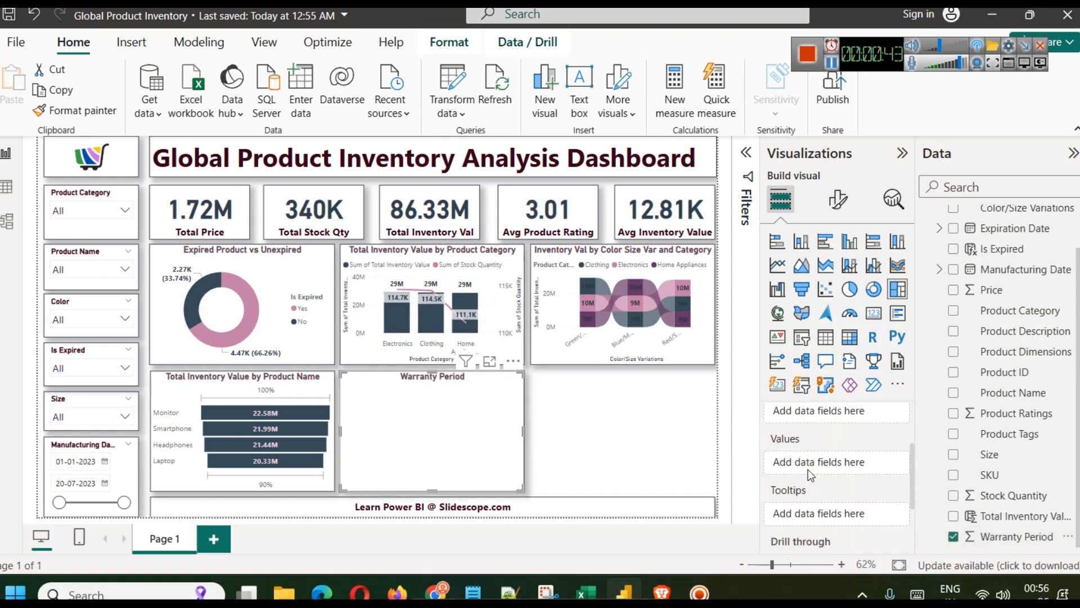
pyautogui.moveTo(999, 523); pyautogui.dragTo(832, 478)
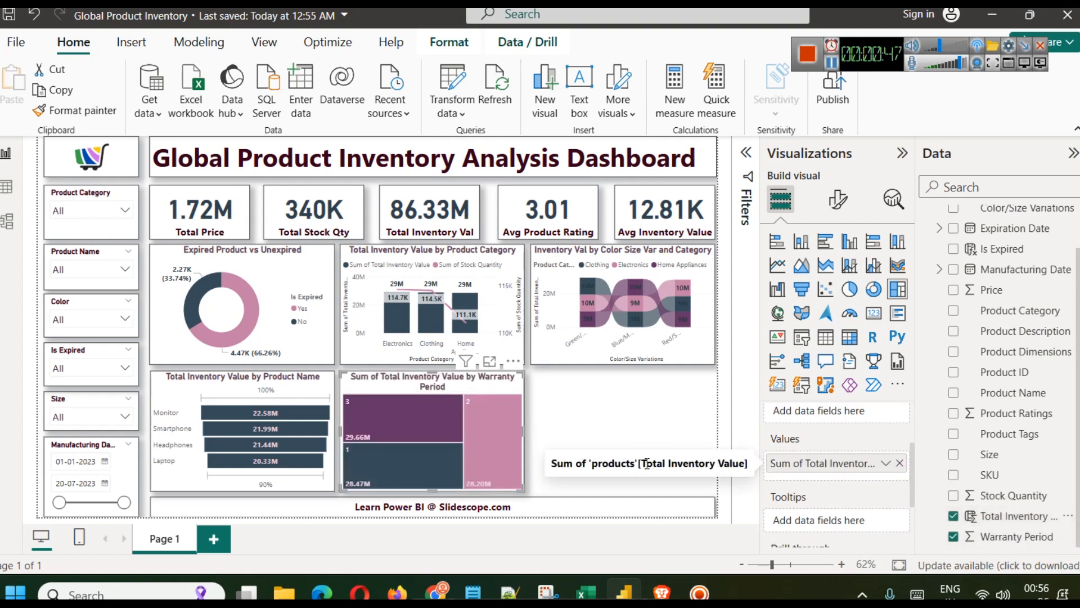
# Step: Examine the treemap in focus mode, comparing the total inventory value of each warranty period, and return to the report
pyautogui.click(490, 361)
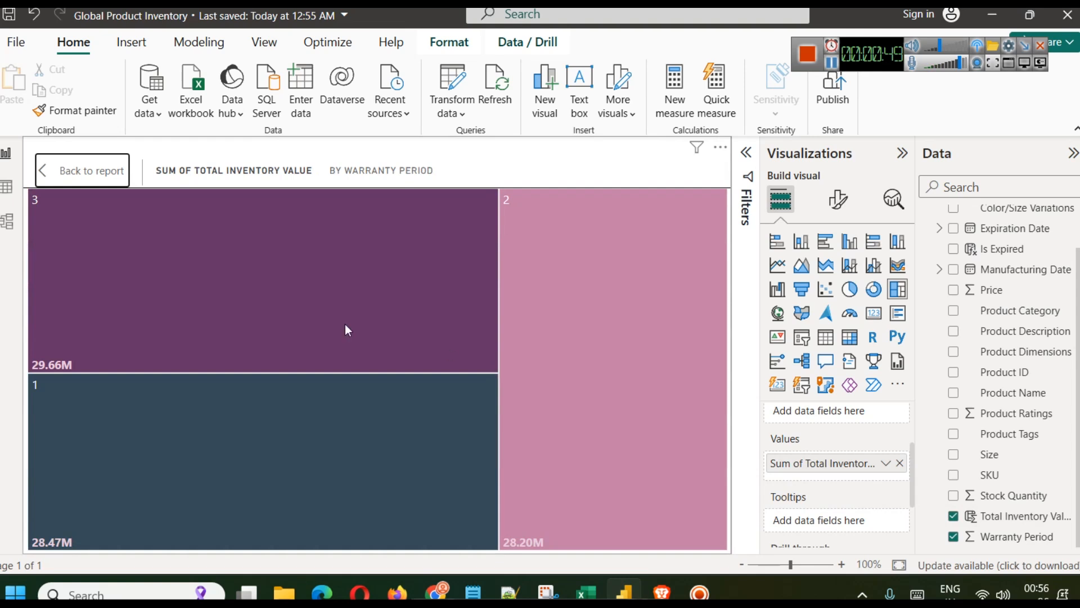
pyautogui.moveTo(221, 303)
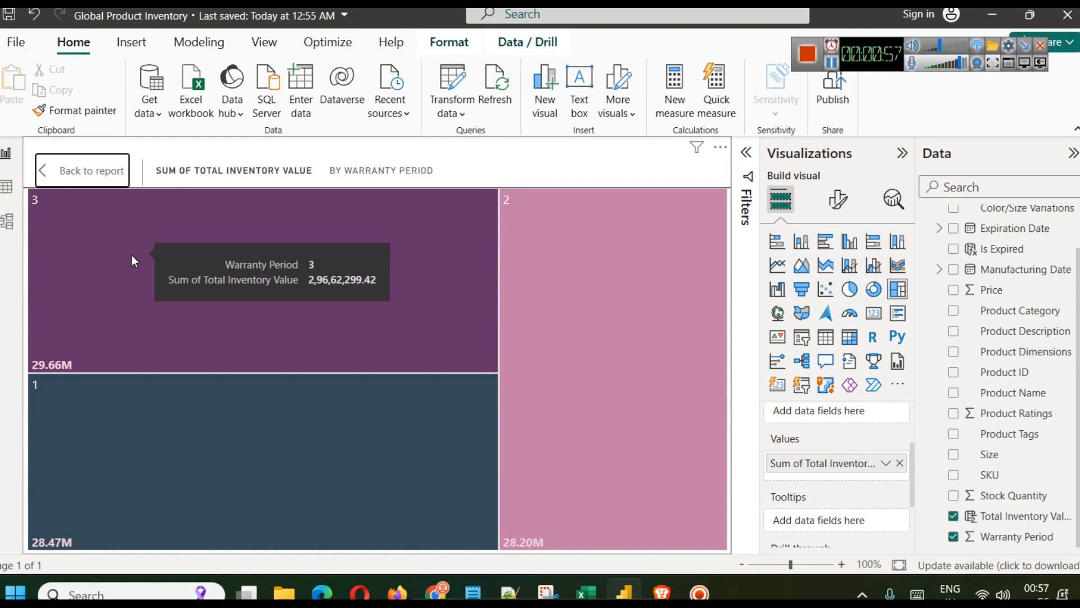
pyautogui.moveTo(168, 417)
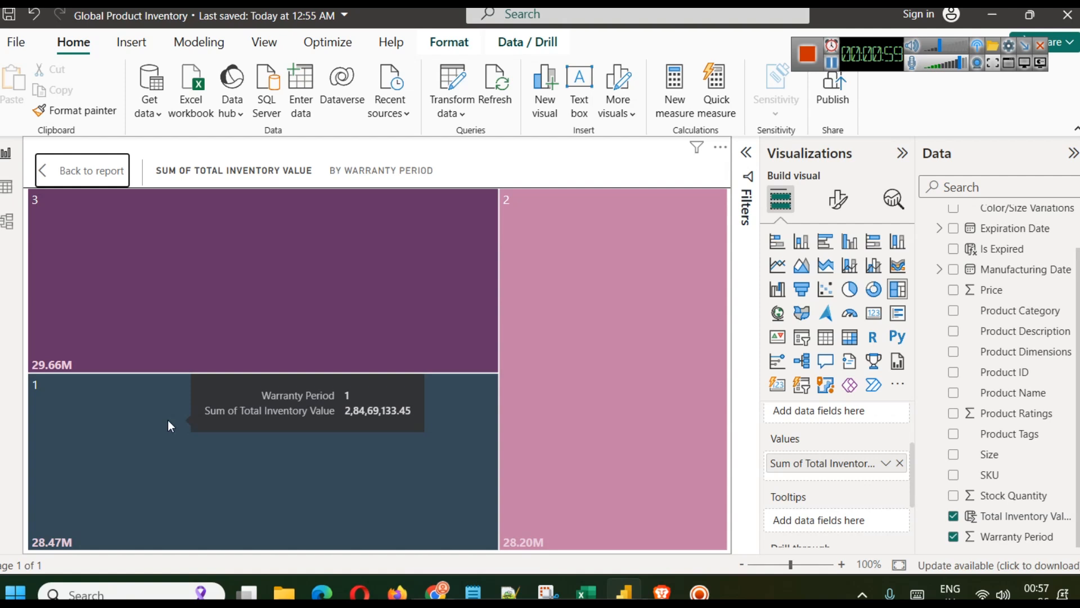
pyautogui.moveTo(531, 461)
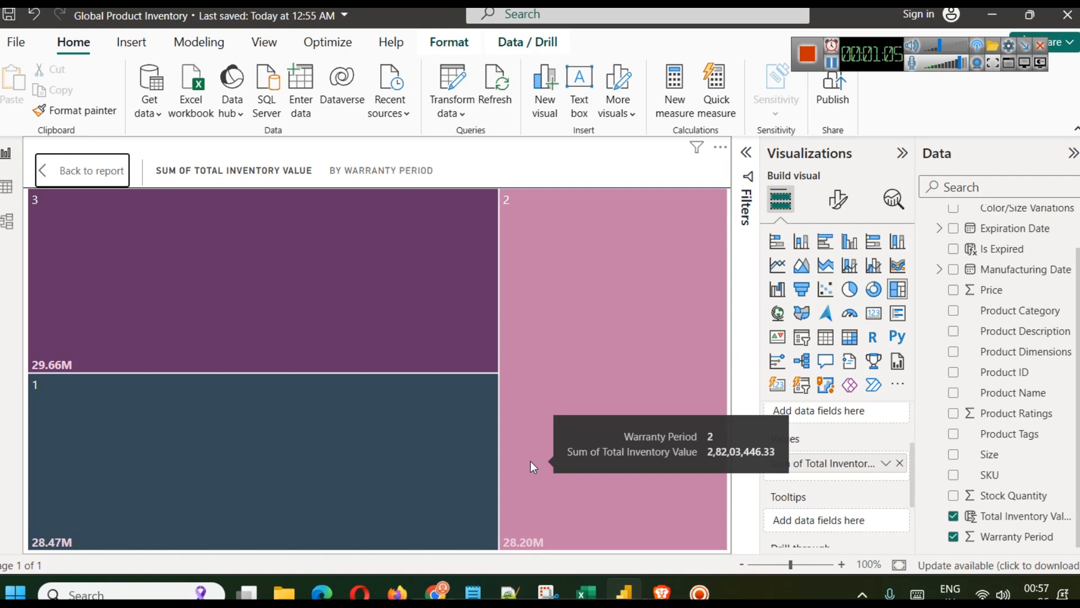
pyautogui.click(84, 170)
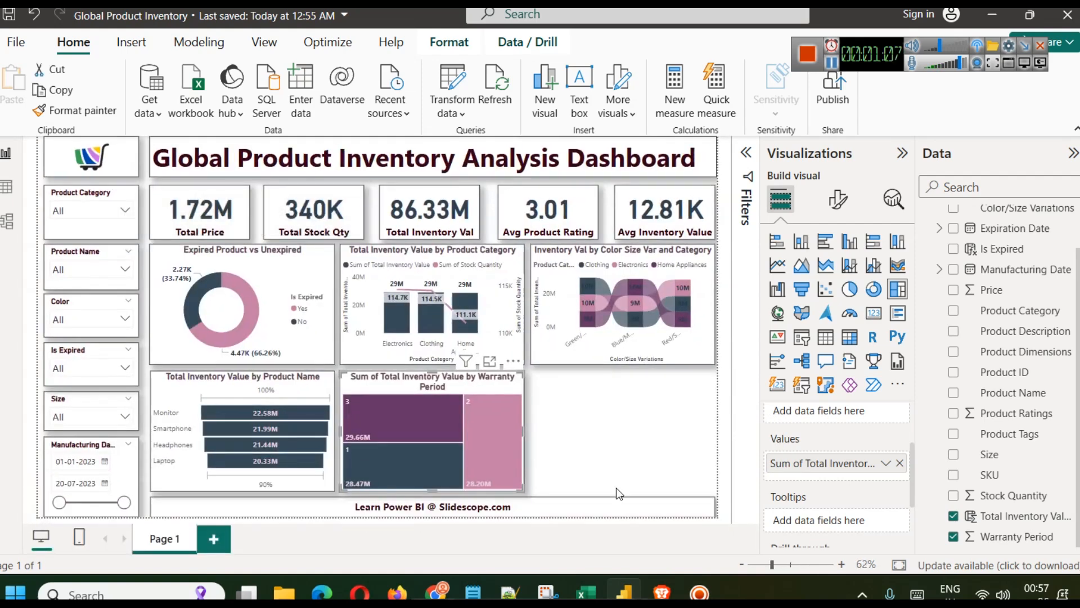
pyautogui.click(633, 433)
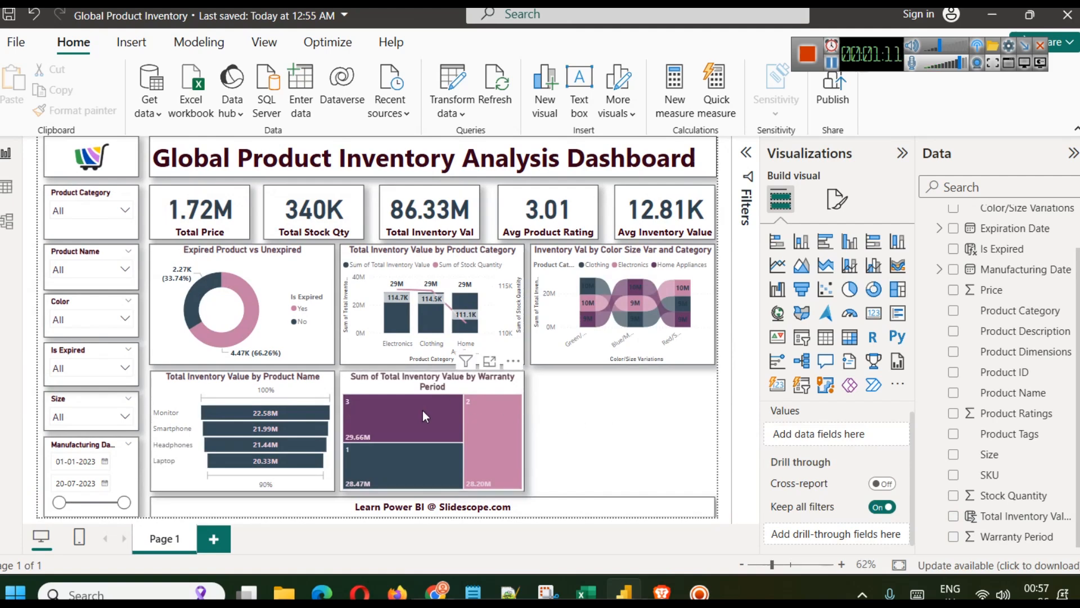
pyautogui.click(487, 361)
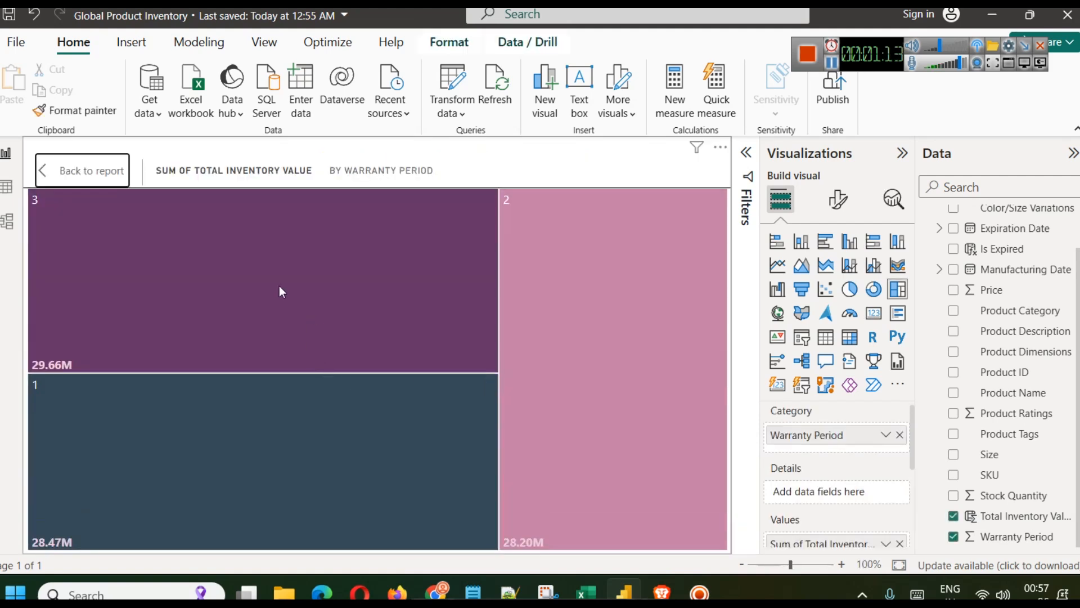
pyautogui.moveTo(210, 268)
pyautogui.moveTo(329, 507)
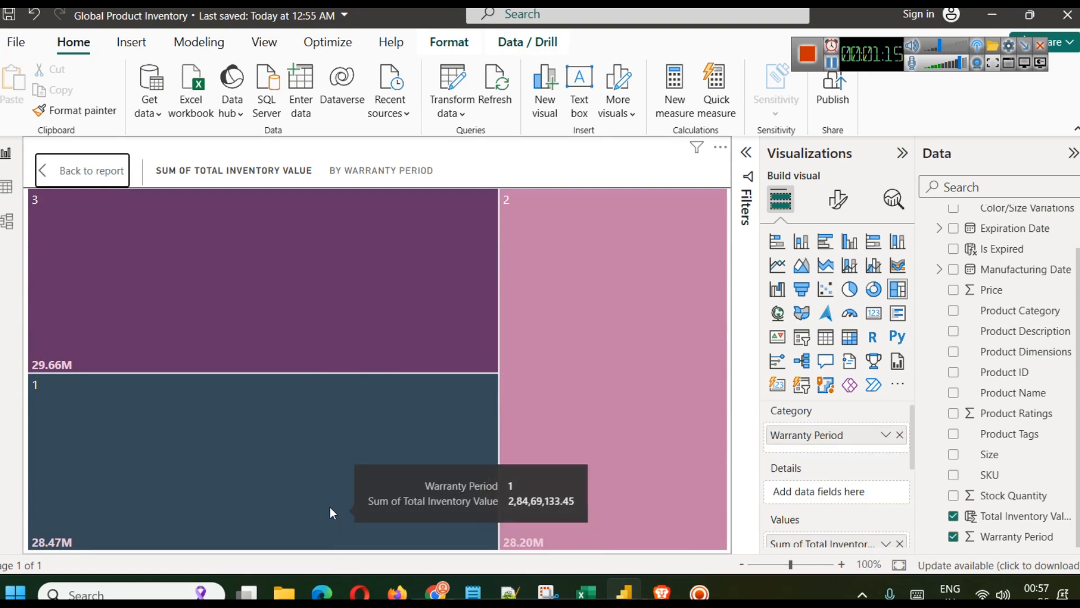
pyautogui.click(68, 173)
pyautogui.click(621, 443)
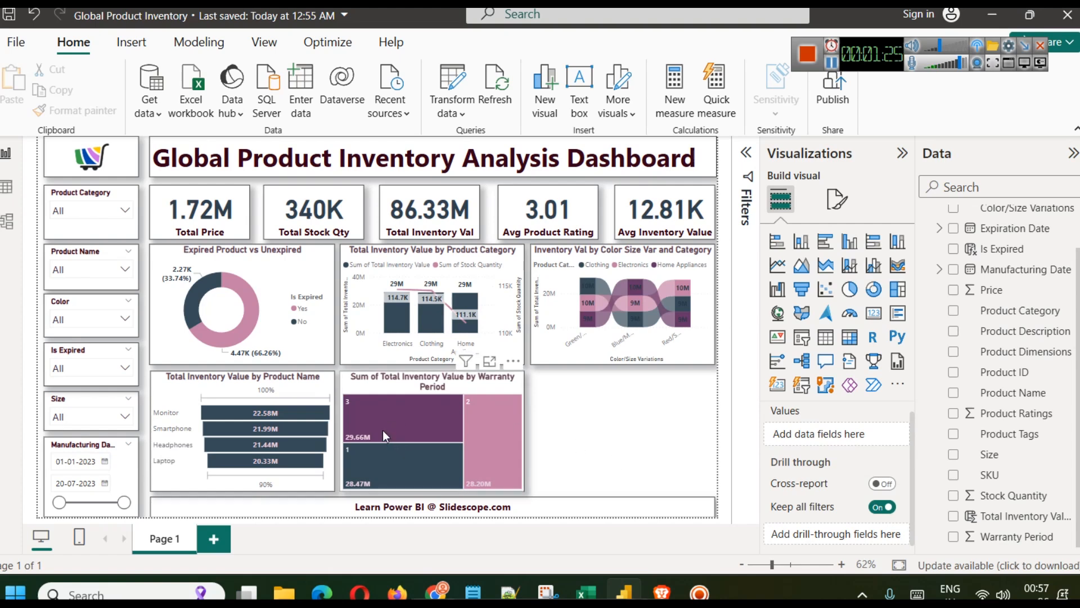
# Step: Rename the treemap's values field to Total Inventory Value for this visual
pyautogui.click(457, 376)
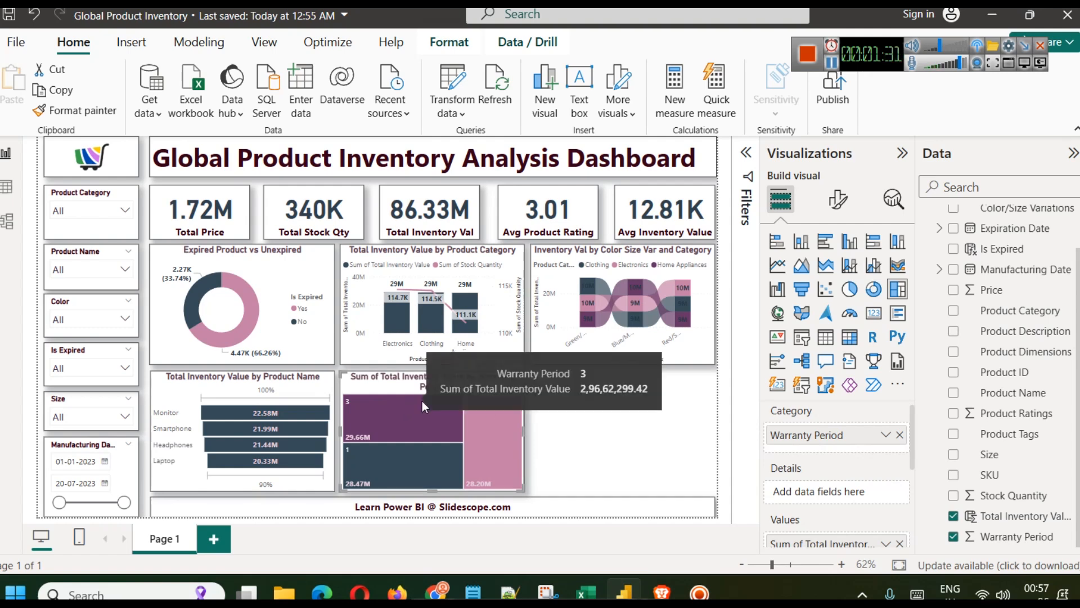
pyautogui.scroll(-3, 832, 478)
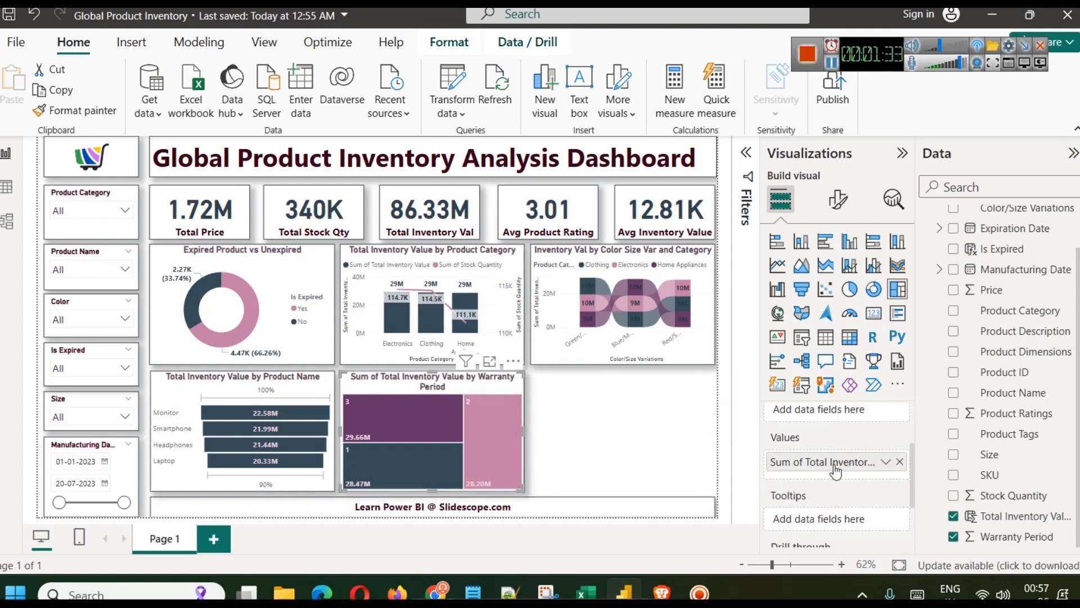
pyautogui.click(886, 459)
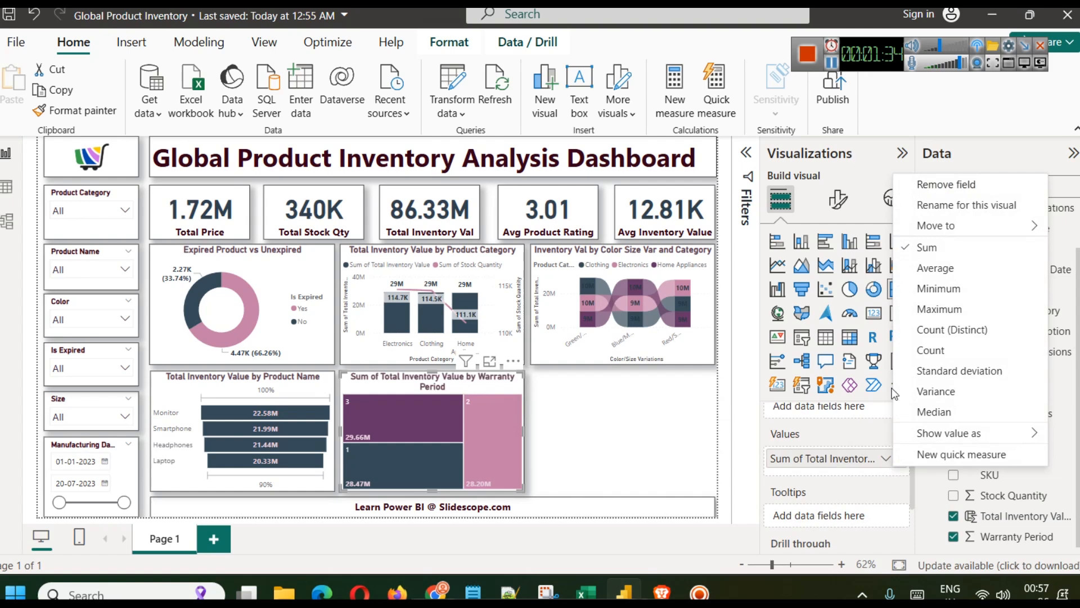
pyautogui.click(951, 210)
pyautogui.click(784, 457)
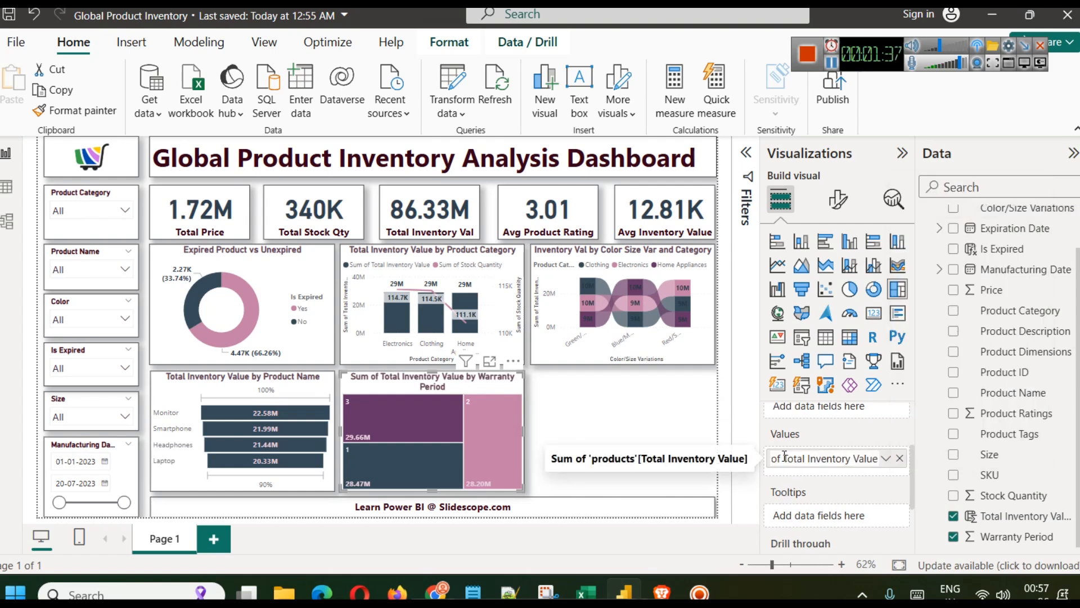
pyautogui.moveTo(785, 457); pyautogui.dragTo(754, 462)
pyautogui.press('BackSpace')
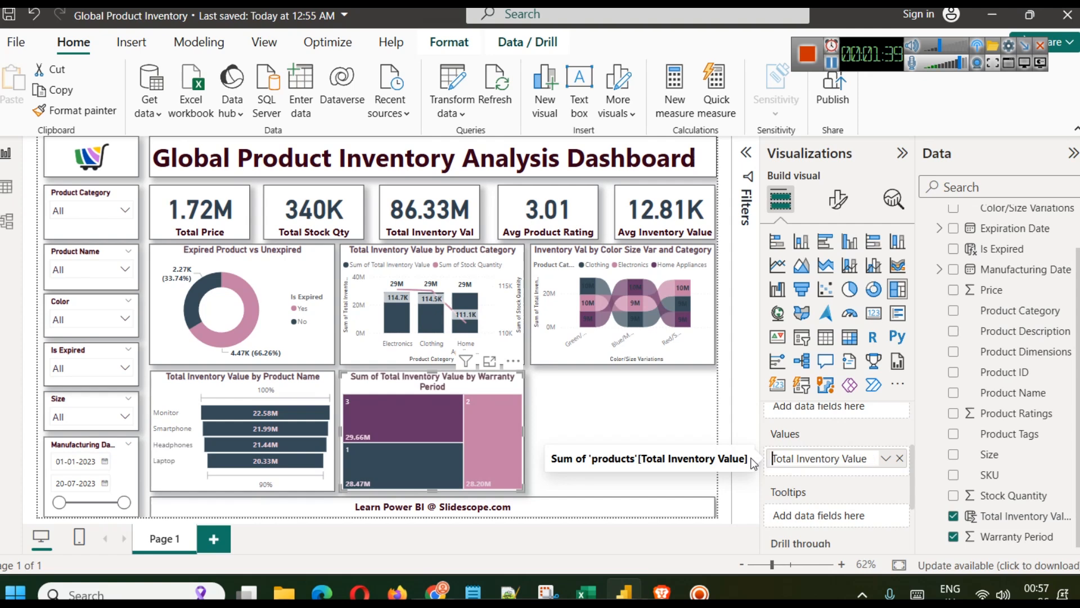
pyautogui.press('Return')
pyautogui.click(597, 460)
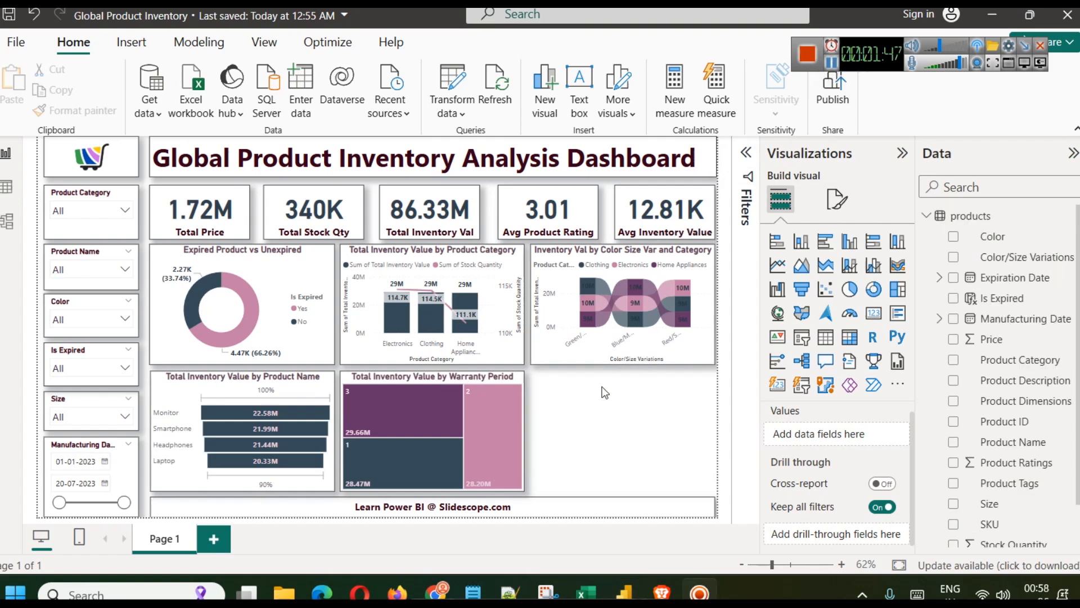
# Step: Check which distinct values the Product Dimensions column contains in the products table and return to the report
pyautogui.click(6, 187)
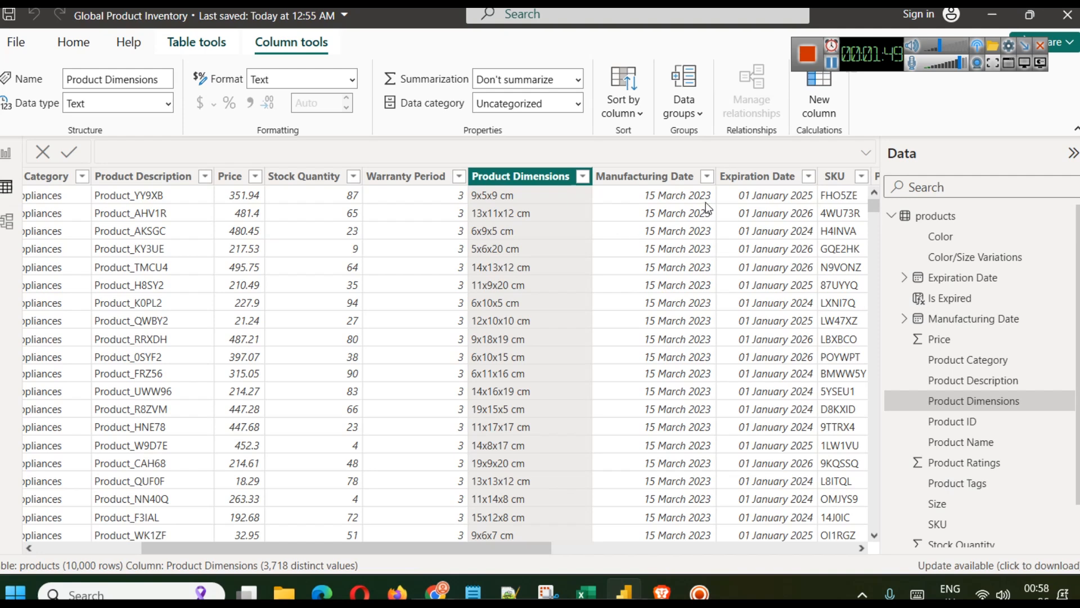
pyautogui.click(583, 176)
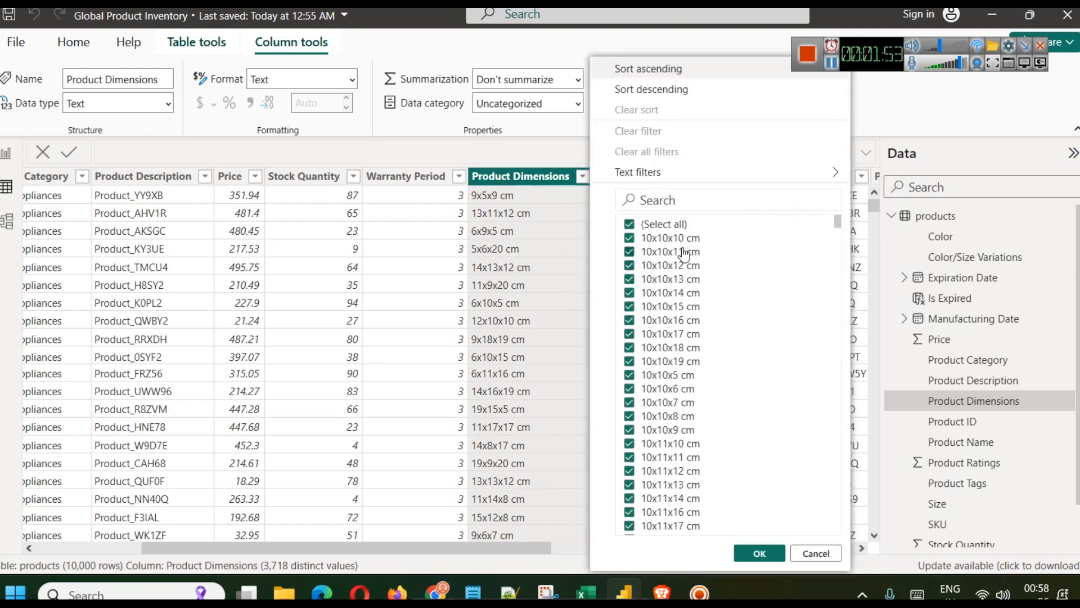
pyautogui.click(814, 552)
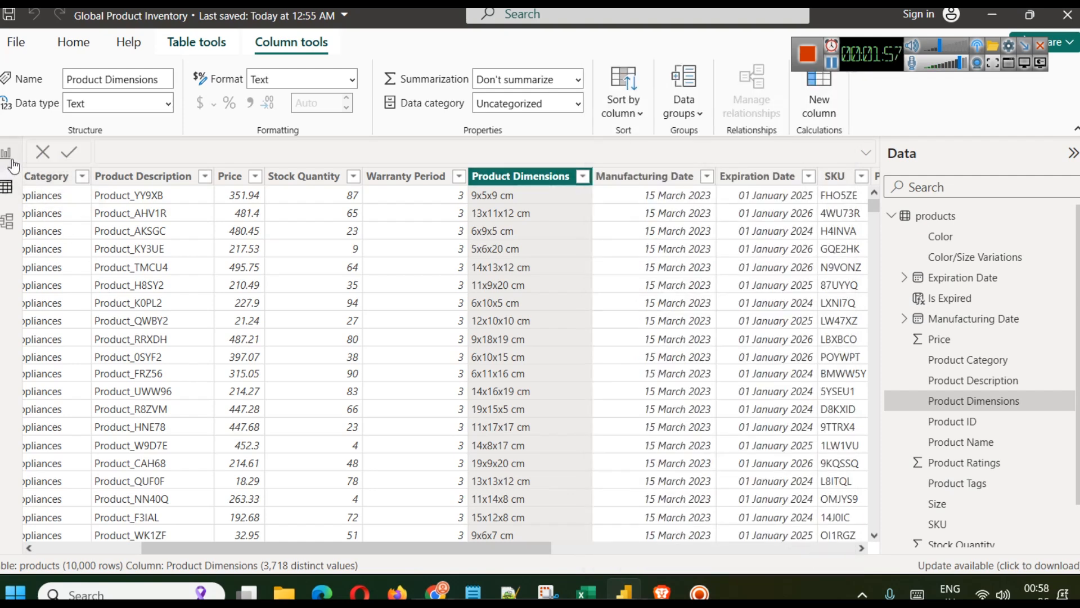
pyautogui.click(7, 153)
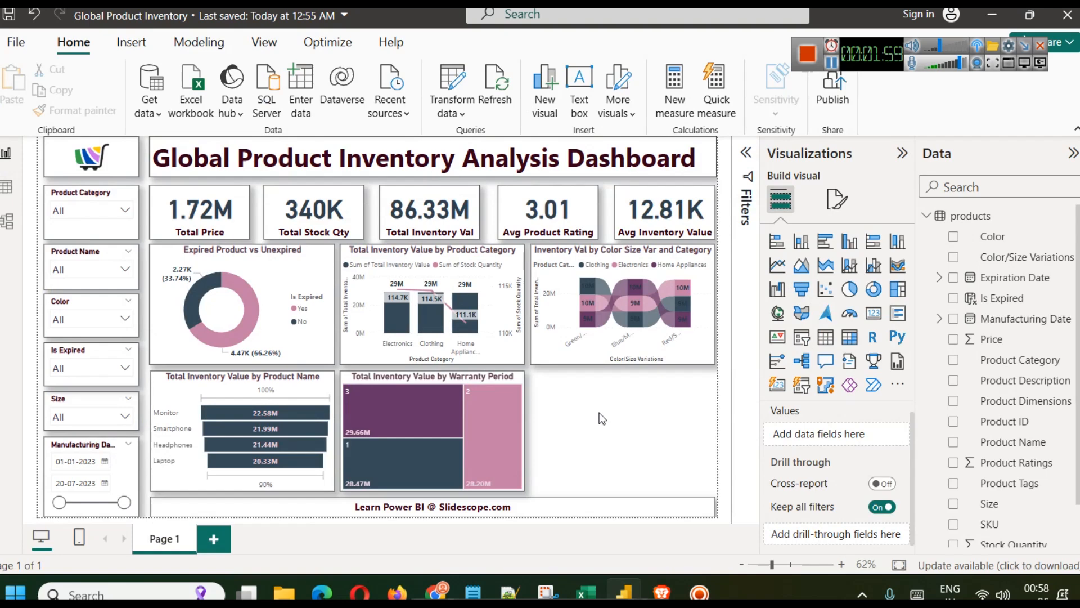
# Step: Insert a clustered bar chart beside the treemap and copy the treemap's formatting onto it with Format painter
pyautogui.scroll(-1, 993, 493)
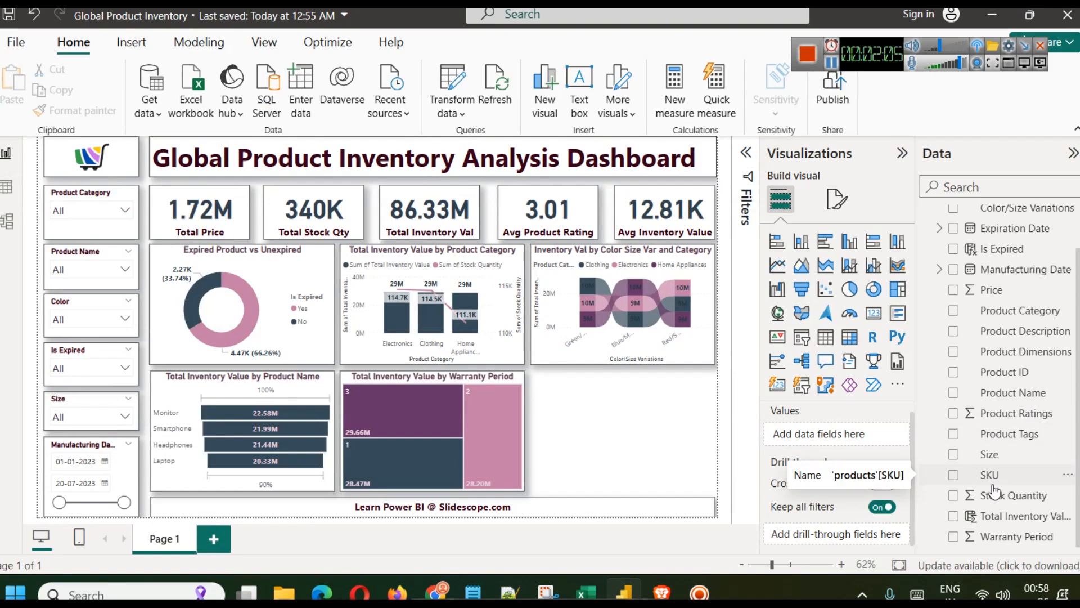
pyautogui.moveTo(491, 443)
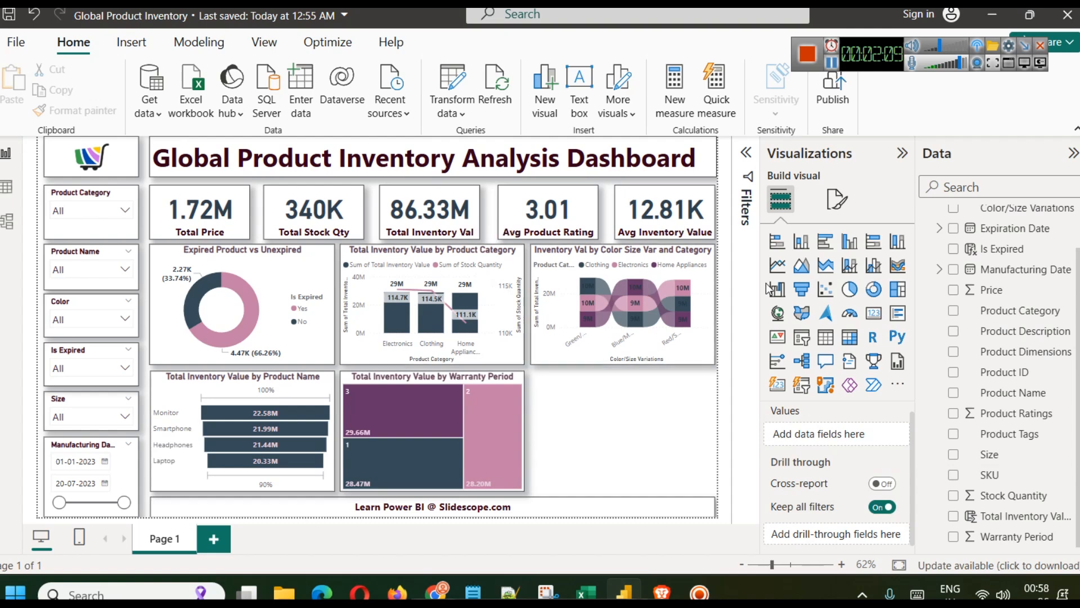
pyautogui.click(824, 243)
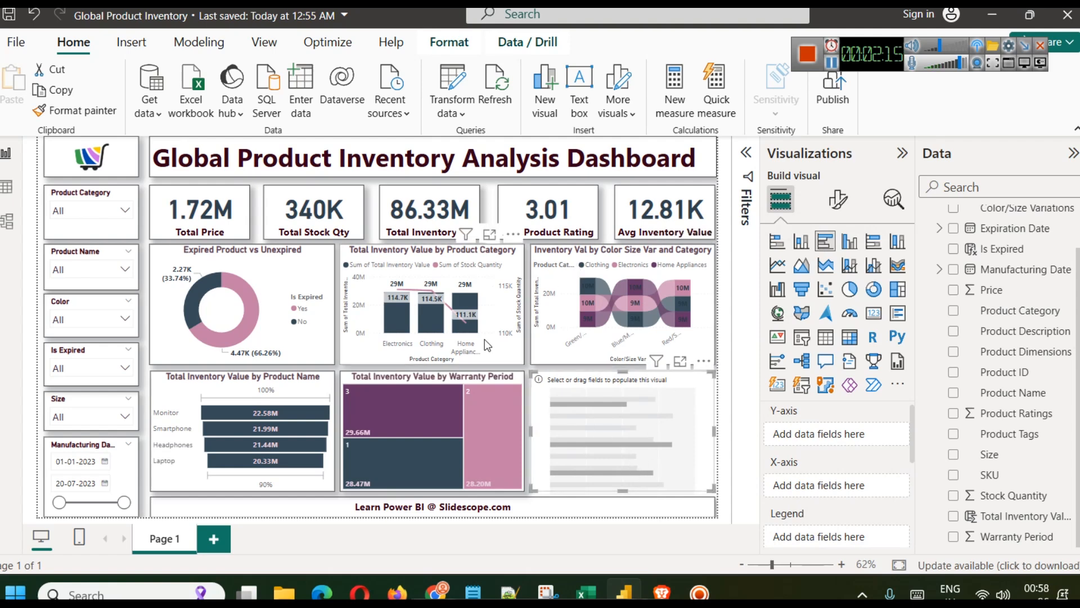
pyautogui.click(447, 377)
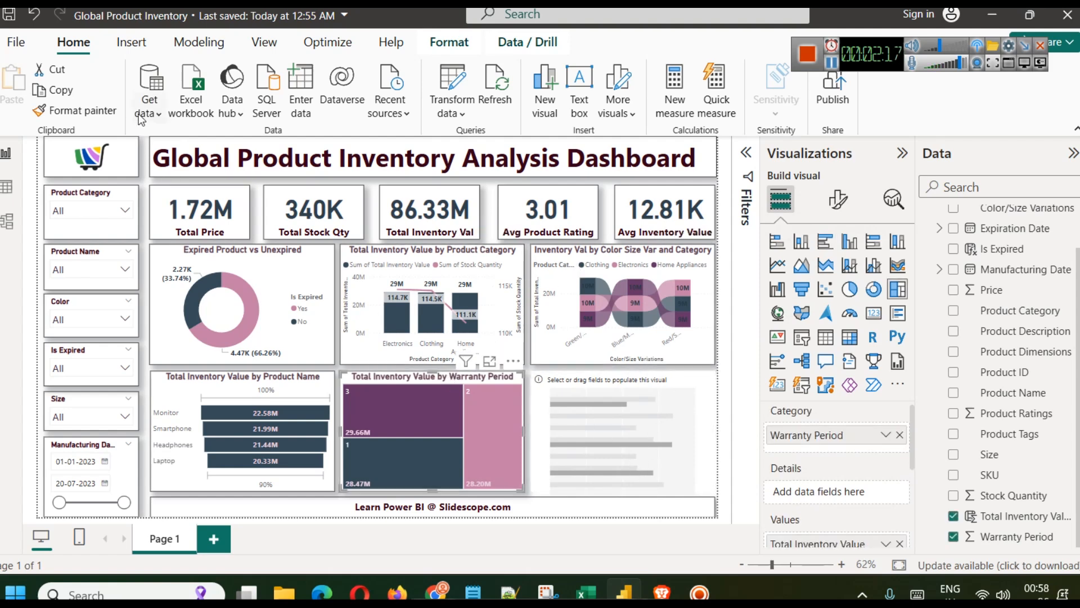
pyautogui.click(583, 417)
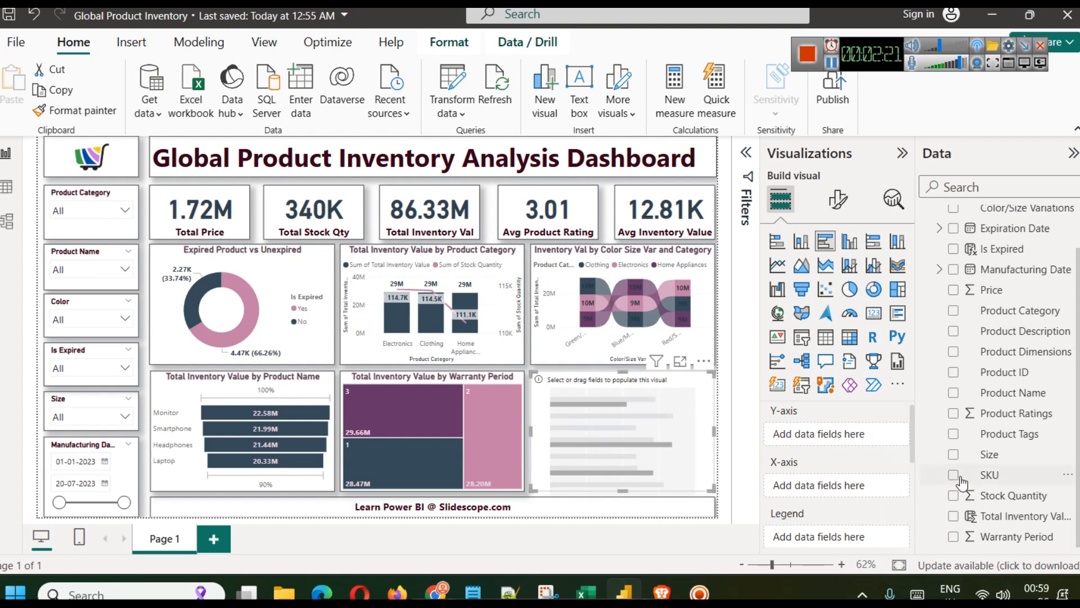
# Step: Use Product Dimensions as the bar chart's Y-axis and Total Inventory Value as its X-axis
pyautogui.scroll(2, 962, 483)
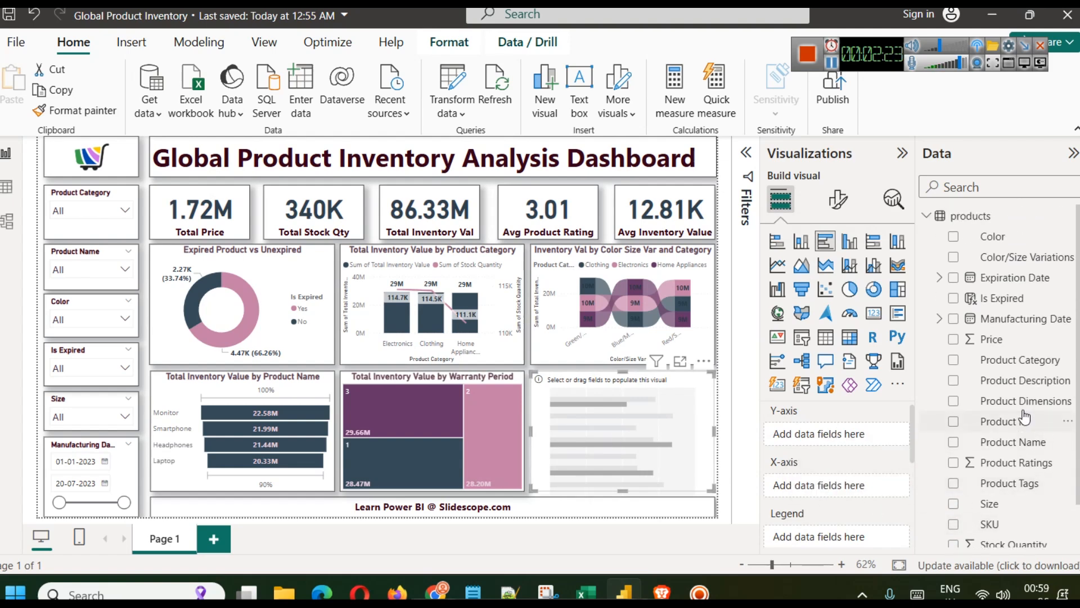
pyautogui.scroll(-2, 1023, 417)
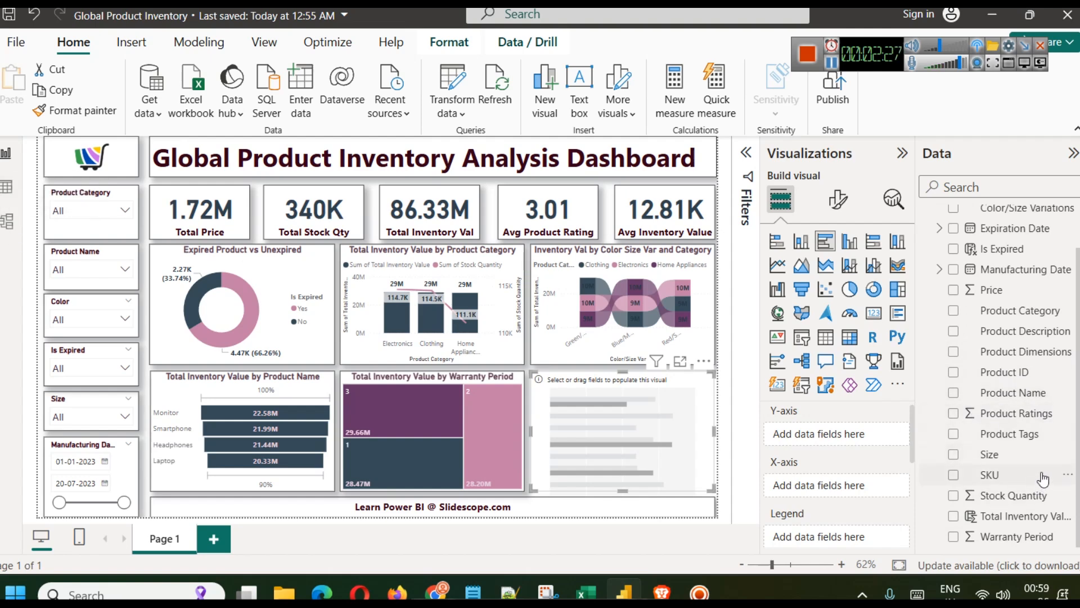
pyautogui.moveTo(1019, 351); pyautogui.dragTo(827, 434)
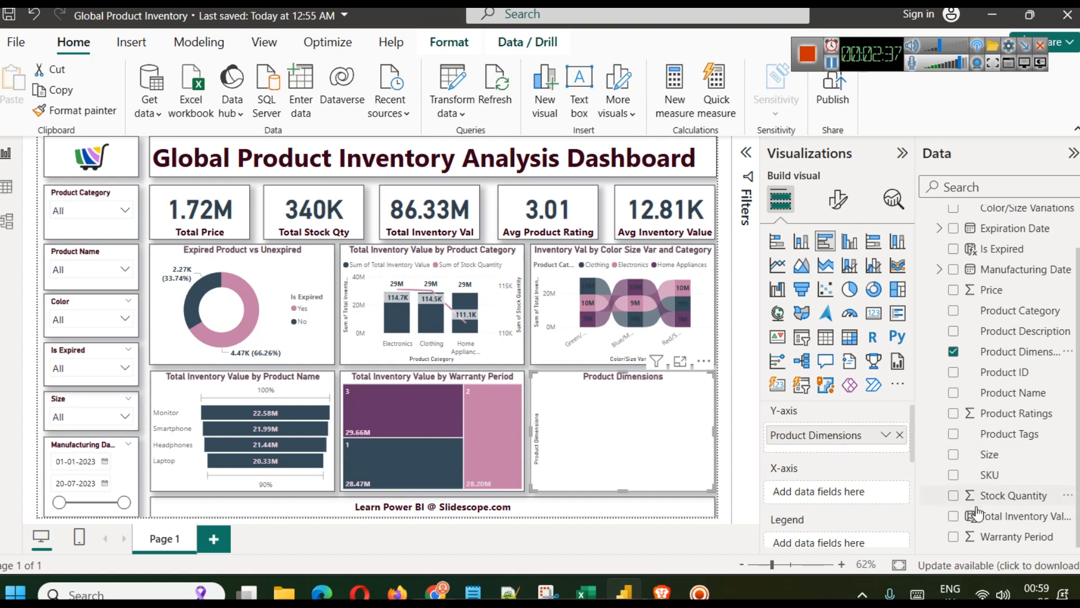
pyautogui.moveTo(1004, 516); pyautogui.dragTo(816, 493)
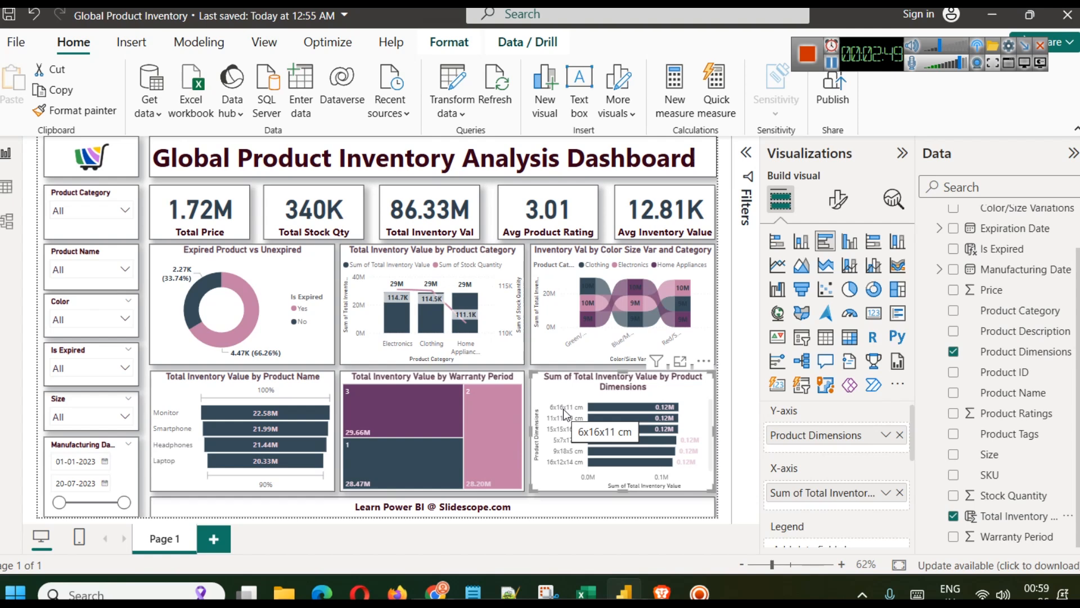
pyautogui.moveTo(673, 415)
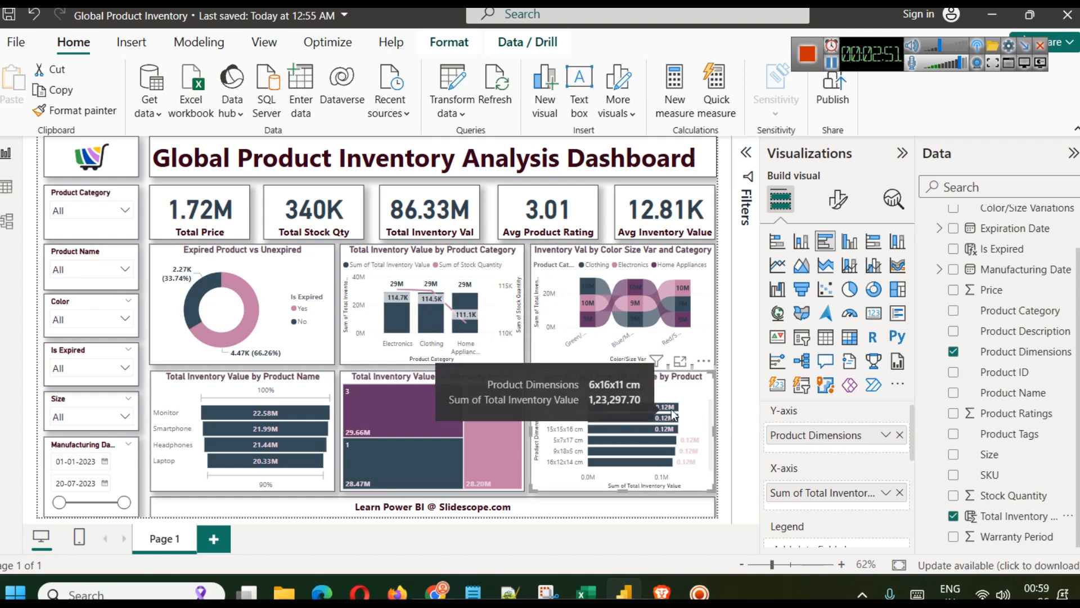
# Step: Rename the bar chart's X-axis field to Total Inventory Value for this visual
pyautogui.click(886, 493)
pyautogui.moveTo(964, 263)
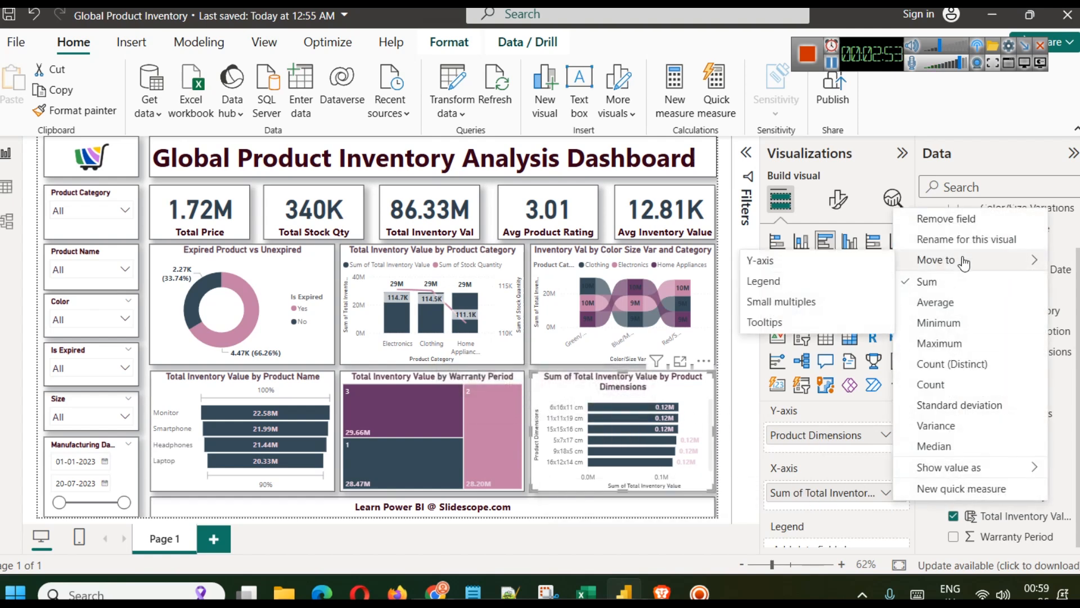
pyautogui.click(966, 239)
pyautogui.press('Home')
pyautogui.hotkey('shift', 'Right')
pyautogui.hotkey('shift', 'Right')
pyautogui.hotkey('shift', 'Right')
pyautogui.hotkey('shift', 'Right')
pyautogui.hotkey('shift', 'Right')
pyautogui.hotkey('shift', 'Right')
pyautogui.hotkey('shift', 'Right')
pyautogui.press('Delete')
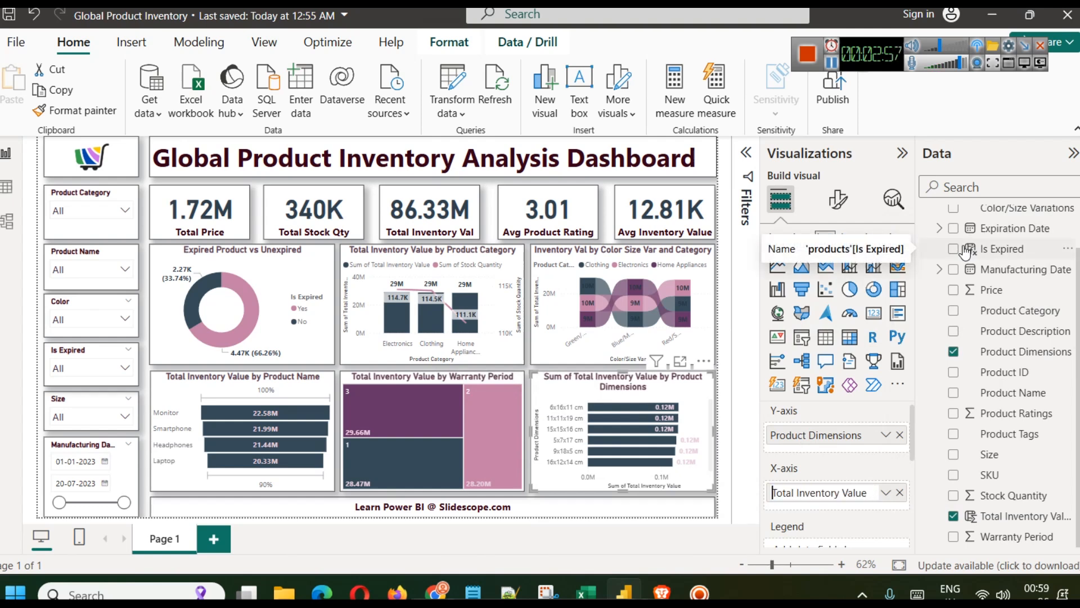
pyautogui.press('Return')
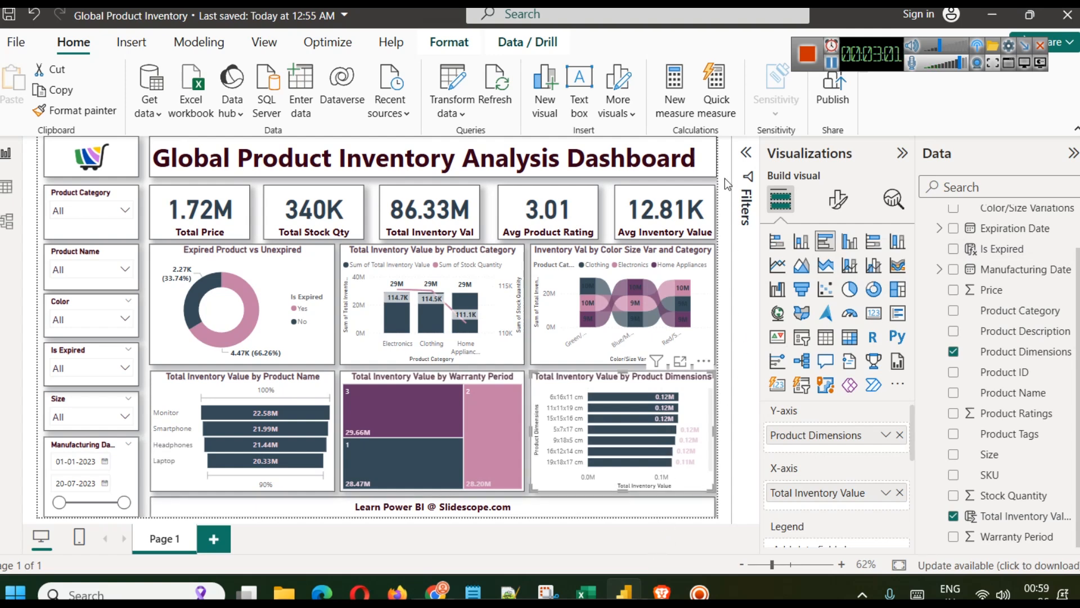
# Step: Collapse the Visualizations pane, the Data pane and the ribbon to enlarge the dashboard, and save the report
pyautogui.click(902, 153)
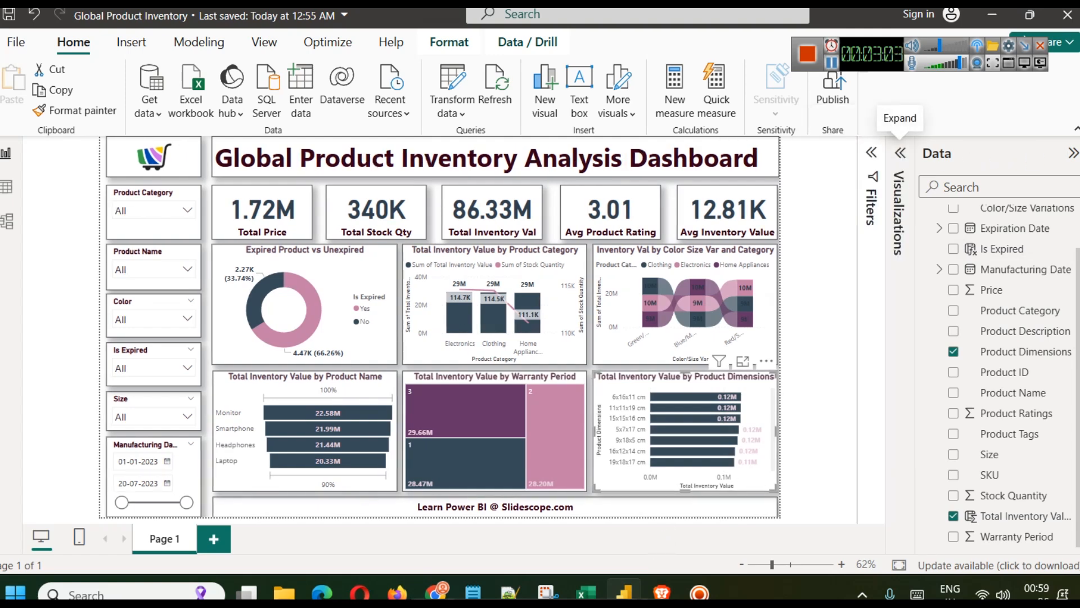
pyautogui.click(1072, 153)
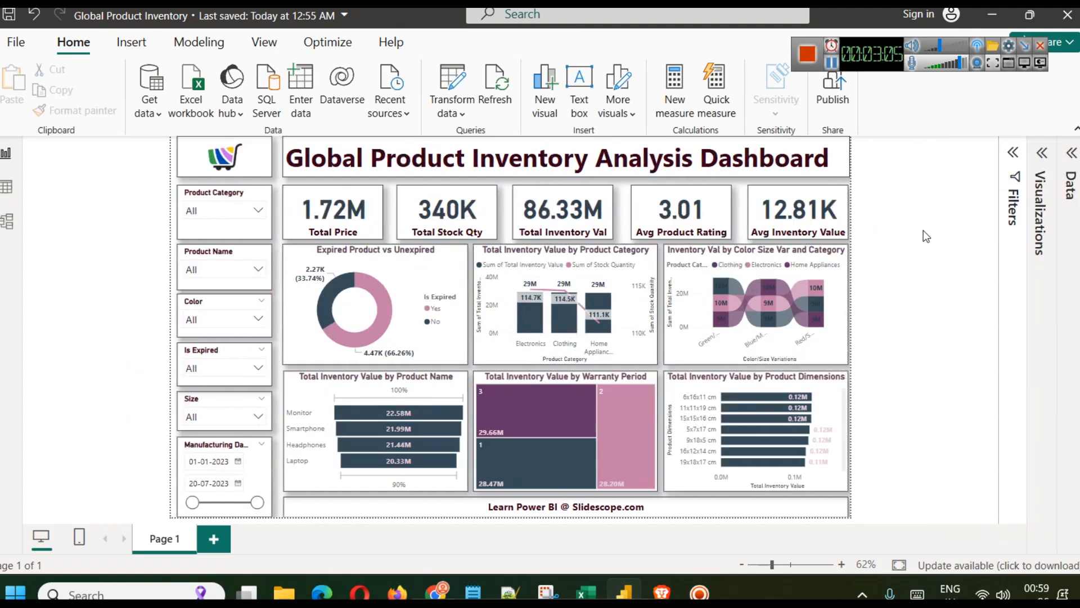
pyautogui.click(1076, 129)
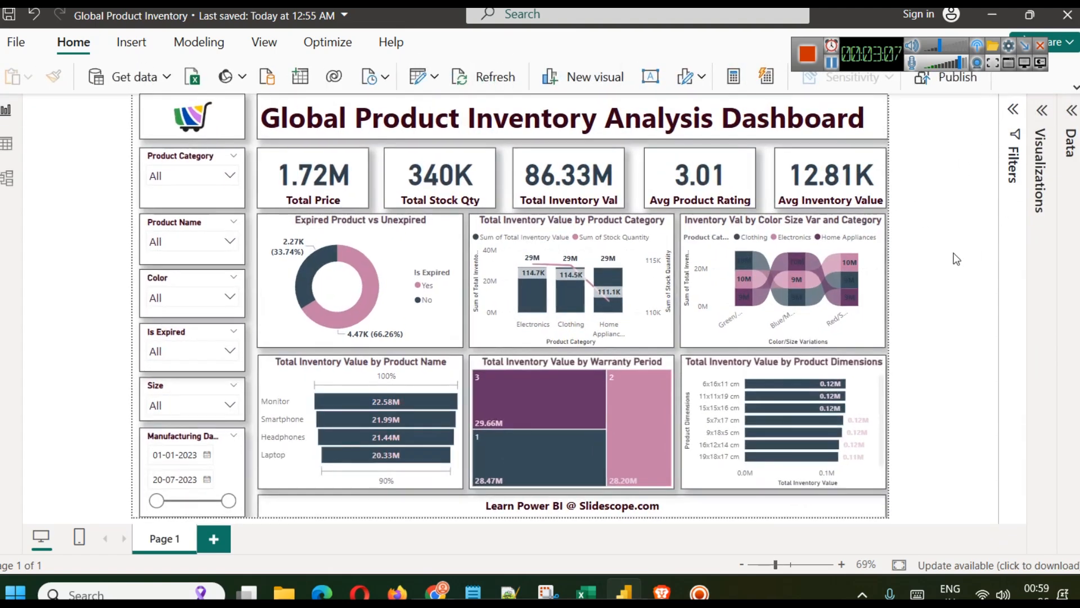
pyautogui.hotkey('ctrl', 's')
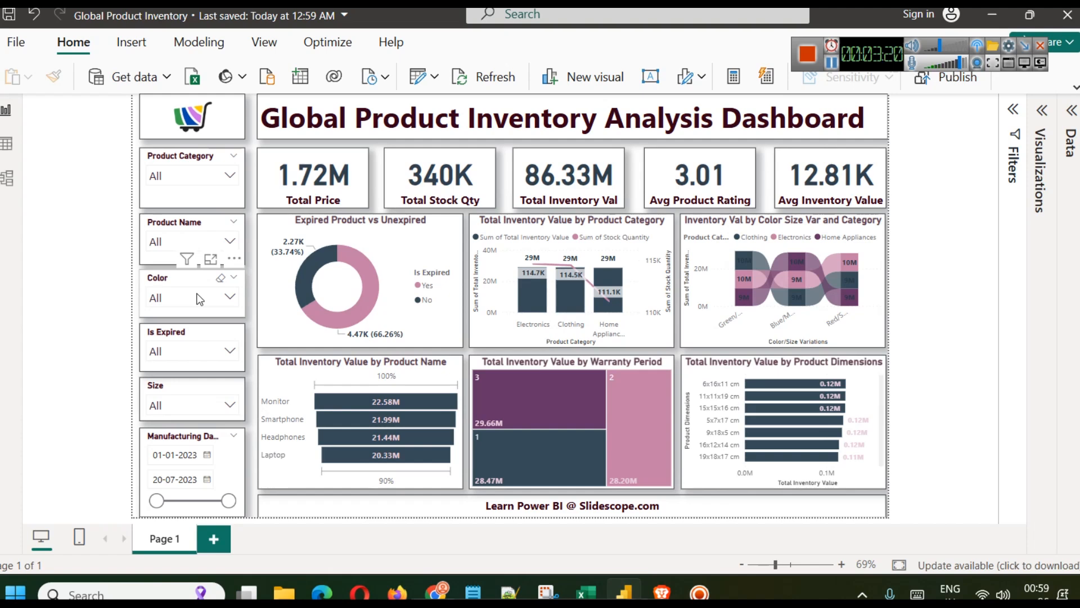
# Step: Review the finished dashboard and look at the options offered by the Is Expired slicer
pyautogui.moveTo(790, 386)
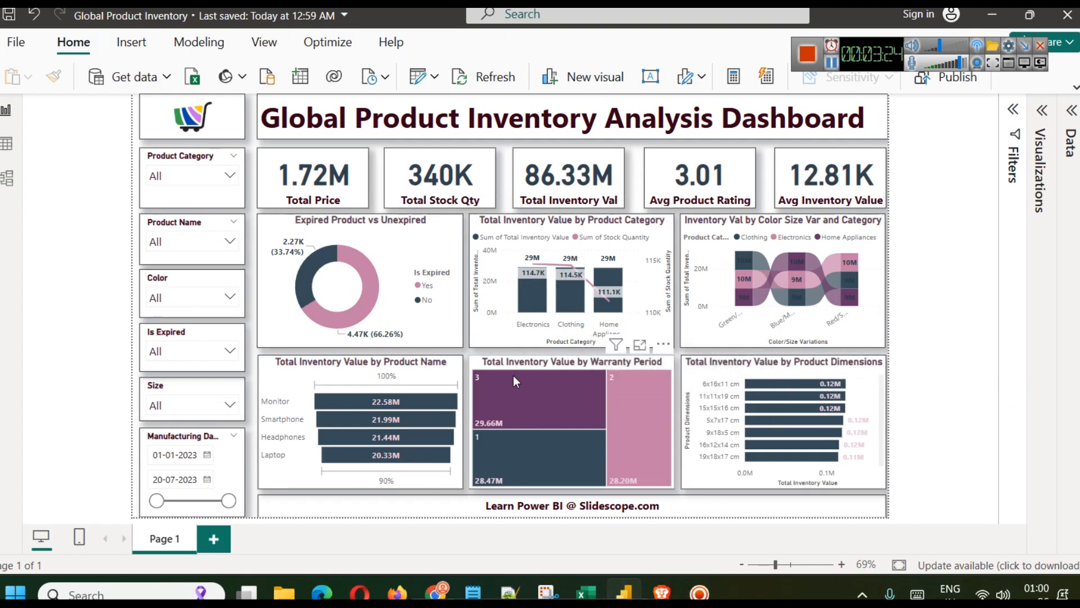
pyautogui.click(226, 352)
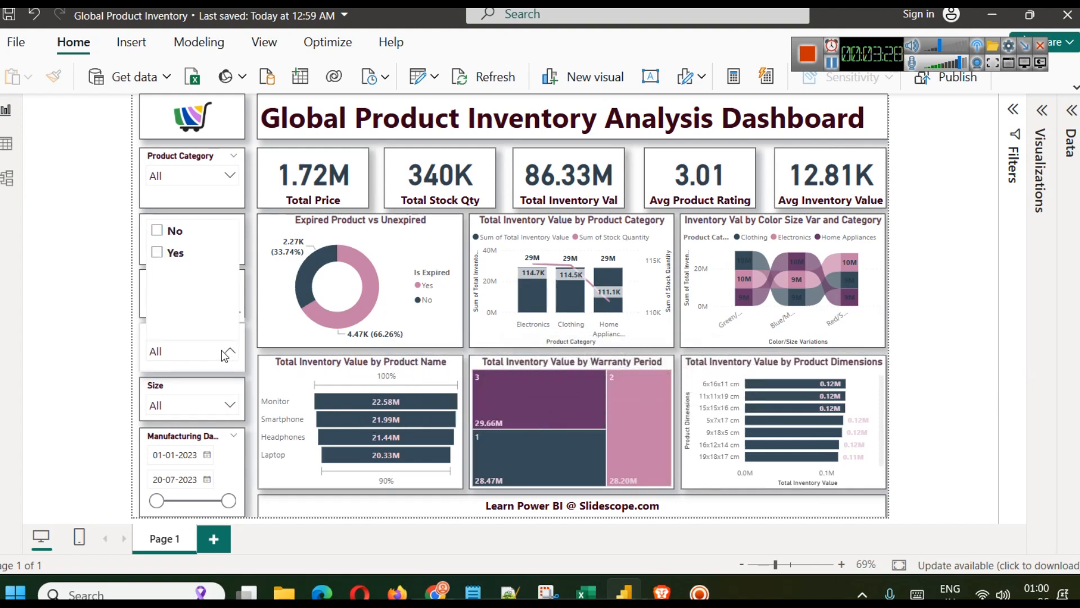
pyautogui.click(226, 352)
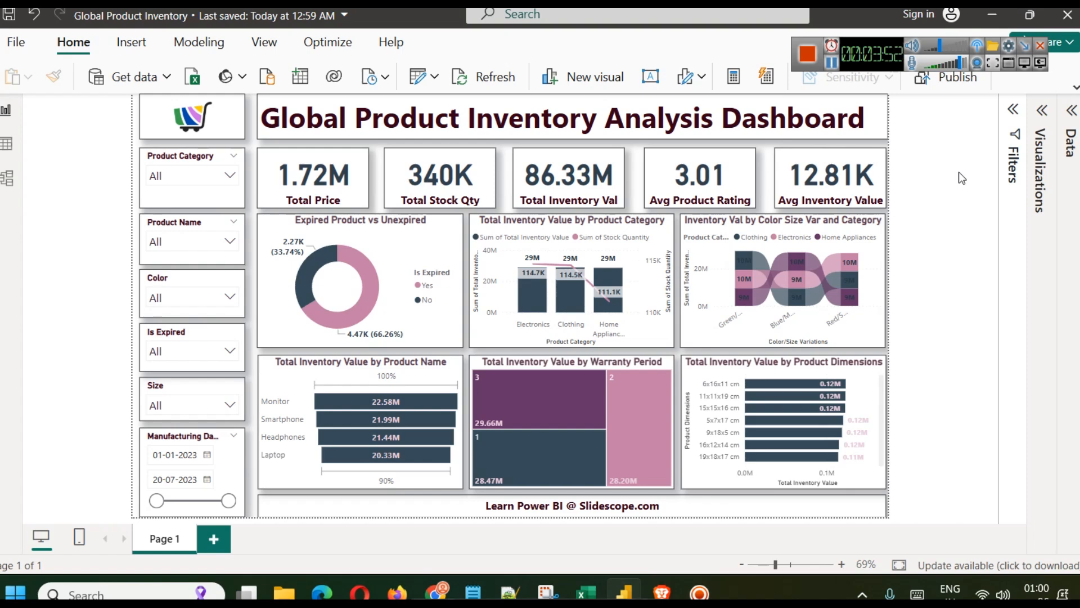
pyautogui.click(961, 64)
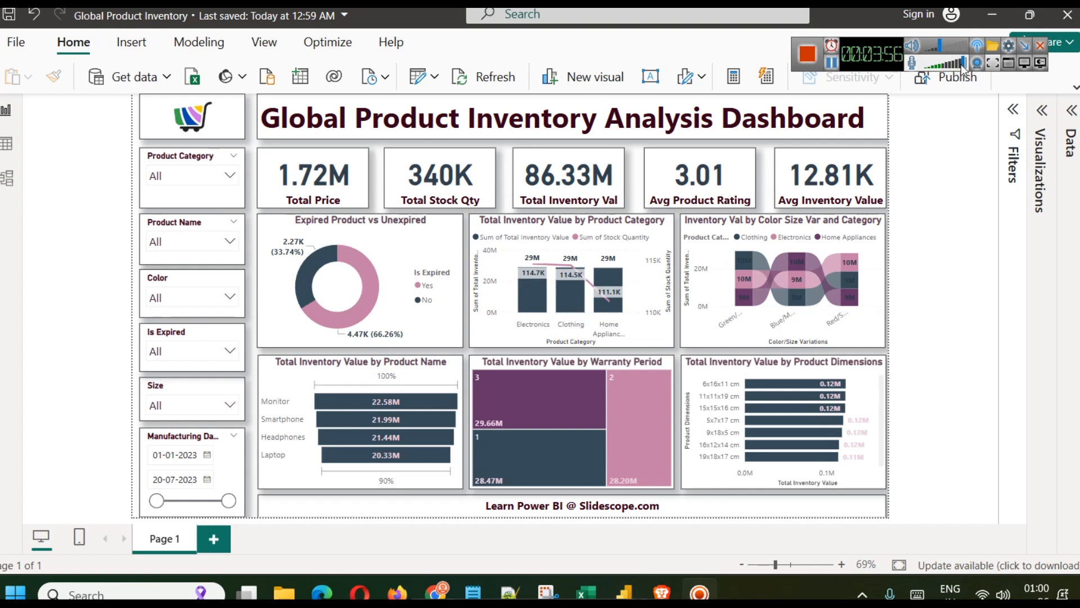